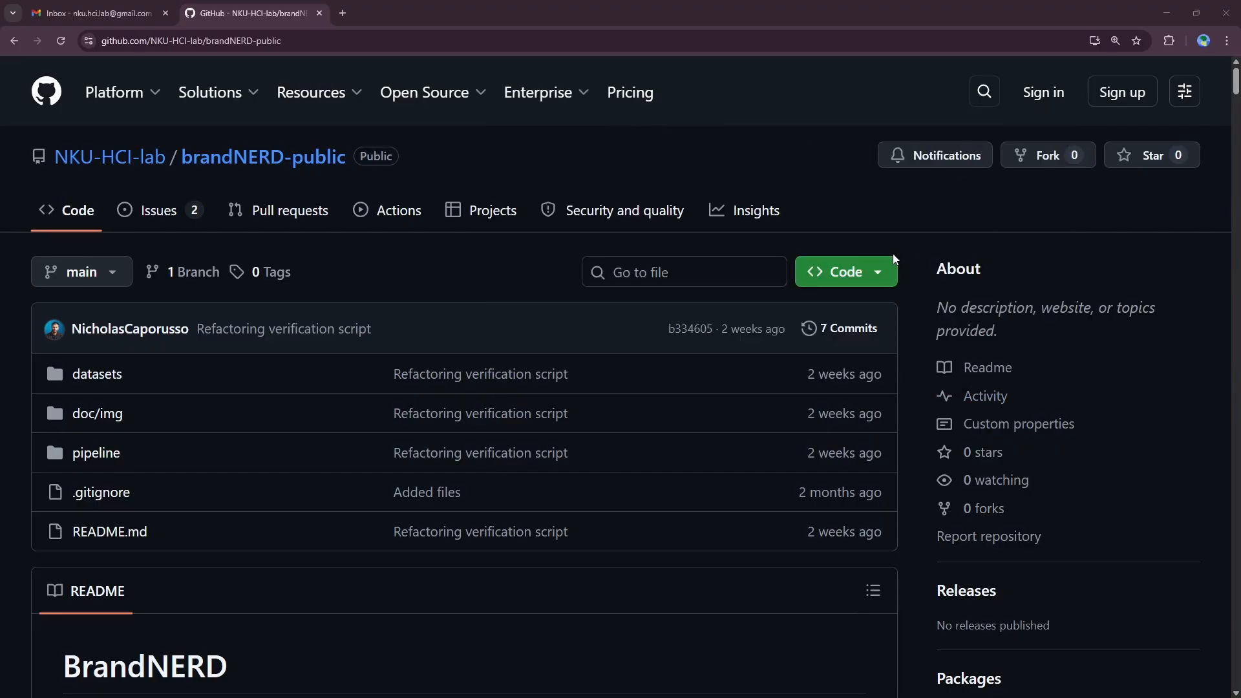
# Step: Show the brandNERD-public repository's clone options, revealing its HTTPS clone URL
pyautogui.click(845, 272)
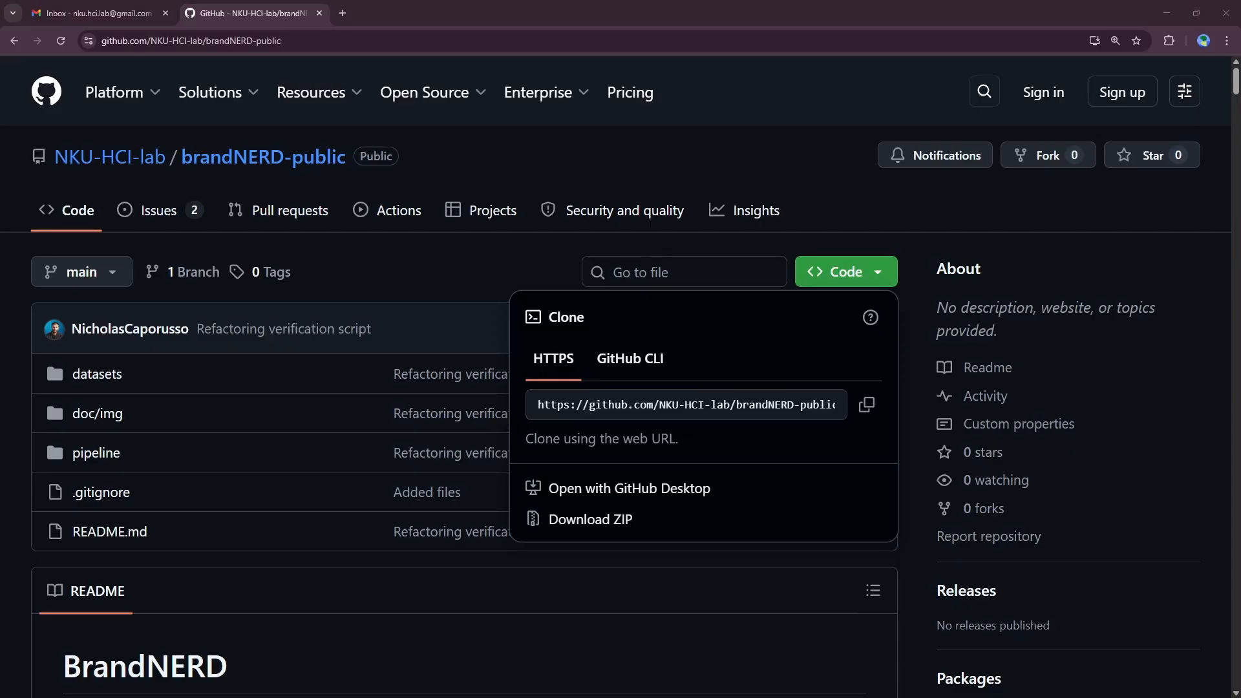
# Step: In File Explorer, go up to brandNERD-public and into its ui folder
pyautogui.hotkey('alt', 'Tab')
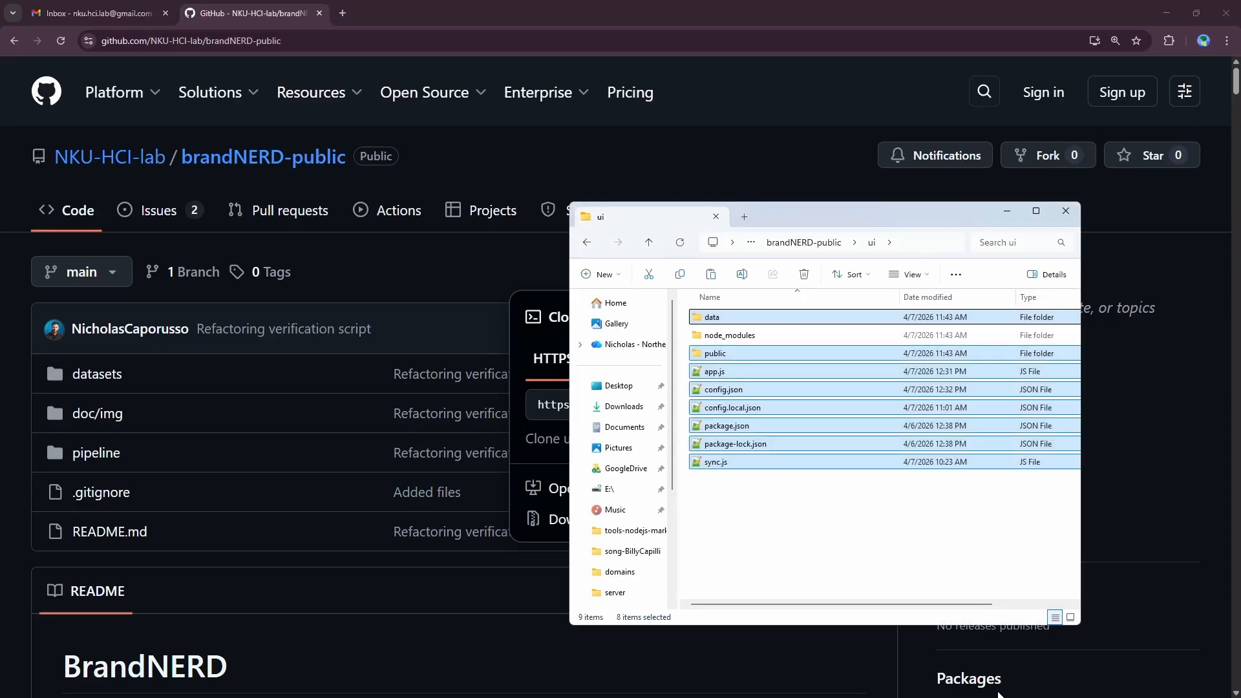
pyautogui.moveTo(761, 221); pyautogui.dragTo(662, 221)
pyautogui.click(741, 536)
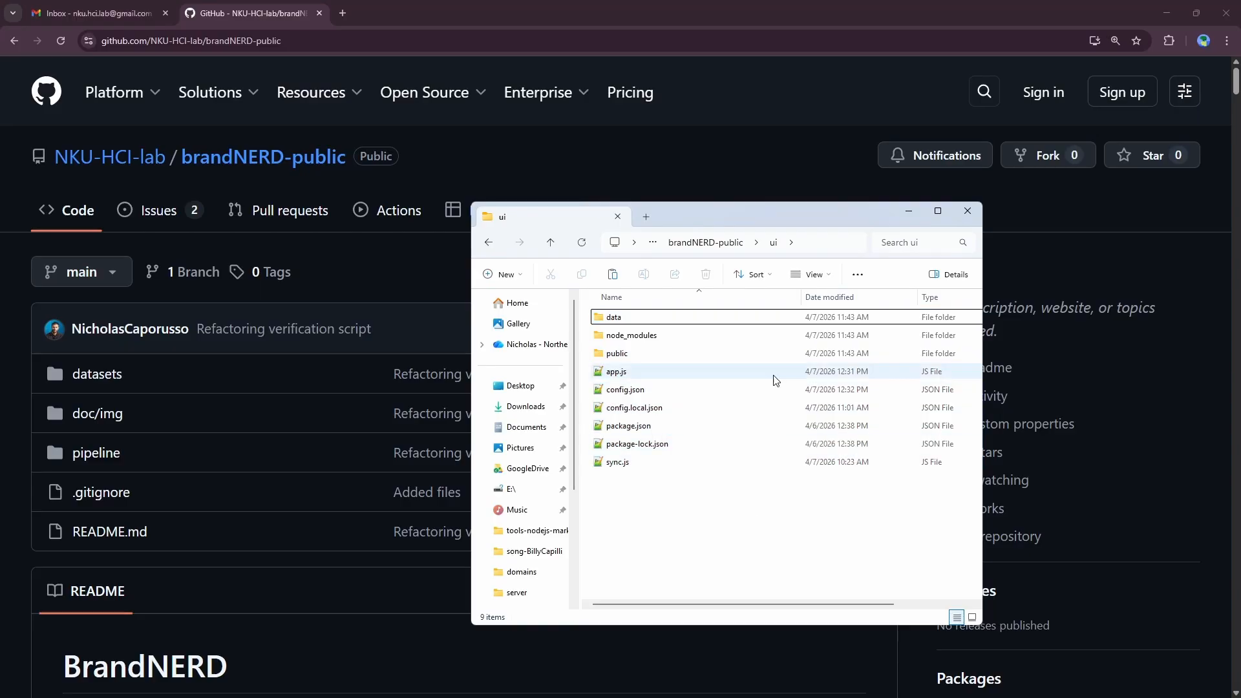
pyautogui.click(724, 245)
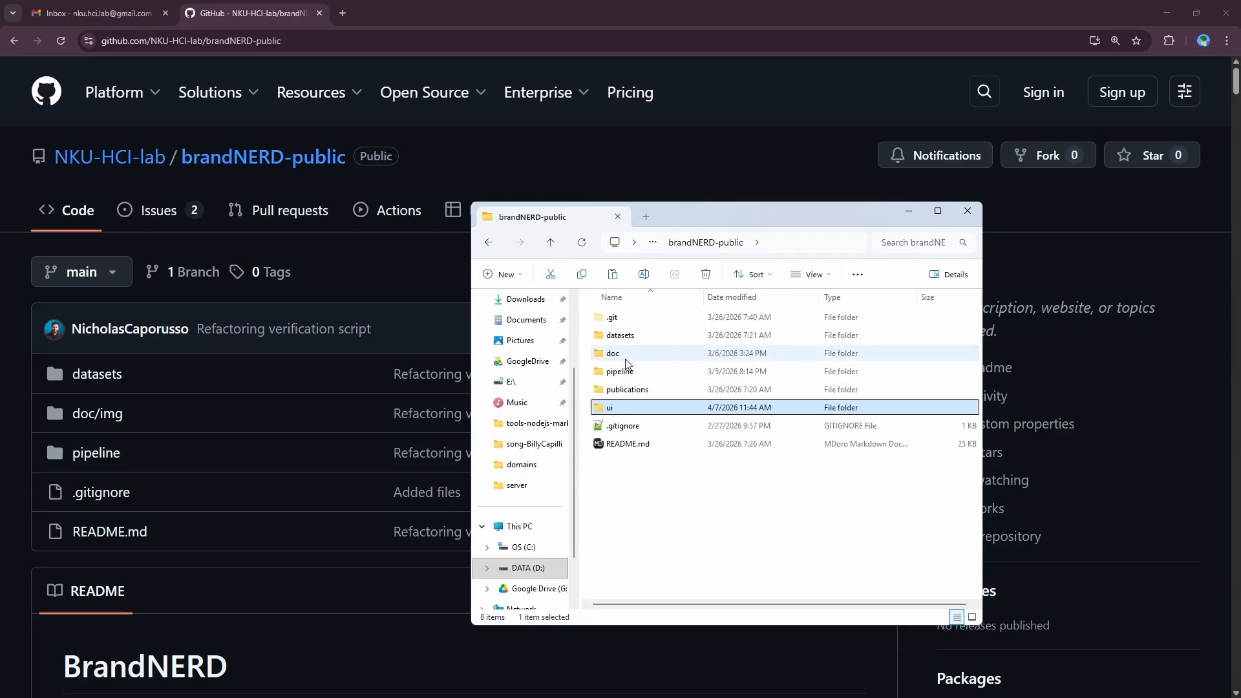
pyautogui.doubleClick(634, 407)
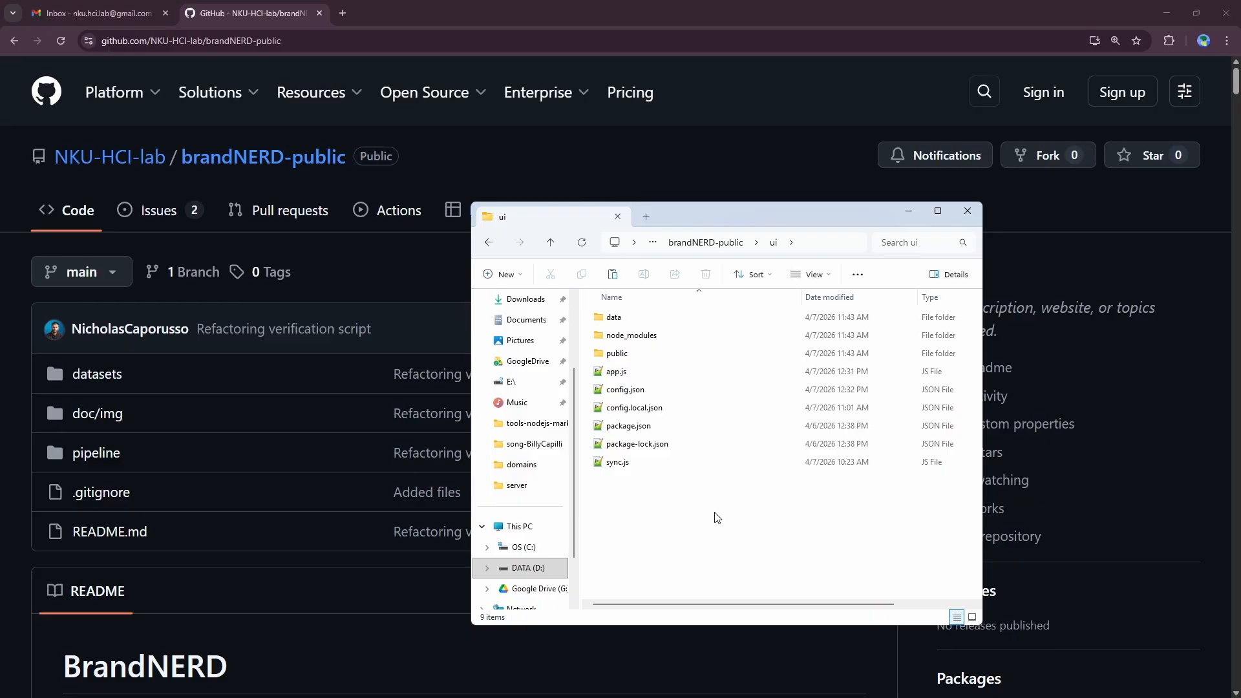
# Step: Open a PowerShell terminal in the ui folder from its context menu
pyautogui.rightClick(678, 511)
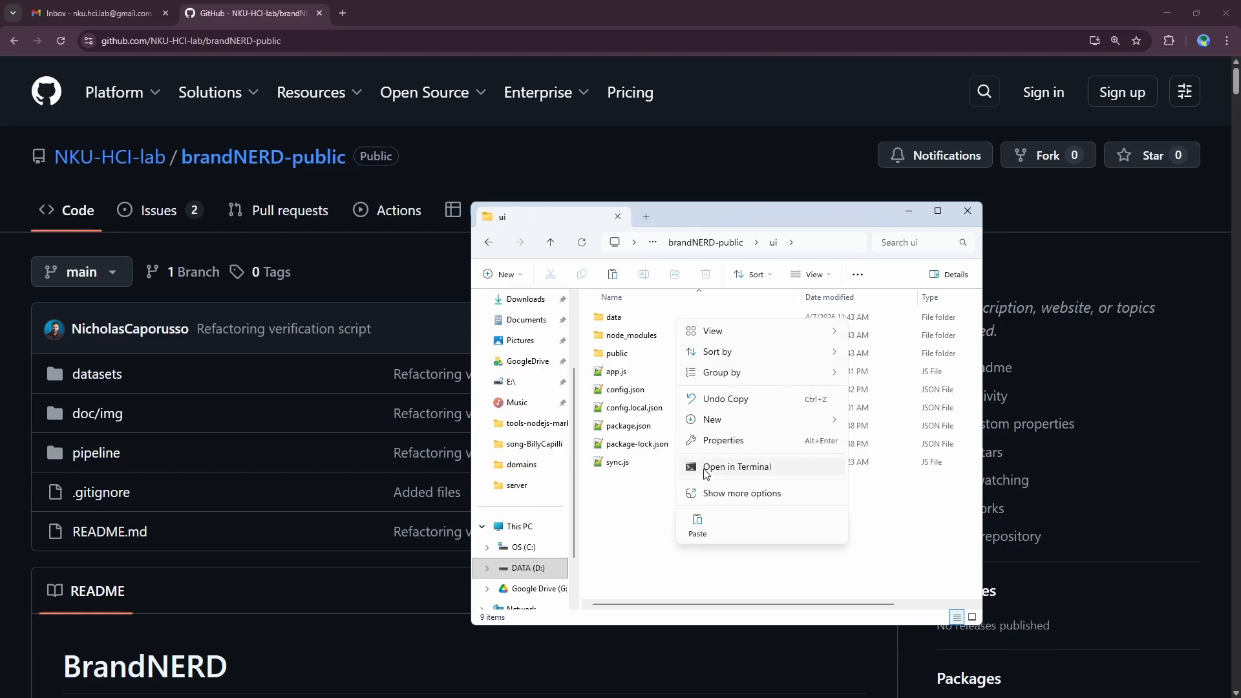
pyautogui.click(629, 495)
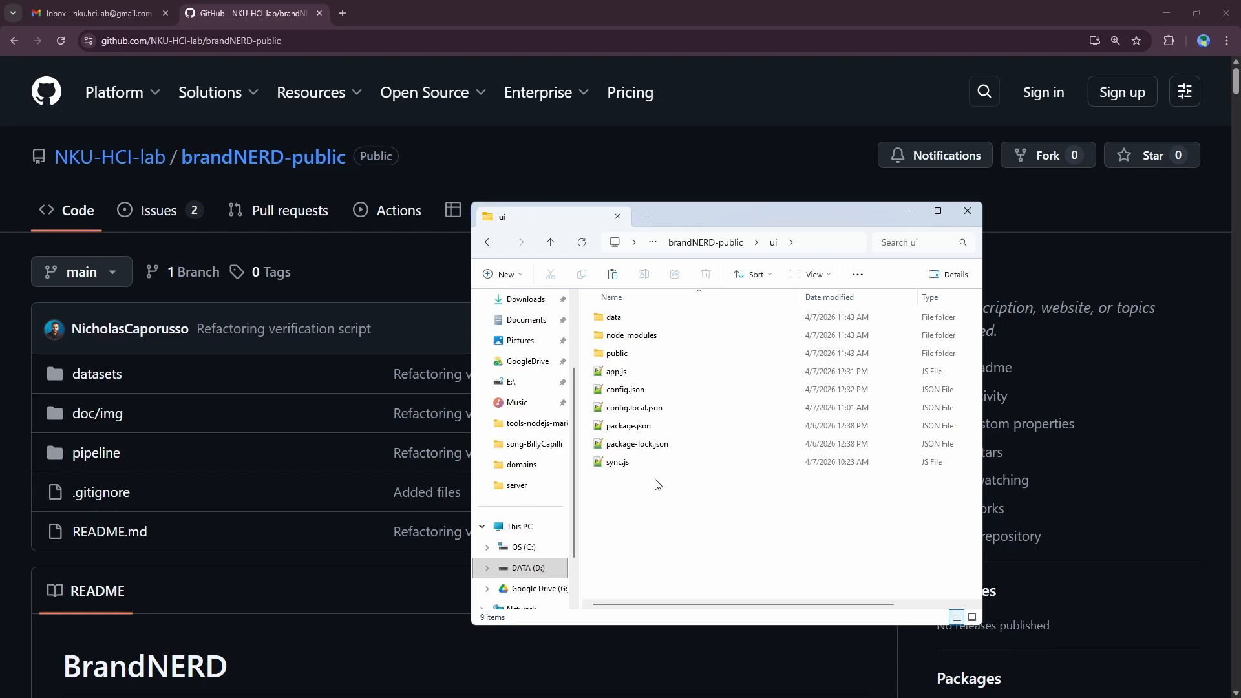
pyautogui.rightClick(736, 507)
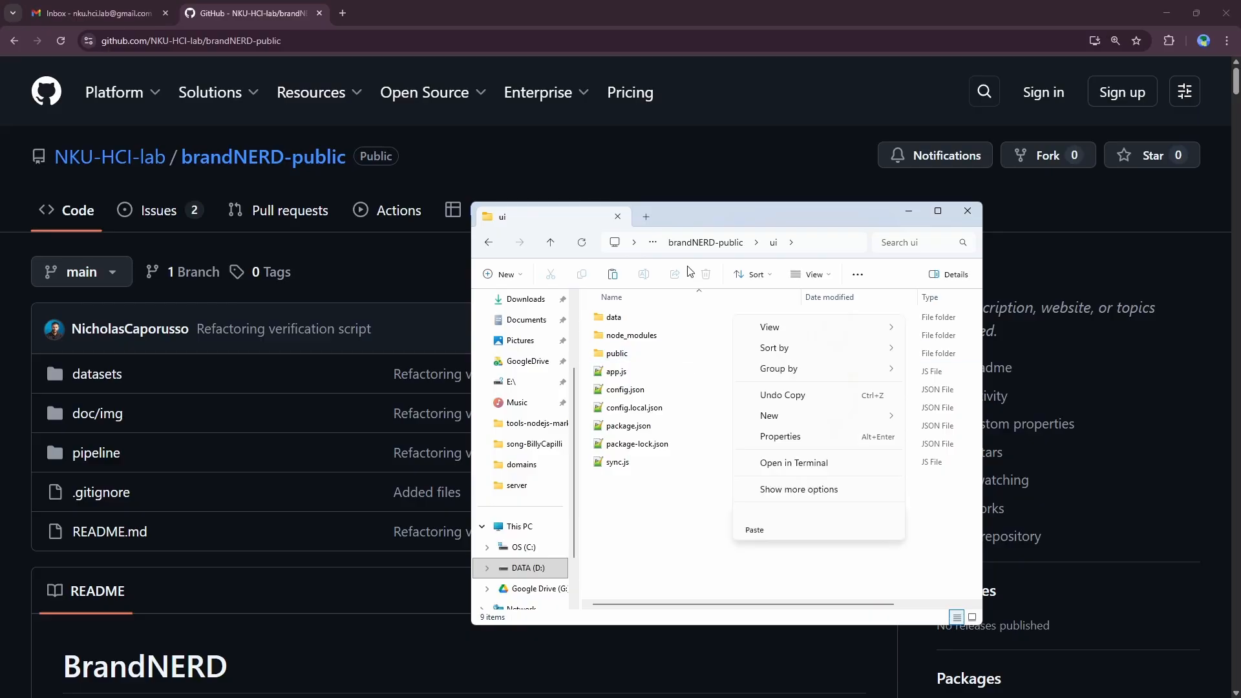
pyautogui.click(768, 469)
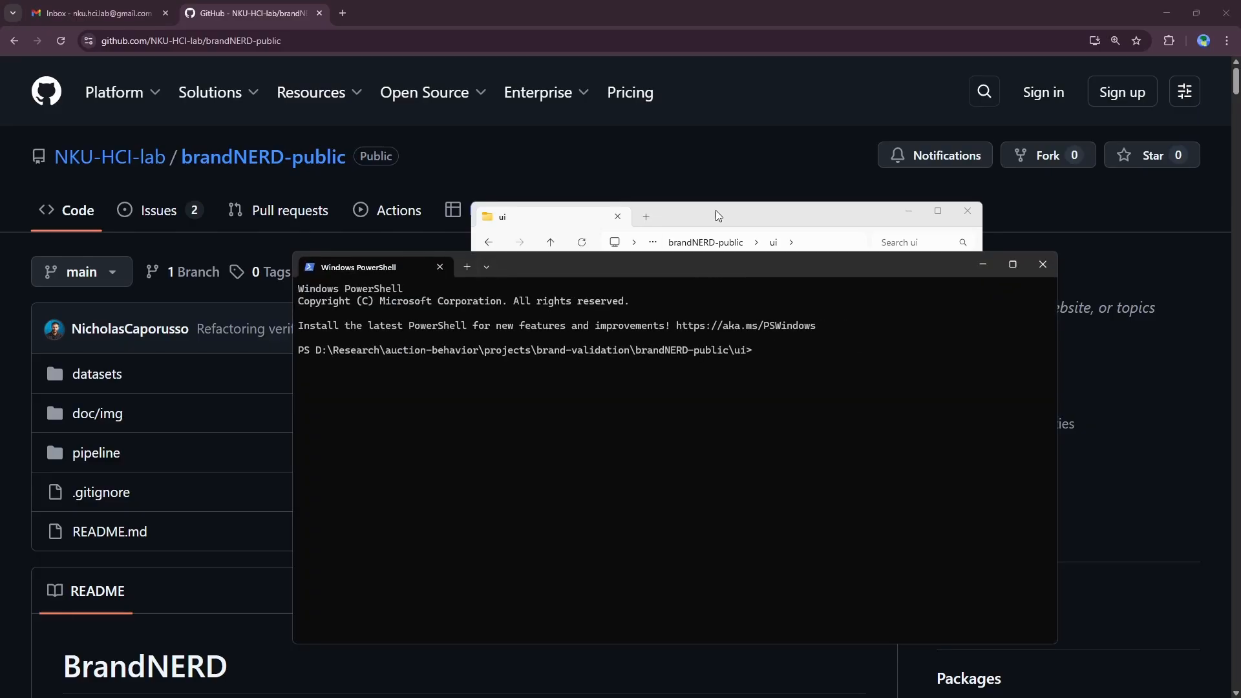
# Step: Run npm install, then npm start, to serve the client at localhost:3000
pyautogui.write('npm install')
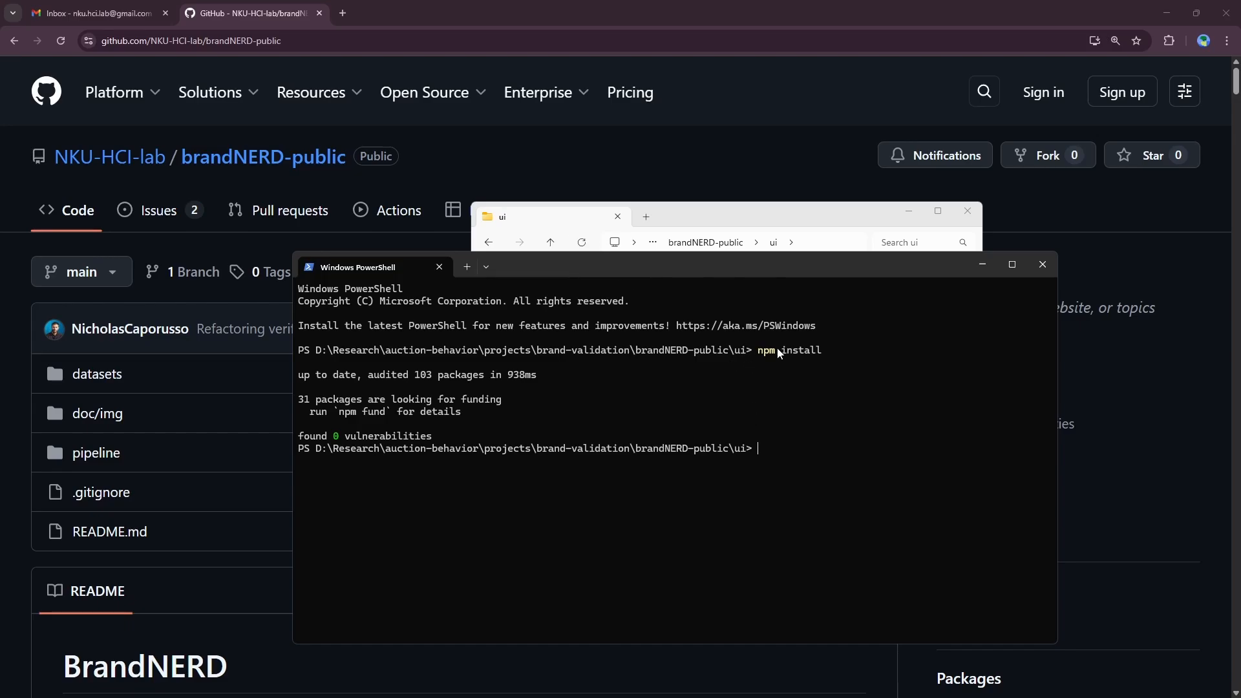
pyautogui.write('npm start')
pyautogui.press('Return')
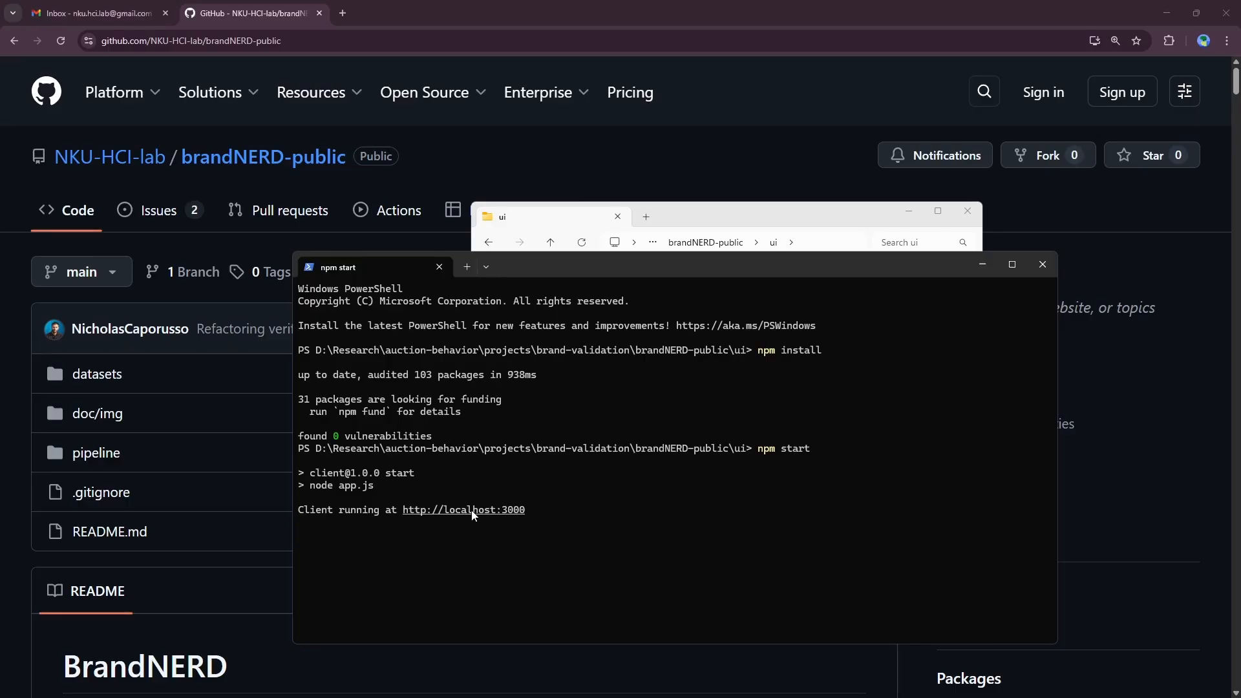
pyautogui.click(371, 15)
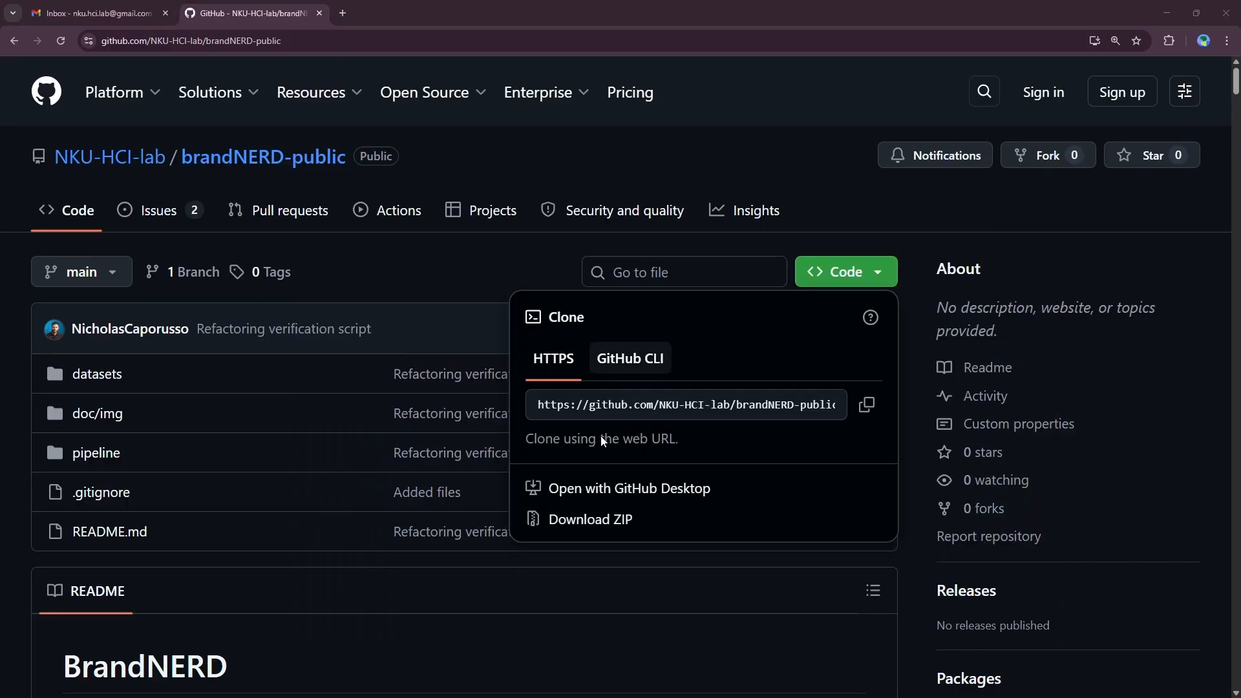
# Step: Open the local client at localhost:3000 from the terminal's link
pyautogui.hotkey('alt', 'Tab')
pyautogui.keyDown('ctrl'); pyautogui.click(486, 509); pyautogui.keyUp('ctrl')
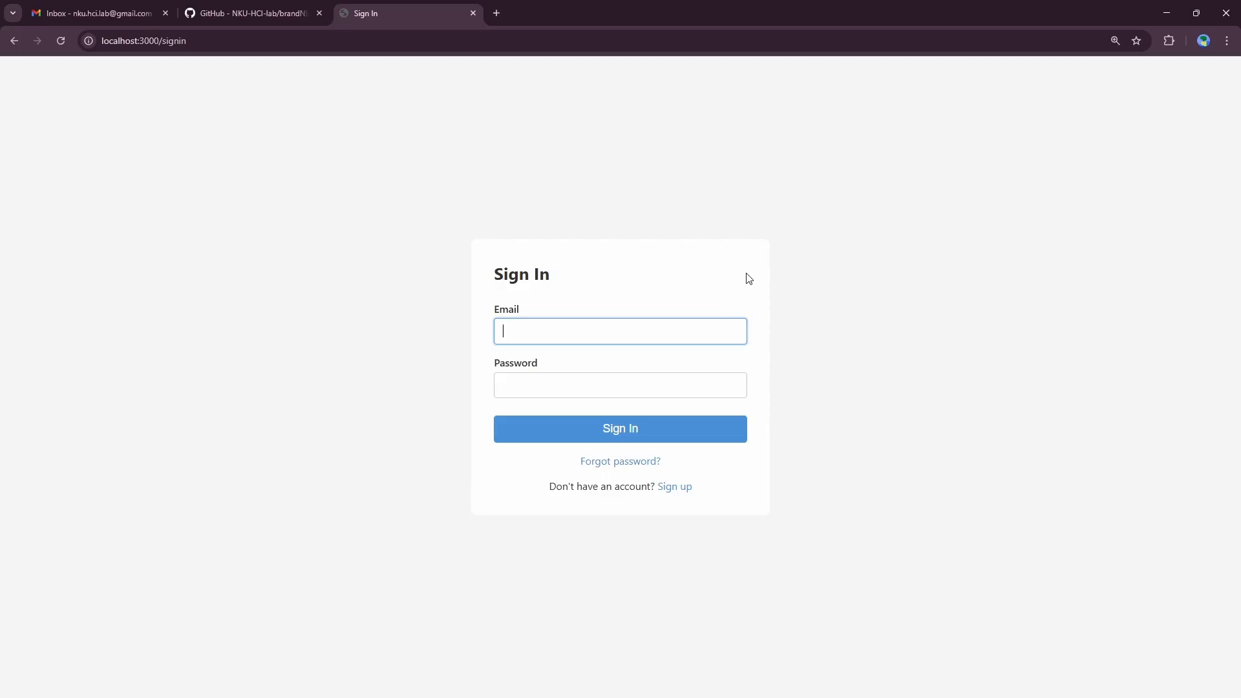
pyautogui.click(570, 332)
pyautogui.click(774, 318)
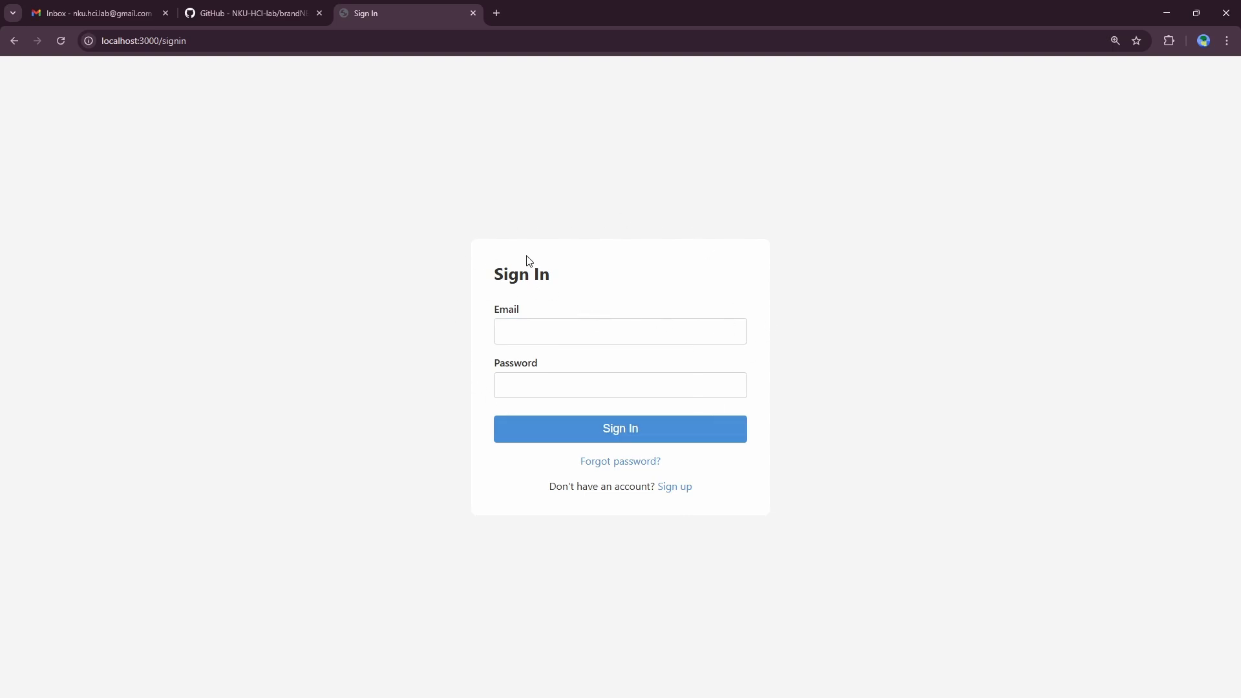
# Step: Sign up with the saved email and a password entered twice, confirming the account awaits approval
pyautogui.click(676, 489)
pyautogui.click(614, 310)
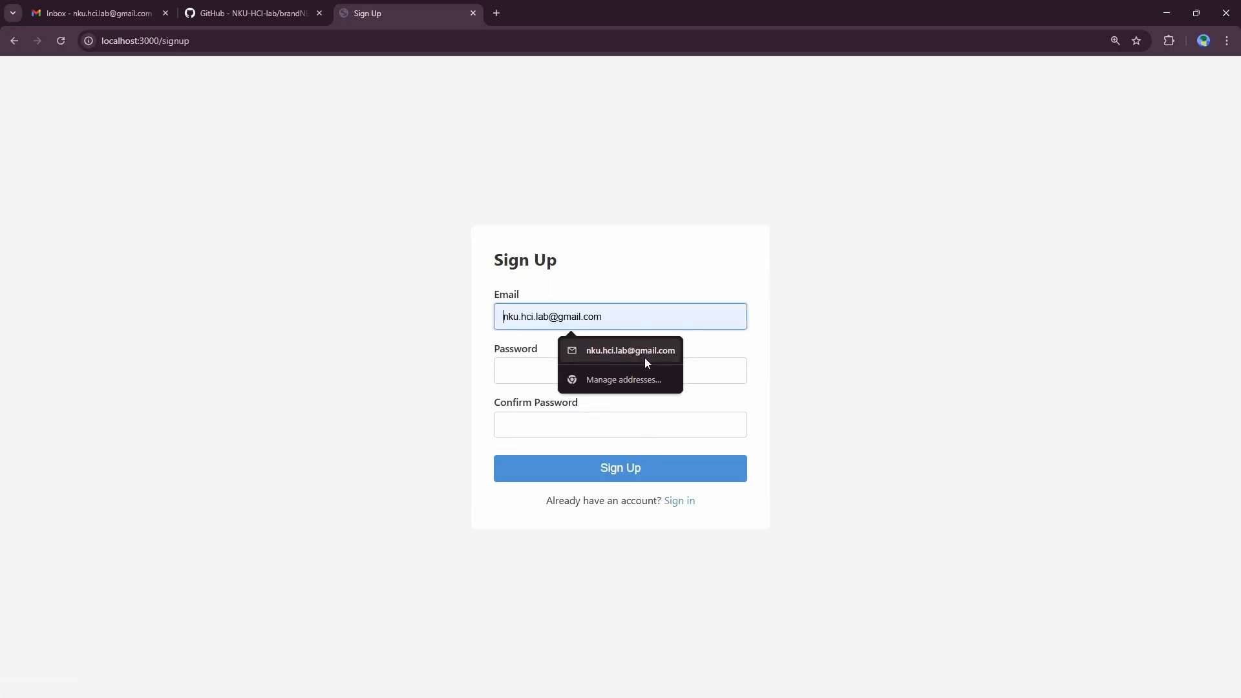
pyautogui.click(645, 358)
pyautogui.click(582, 370)
pyautogui.write('12345')
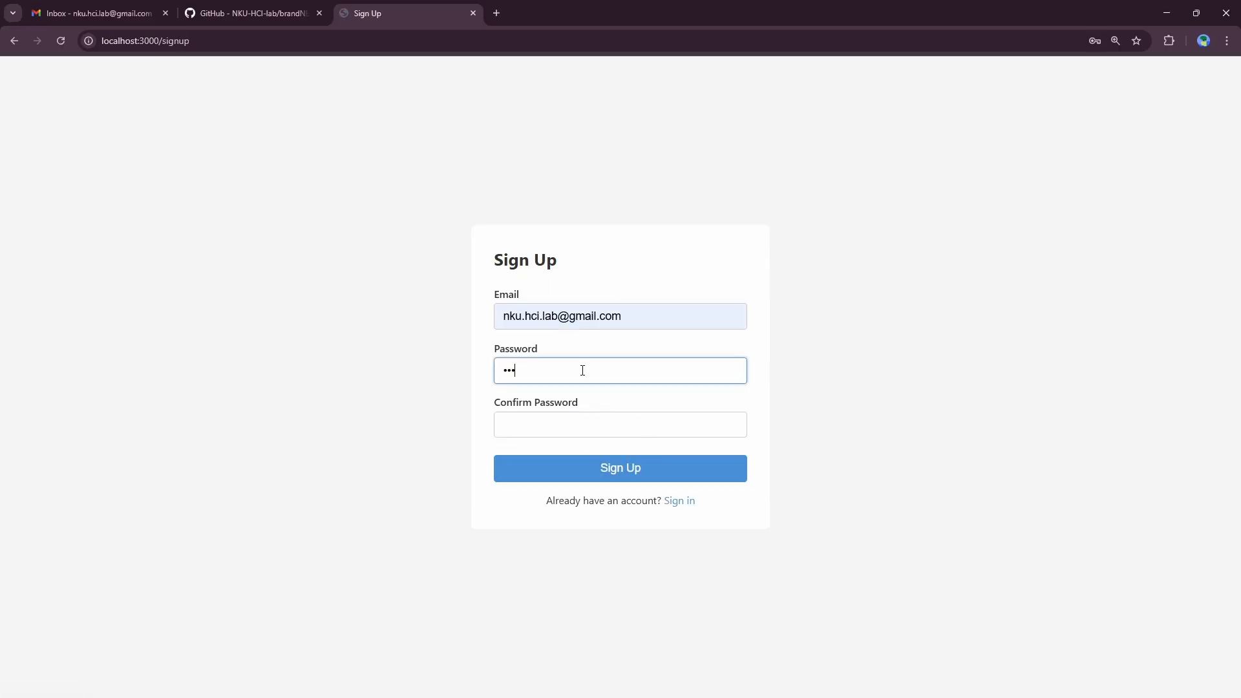
pyautogui.write('6789')
pyautogui.click(588, 420)
pyautogui.write('123456')
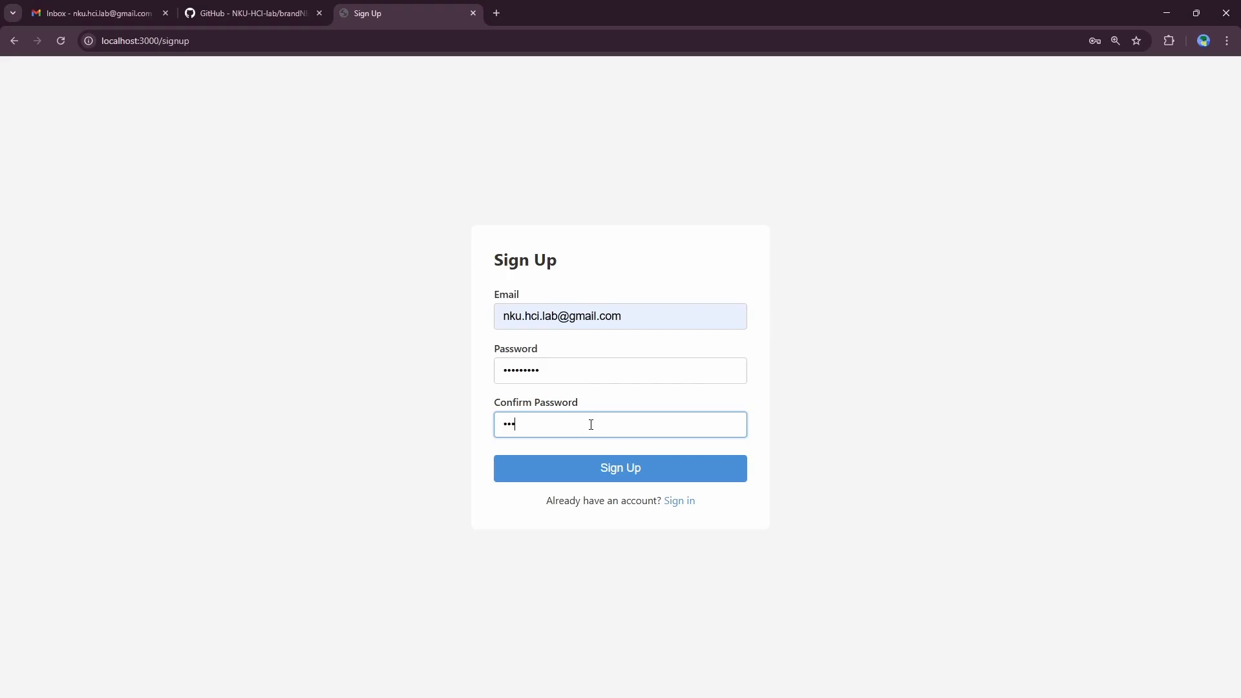
pyautogui.write('789')
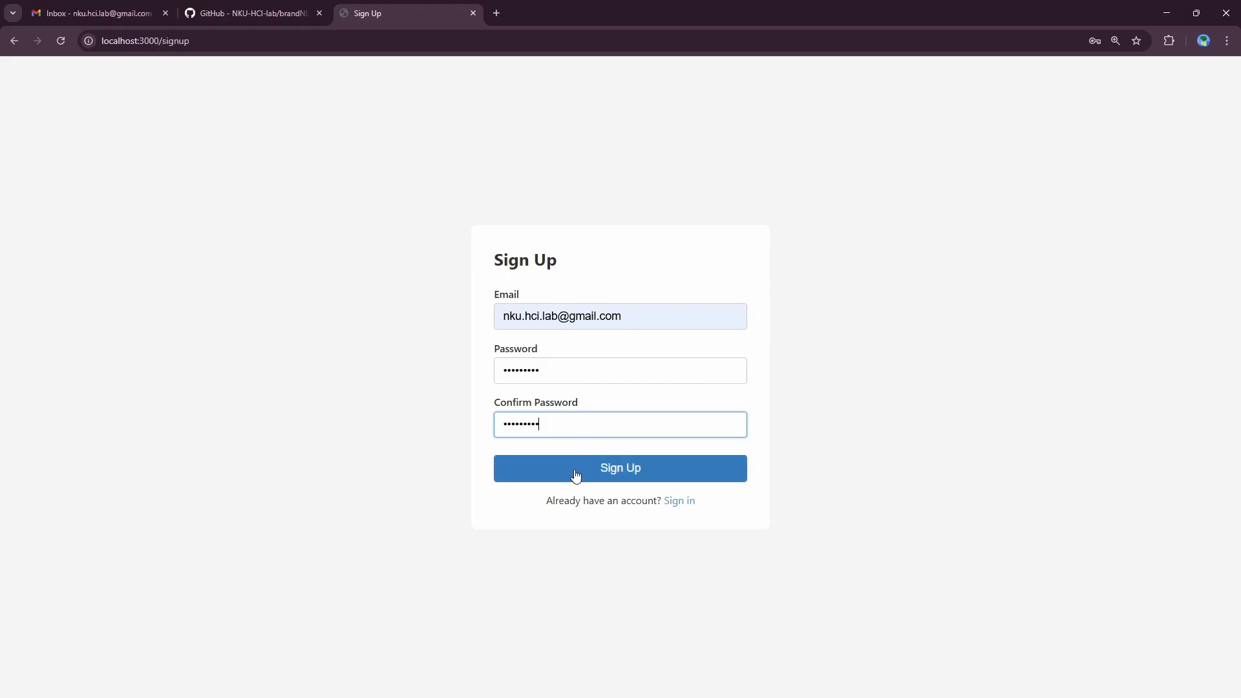
pyautogui.click(576, 475)
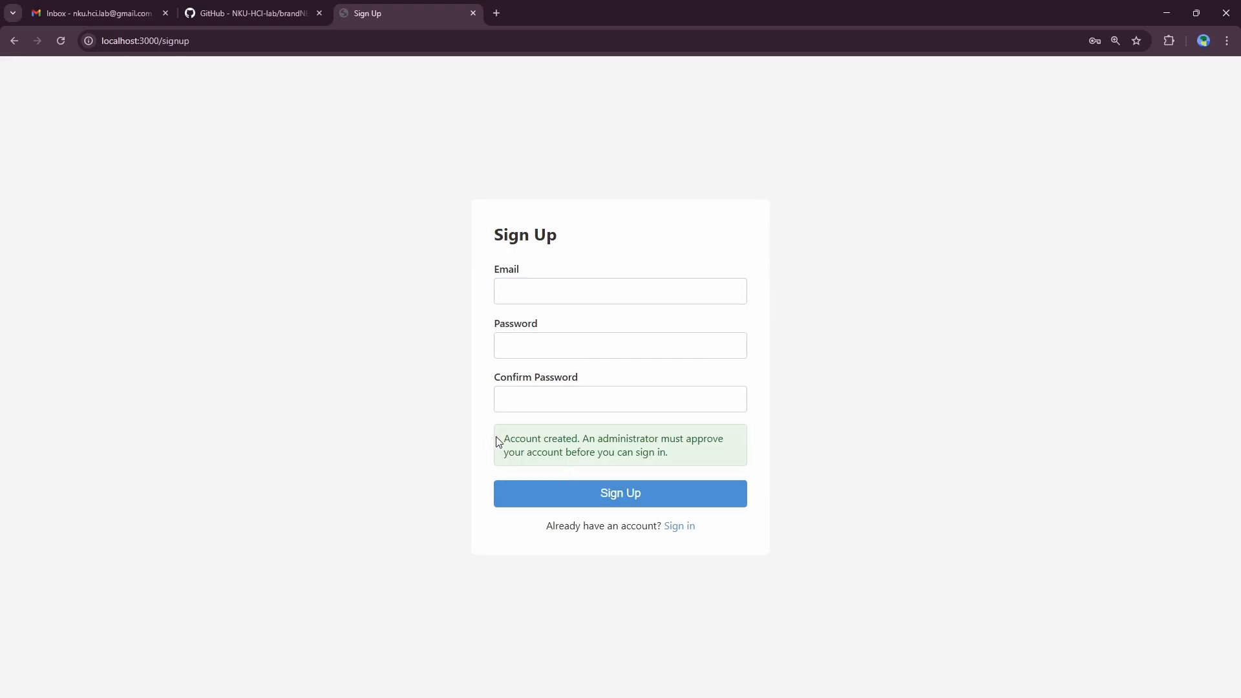
pyautogui.moveTo(496, 437); pyautogui.dragTo(676, 468)
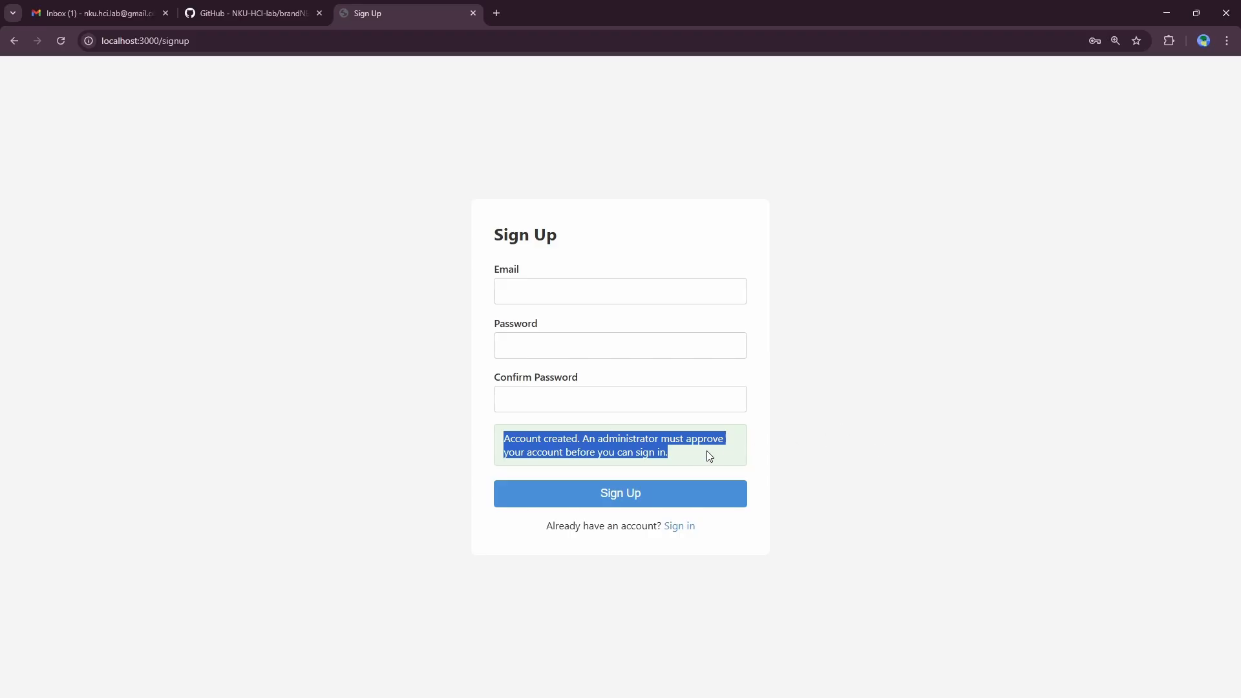
pyautogui.click(643, 452)
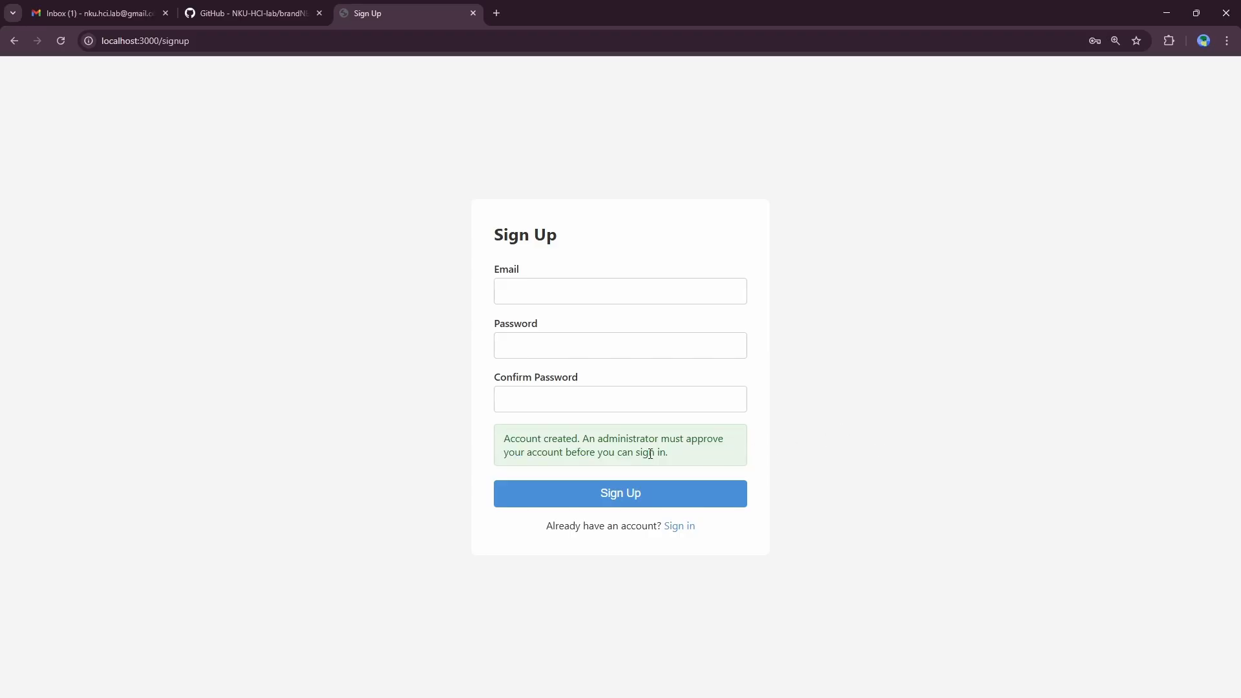
# Step: In Gmail, read the pending-approval email, then open 'Your account has been approved'
pyautogui.click(114, 23)
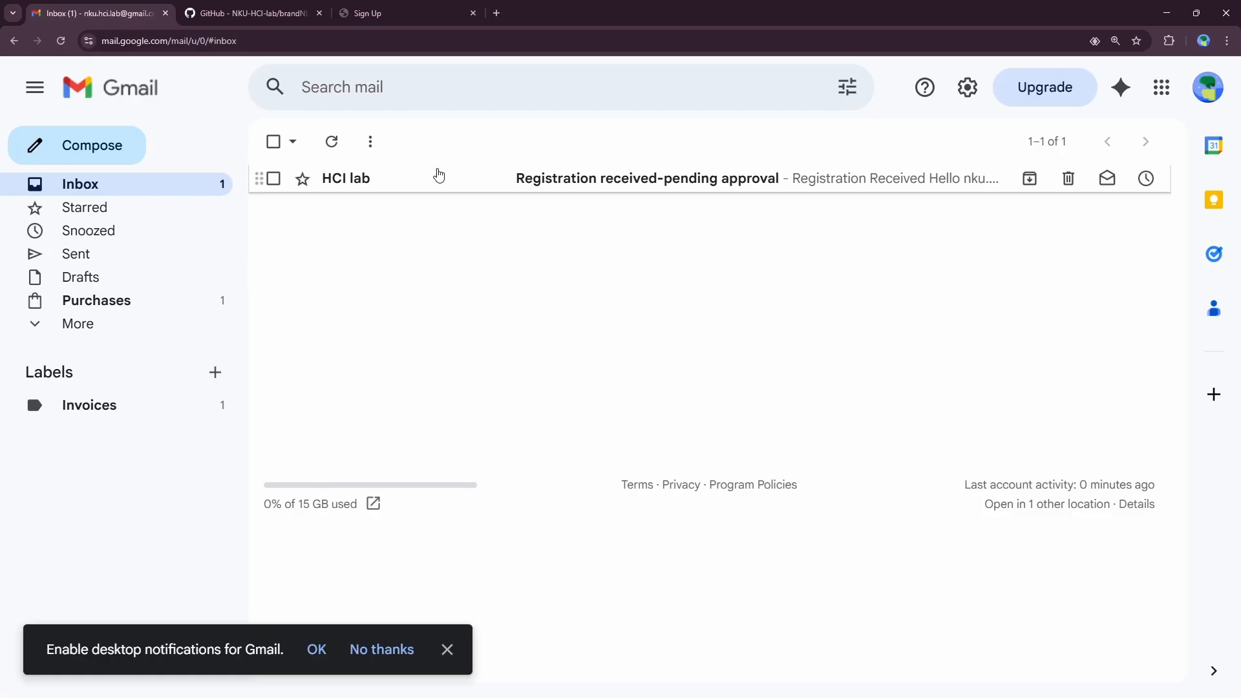
pyautogui.click(387, 189)
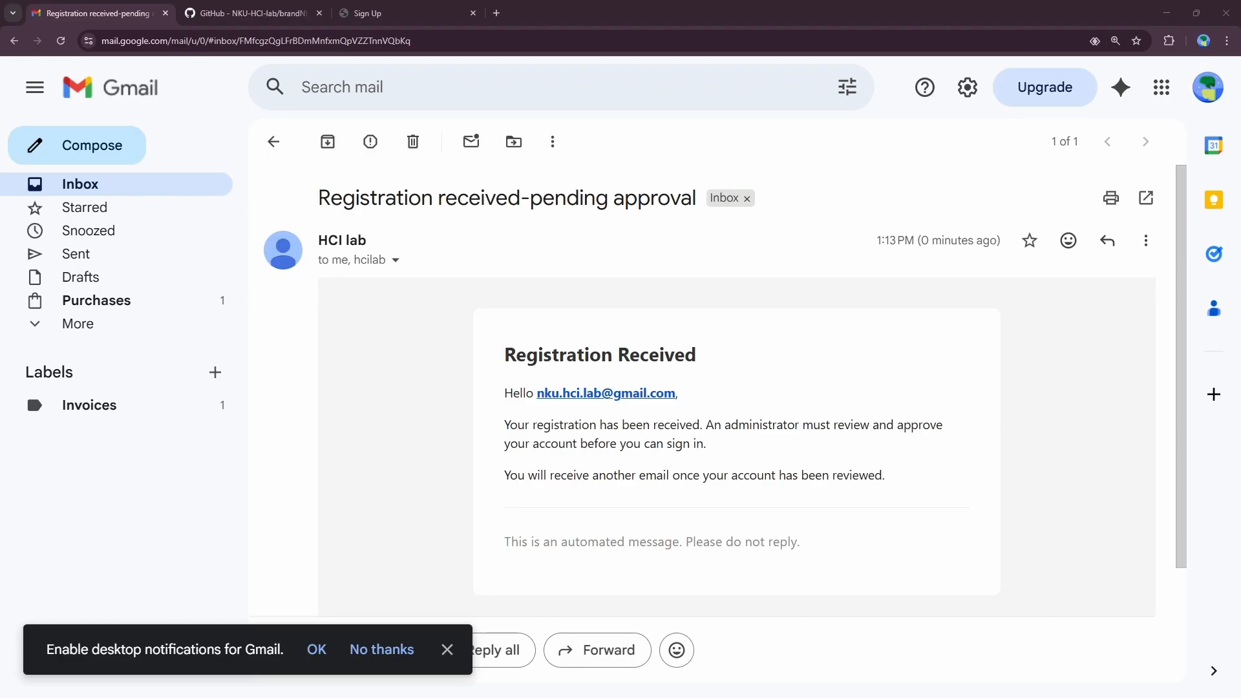
pyautogui.click(273, 142)
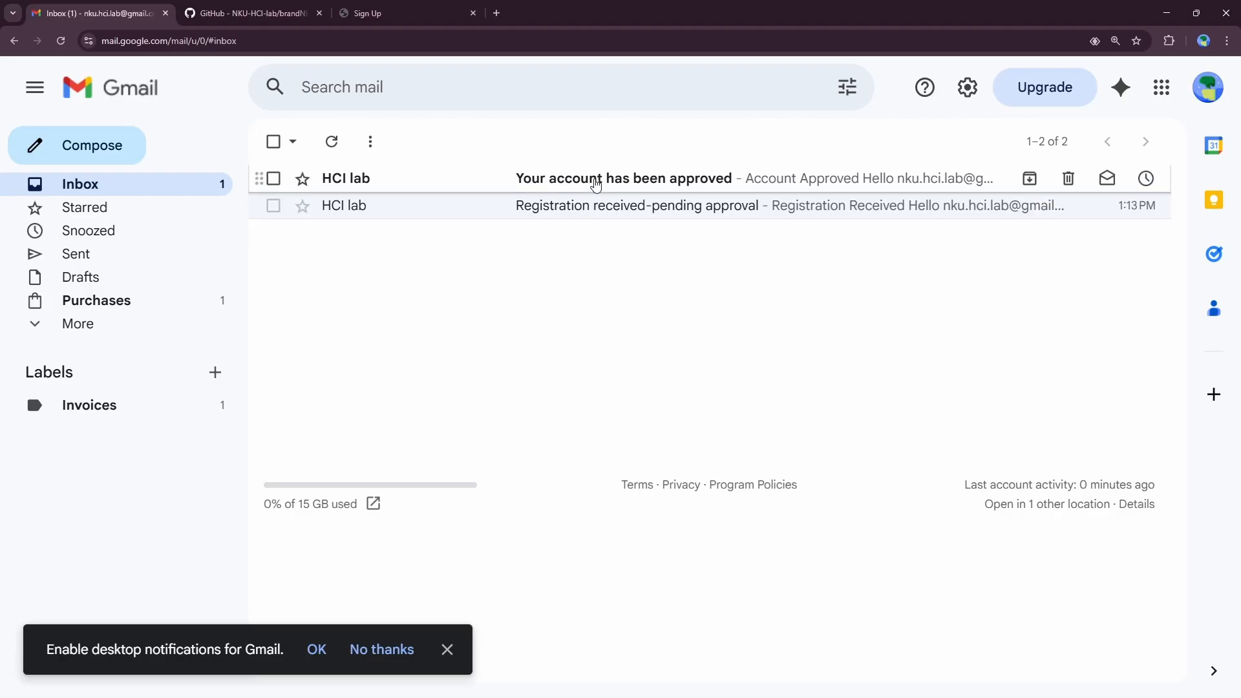
pyautogui.click(596, 185)
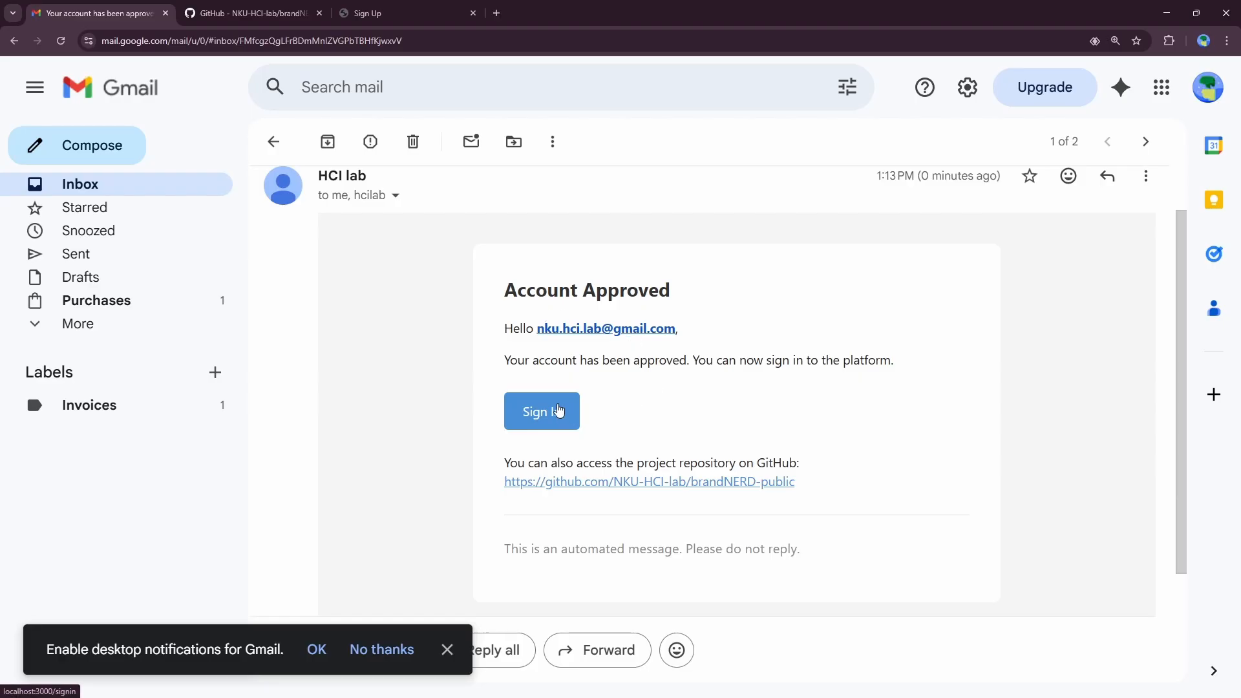
# Step: Sign in to BrandNERD with the saved email and password, declining to save the password
pyautogui.click(558, 411)
pyautogui.click(549, 340)
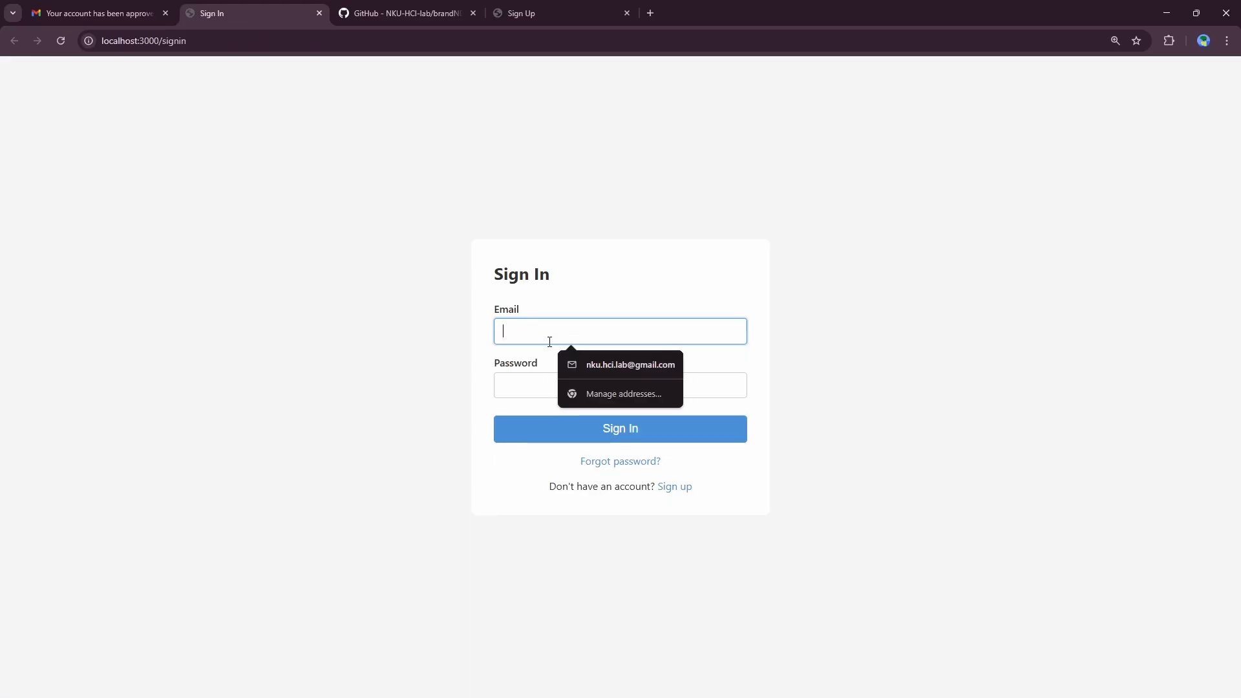
pyautogui.click(564, 367)
pyautogui.click(548, 385)
pyautogui.write('••••••')
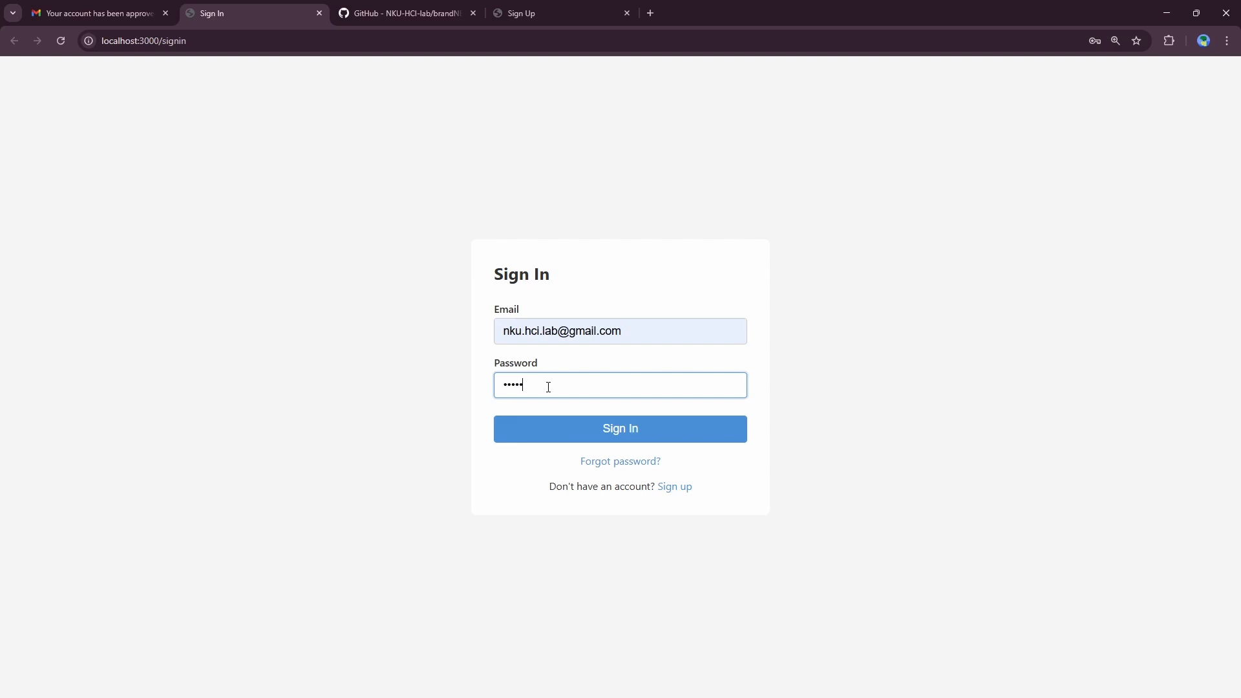
pyautogui.write('•••')
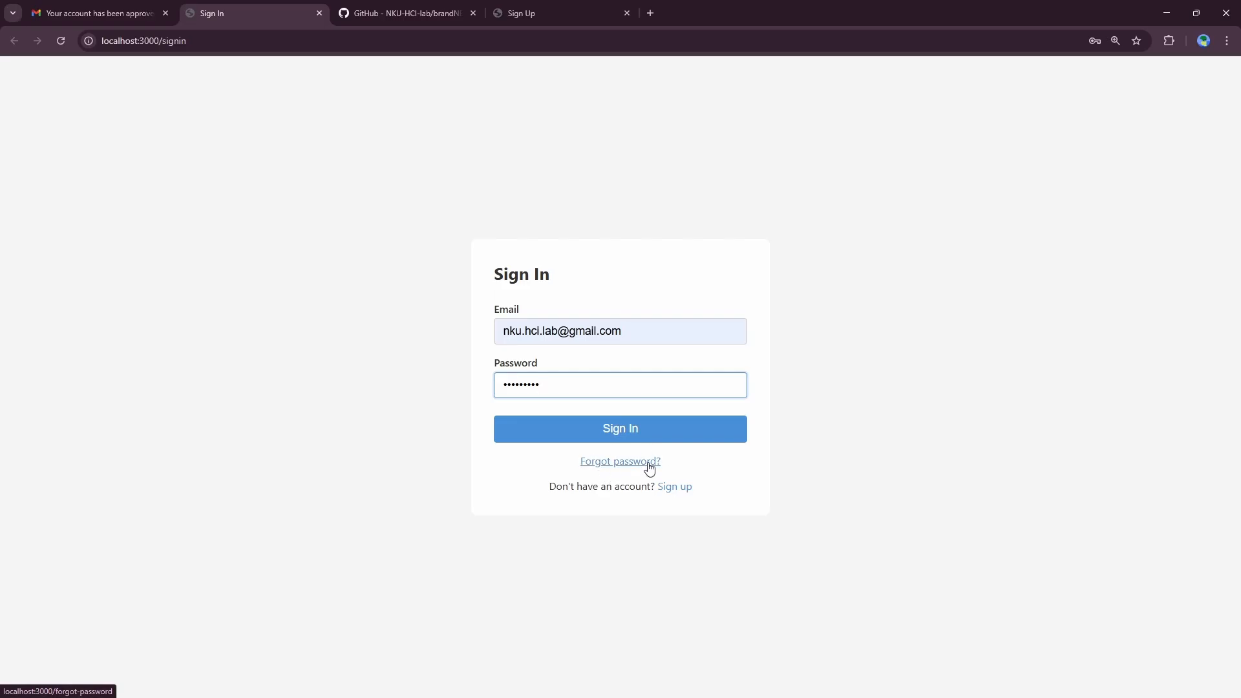
pyautogui.click(630, 437)
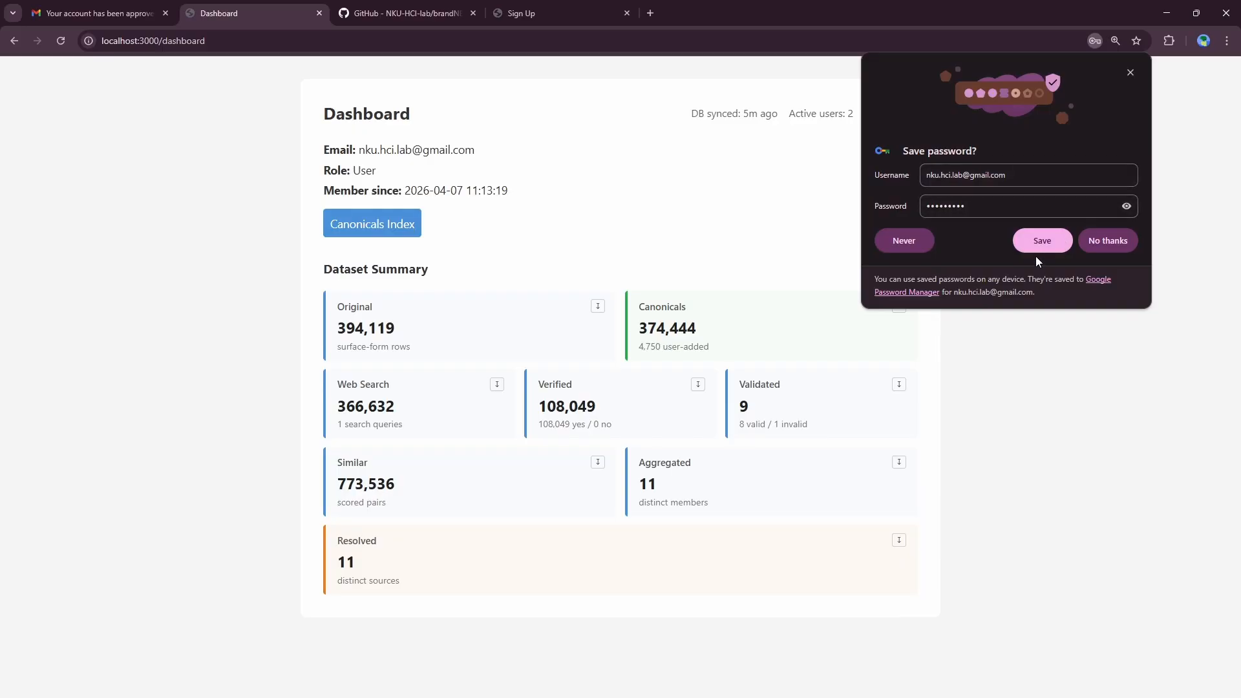
pyautogui.click(1129, 75)
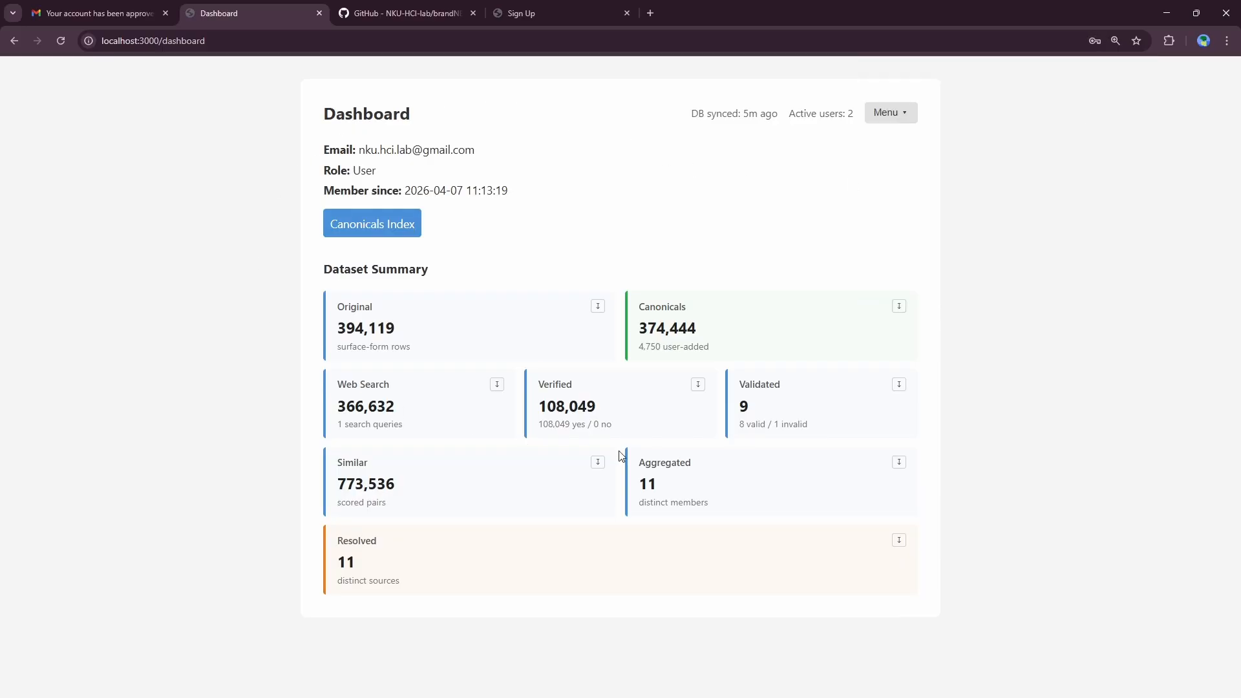
pyautogui.hotkey('ctrl', '+')
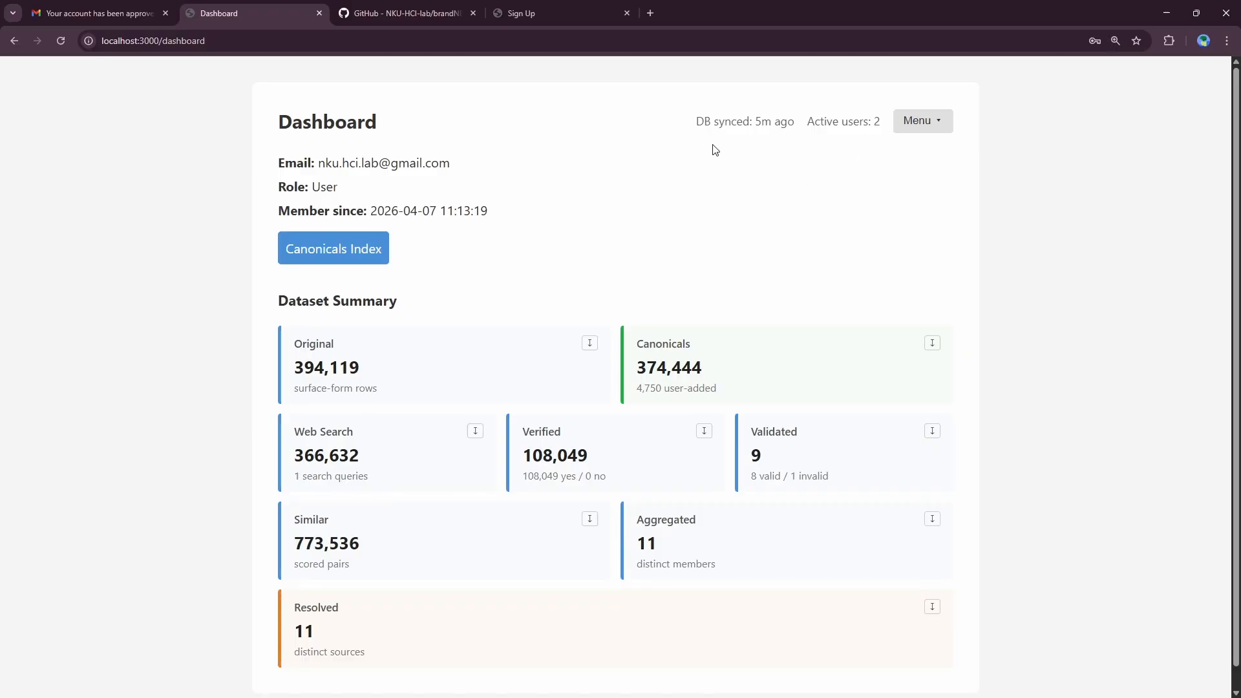
pyautogui.moveTo(807, 121); pyautogui.dragTo(882, 128)
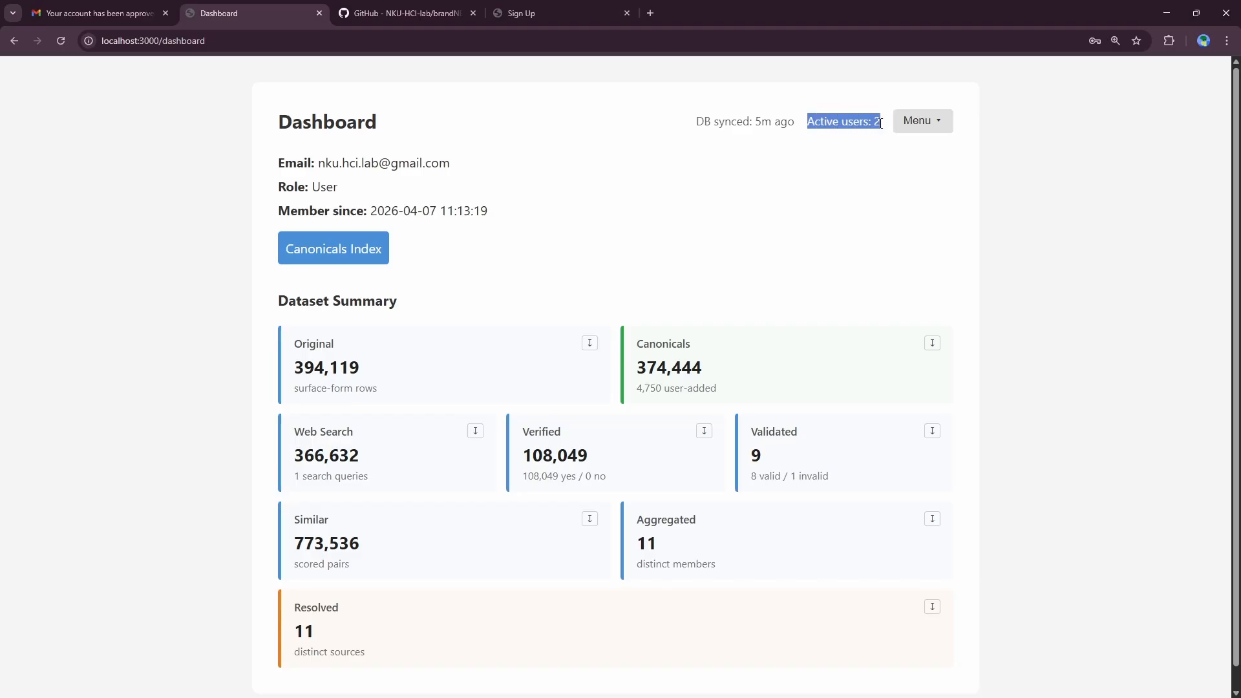
pyautogui.click(874, 141)
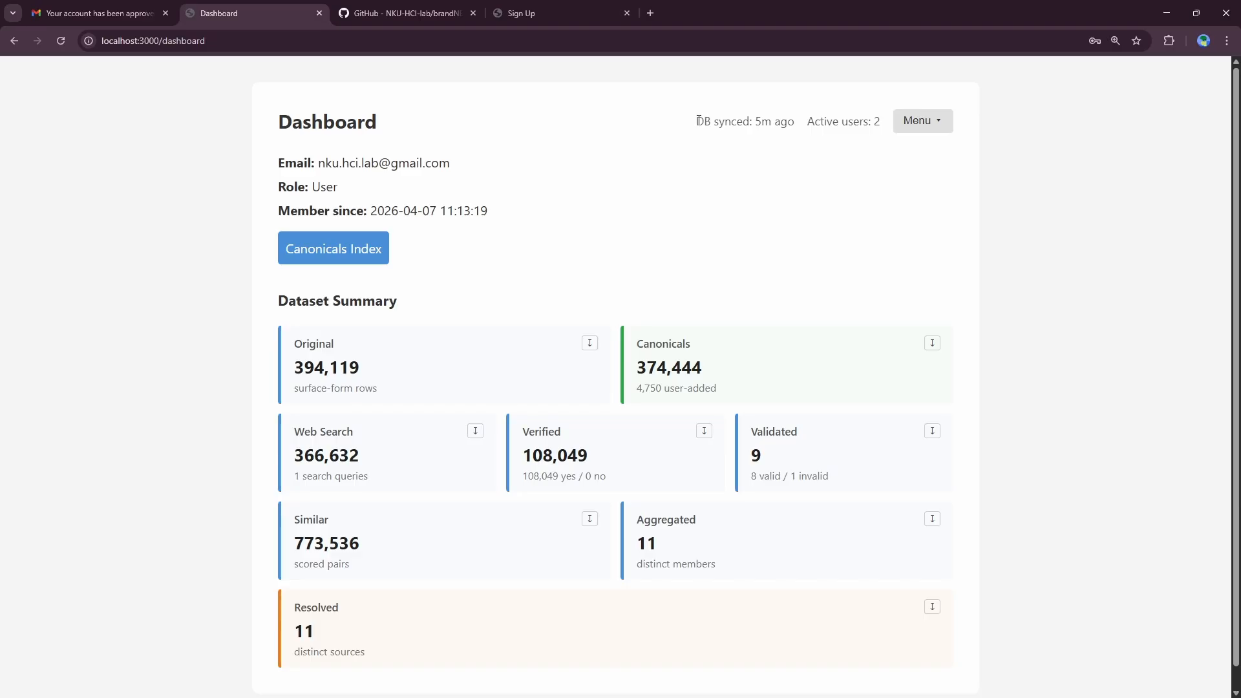
pyautogui.moveTo(698, 120); pyautogui.dragTo(792, 128)
pyautogui.moveTo(690, 121); pyautogui.dragTo(794, 120)
pyautogui.moveTo(694, 121); pyautogui.dragTo(797, 126)
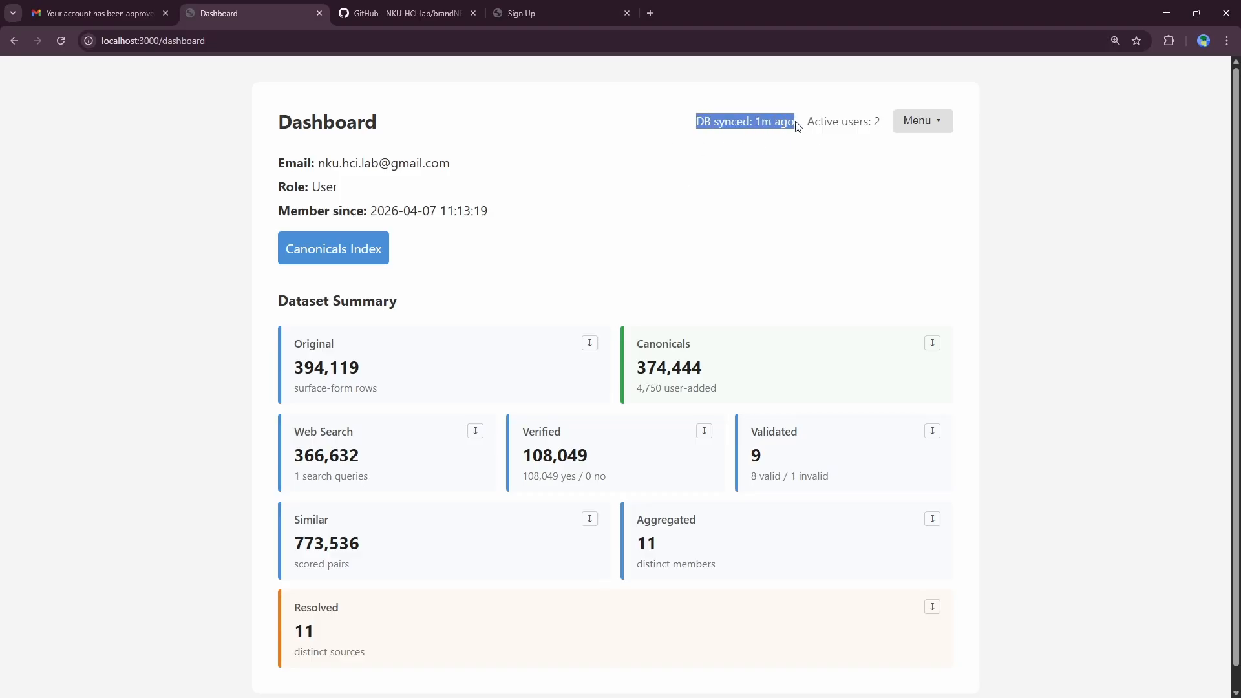
pyautogui.click(775, 200)
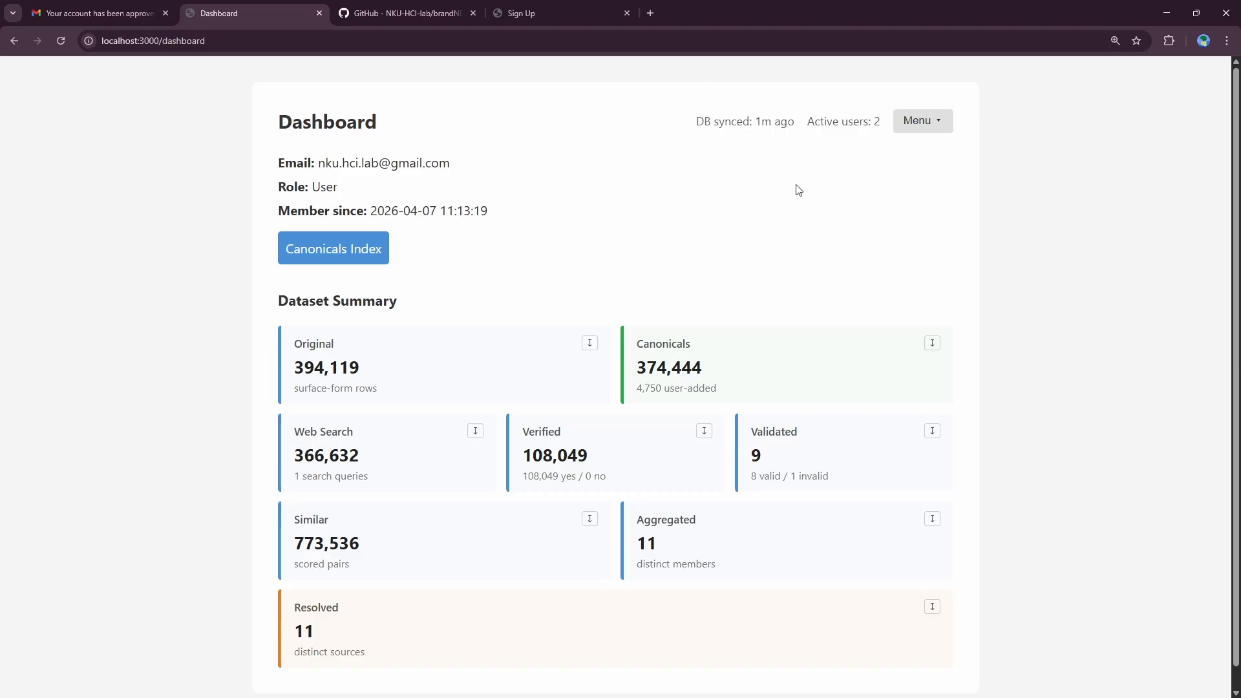
pyautogui.doubleClick(766, 121)
pyautogui.moveTo(770, 119); pyautogui.dragTo(795, 118)
pyautogui.click(790, 143)
pyautogui.click(920, 121)
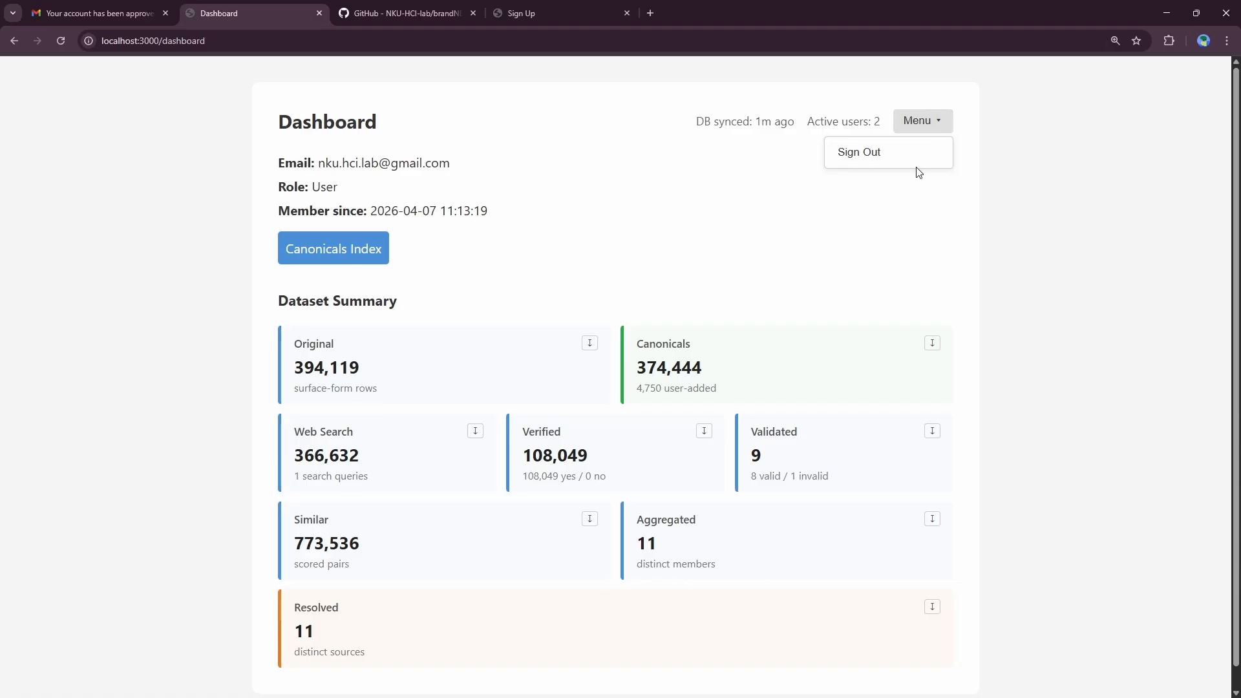
pyautogui.click(658, 231)
pyautogui.scroll(-1, 656, 243)
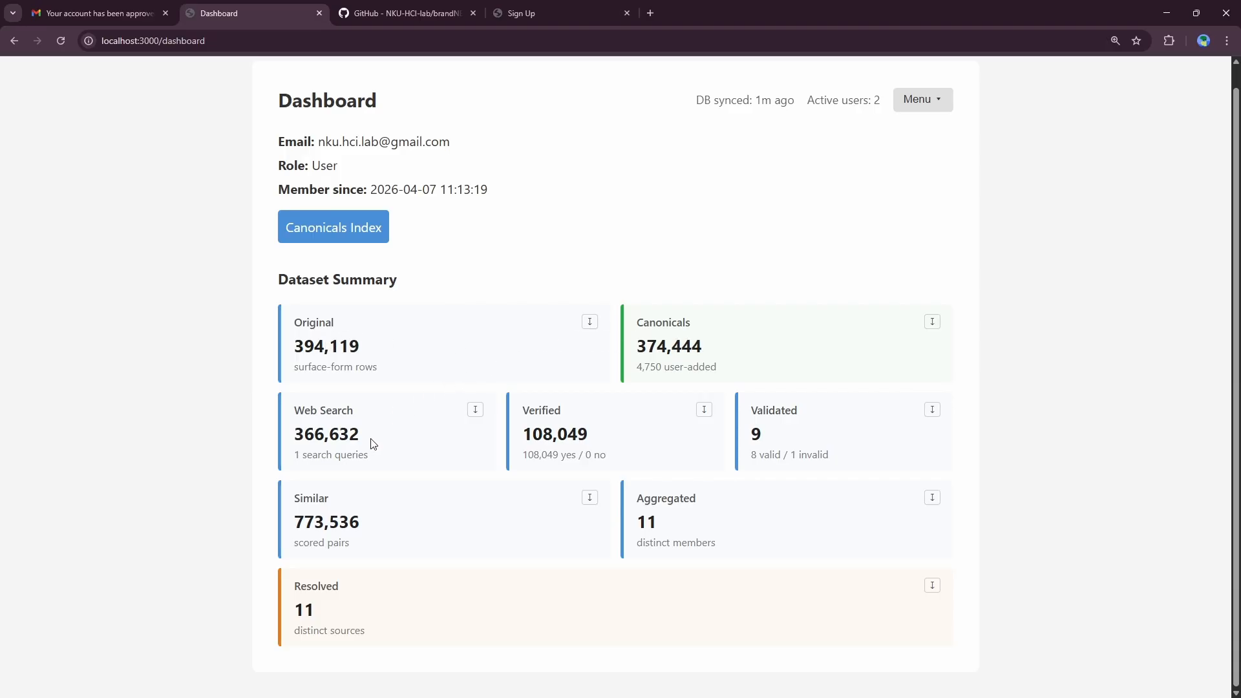
pyautogui.moveTo(294, 433); pyautogui.dragTo(363, 434)
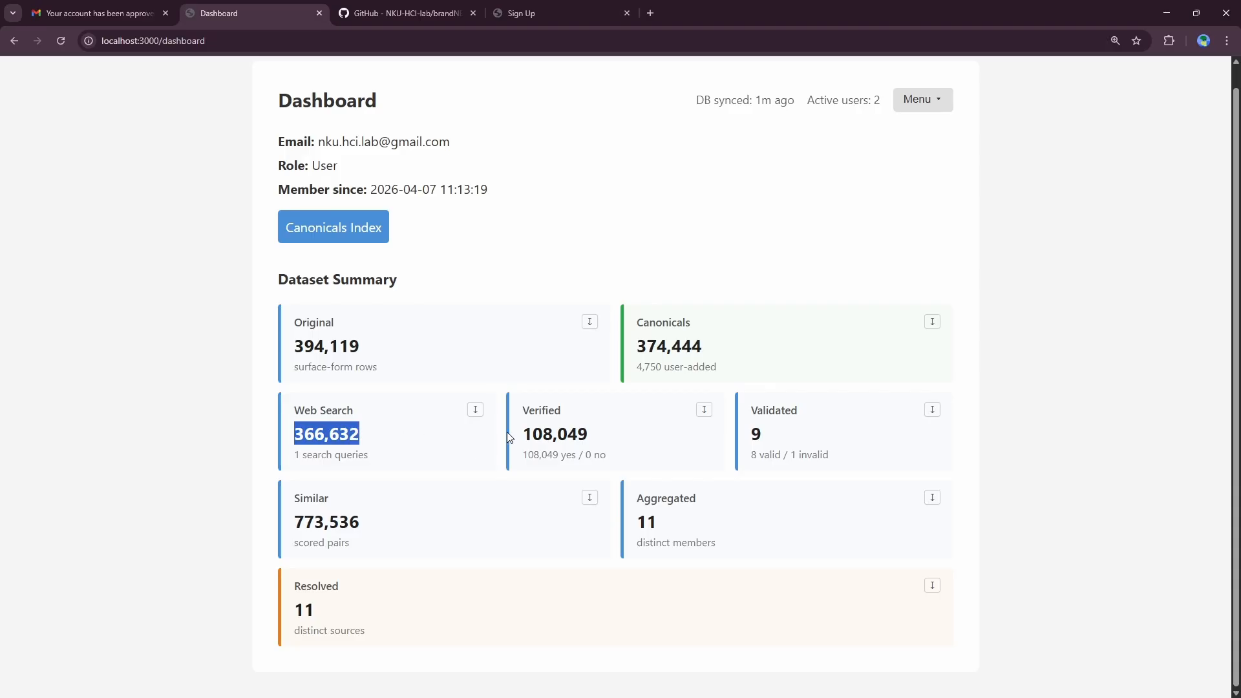
pyautogui.moveTo(522, 433); pyautogui.dragTo(590, 429)
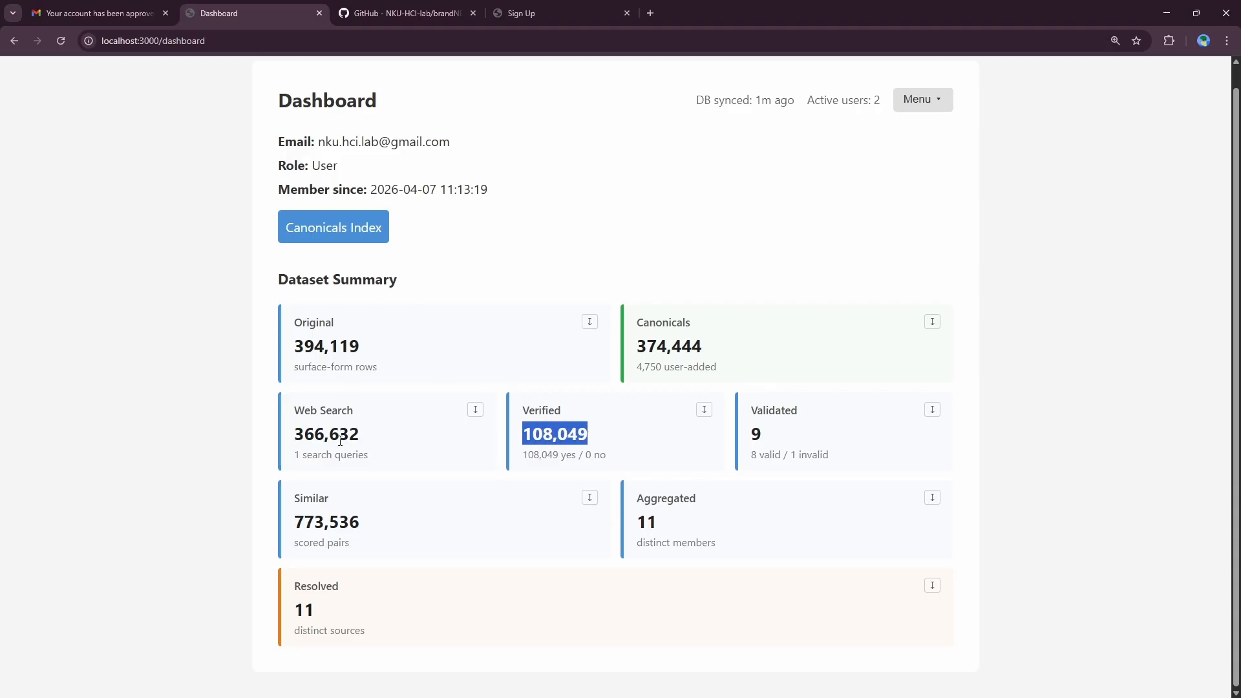
pyautogui.click(595, 424)
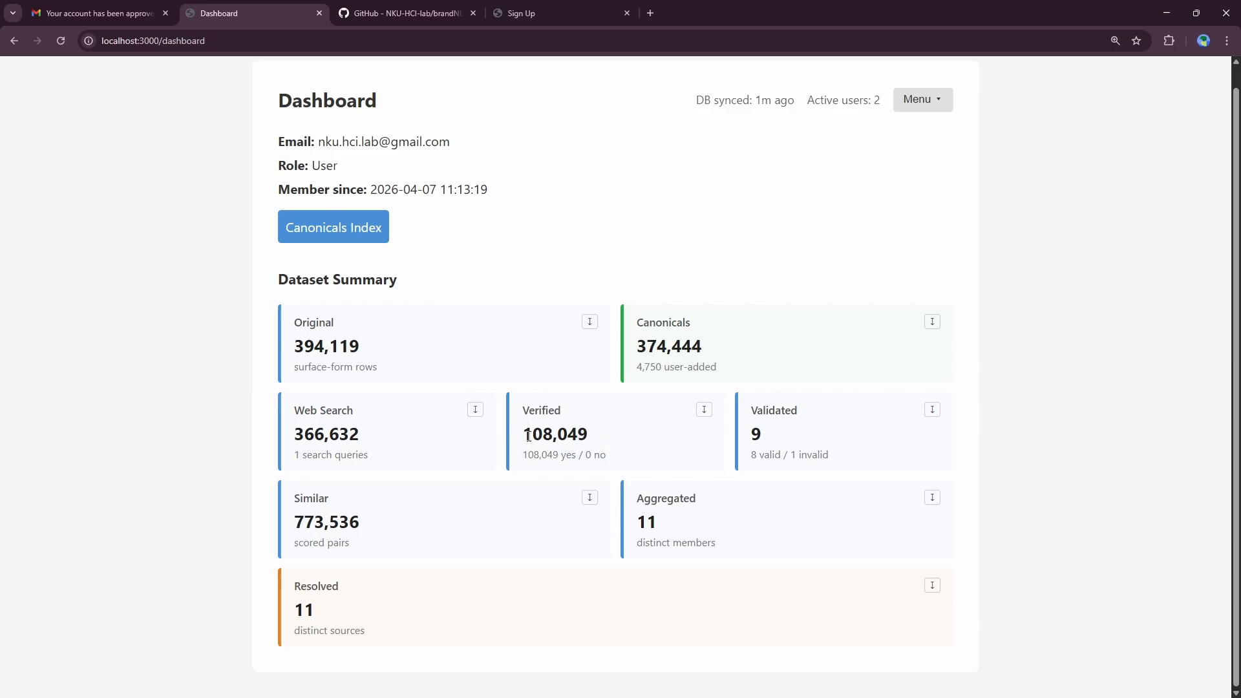
pyautogui.moveTo(526, 433); pyautogui.dragTo(601, 437)
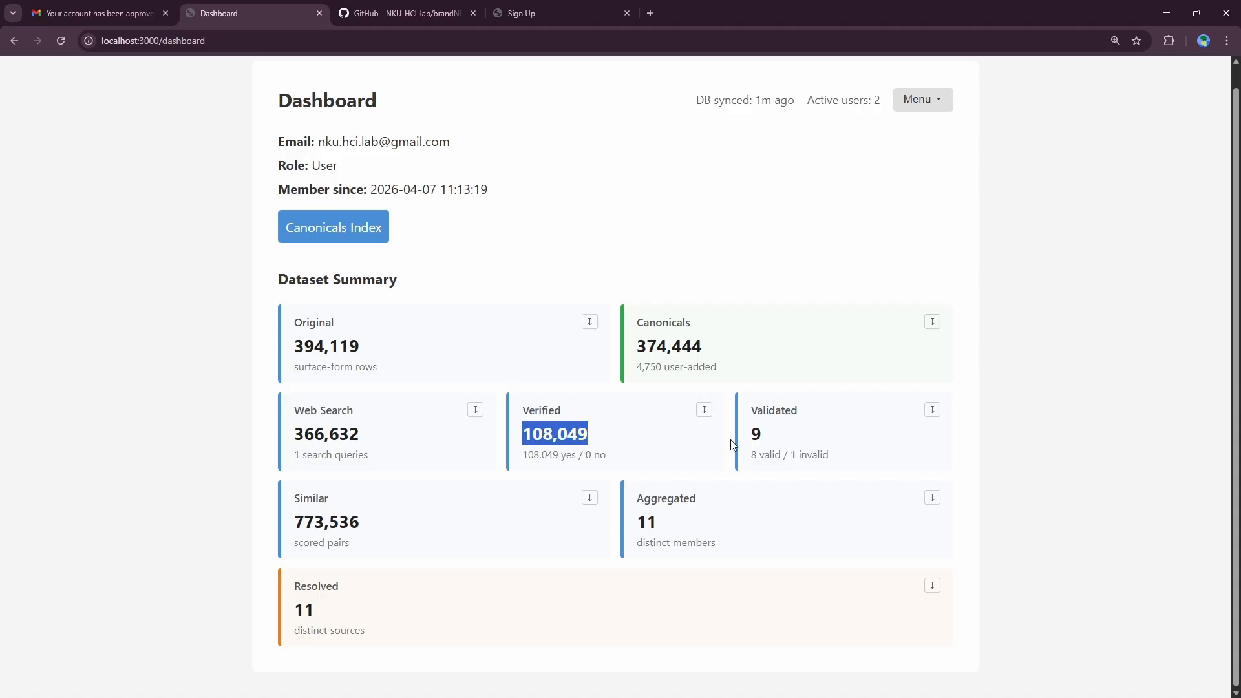
pyautogui.moveTo(748, 434); pyautogui.dragTo(768, 443)
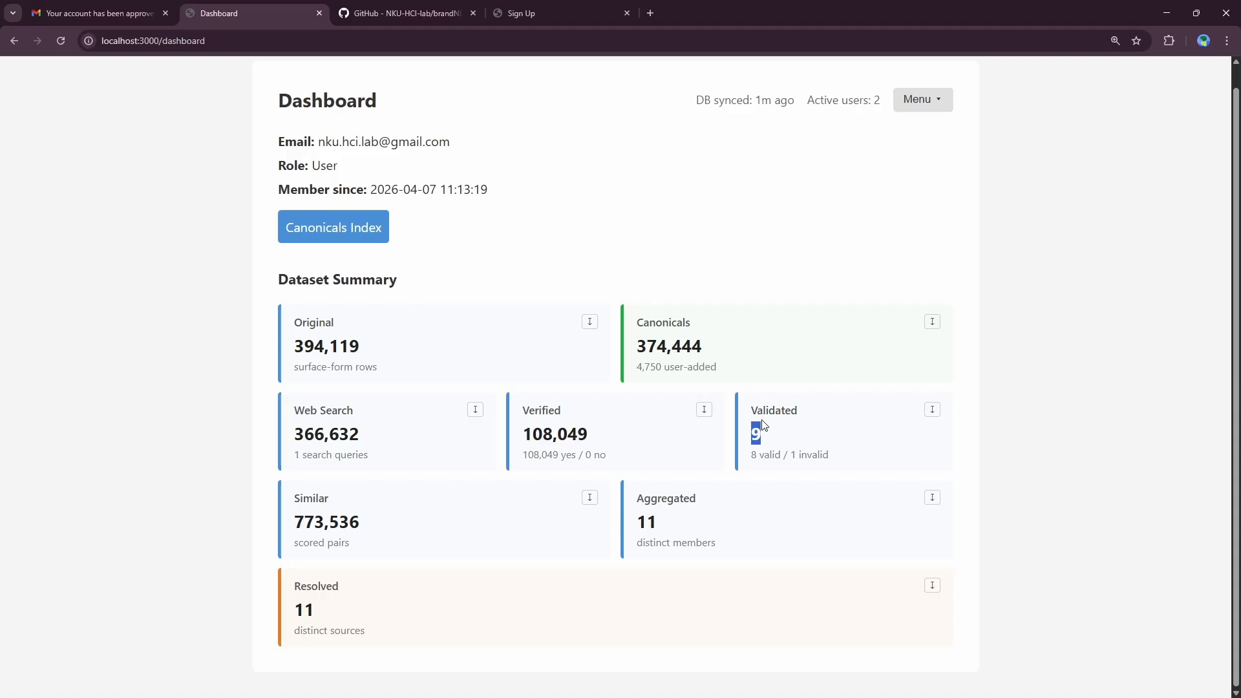
pyautogui.click(770, 439)
pyautogui.moveTo(293, 506); pyautogui.dragTo(378, 530)
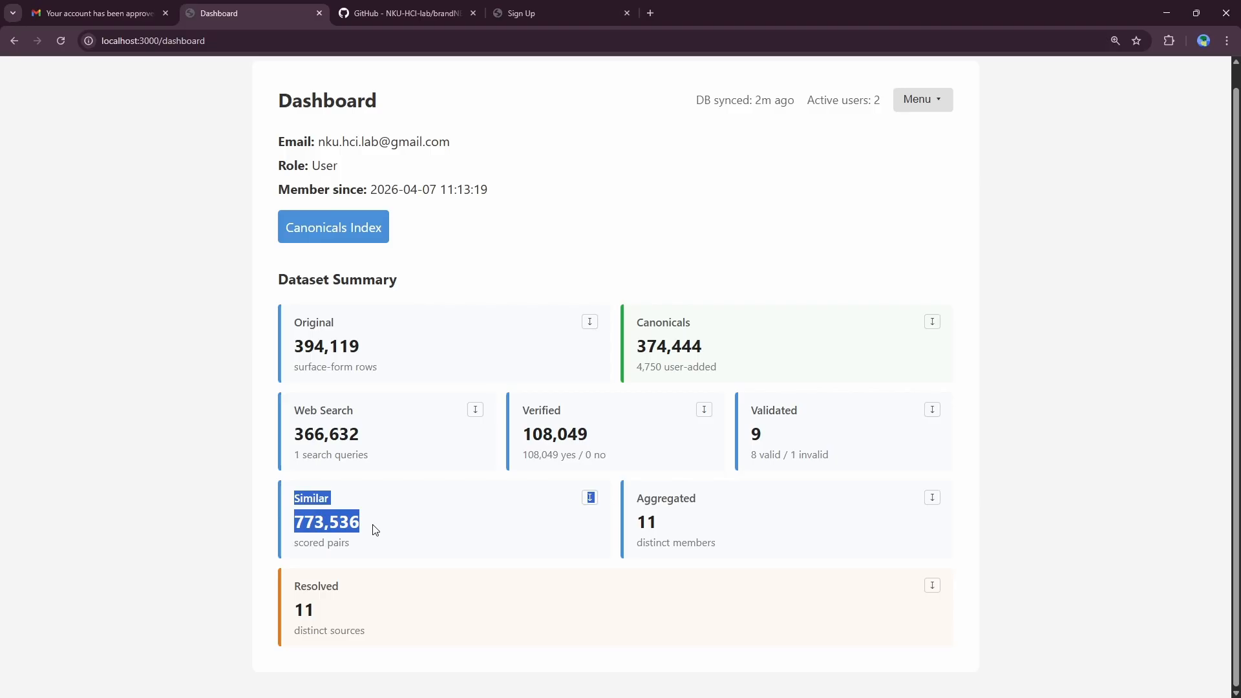
pyautogui.moveTo(362, 517); pyautogui.dragTo(349, 510)
pyautogui.moveTo(633, 495); pyautogui.dragTo(687, 533)
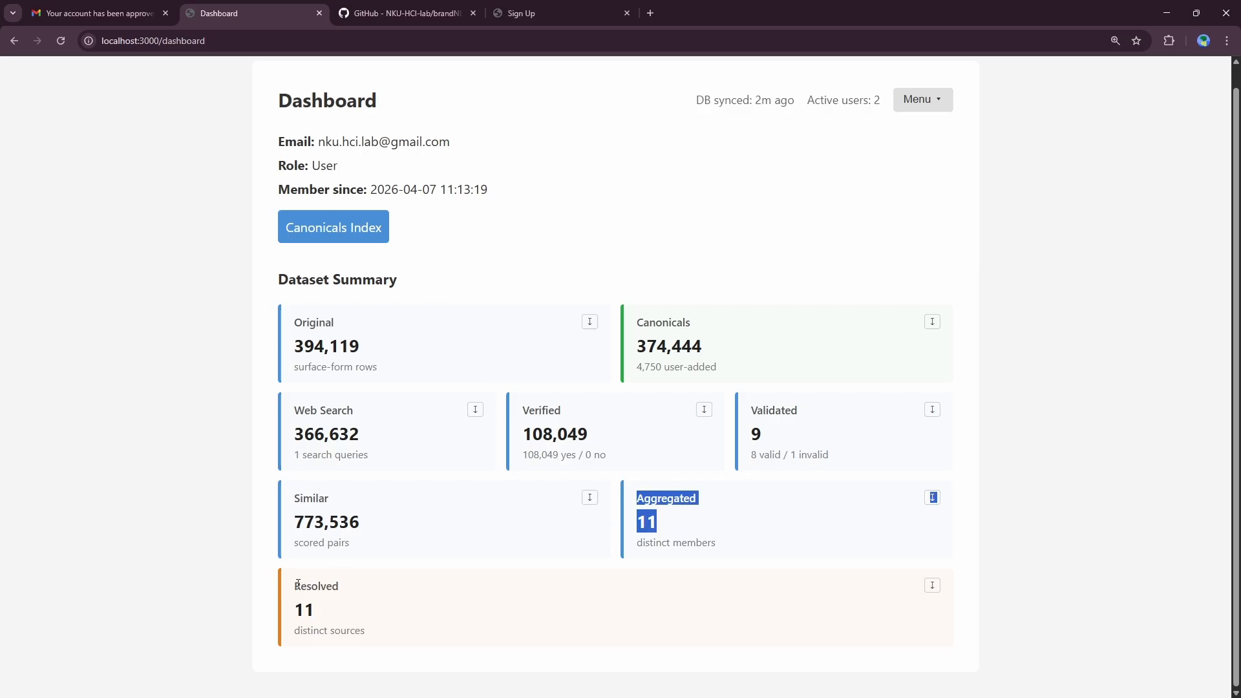
pyautogui.moveTo(291, 580); pyautogui.dragTo(323, 610)
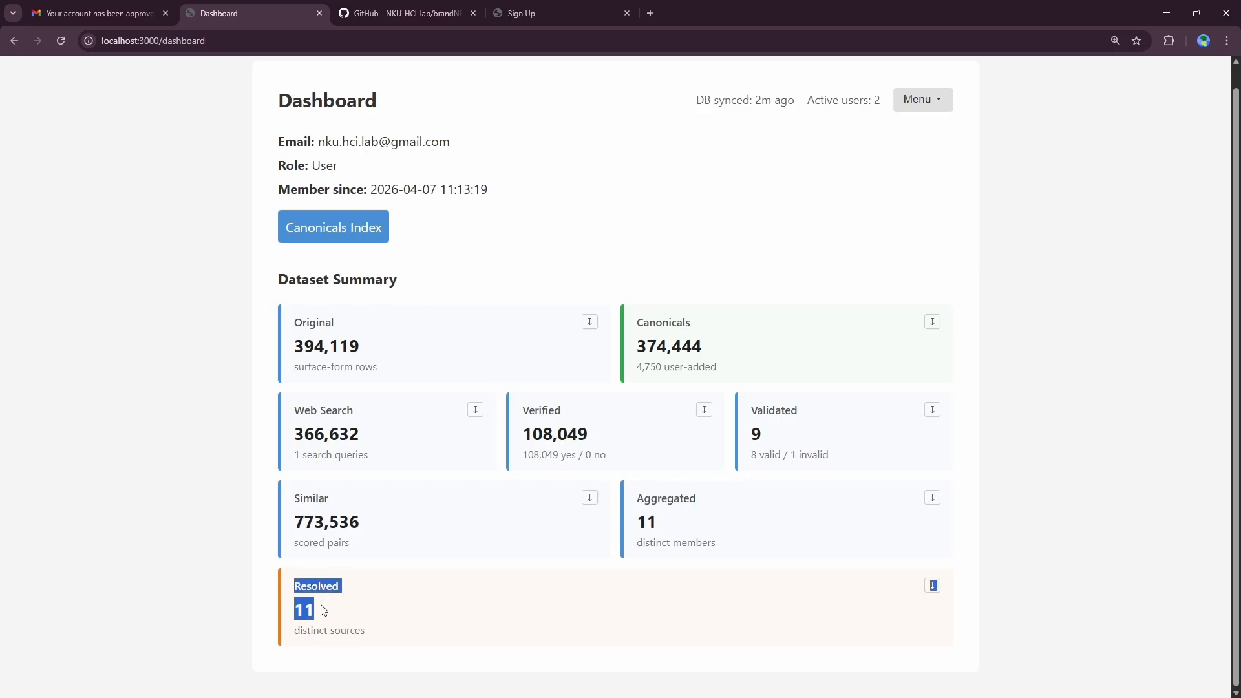
pyautogui.click(417, 624)
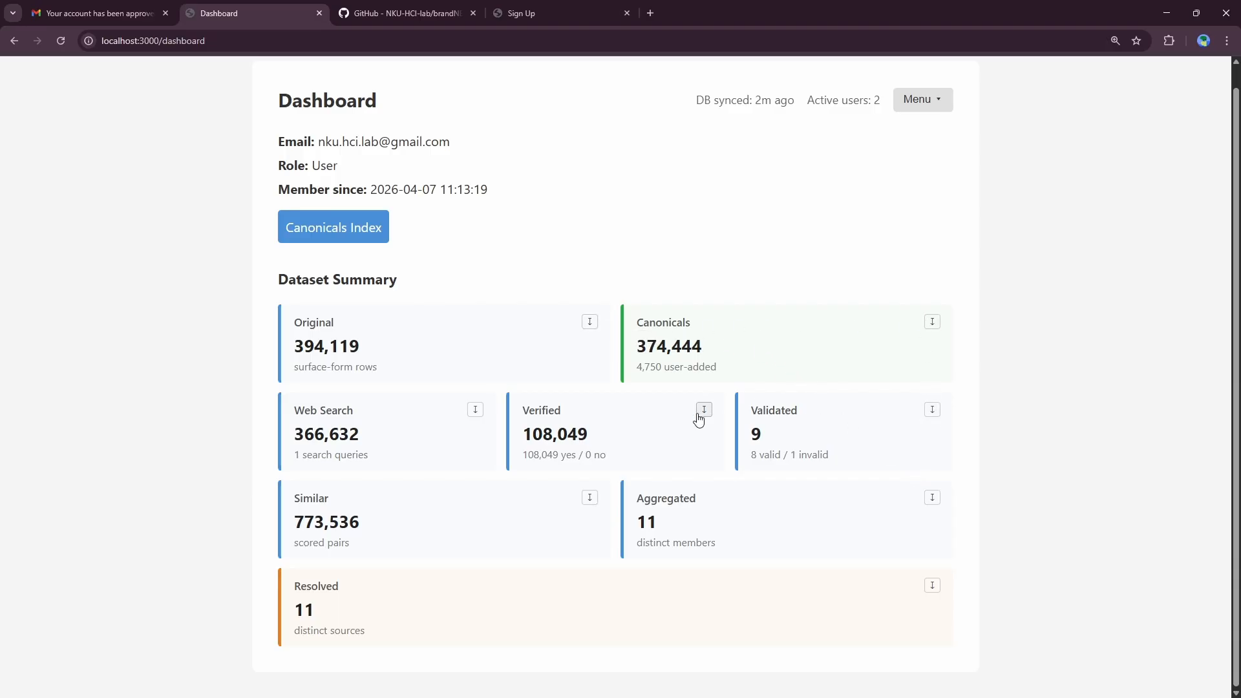
# Step: Download the Original card's rows as a TSV and show the file in its Downloads folder
pyautogui.click(589, 322)
pyautogui.click(1180, 40)
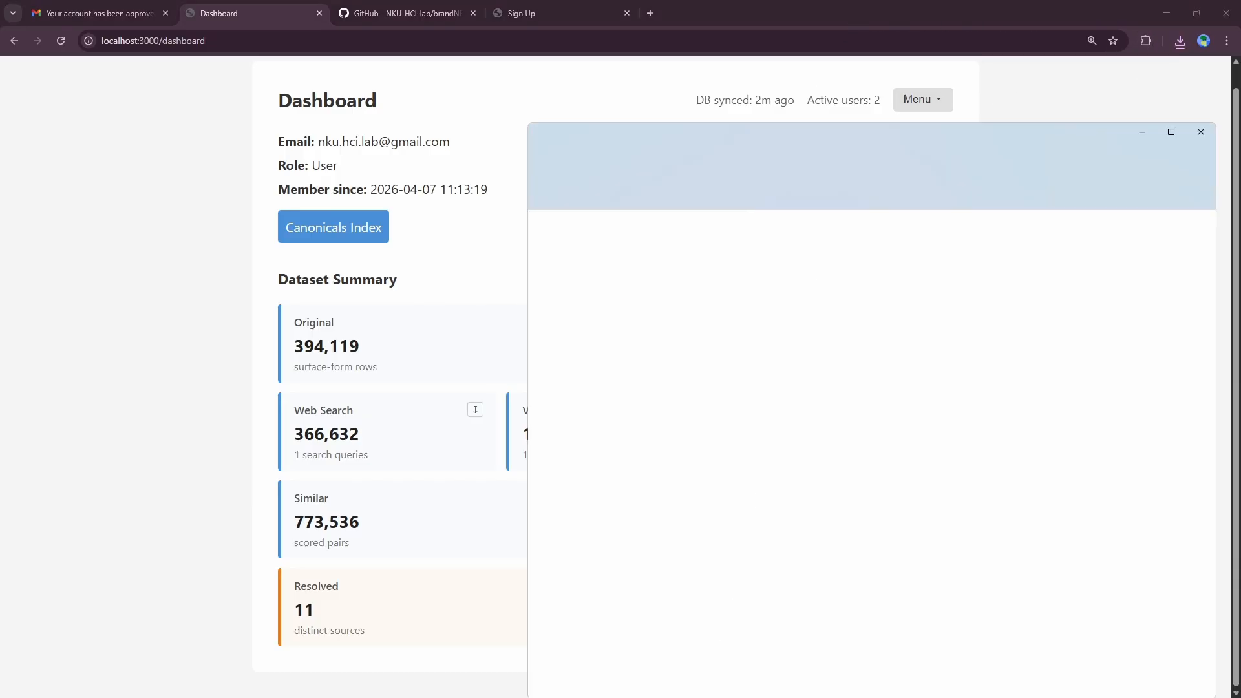
pyautogui.moveTo(803, 132); pyautogui.dragTo(678, 697)
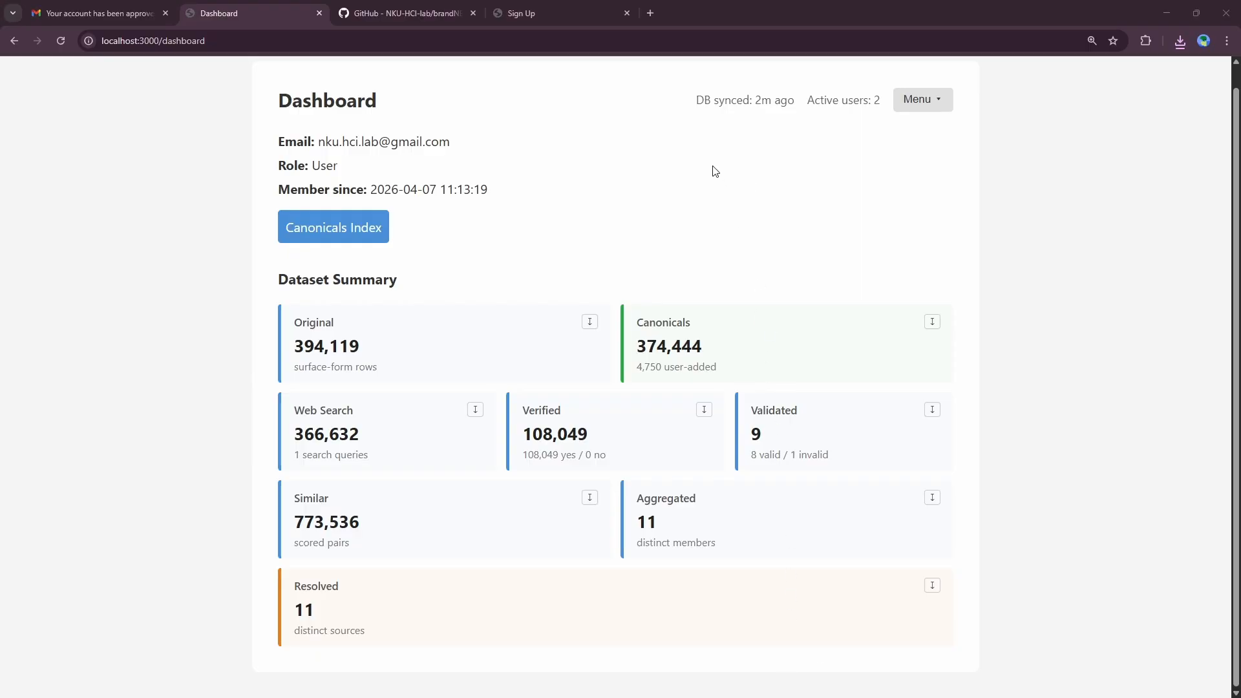
# Step: Check the name–ID rows of original.tsv (394,121 lines) in Notepad++, then minimize it
pyautogui.moveTo(657, 5); pyautogui.dragTo(607, 4)
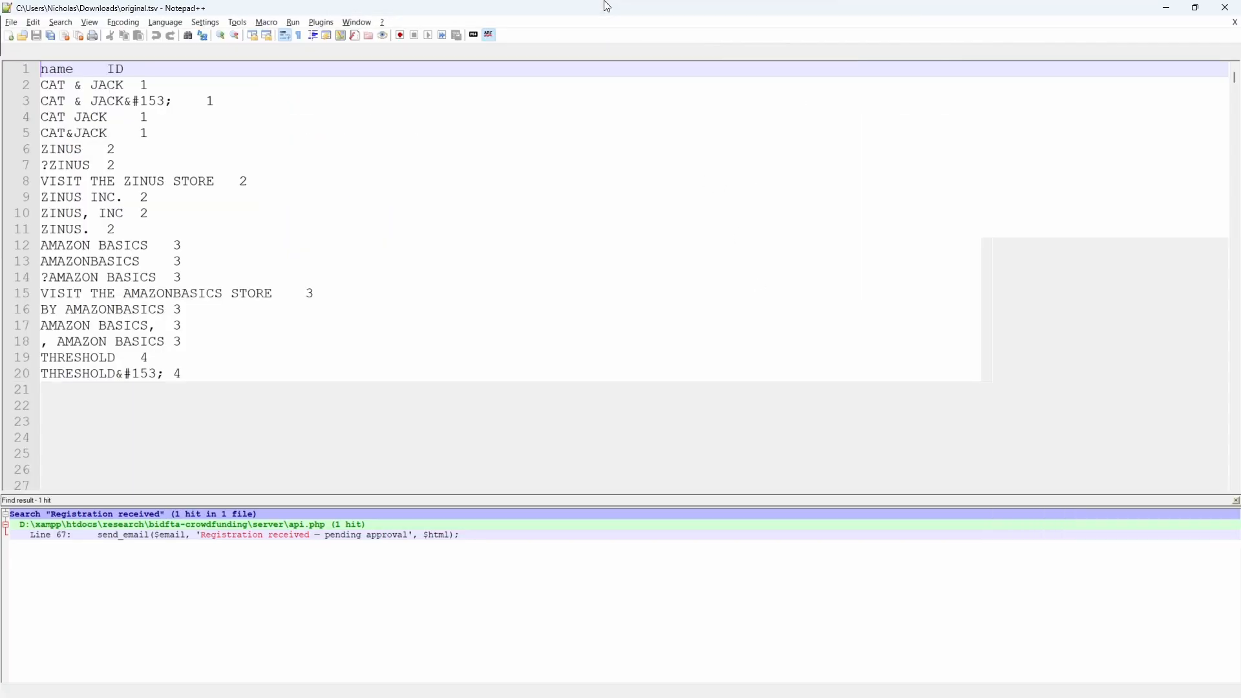
pyautogui.scroll(3, 862, 347)
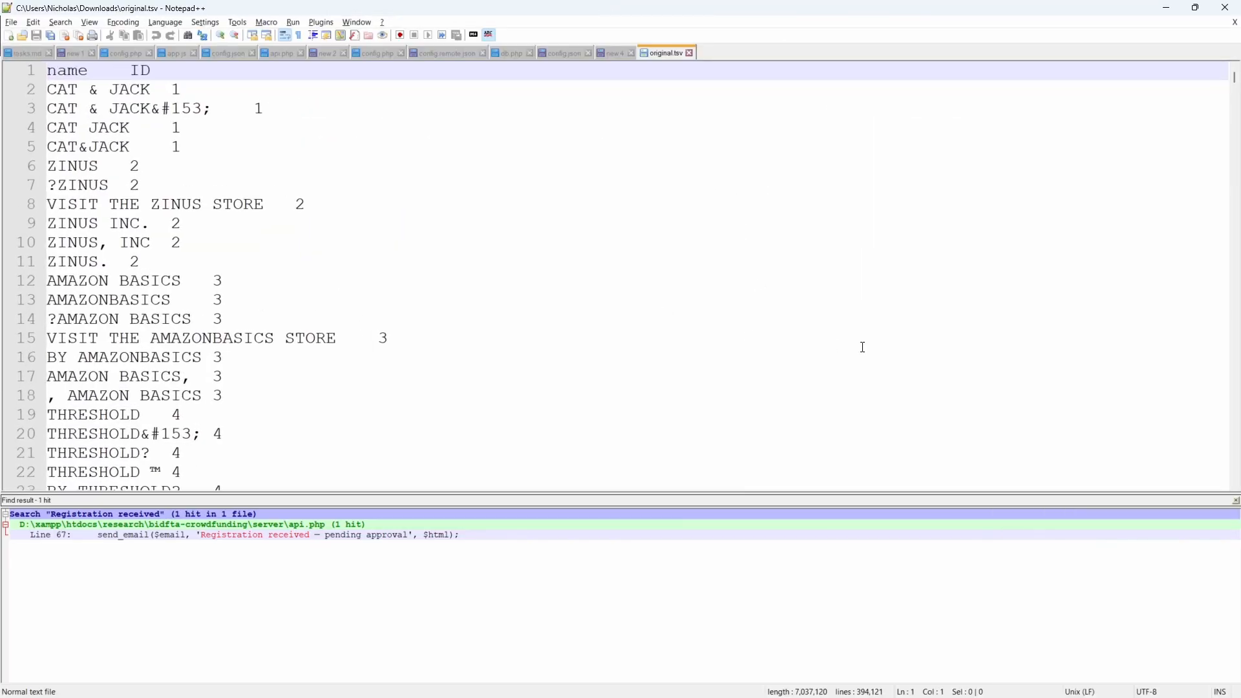
pyautogui.click(1232, 503)
pyautogui.click(1235, 502)
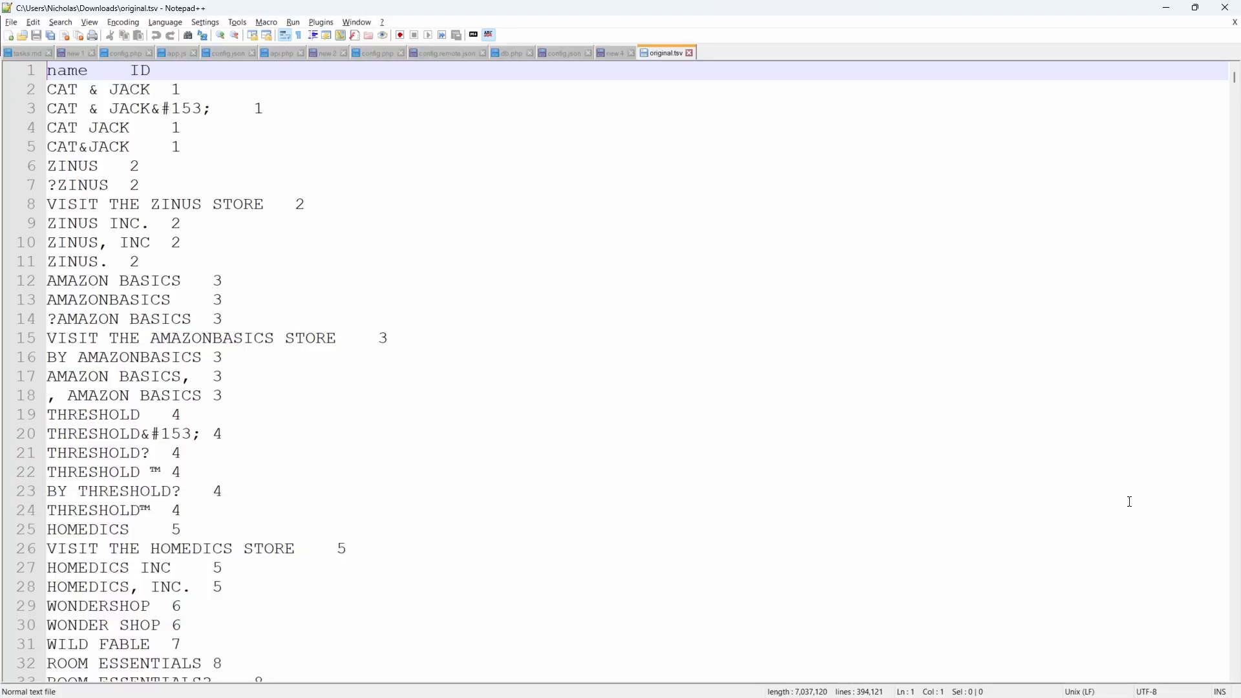
pyautogui.scroll(2, 121, 303)
pyautogui.moveTo(62, 72); pyautogui.dragTo(335, 359)
pyautogui.scroll(-9, 259, 271)
pyautogui.click(427, 375)
pyautogui.scroll(9, 439, 323)
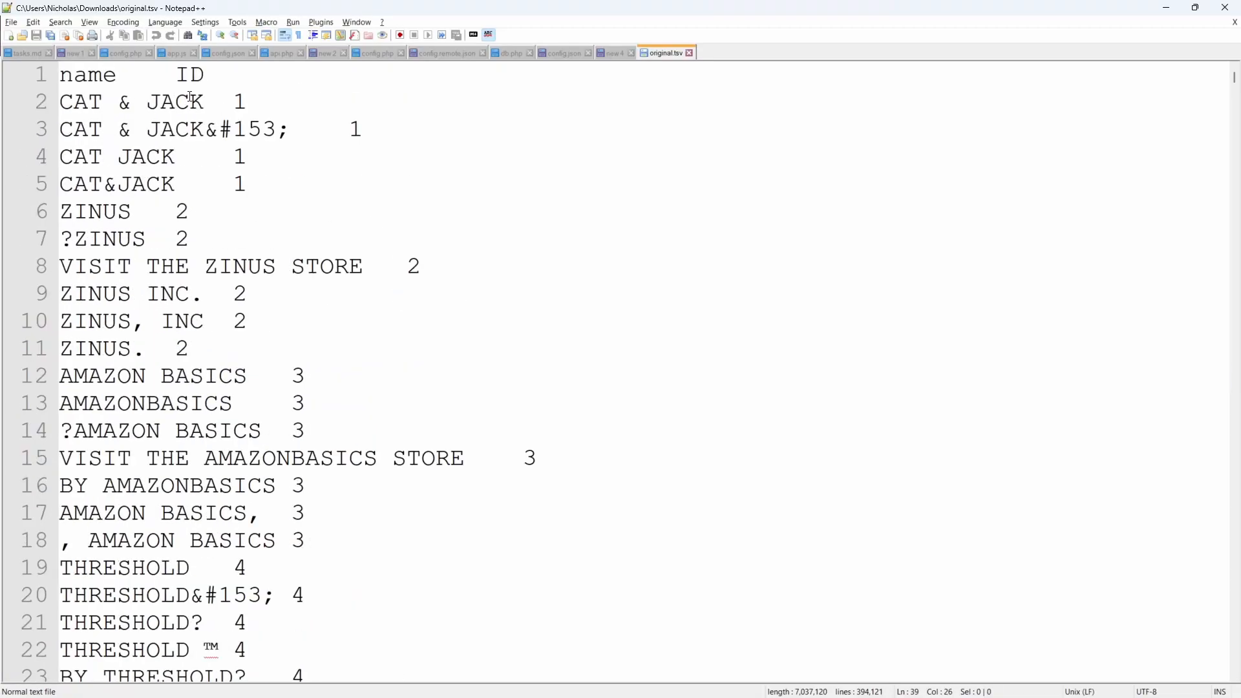
pyautogui.moveTo(61, 75); pyautogui.dragTo(287, 75)
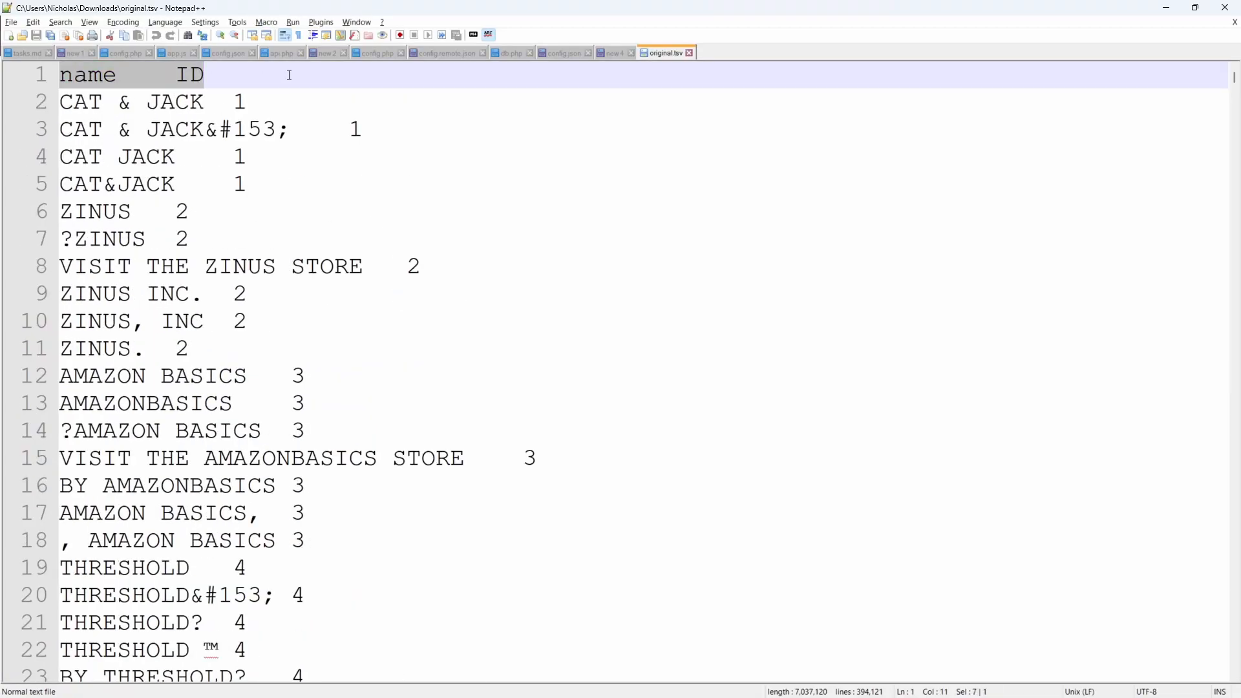
pyautogui.click(1168, 9)
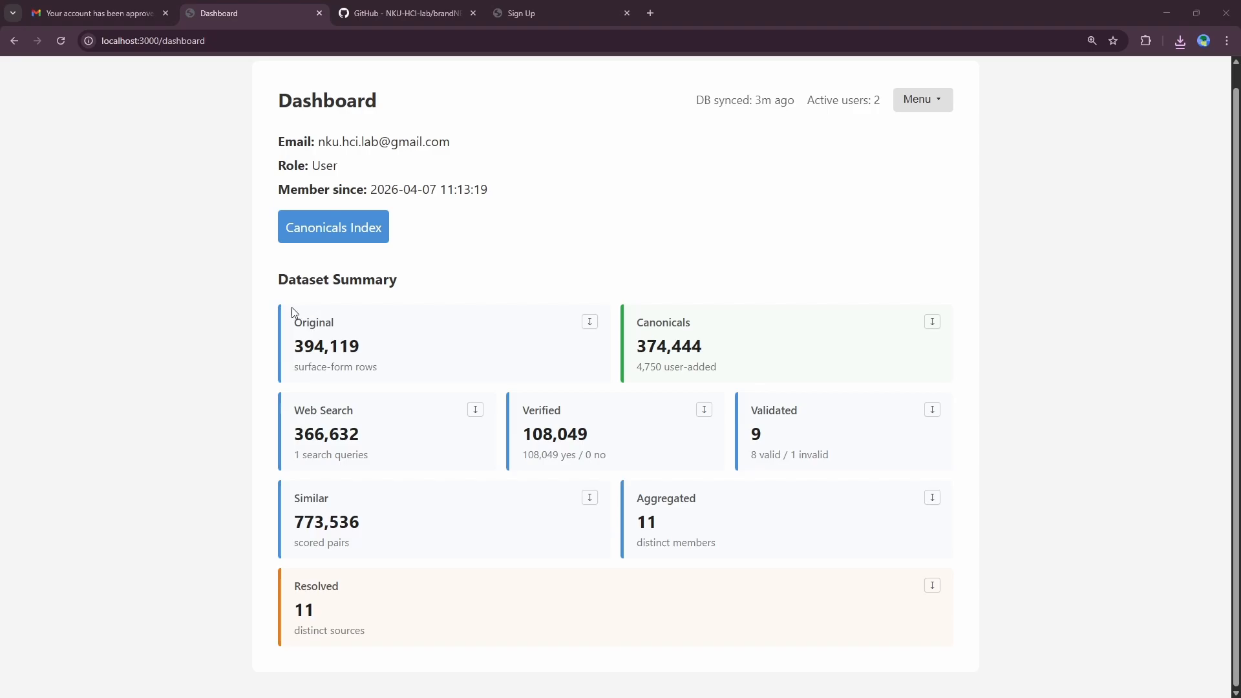
# Step: Review the Dataset Summary figures, then open the Canonicals Index listing 374,444 canonicals
pyautogui.moveTo(292, 309); pyautogui.dragTo(948, 635)
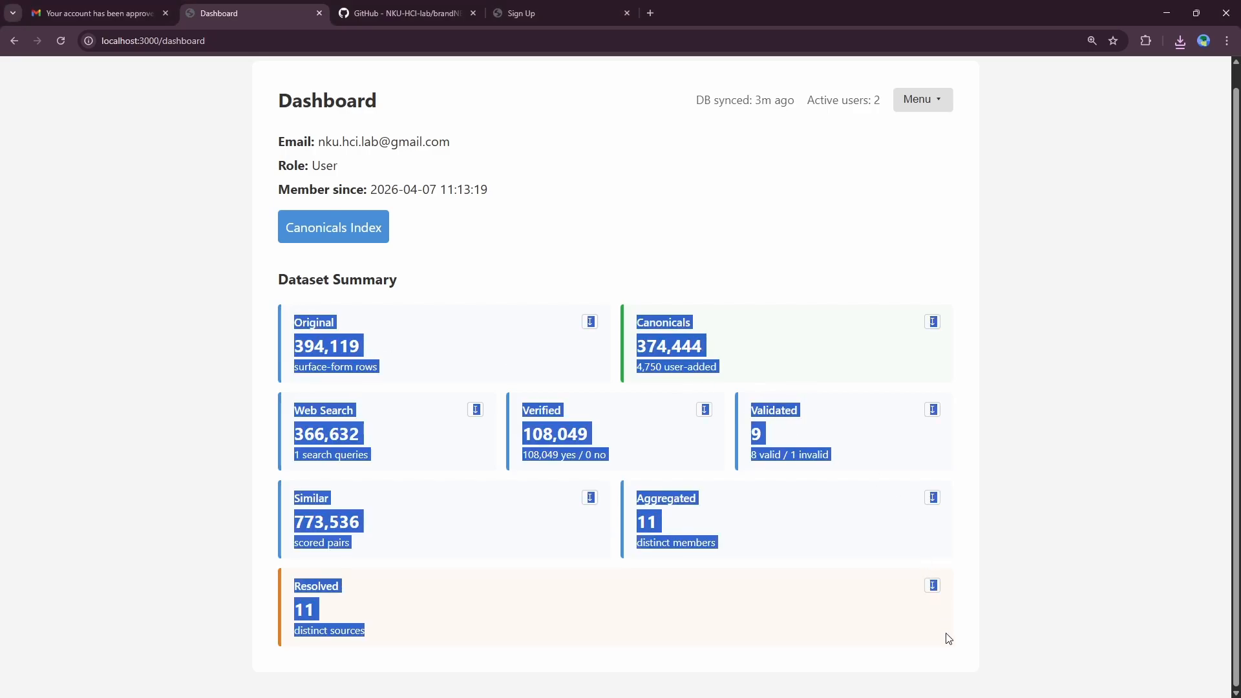
pyautogui.click(759, 355)
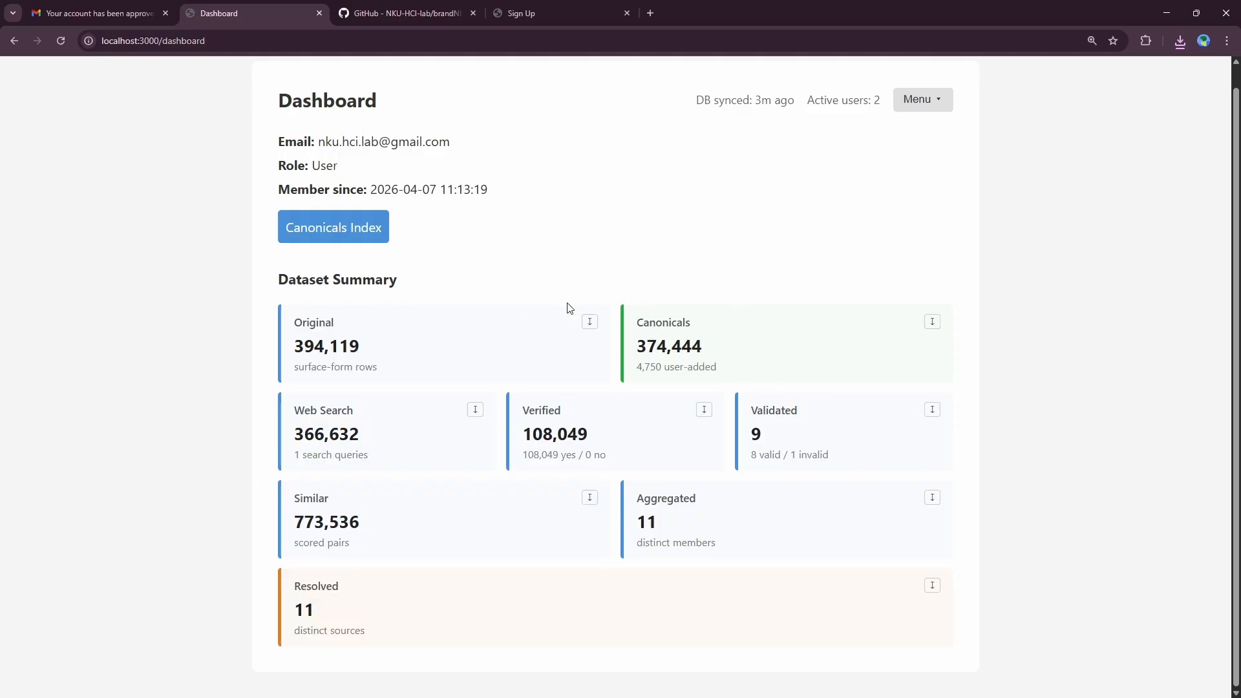
pyautogui.click(298, 242)
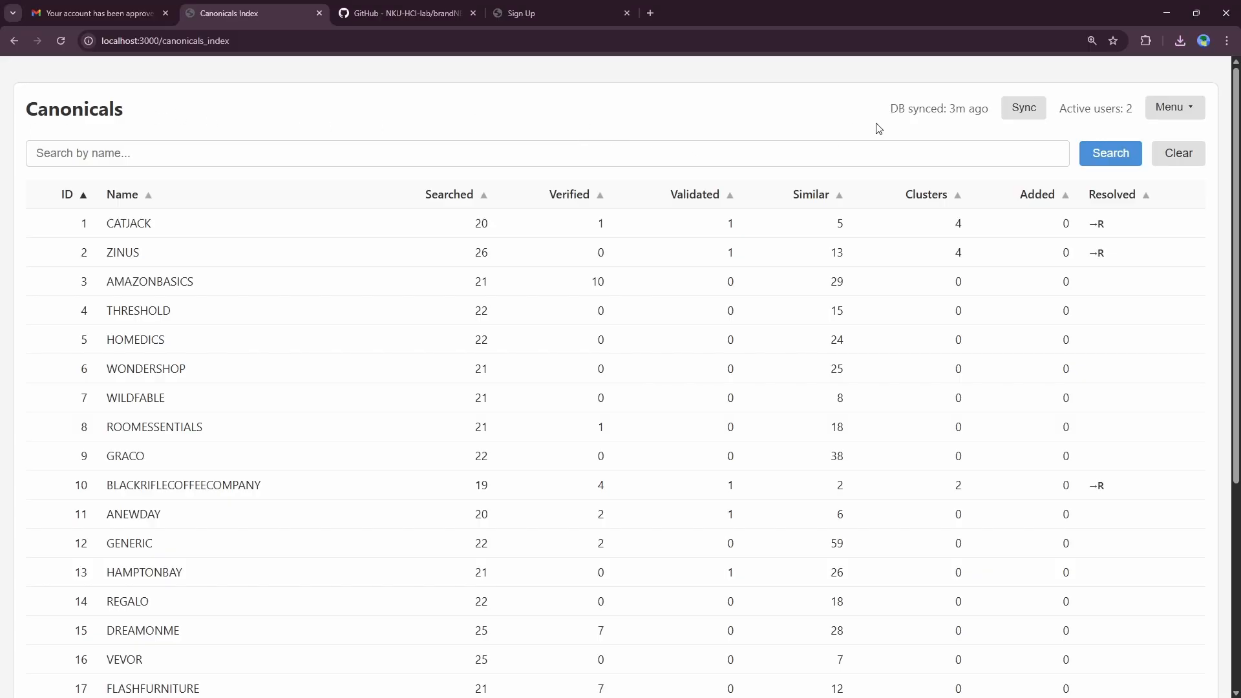
pyautogui.moveTo(882, 108); pyautogui.dragTo(999, 120)
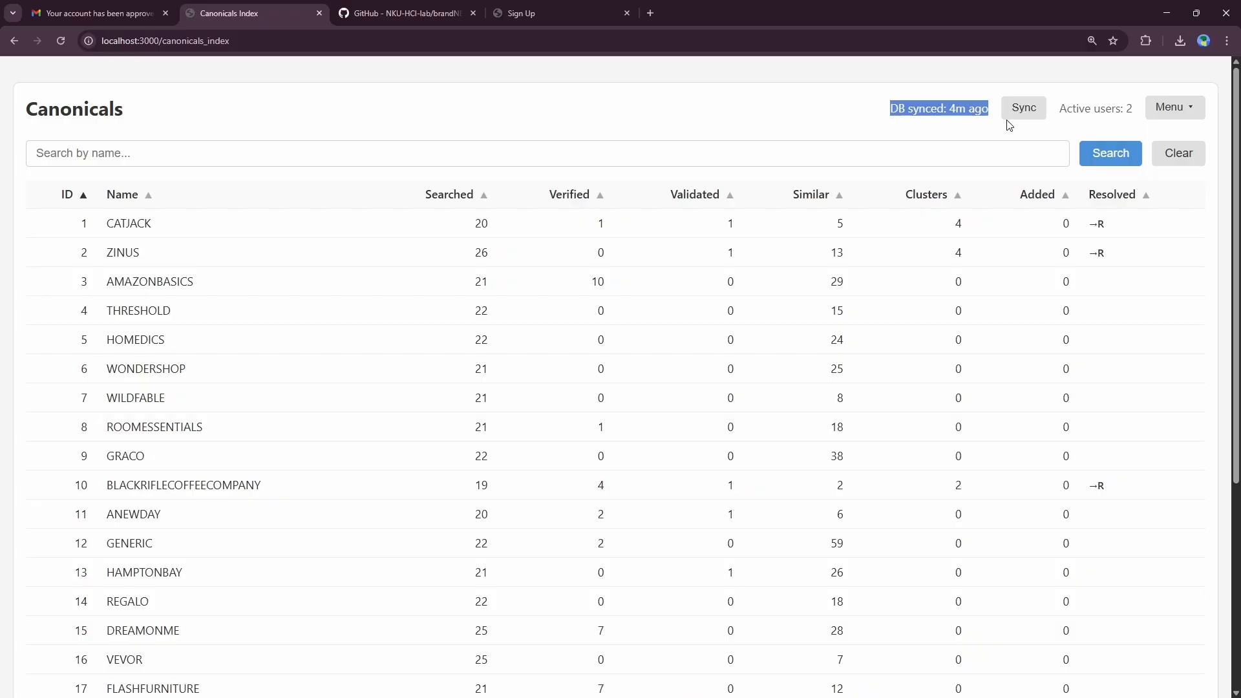
pyautogui.click(1176, 109)
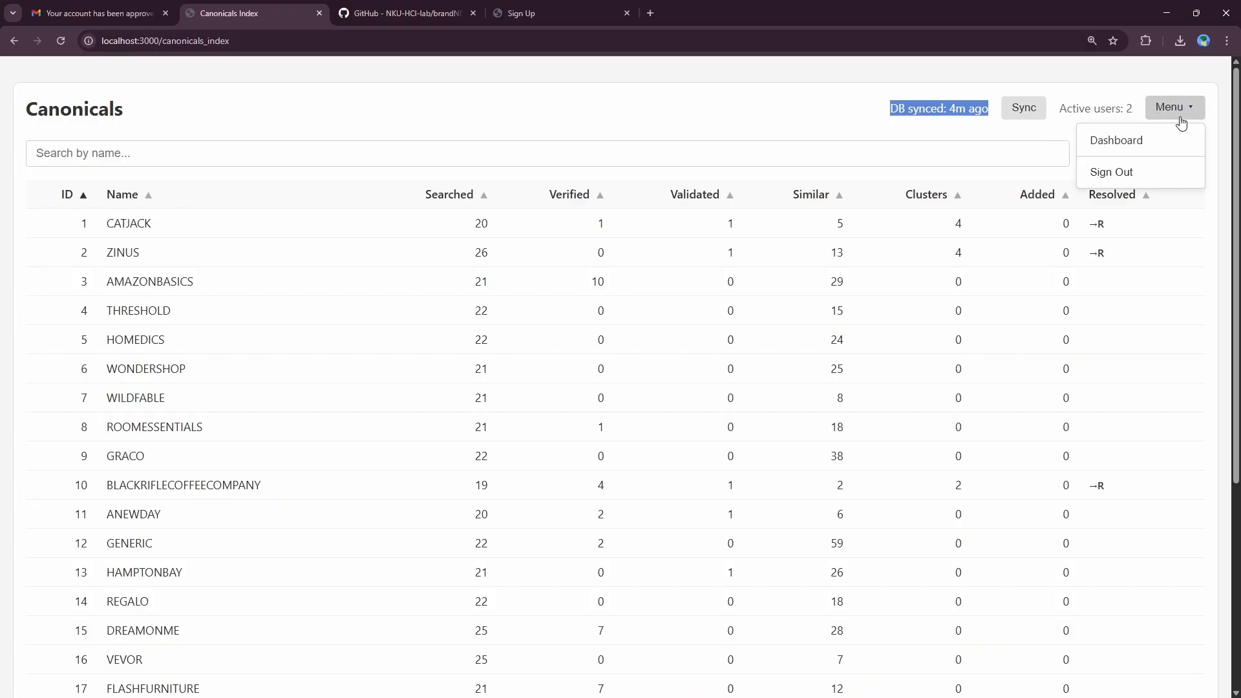
pyautogui.click(655, 143)
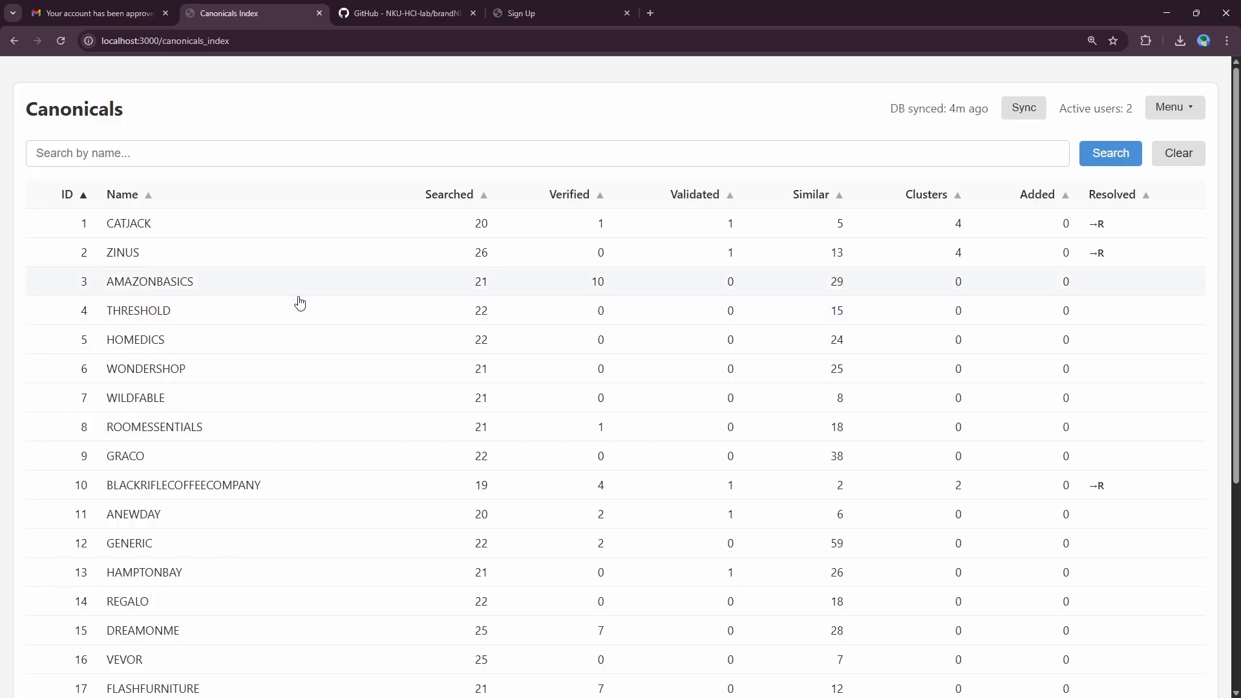
pyautogui.scroll(-5, 303, 304)
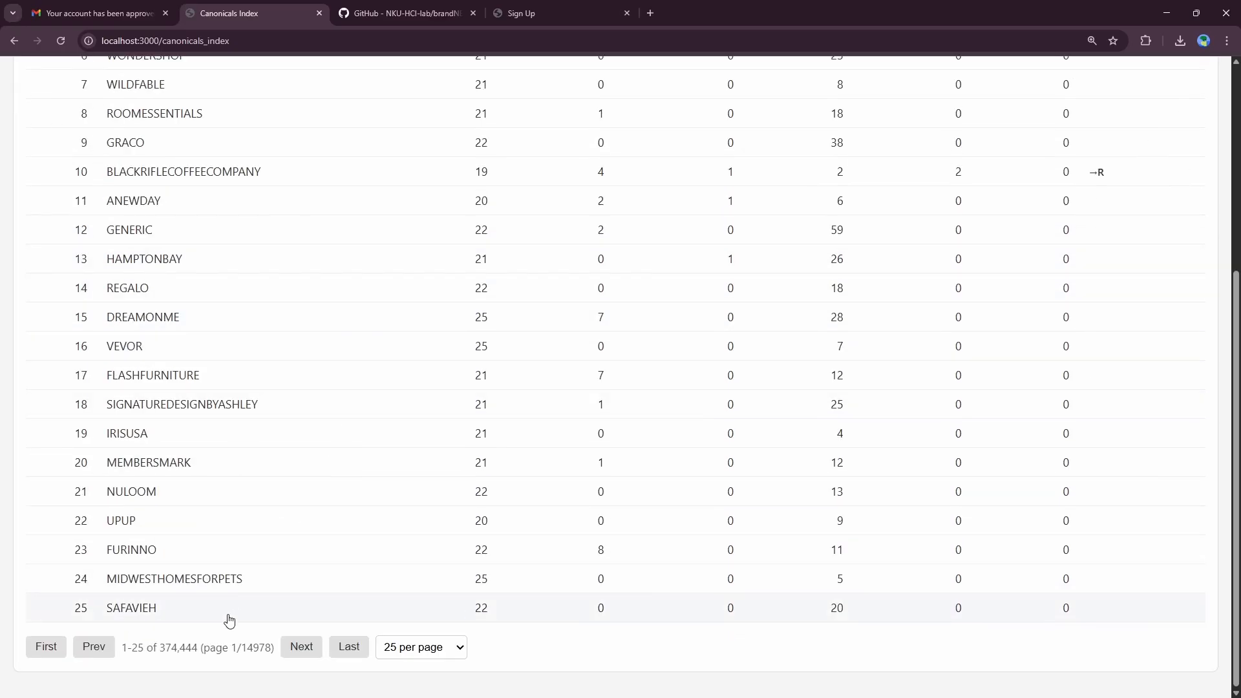
pyautogui.moveTo(154, 646); pyautogui.dragTo(210, 645)
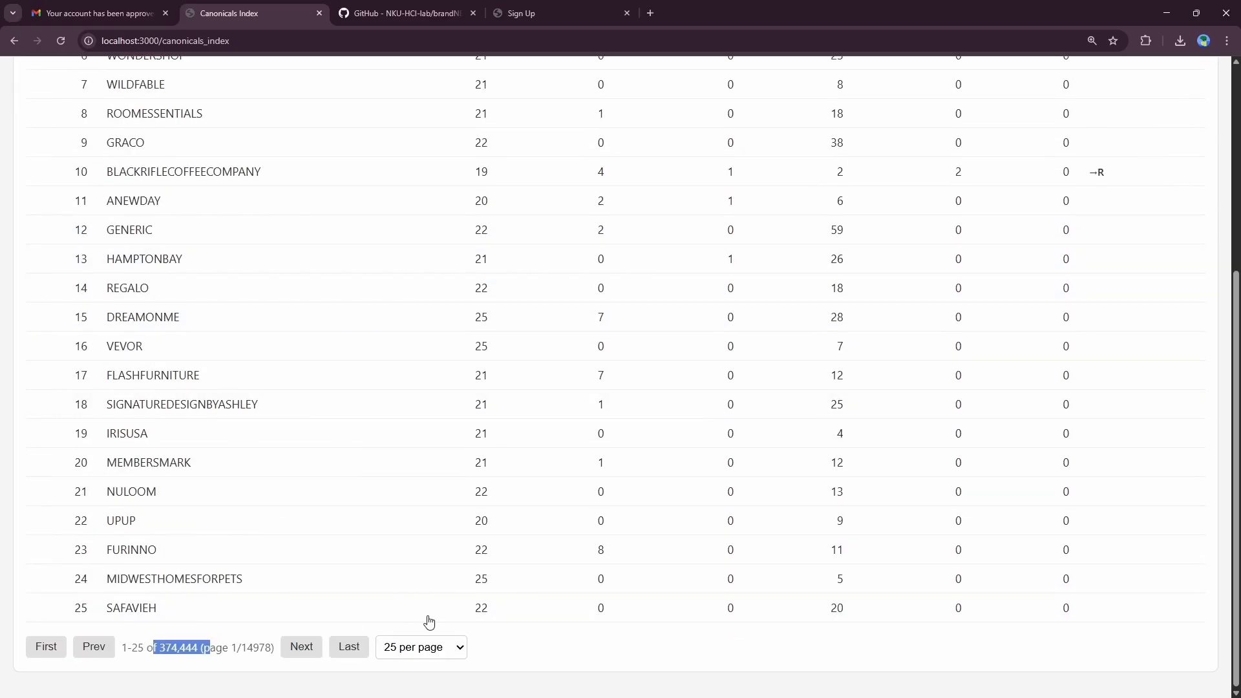
pyautogui.scroll(5, 488, 363)
pyautogui.scroll(-5, 310, 242)
pyautogui.click(300, 649)
pyautogui.scroll(-5, 325, 638)
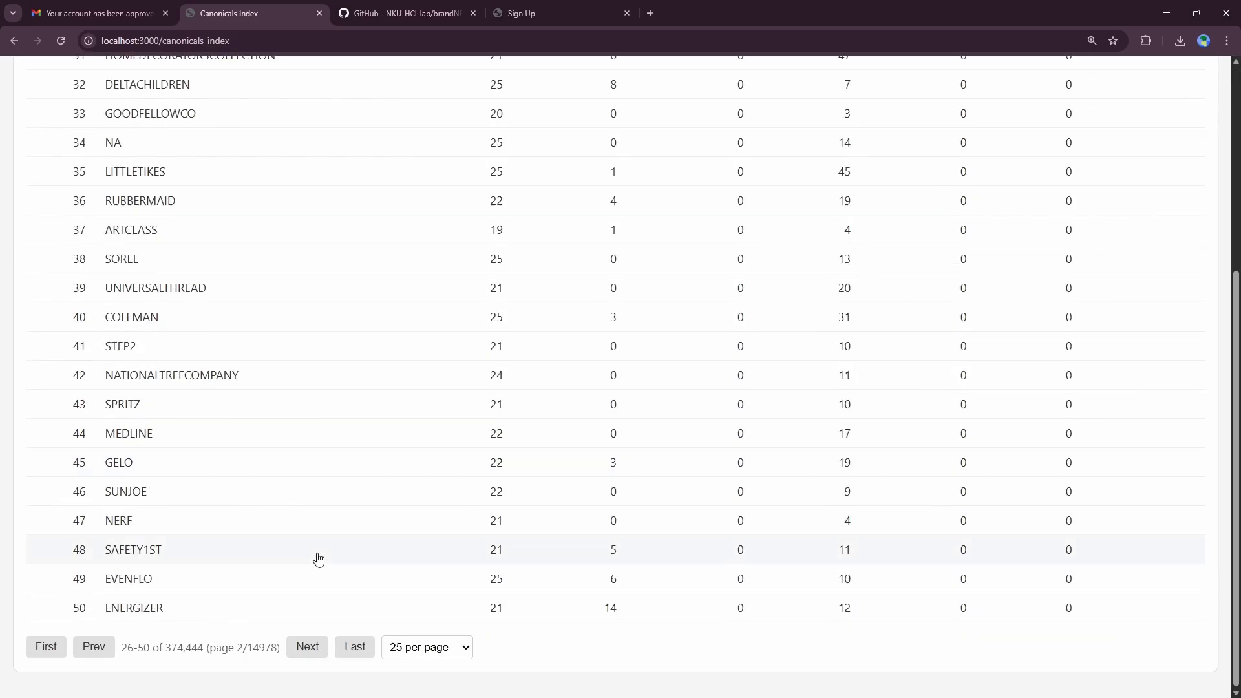
pyautogui.click(307, 646)
pyautogui.click(450, 647)
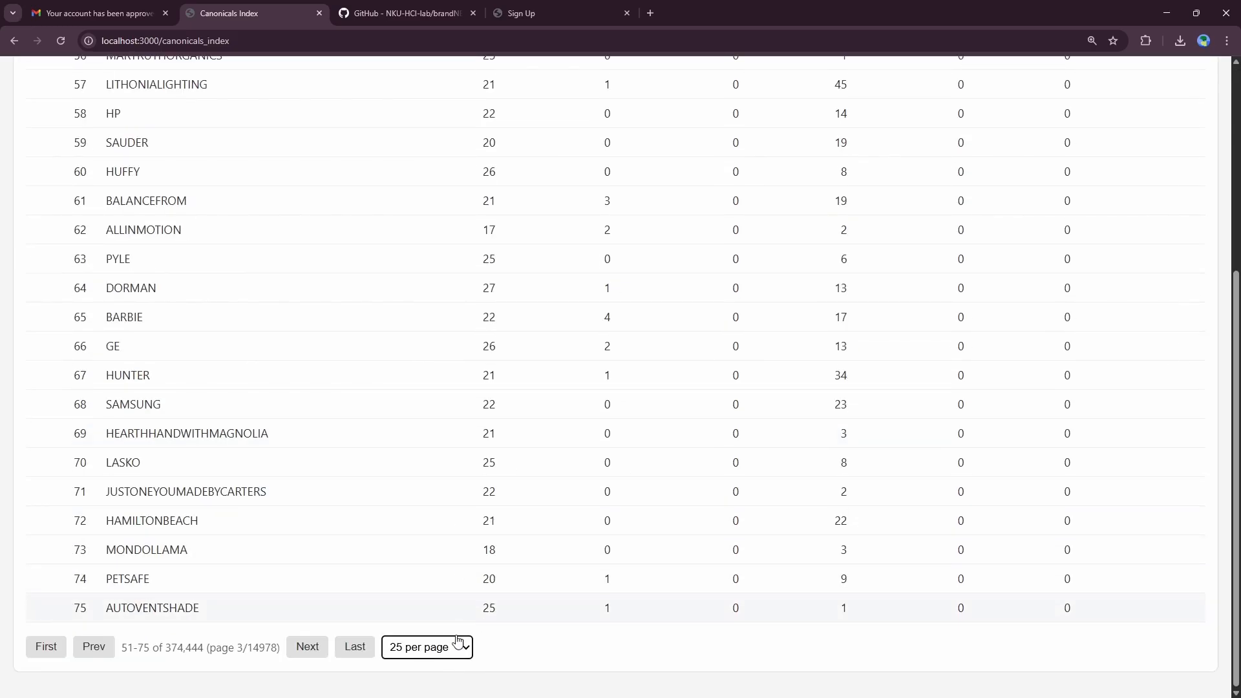
pyautogui.click(439, 645)
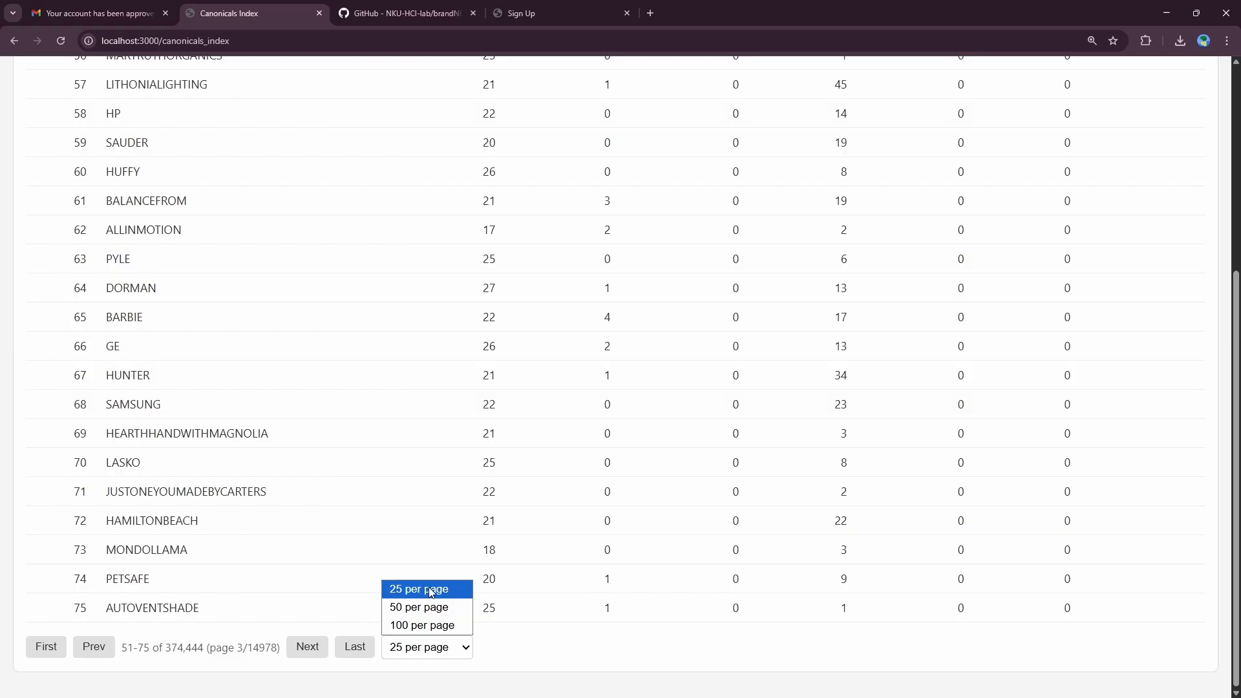
pyautogui.click(434, 625)
pyautogui.scroll(-15, 711, 368)
pyautogui.scroll(-20, 711, 369)
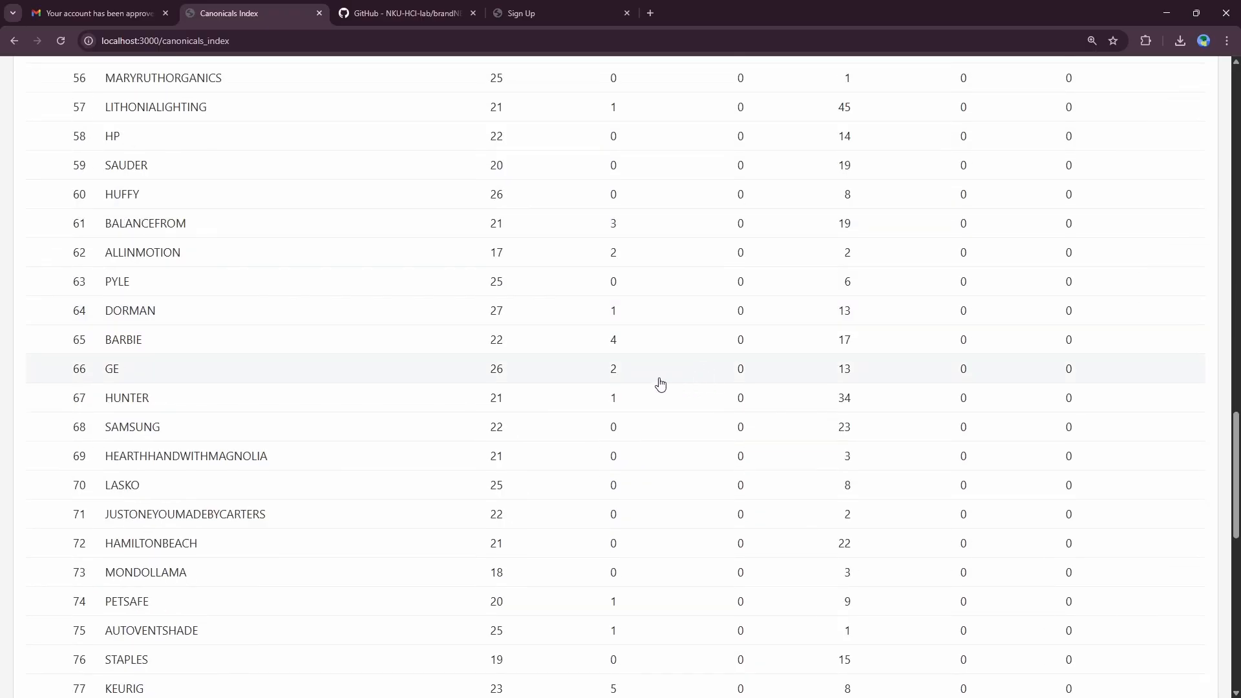
pyautogui.scroll(10, 794, 387)
pyautogui.scroll(12, 794, 386)
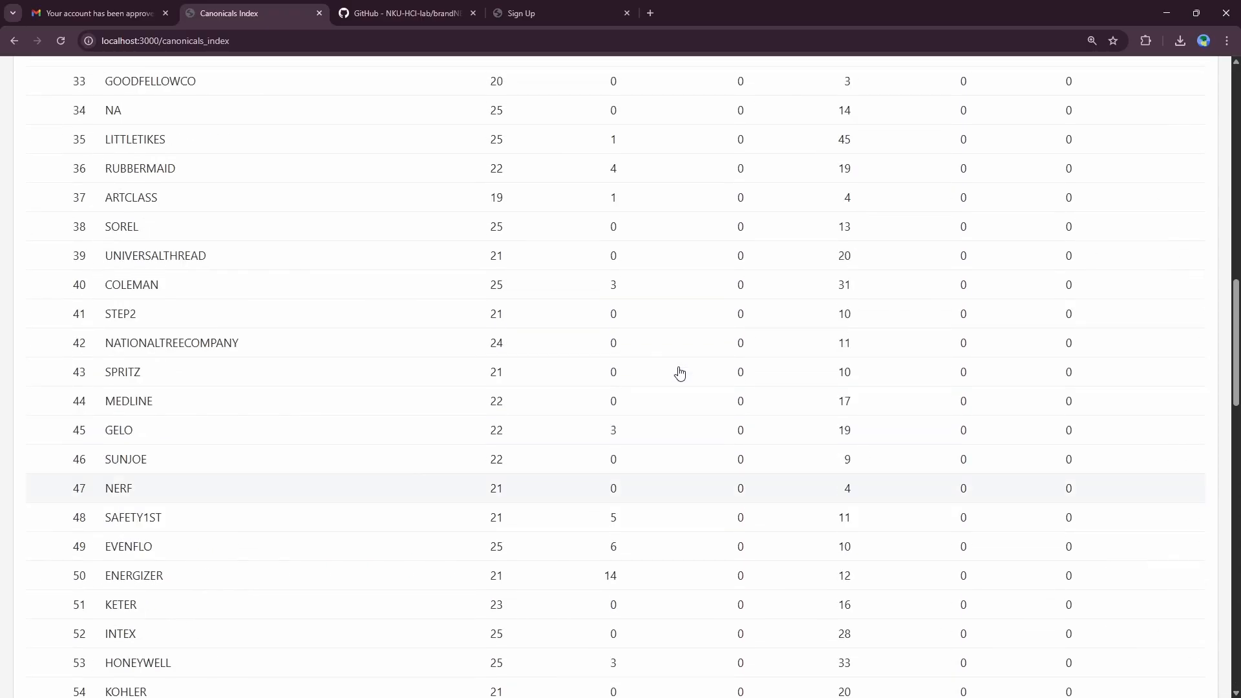
pyautogui.scroll(-20, 679, 371)
pyautogui.click(441, 646)
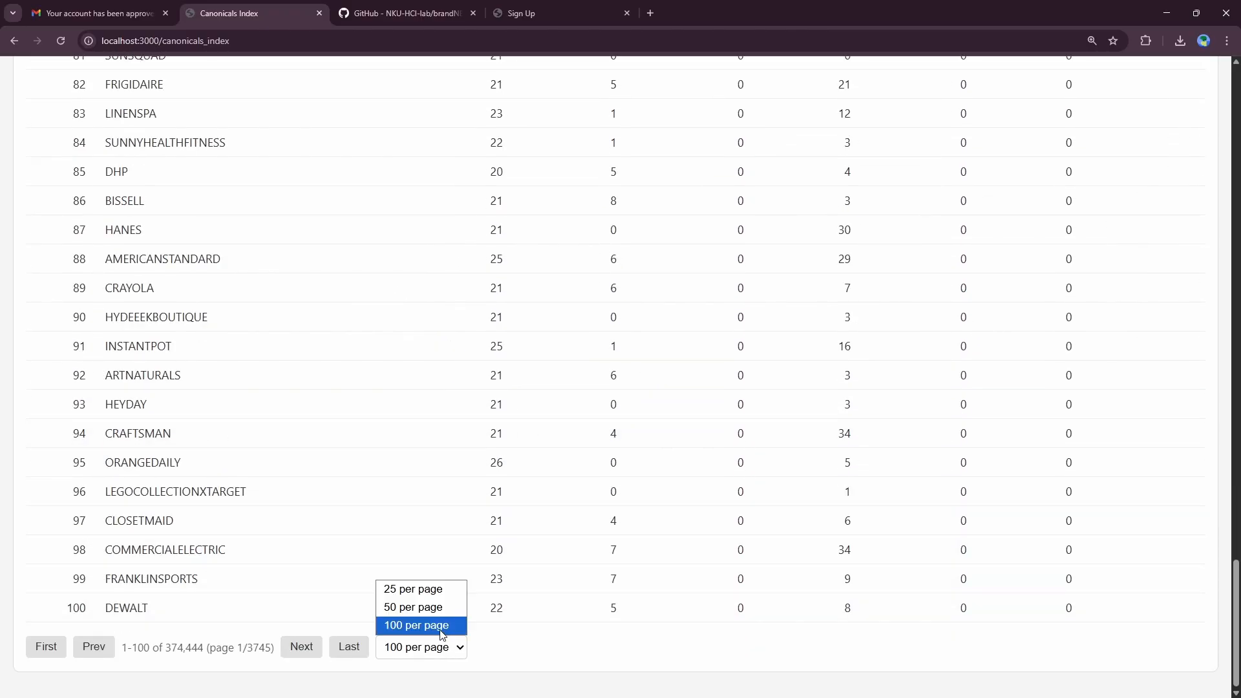
pyautogui.click(414, 588)
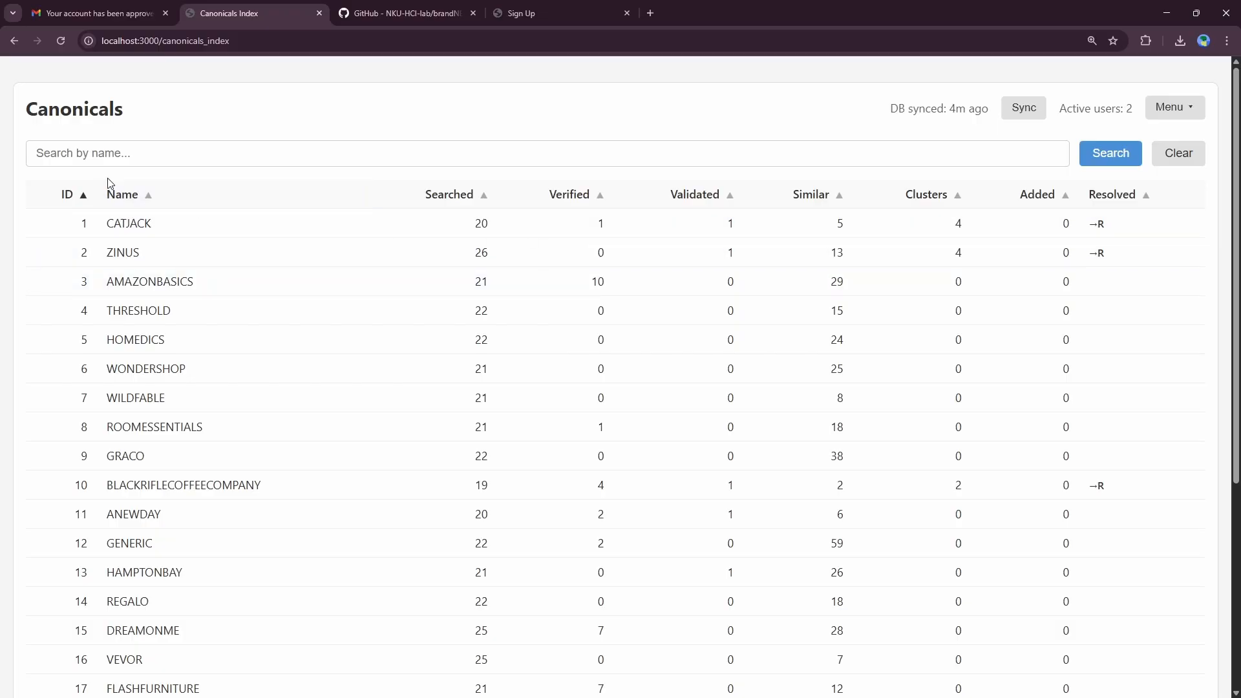
# Step: Try sorting canonicals by ID, name, Searched, Verified, Validated and Similar counts
pyautogui.click(81, 198)
pyautogui.click(92, 202)
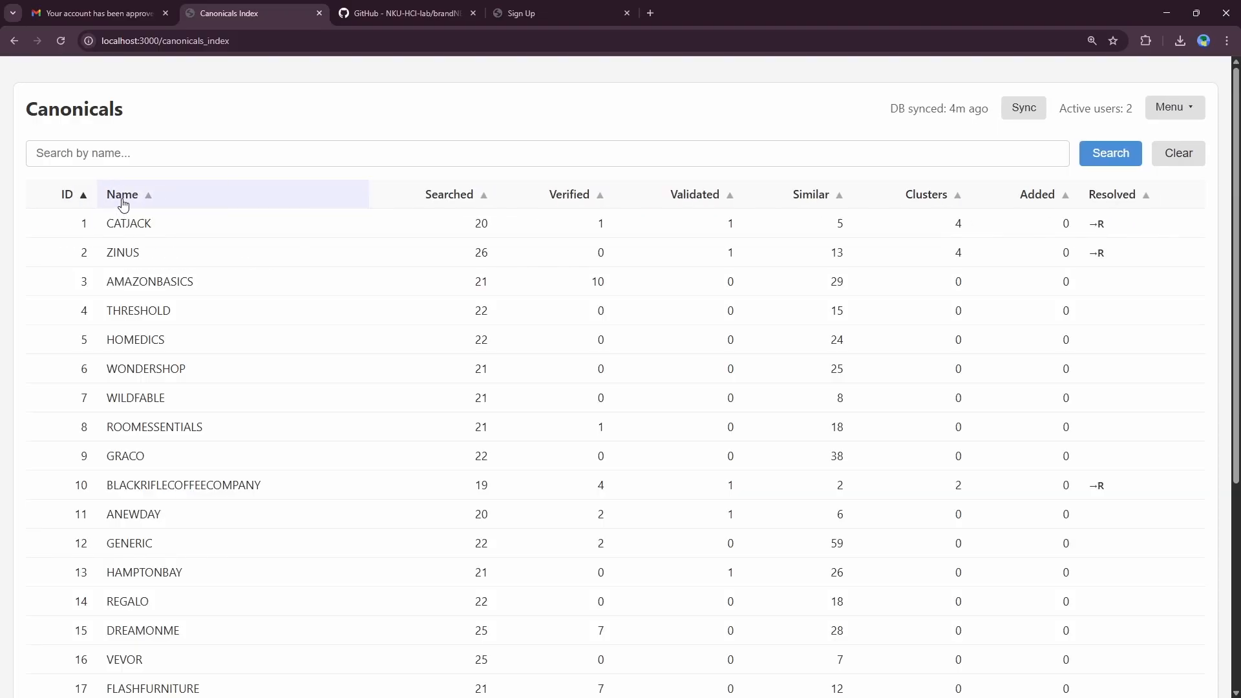
pyautogui.click(122, 201)
pyautogui.click(133, 200)
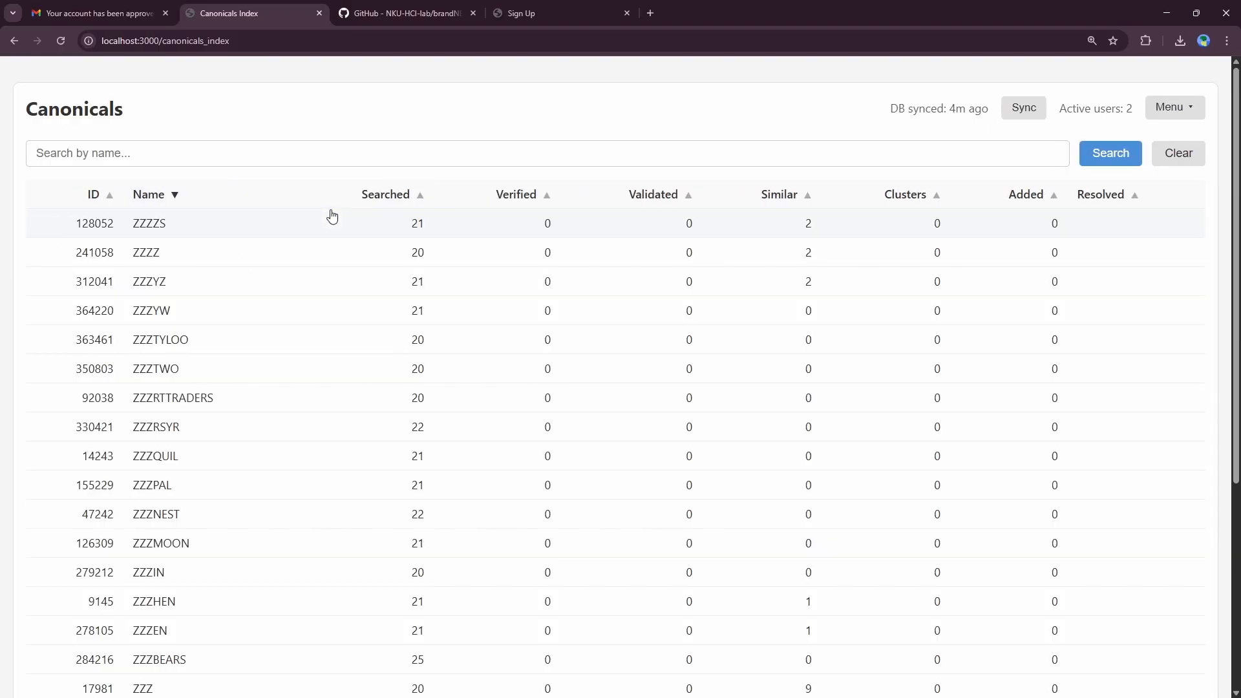
pyautogui.click(381, 199)
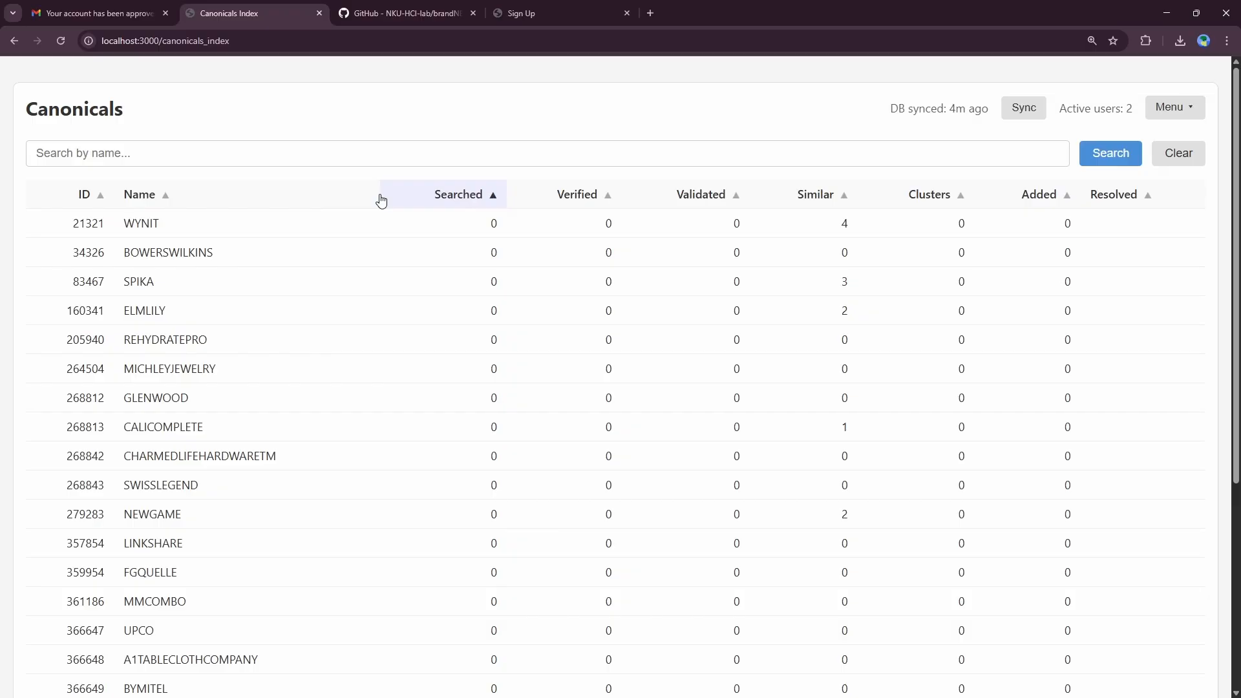
pyautogui.click(434, 198)
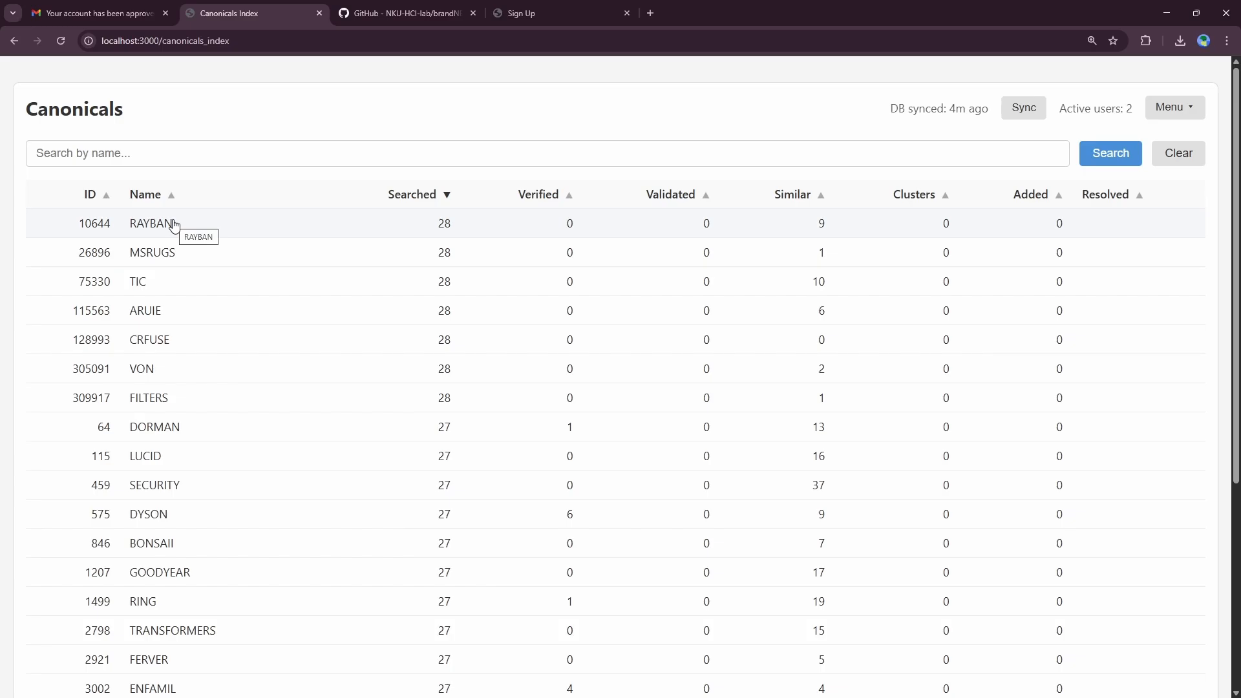
pyautogui.click(540, 204)
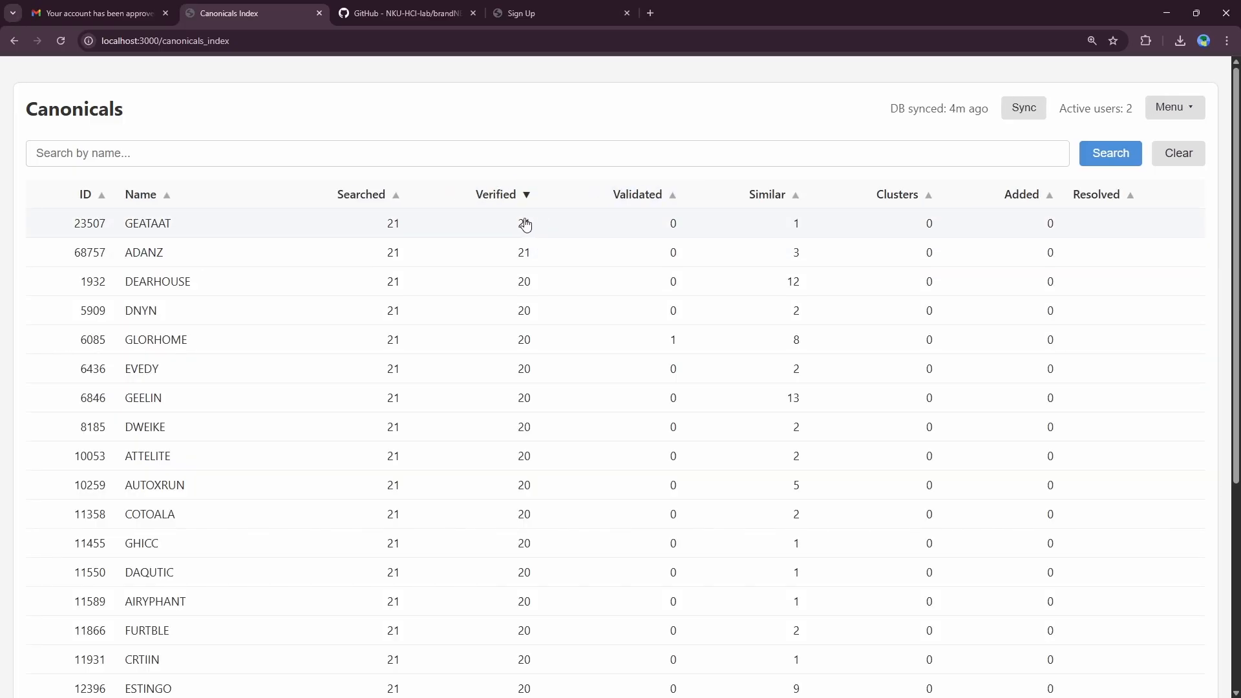
pyautogui.click(658, 203)
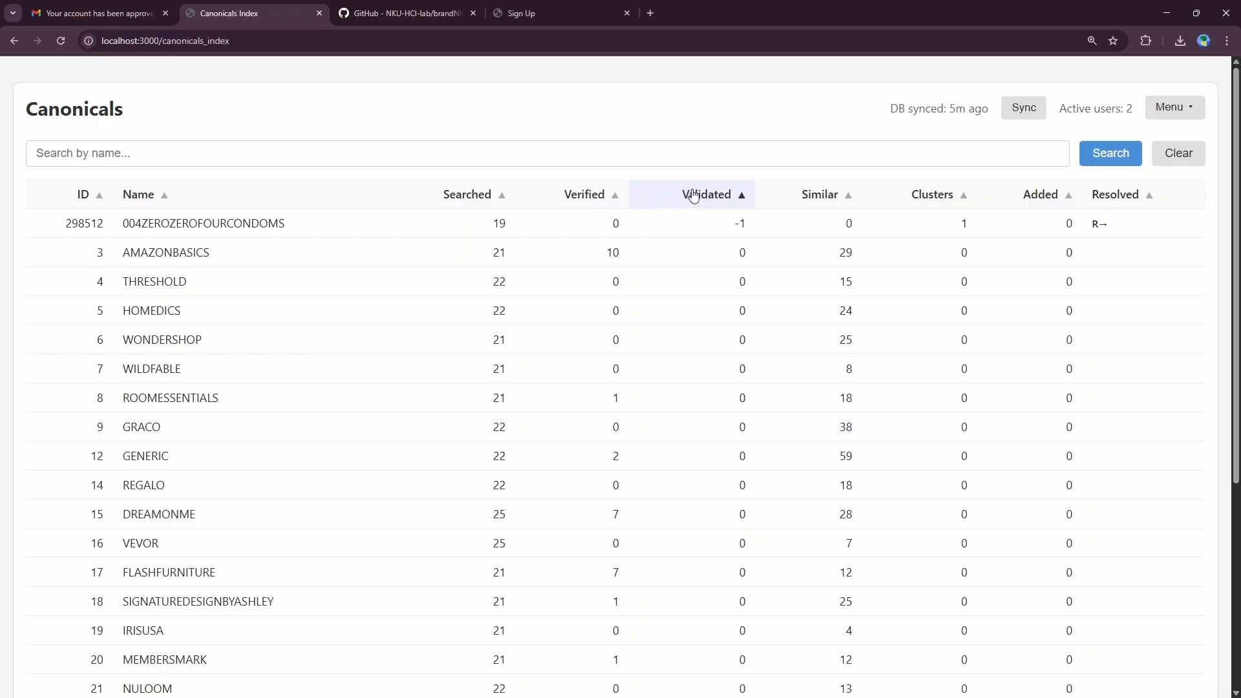
pyautogui.click(715, 206)
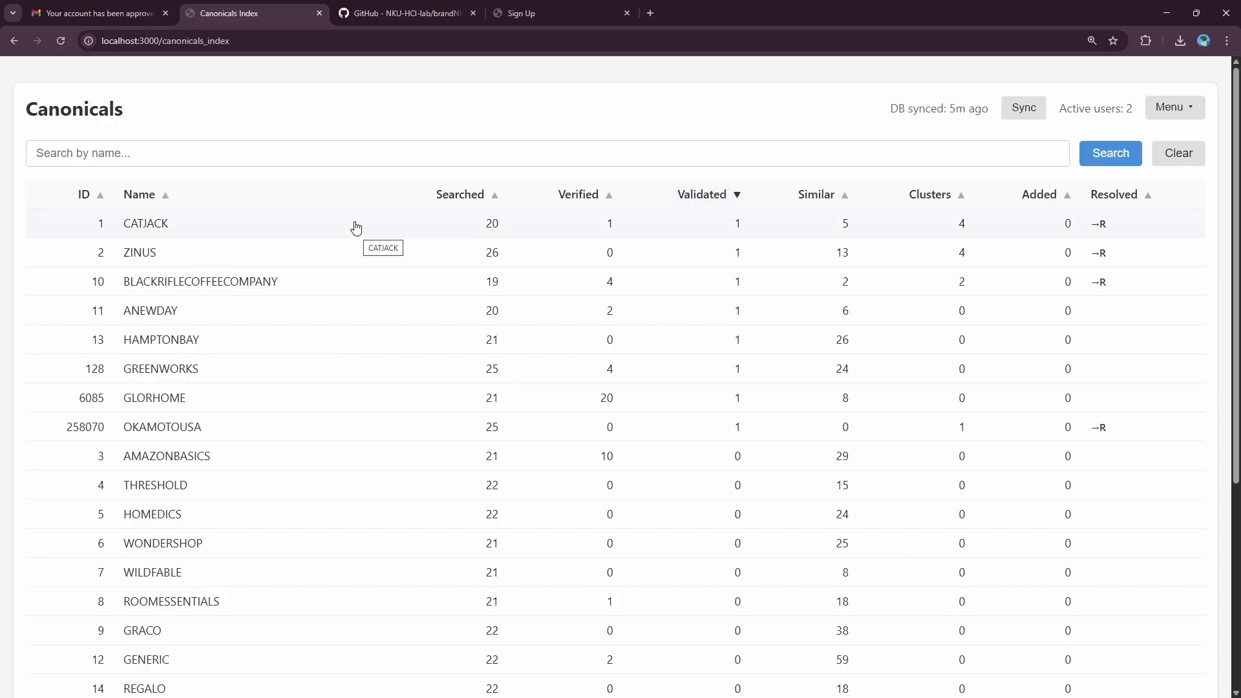
pyautogui.click(797, 197)
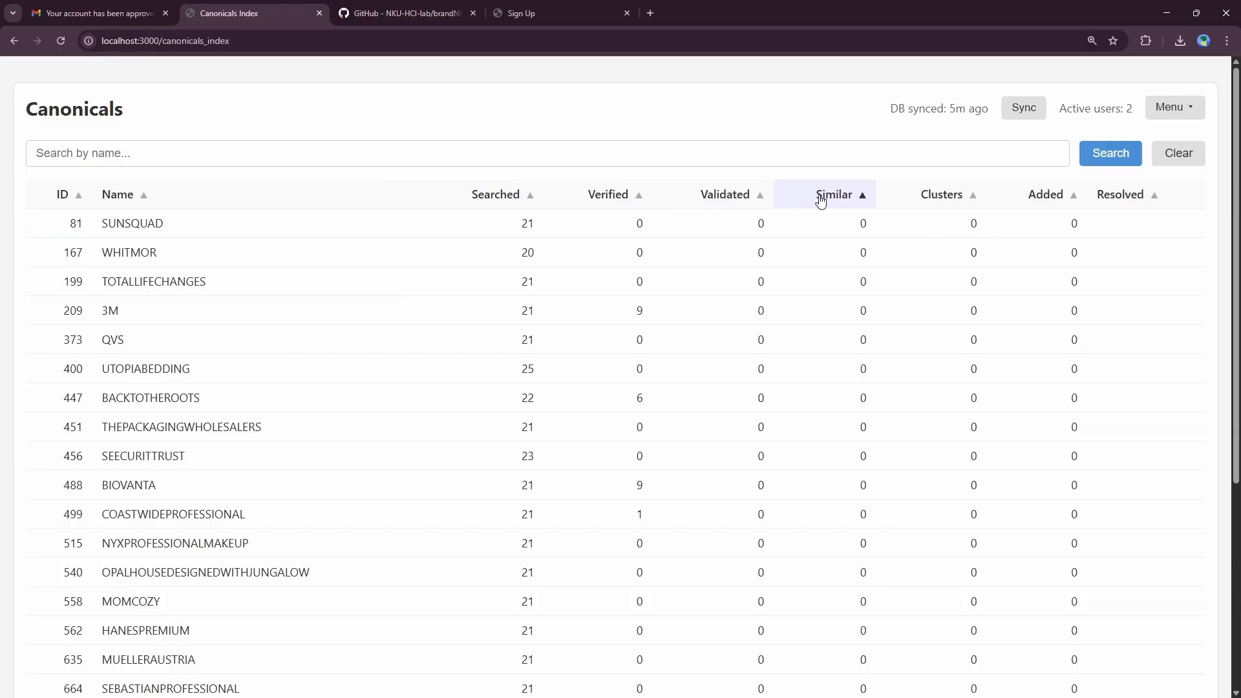
pyautogui.click(822, 199)
pyautogui.rightClick(808, 179)
pyautogui.click(754, 134)
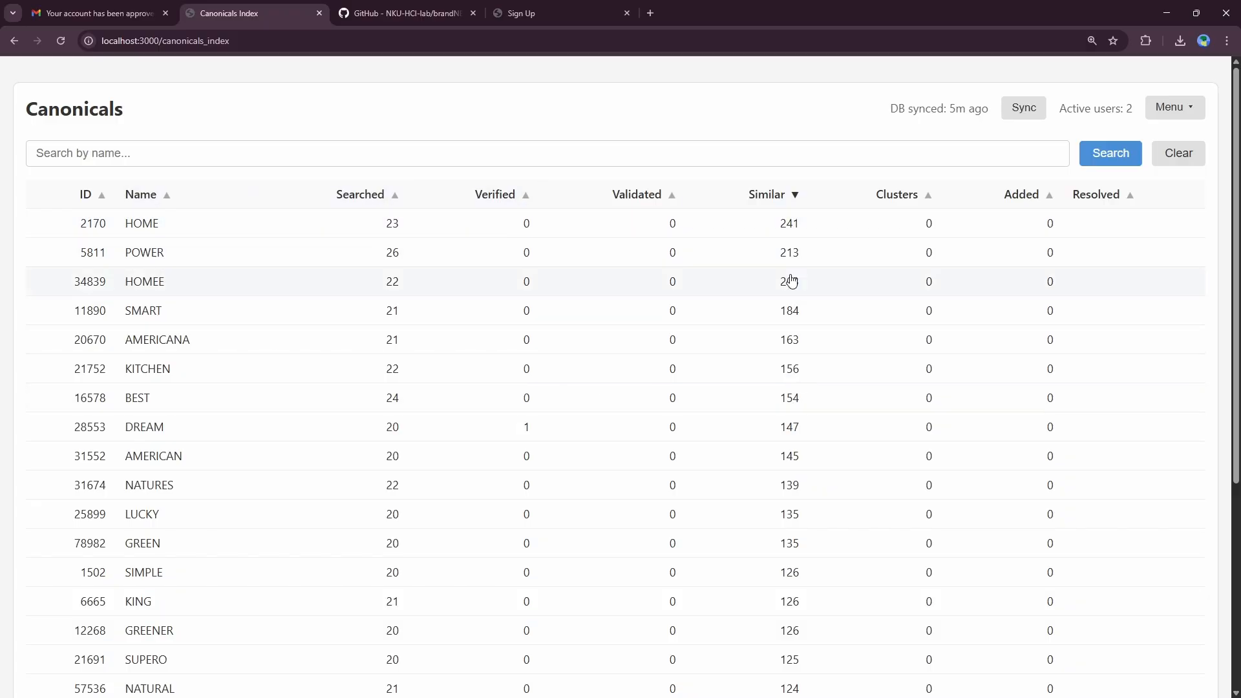
# Step: Restore ID-ascending order and open the AMAZONBASICS canonical's detail panel
pyautogui.click(160, 192)
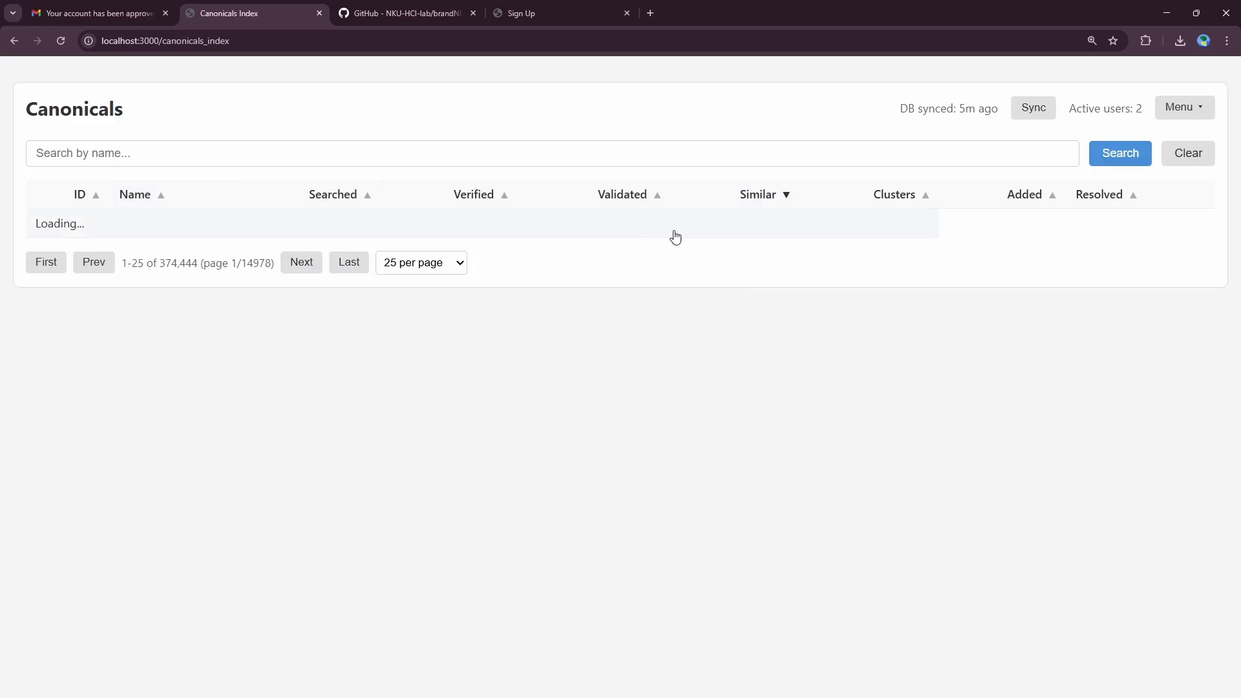
pyautogui.click(170, 202)
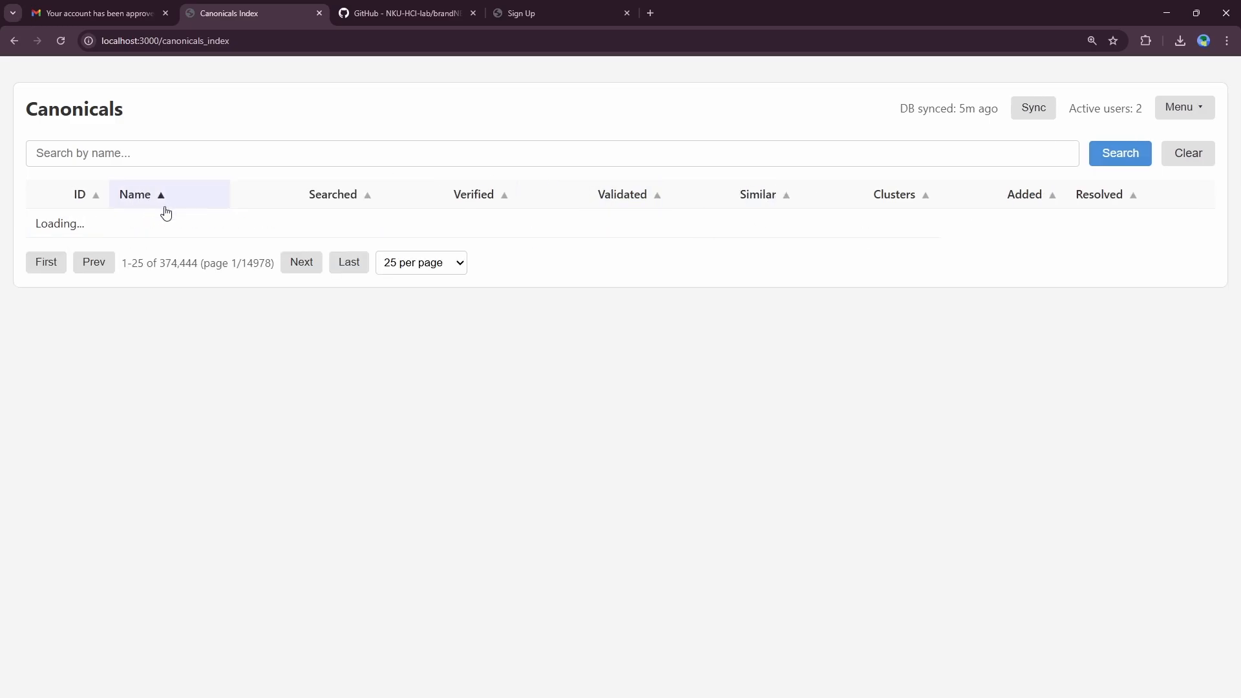
pyautogui.click(161, 189)
pyautogui.click(78, 205)
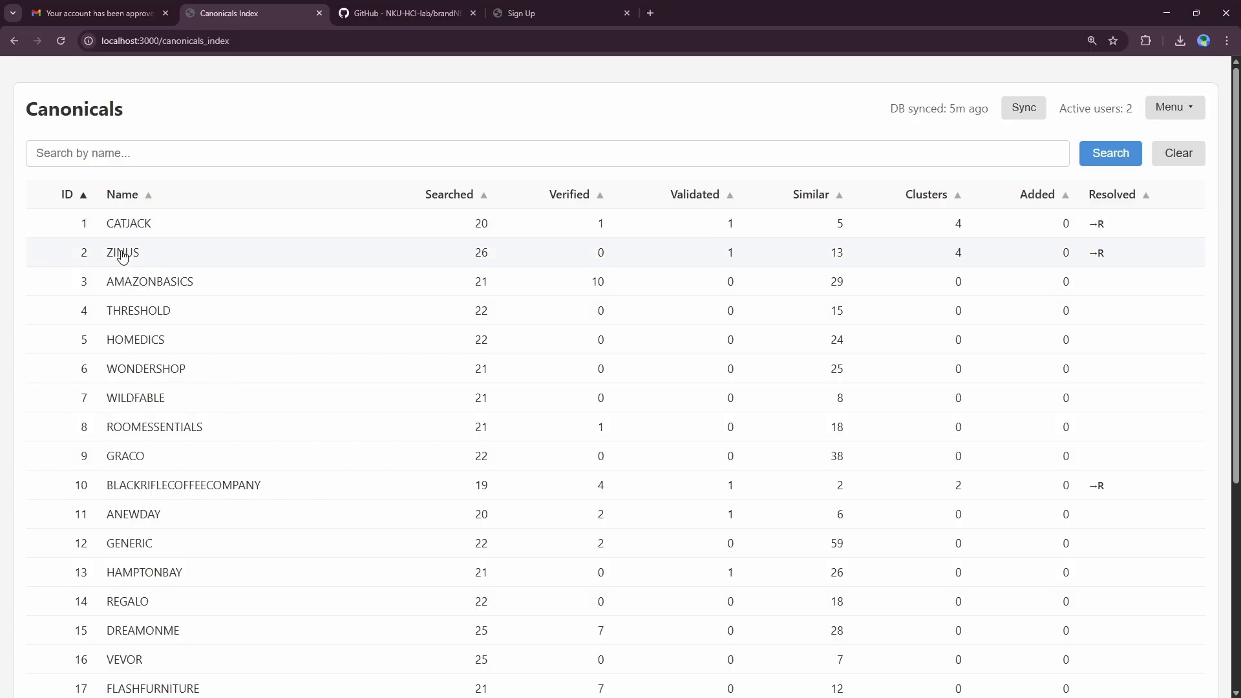
pyautogui.click(146, 282)
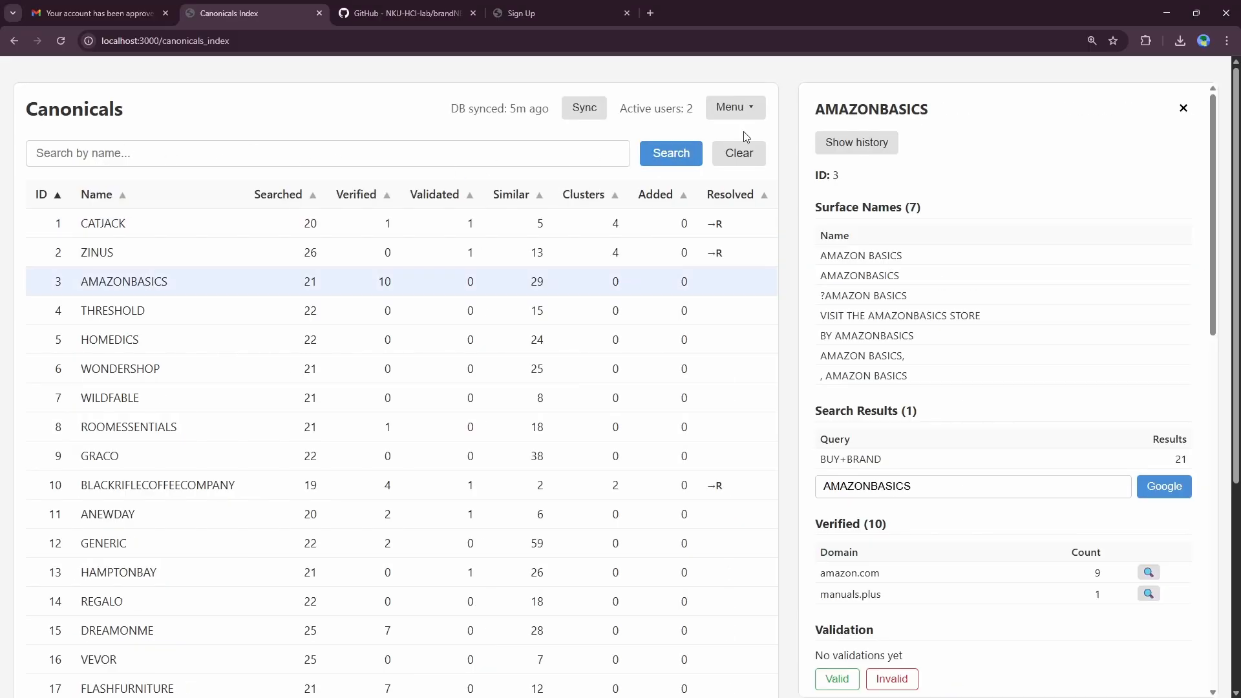
# Step: Close the AMAZONBASICS detail side panel to return to the full-width Canonicals table
pyautogui.click(1184, 108)
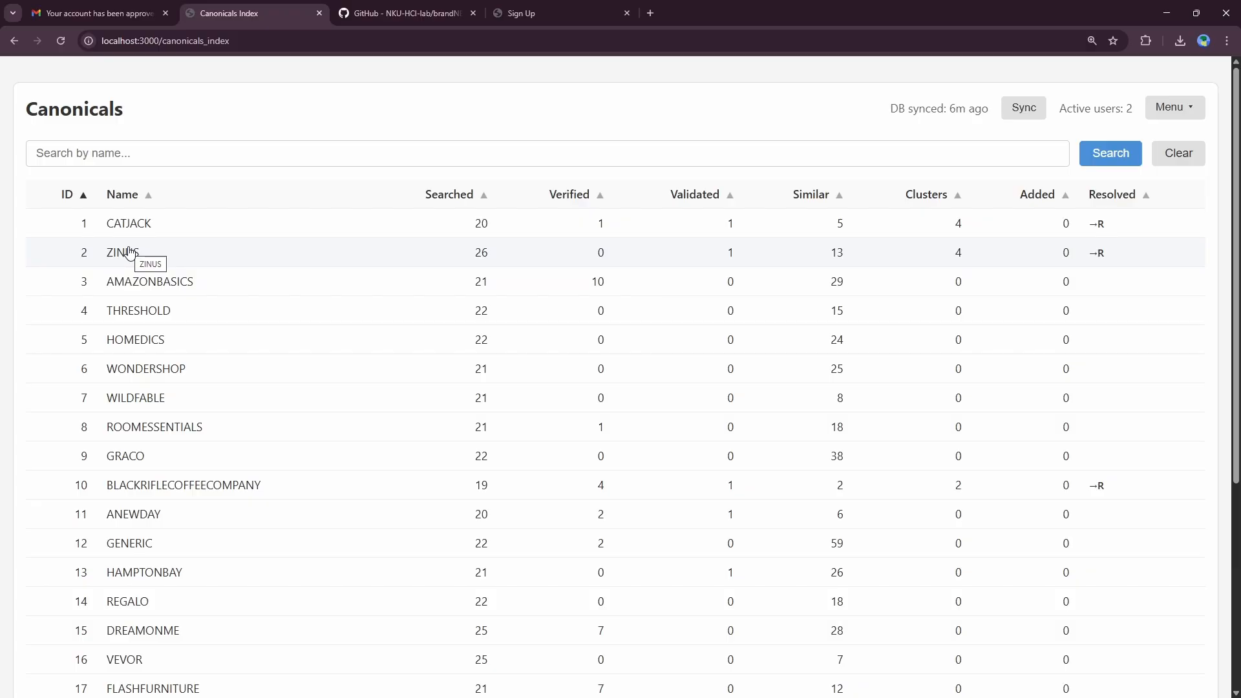
# Step: Sort canonicals by Added descending to review the newest, then re-sort by ascending ID
pyautogui.click(1052, 205)
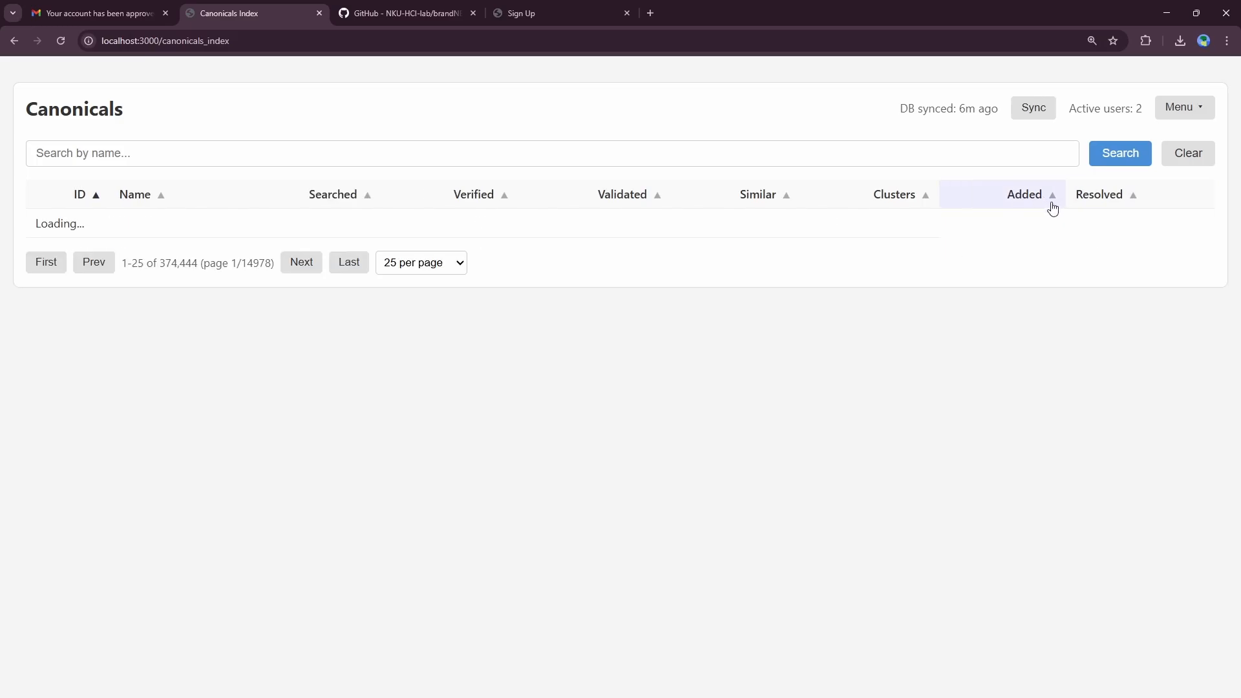
pyautogui.click(1052, 207)
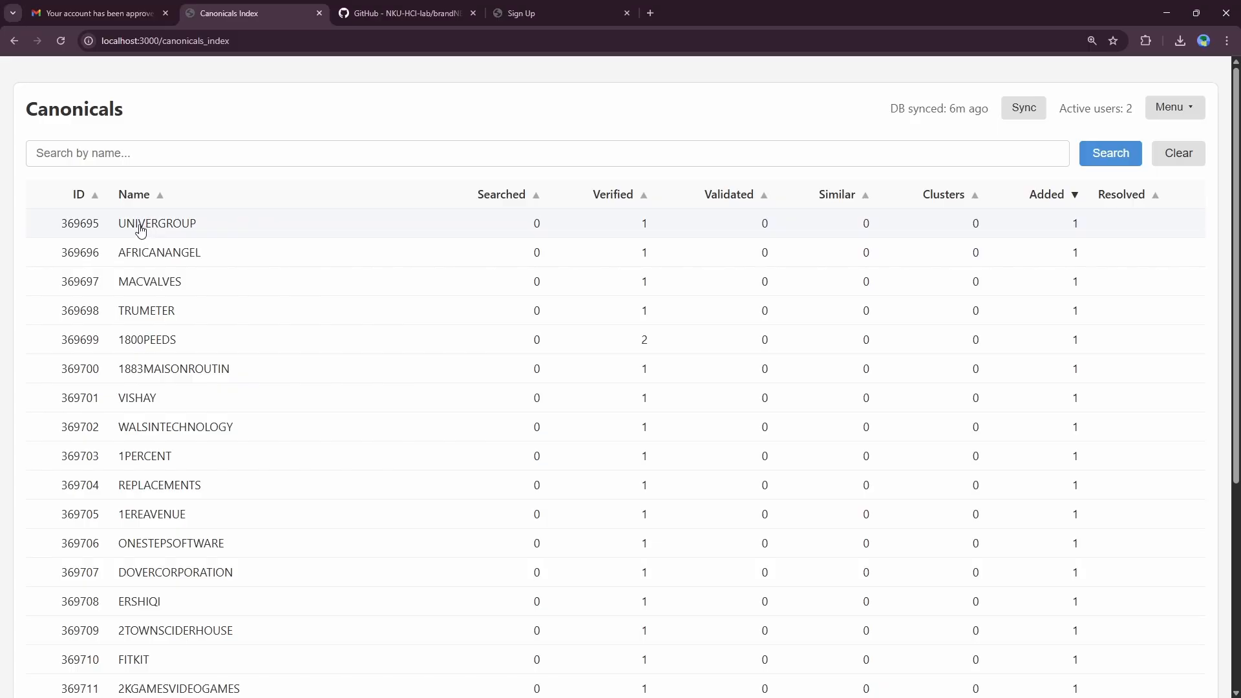
pyautogui.scroll(-5, 137, 252)
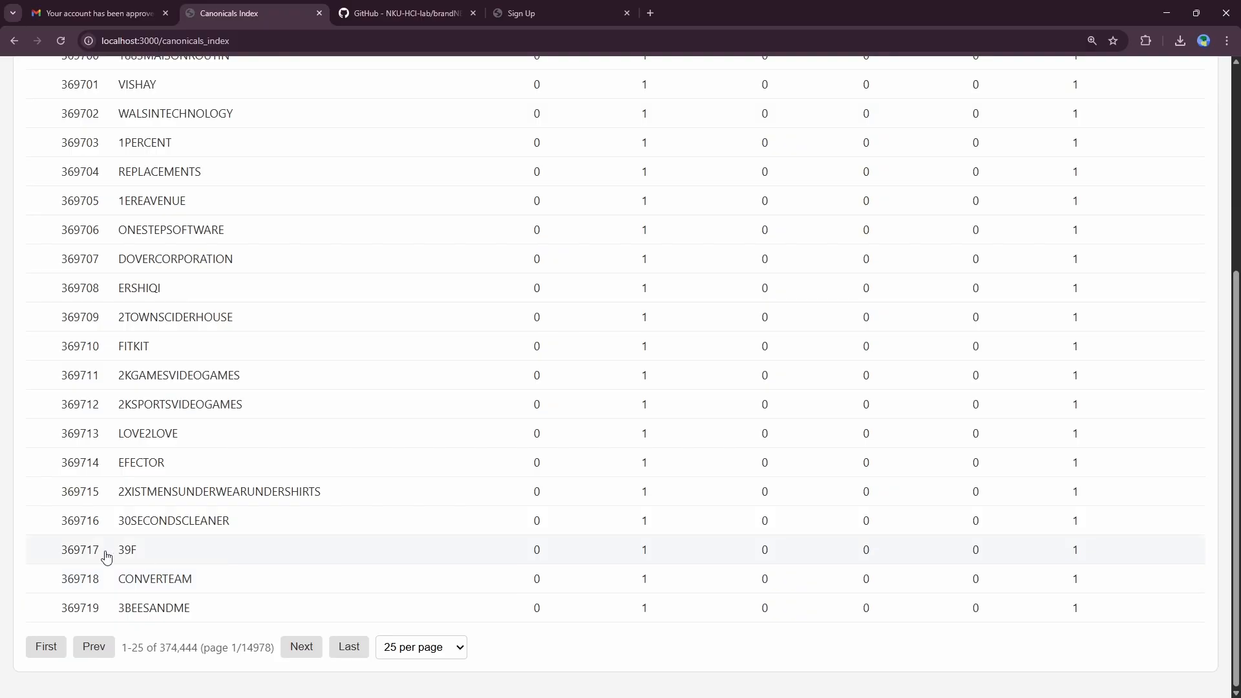
pyautogui.scroll(5, 335, 488)
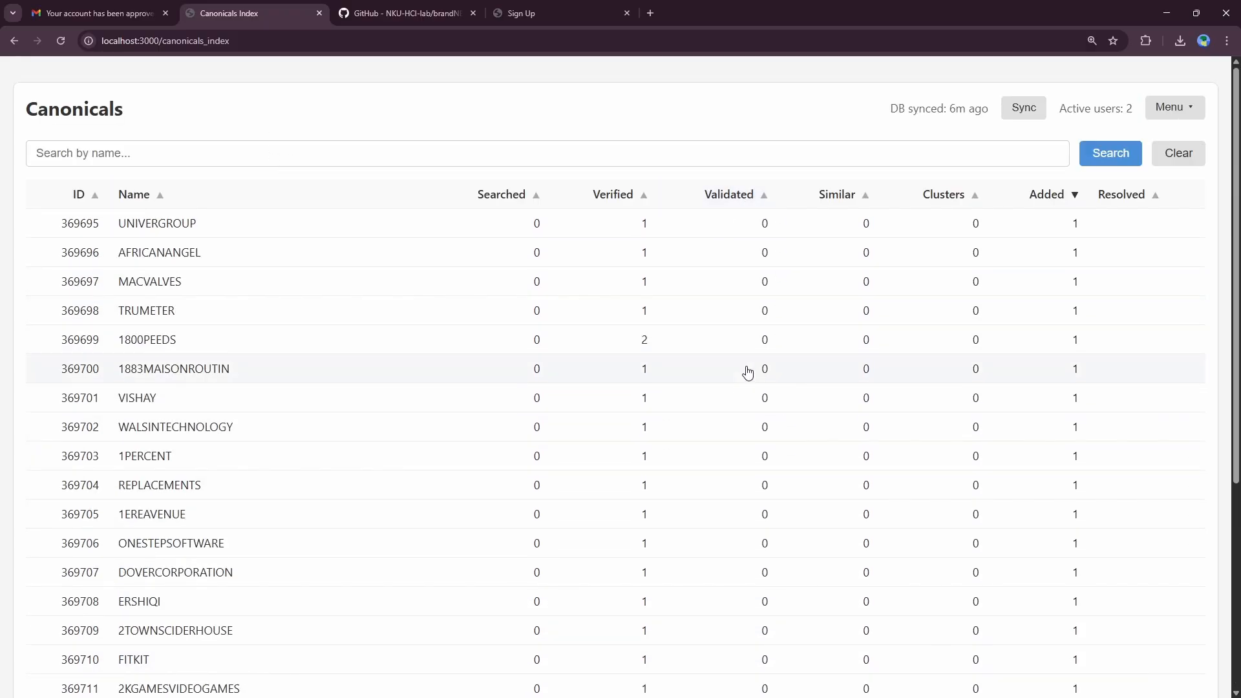
pyautogui.click(95, 194)
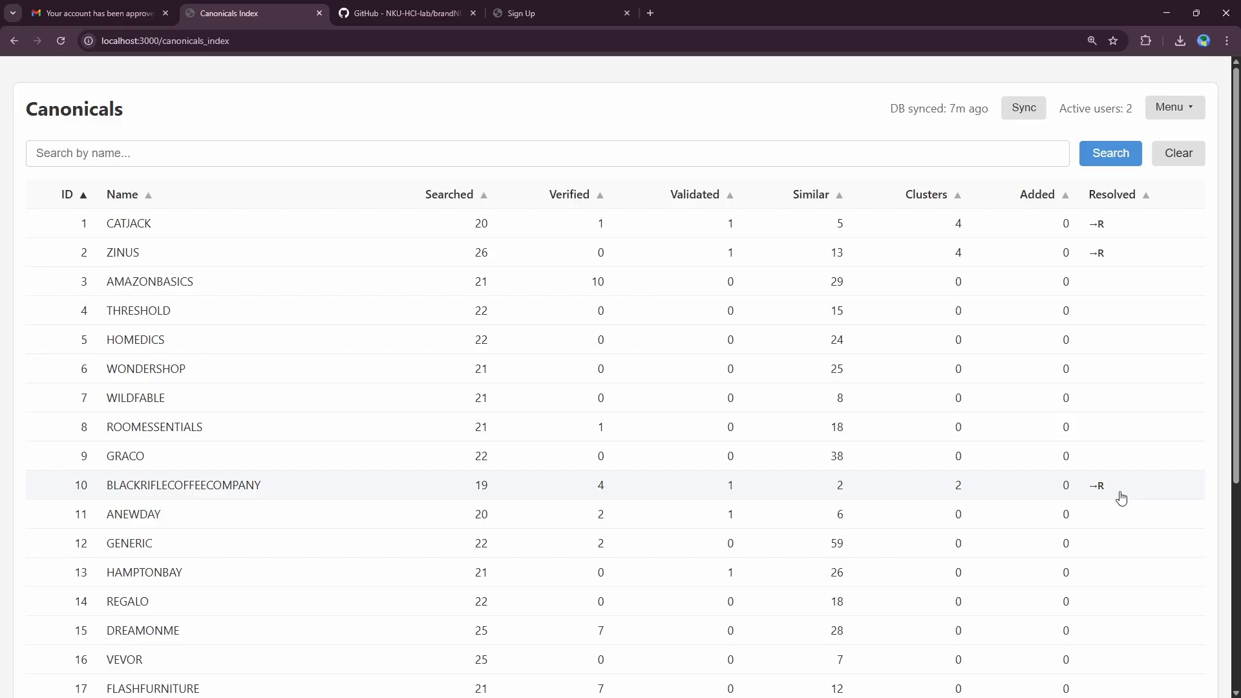
# Step: Sort by Resolved descending to surface resolved canonicals, then sort by Name A to Z
pyautogui.click(1132, 194)
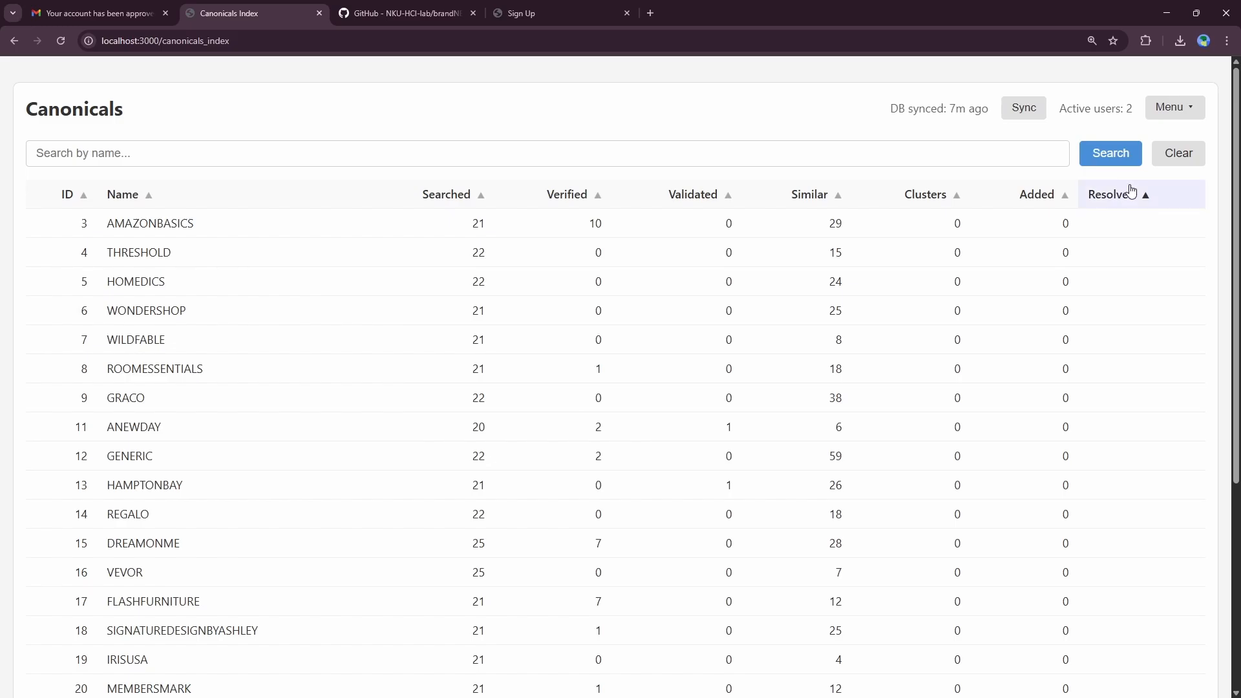
pyautogui.click(1129, 193)
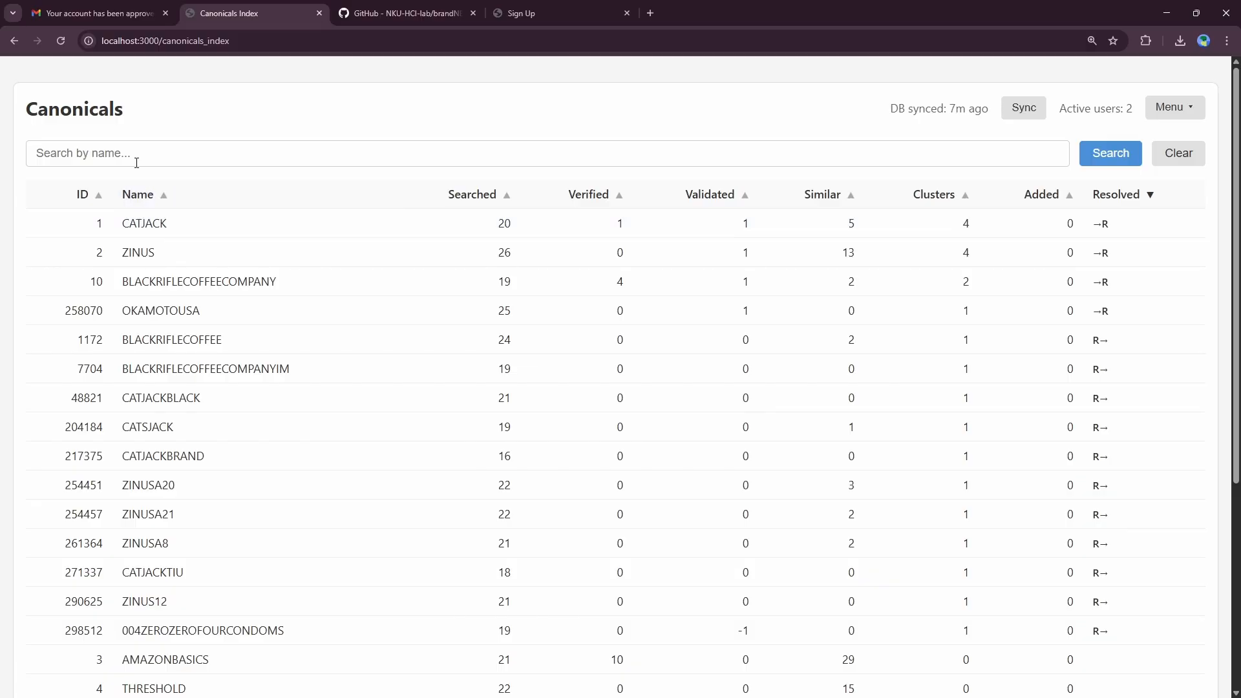
pyautogui.click(136, 195)
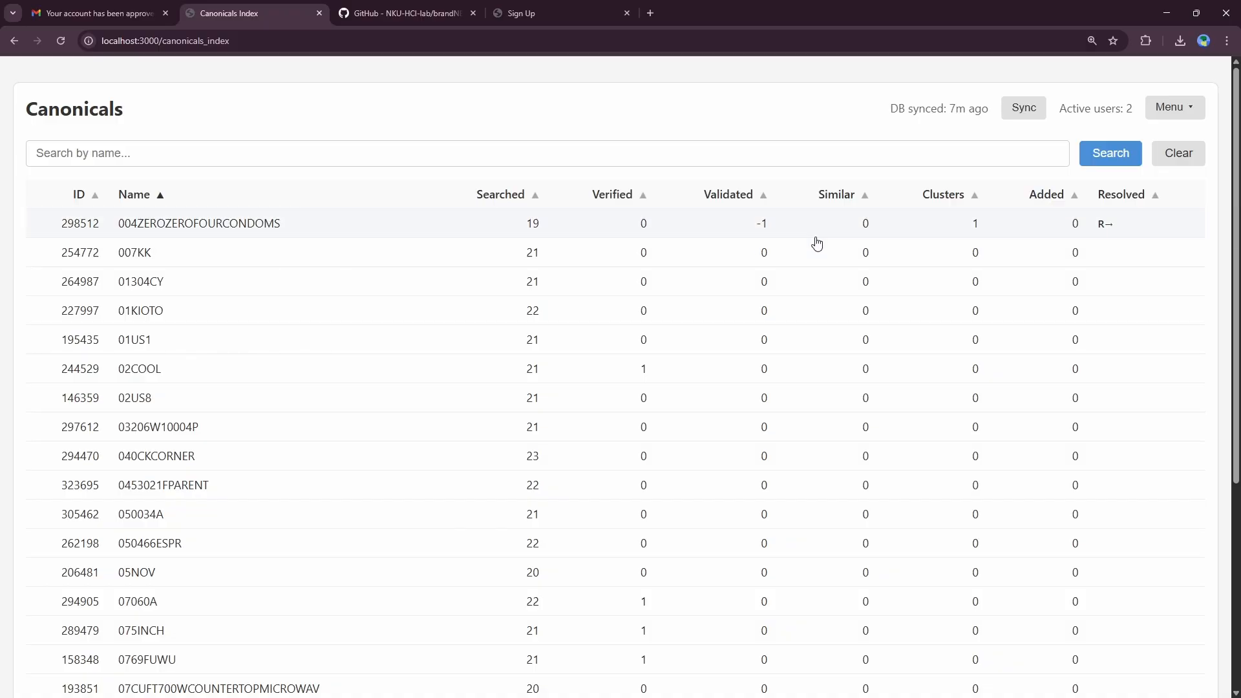
# Step: View the 004ZEROZEROFOURCONDOMS details, close them, and re-sort the table by ascending ID
pyautogui.click(1103, 225)
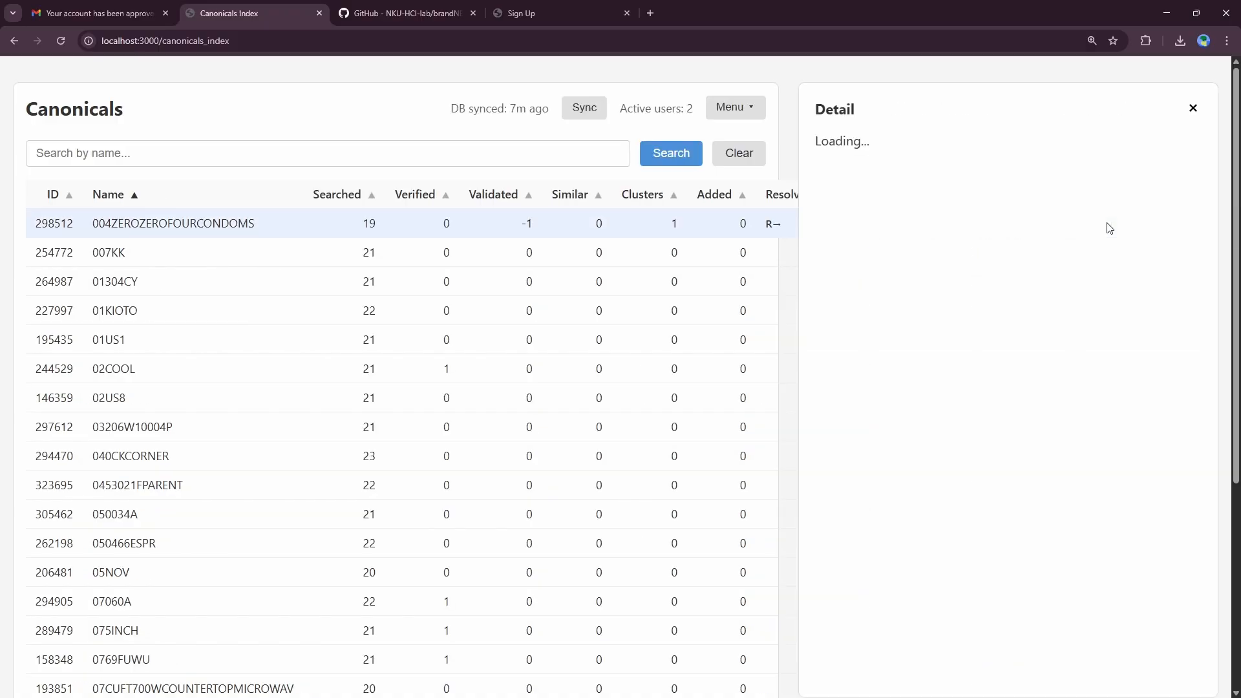
pyautogui.click(1184, 108)
pyautogui.scroll(-3, 1118, 321)
pyautogui.scroll(3, 1122, 250)
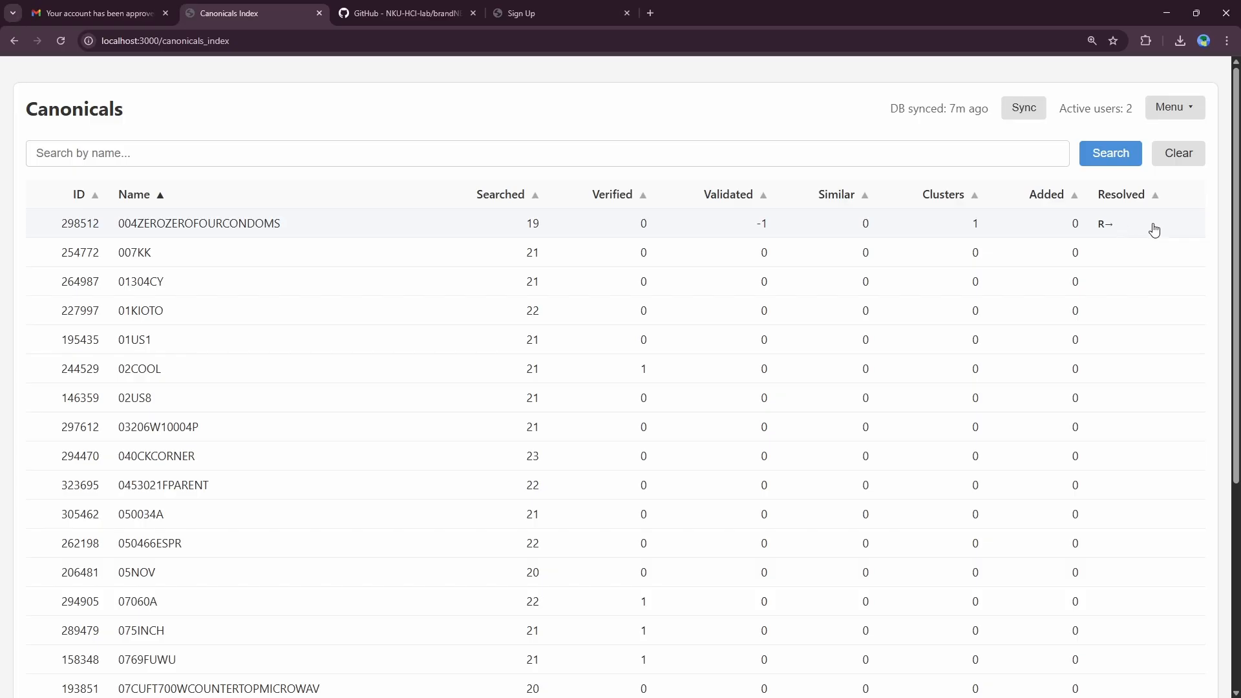
pyautogui.click(95, 194)
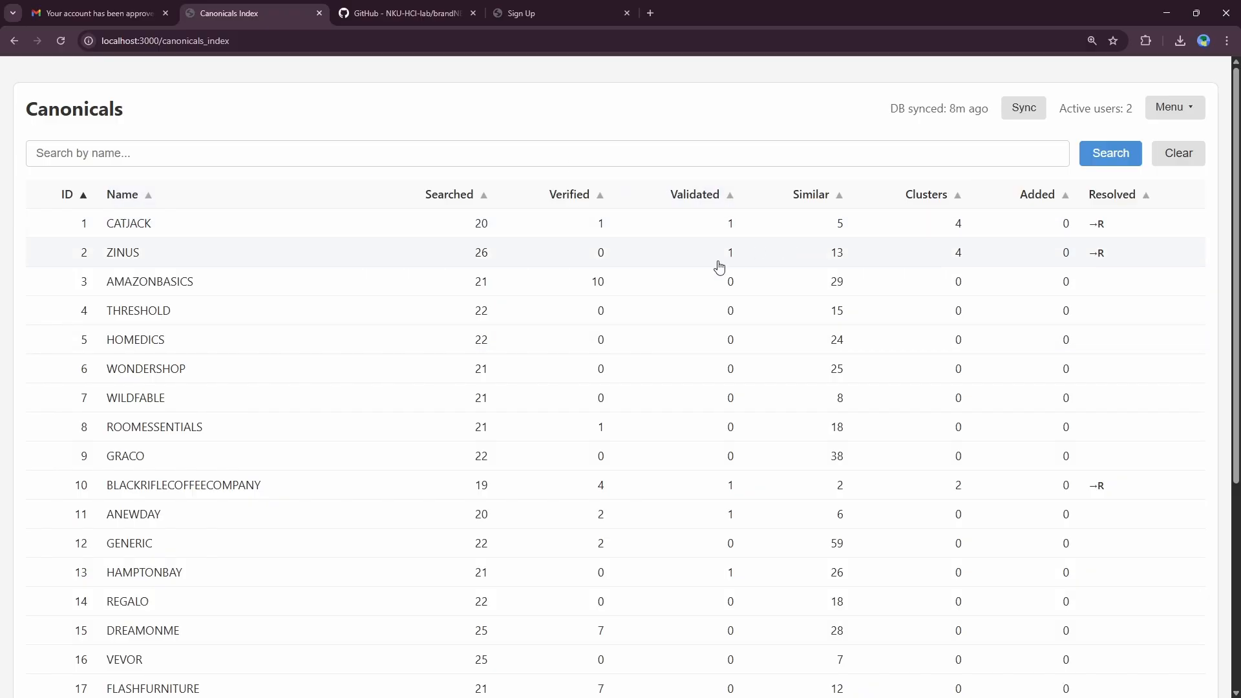
# Step: Search canonicals for RAYBAN, open the RAYBAN record's details, and zoom the page out
pyautogui.click(258, 158)
pyautogui.write('RA')
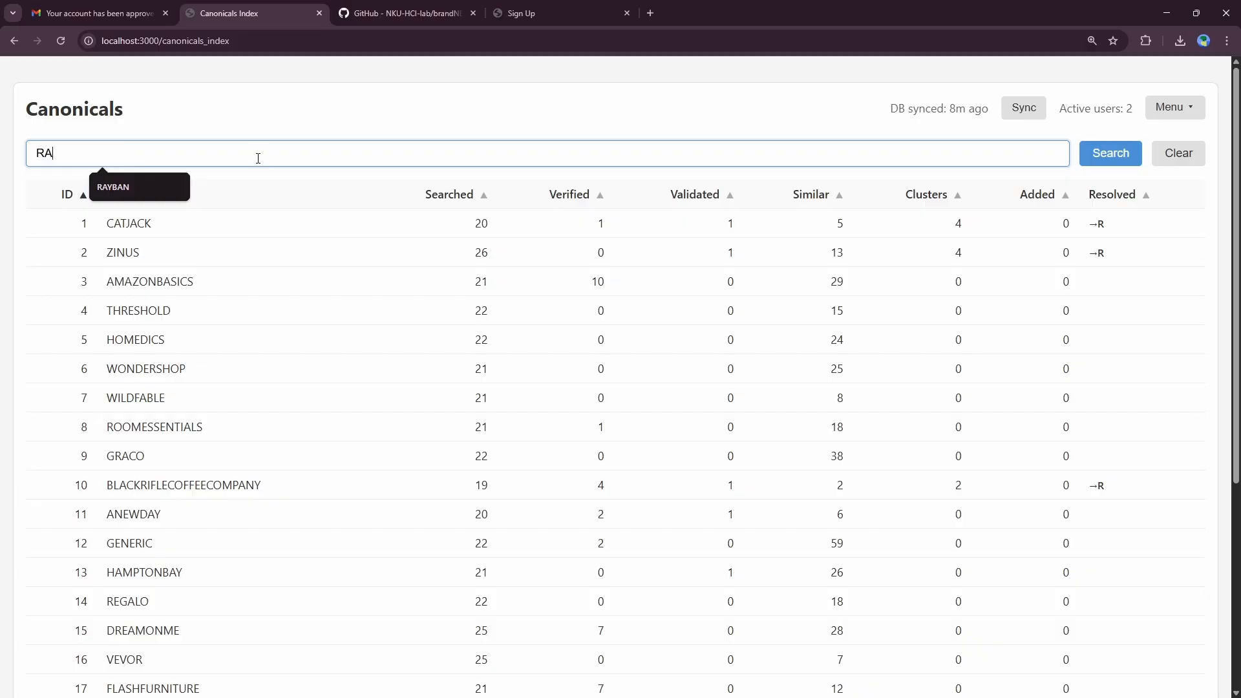
pyautogui.write('YBAM')
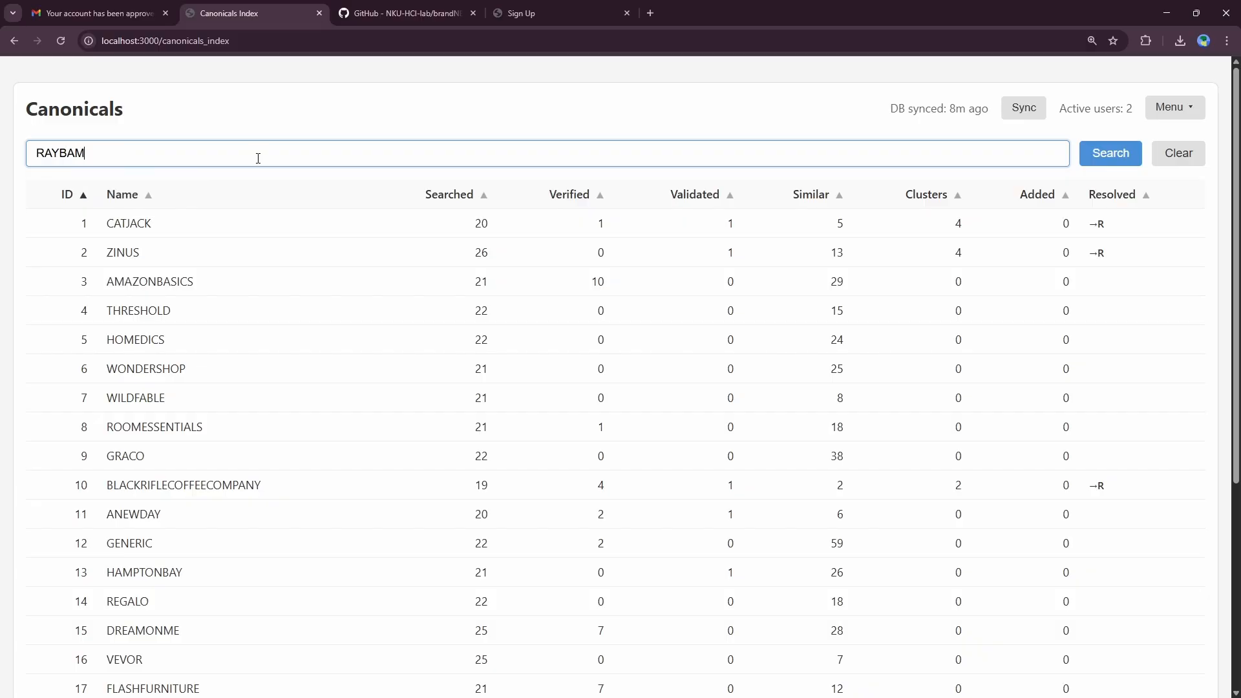
pyautogui.press('Return')
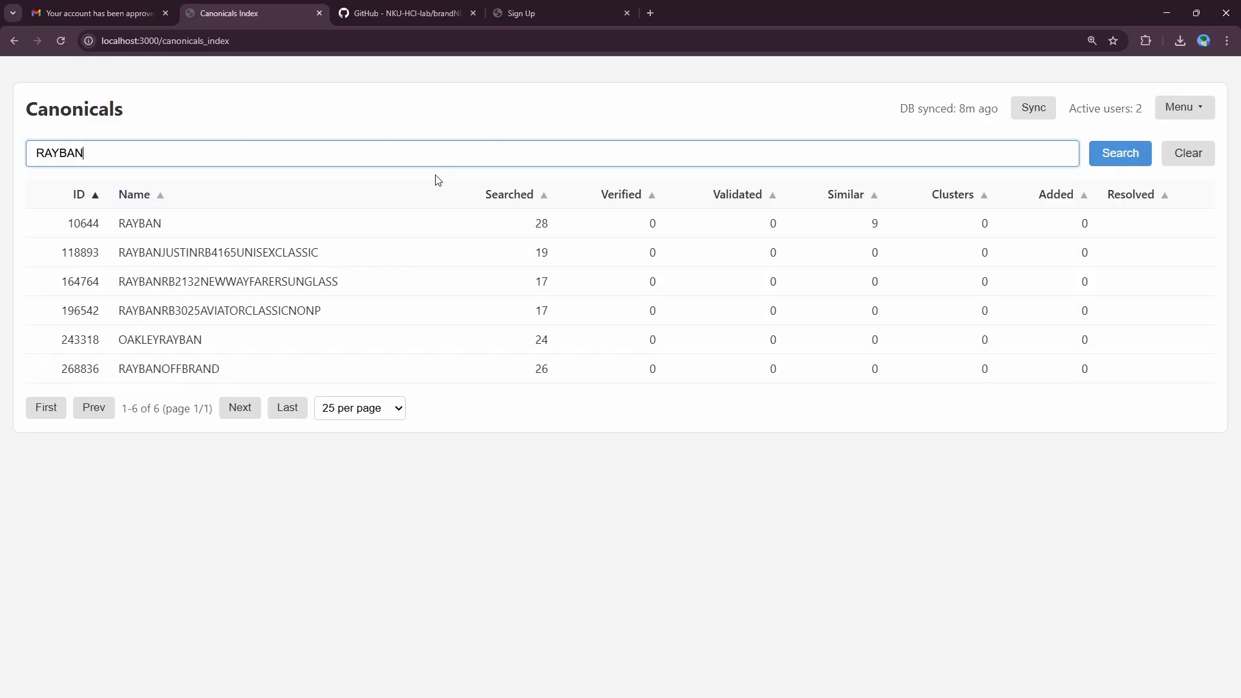
pyautogui.click(275, 233)
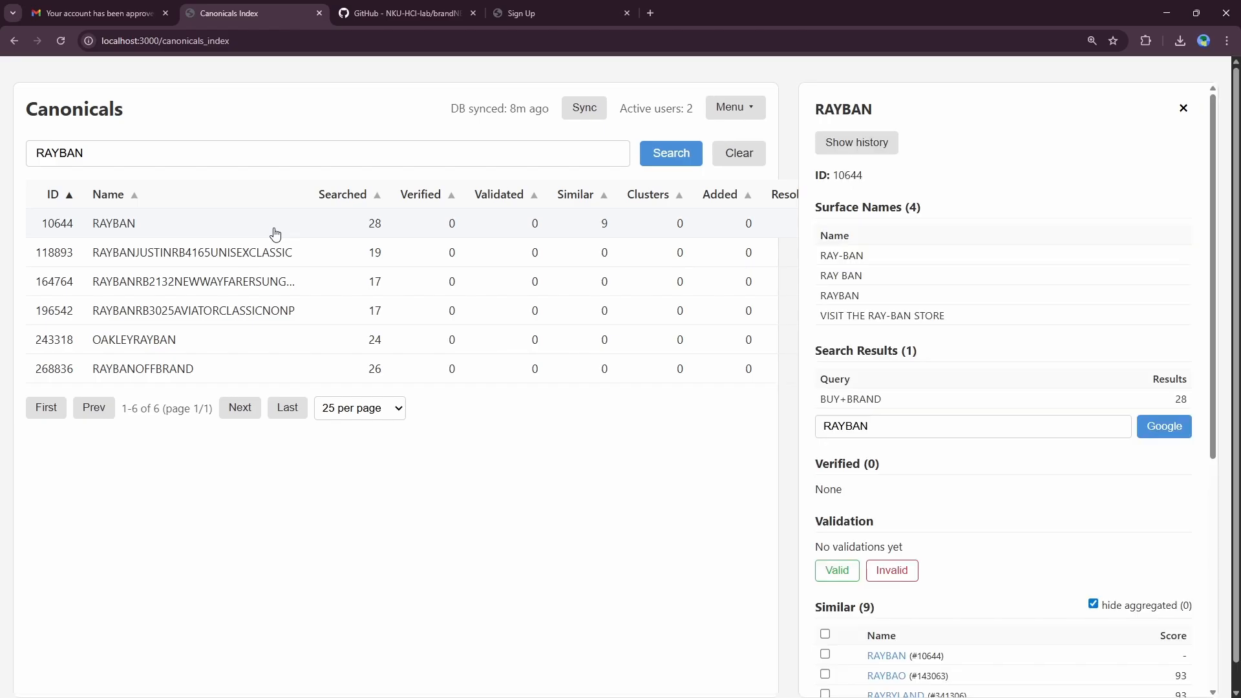
pyautogui.hotkey('ctrl', '-')
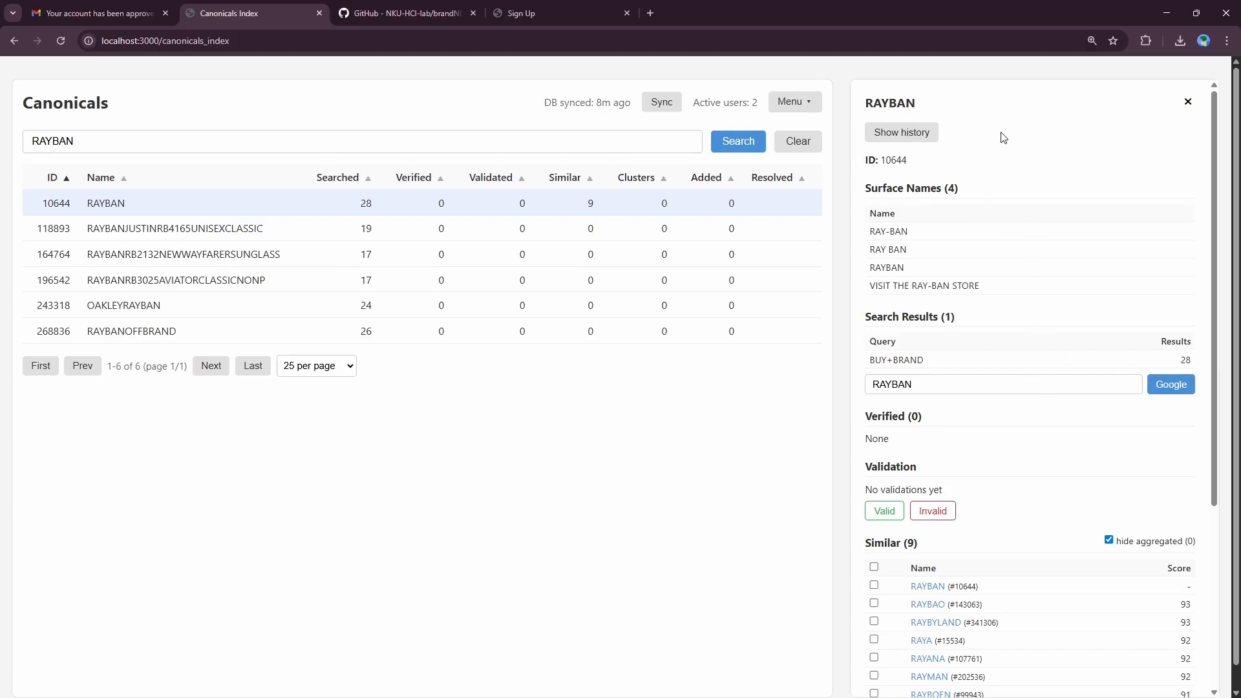
# Step: Select RAYBAN's ID, surface names and BUY+BRAND query, then focus its Google query field
pyautogui.moveTo(871, 155); pyautogui.dragTo(941, 161)
pyautogui.moveTo(864, 187); pyautogui.dragTo(1003, 289)
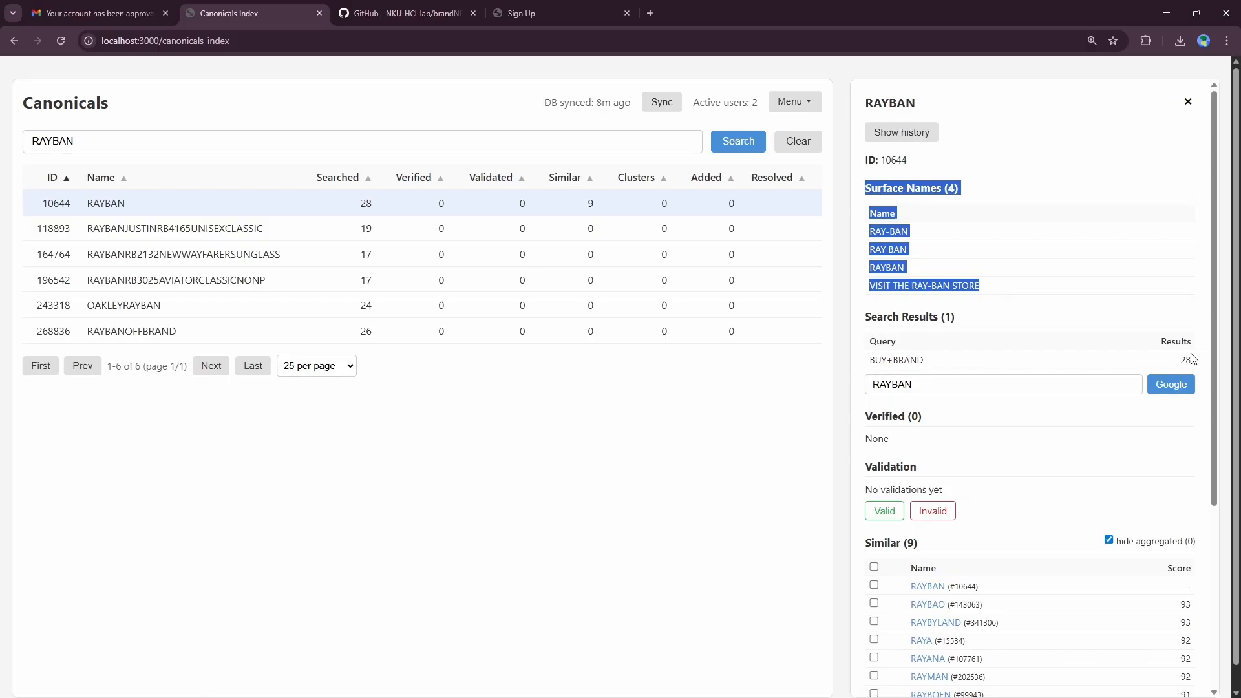
pyautogui.moveTo(926, 360); pyautogui.dragTo(868, 360)
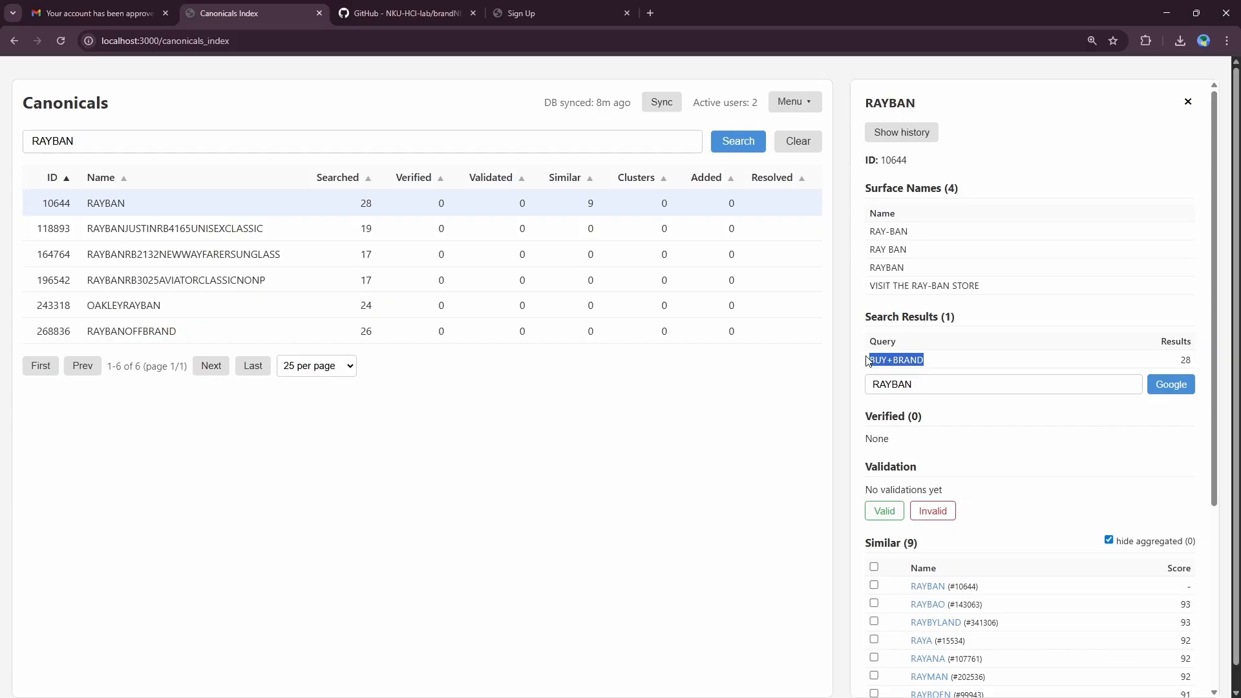
pyautogui.click(909, 388)
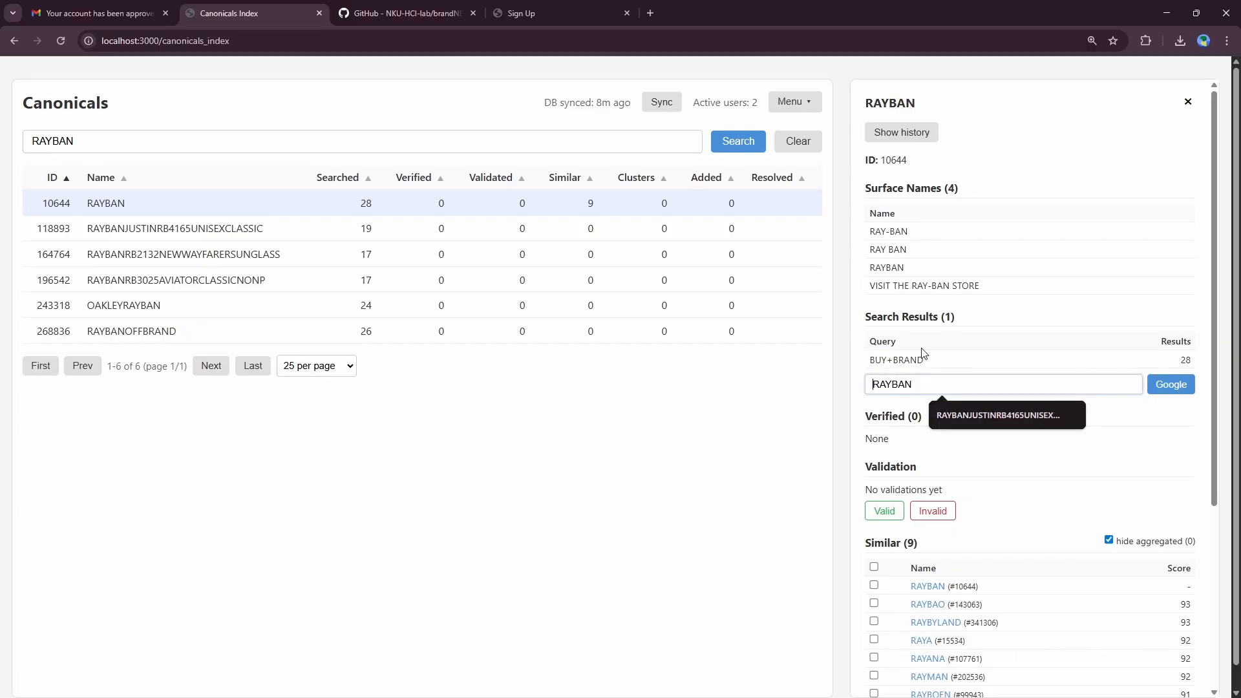
pyautogui.press('Home')
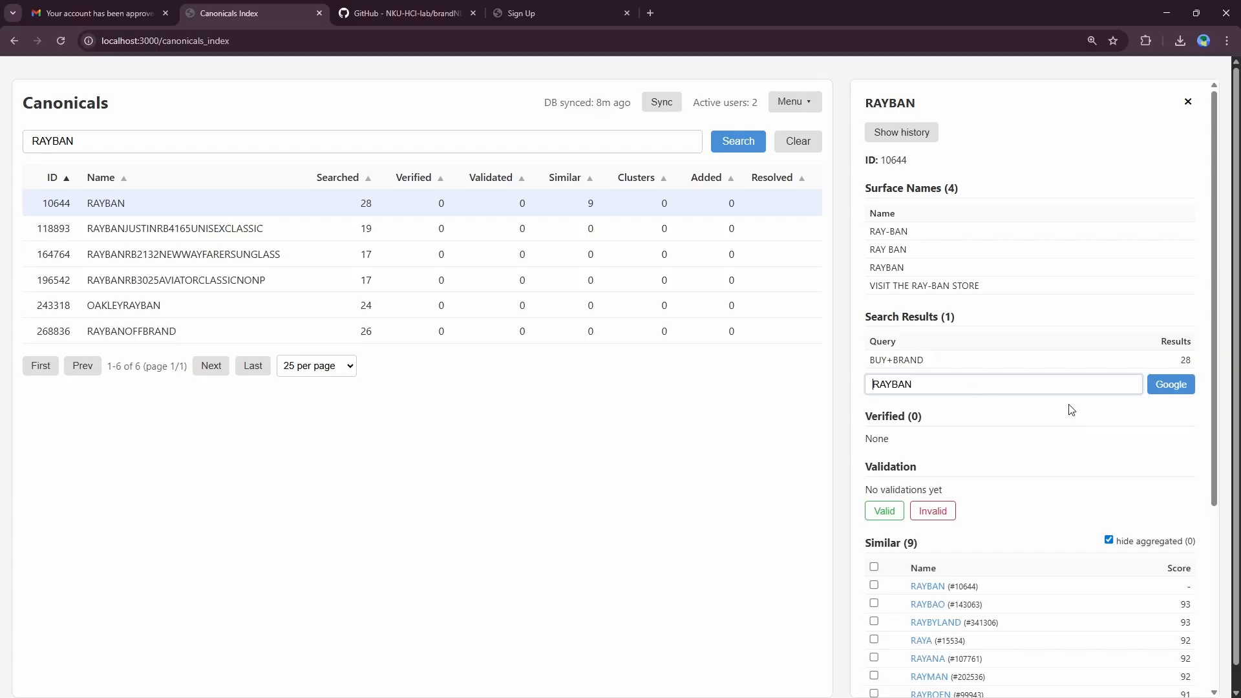
# Step: Look up RAYBAN on Google twice, closing the results tab each time
pyautogui.click(1166, 387)
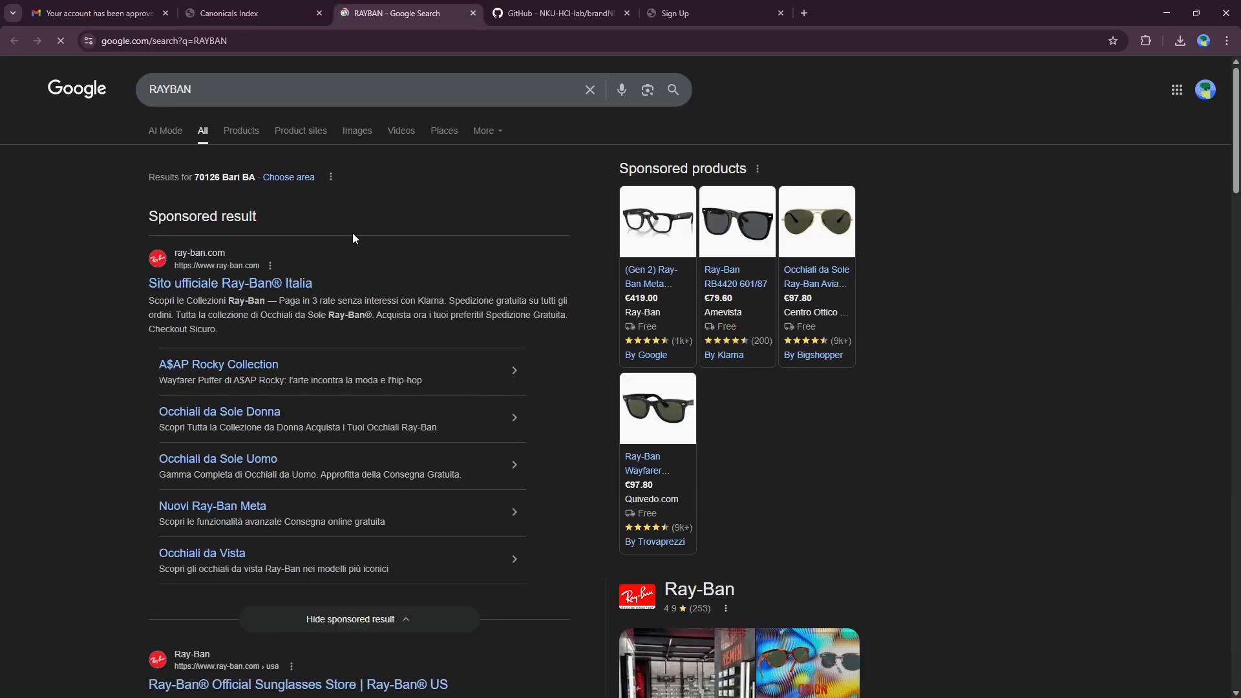
pyautogui.click(473, 13)
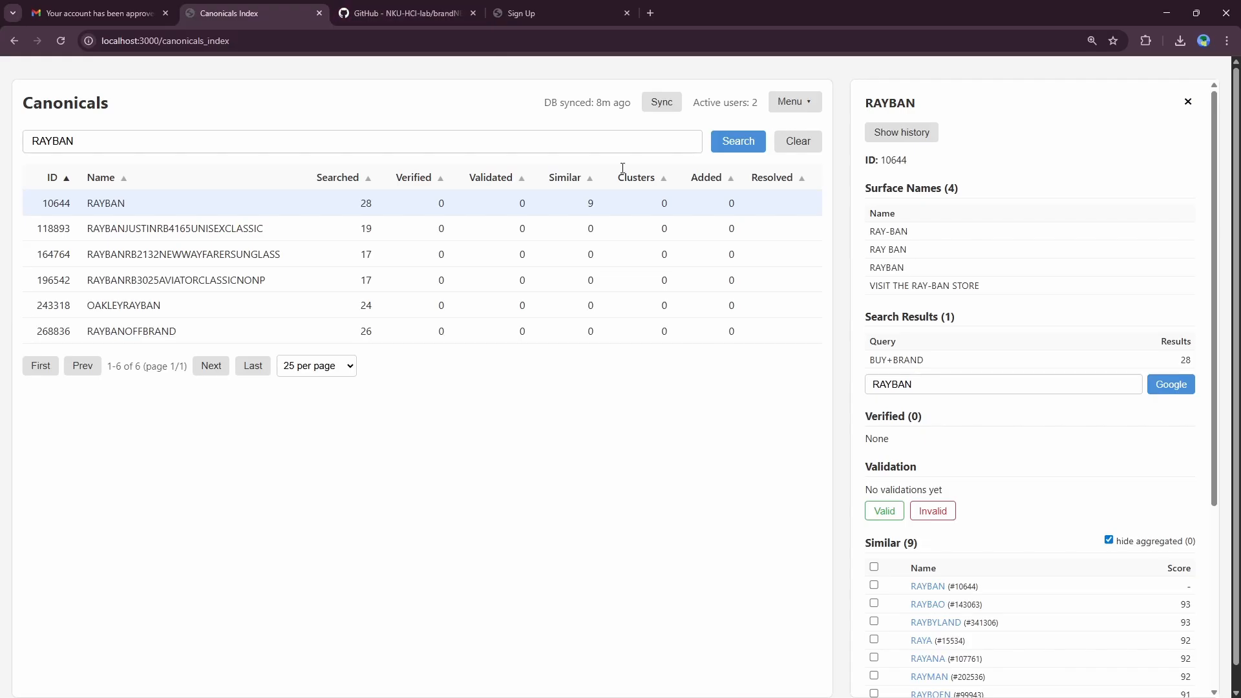
pyautogui.click(1154, 385)
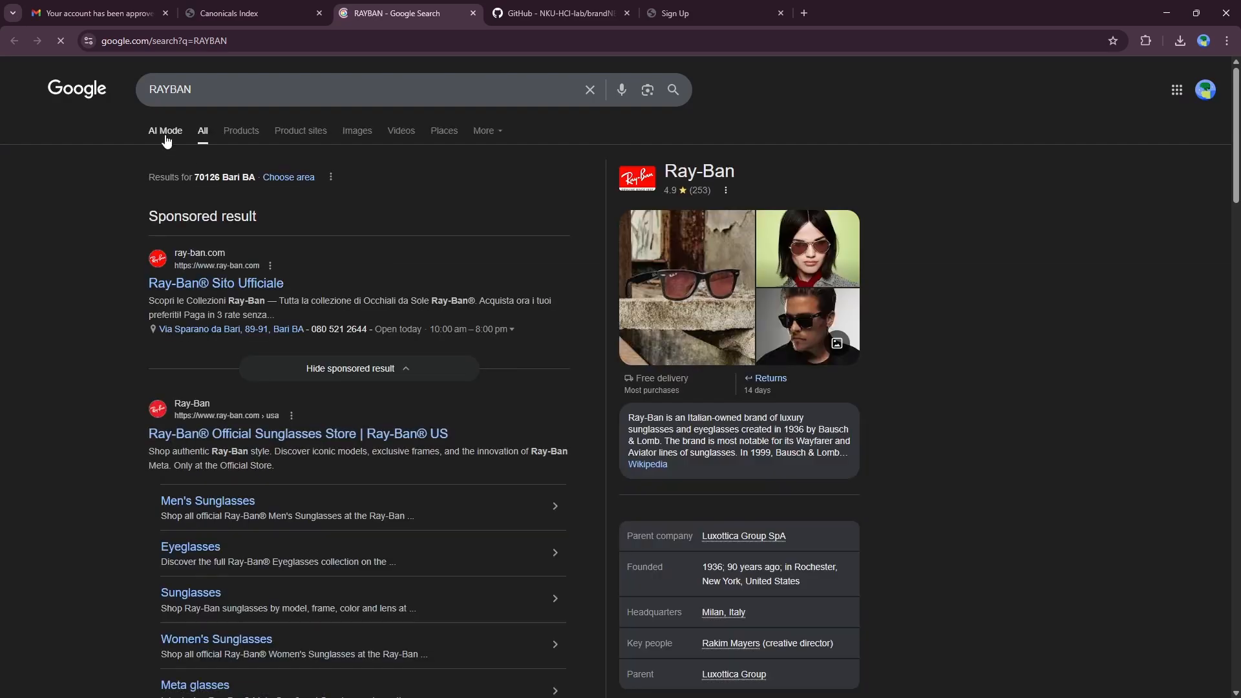
pyautogui.click(473, 13)
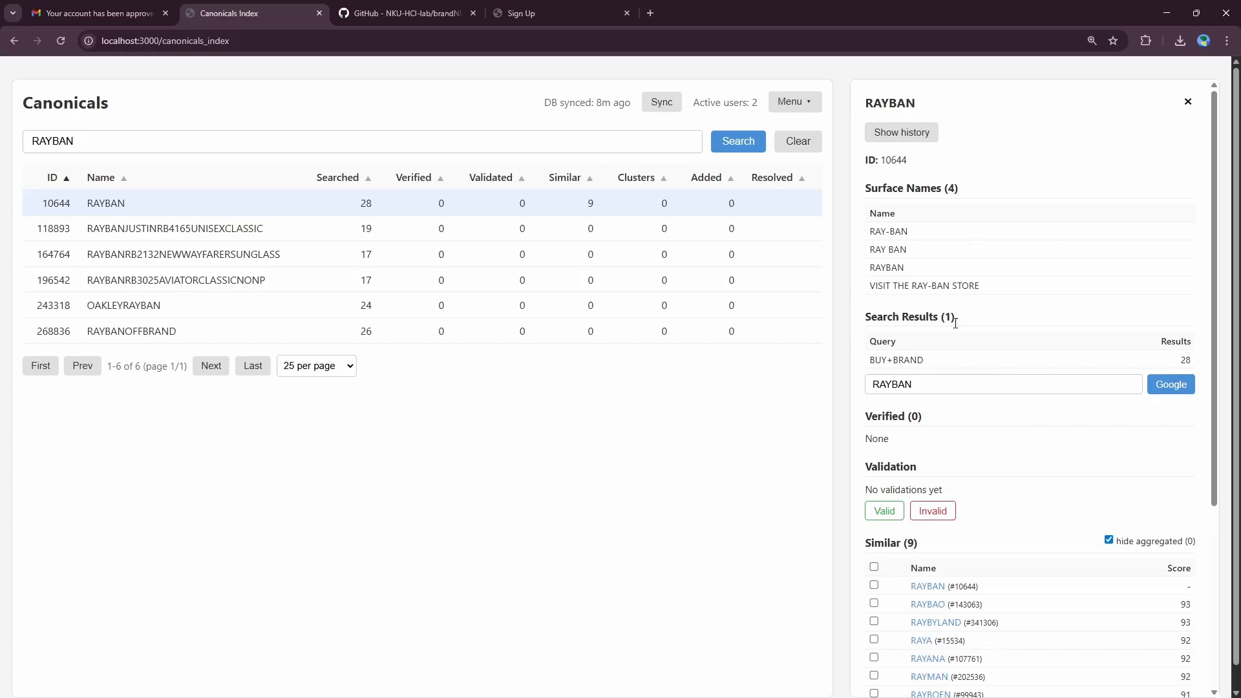
# Step: Change the Google query to RAYBAN+amazon, review its results, and close that tab
pyautogui.click(958, 379)
pyautogui.write('+amazon')
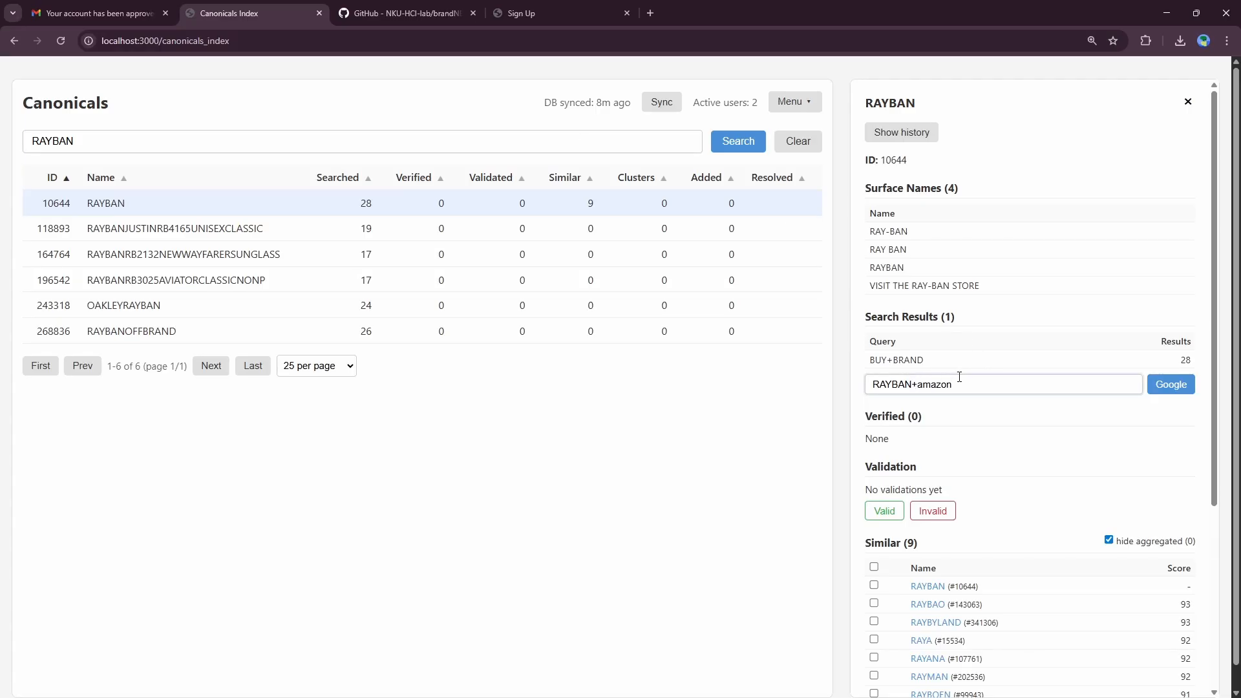
pyautogui.click(1160, 386)
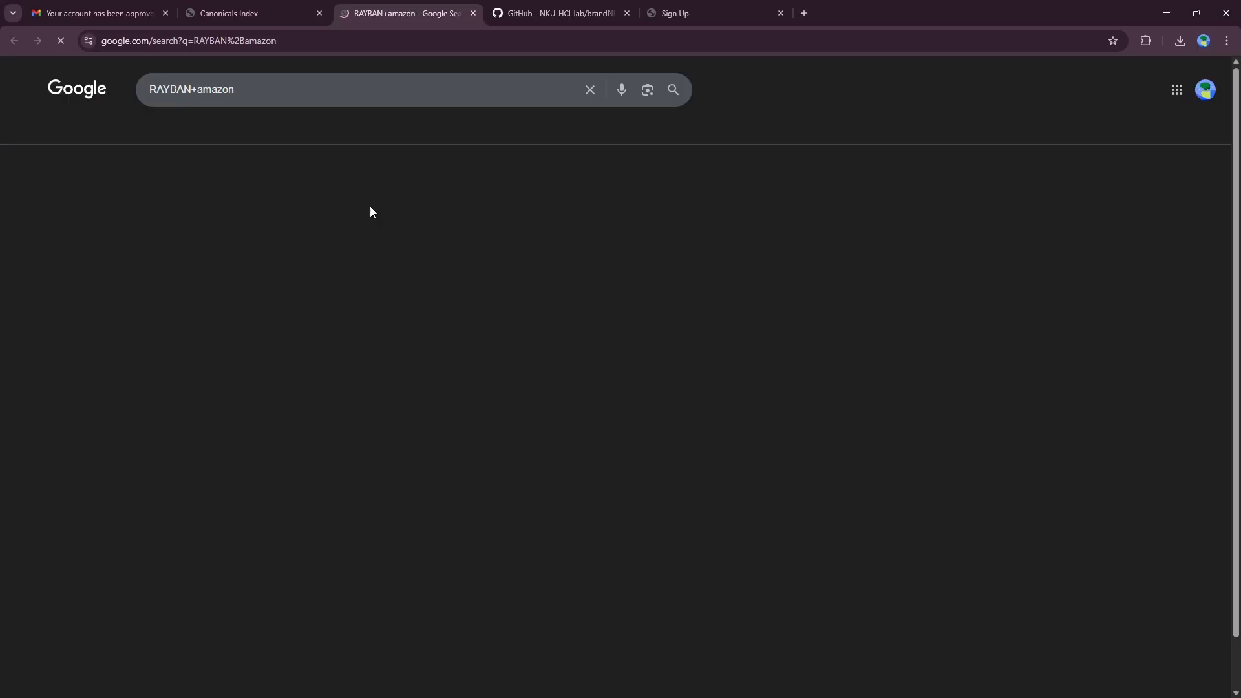
pyautogui.moveTo(163, 90); pyautogui.dragTo(234, 89)
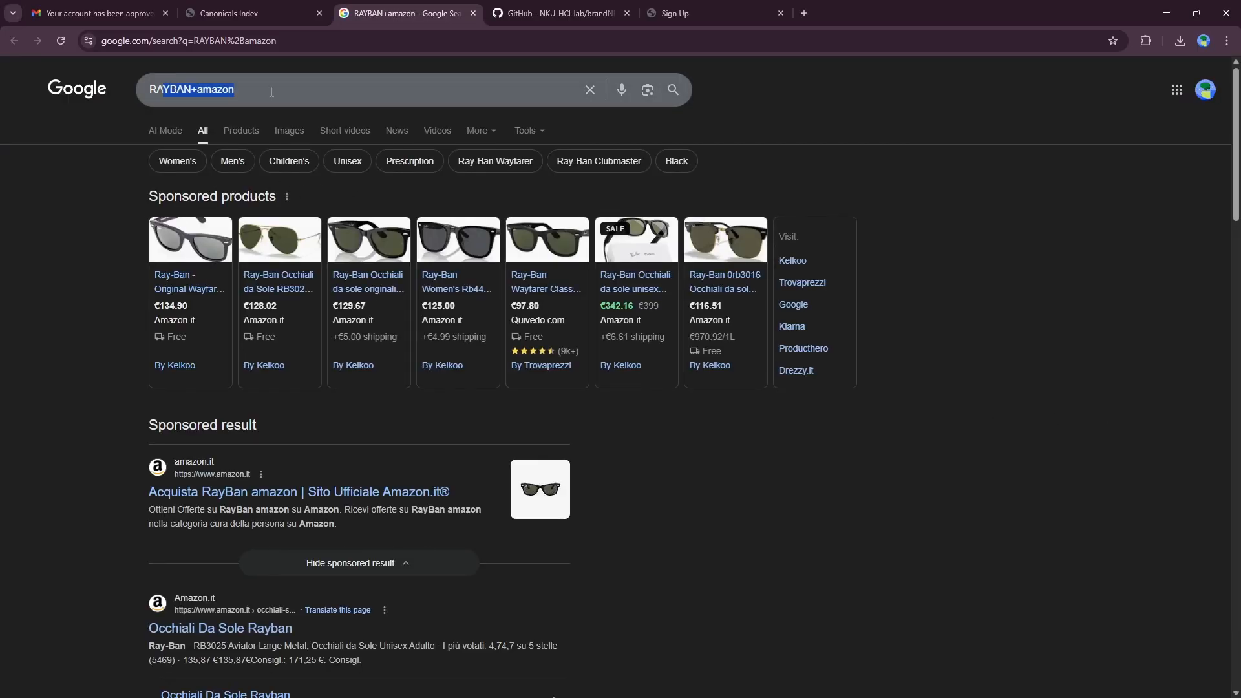
pyautogui.scroll(-5, 282, 235)
pyautogui.middleClick(352, 12)
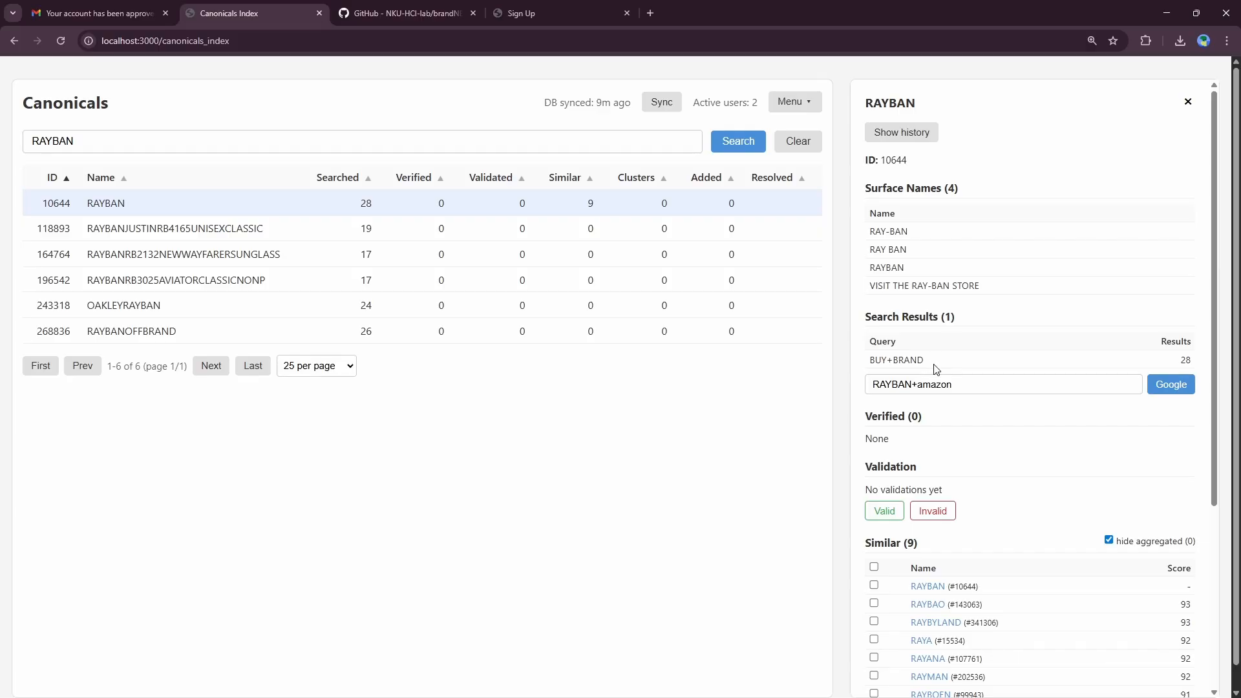
pyautogui.scroll(-1, 933, 370)
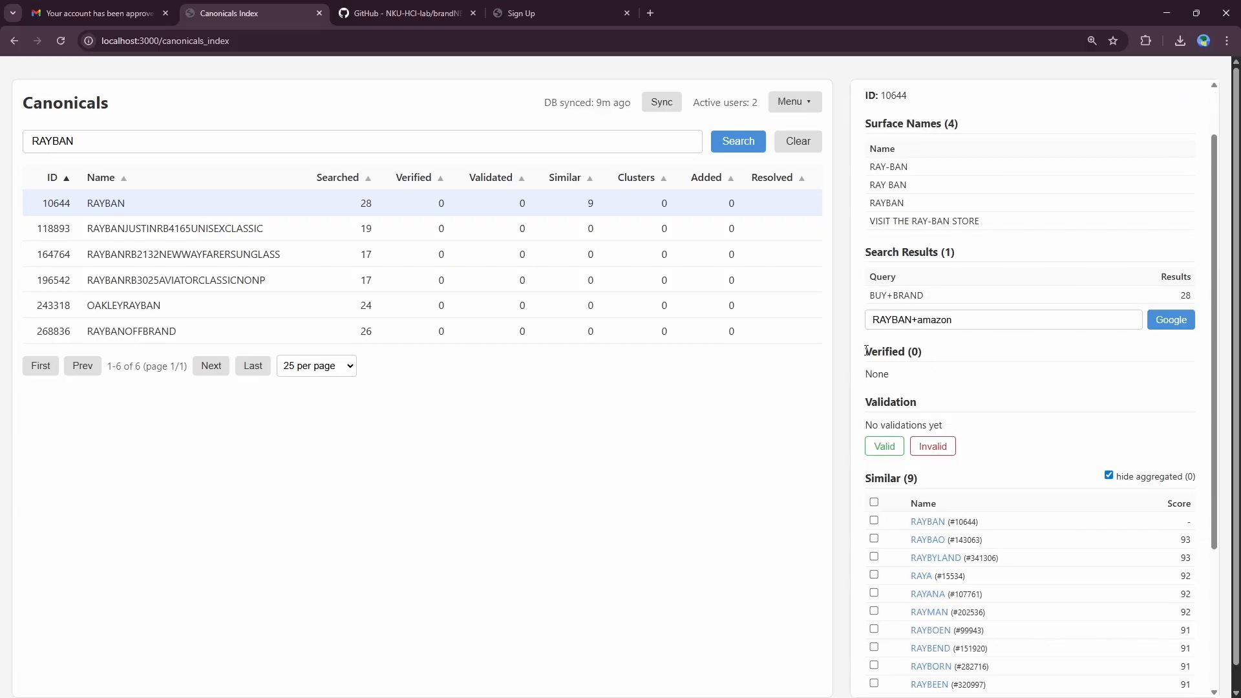
# Step: Mark the RAYBAN canonical Valid, briefly switching it to Invalid and back
pyautogui.moveTo(865, 350); pyautogui.dragTo(928, 384)
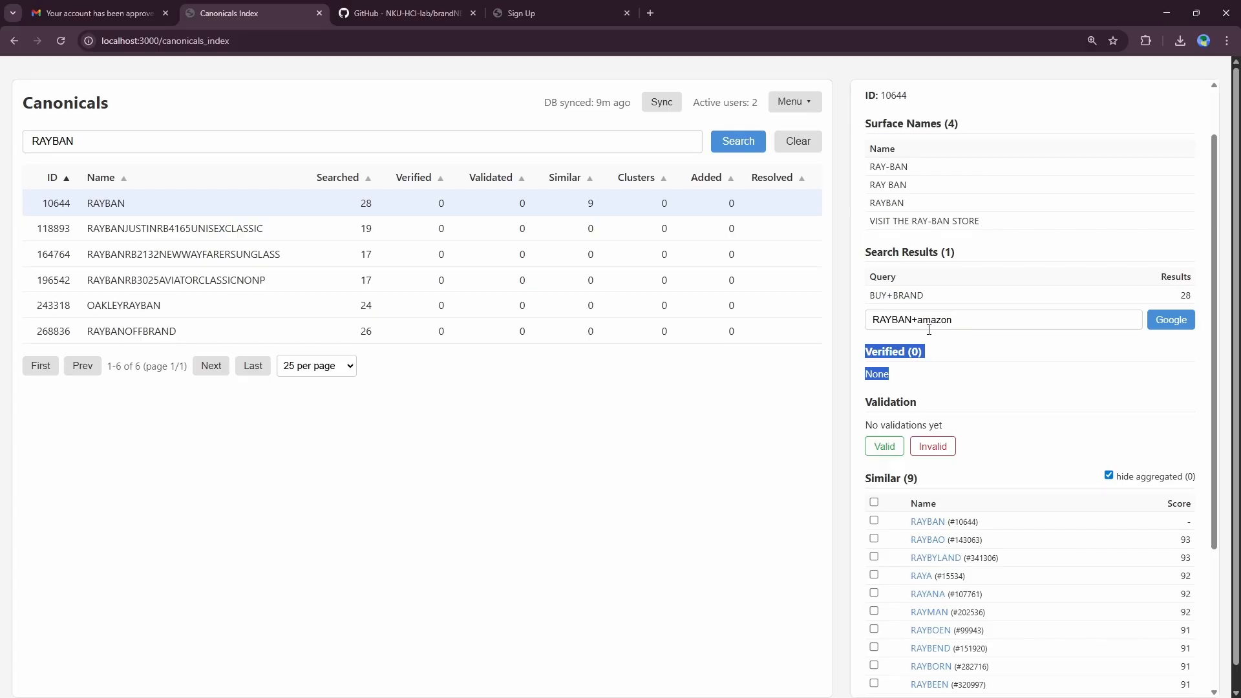
pyautogui.click(938, 365)
pyautogui.scroll(-2, 895, 387)
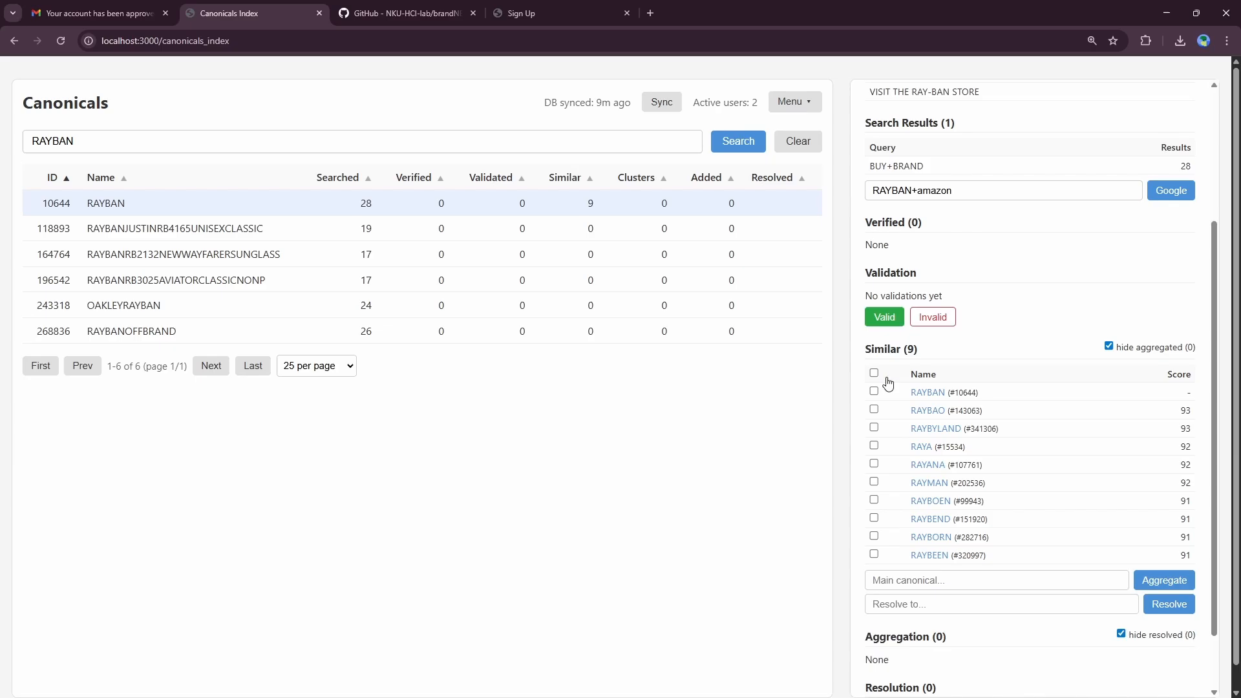
pyautogui.click(884, 316)
pyautogui.scroll(-1, 1069, 311)
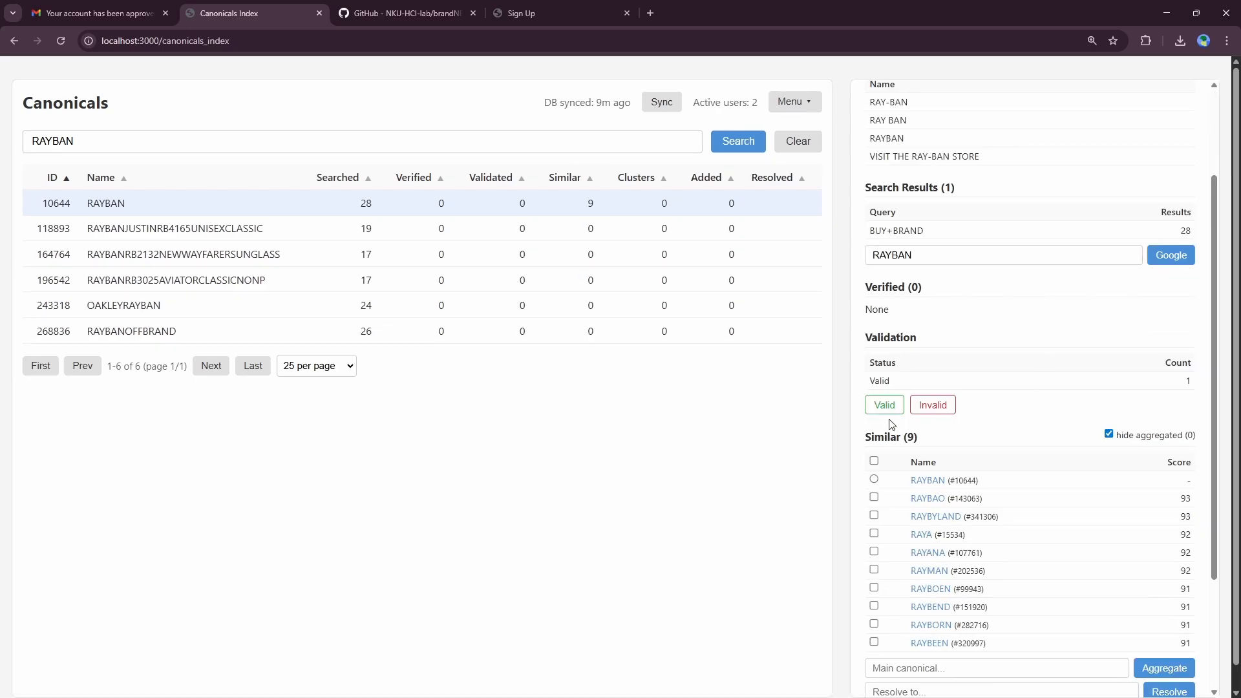
pyautogui.click(931, 405)
pyautogui.scroll(-2, 956, 390)
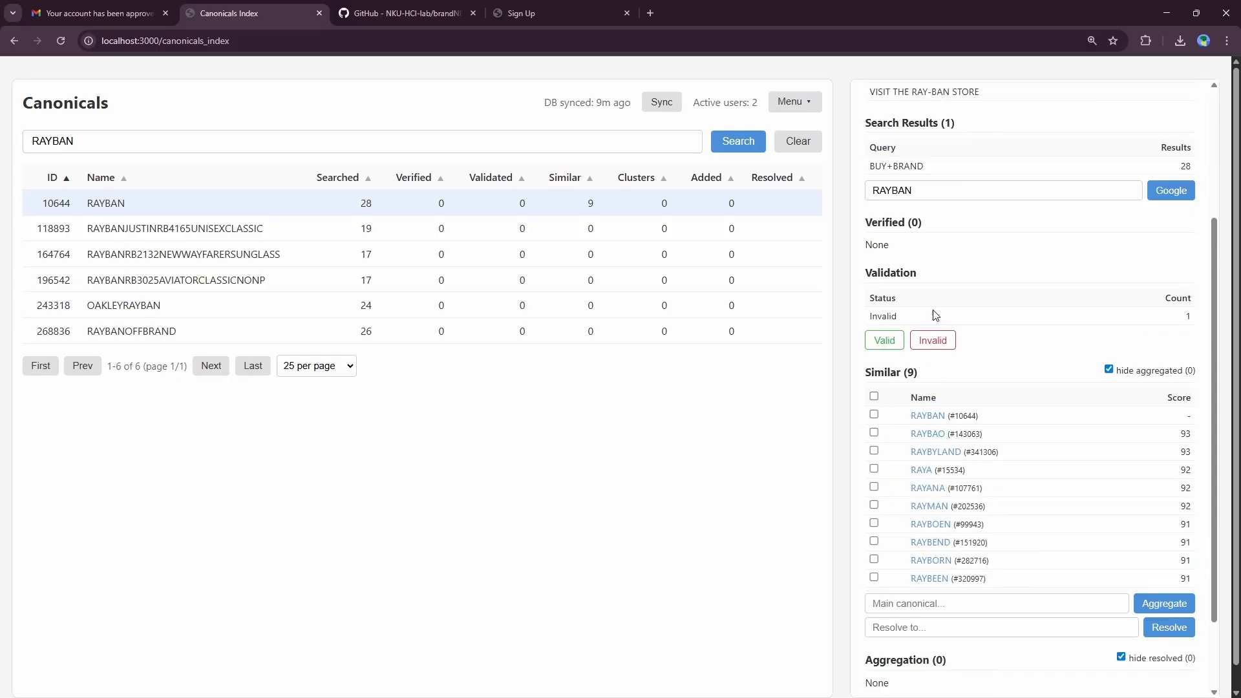
pyautogui.click(878, 340)
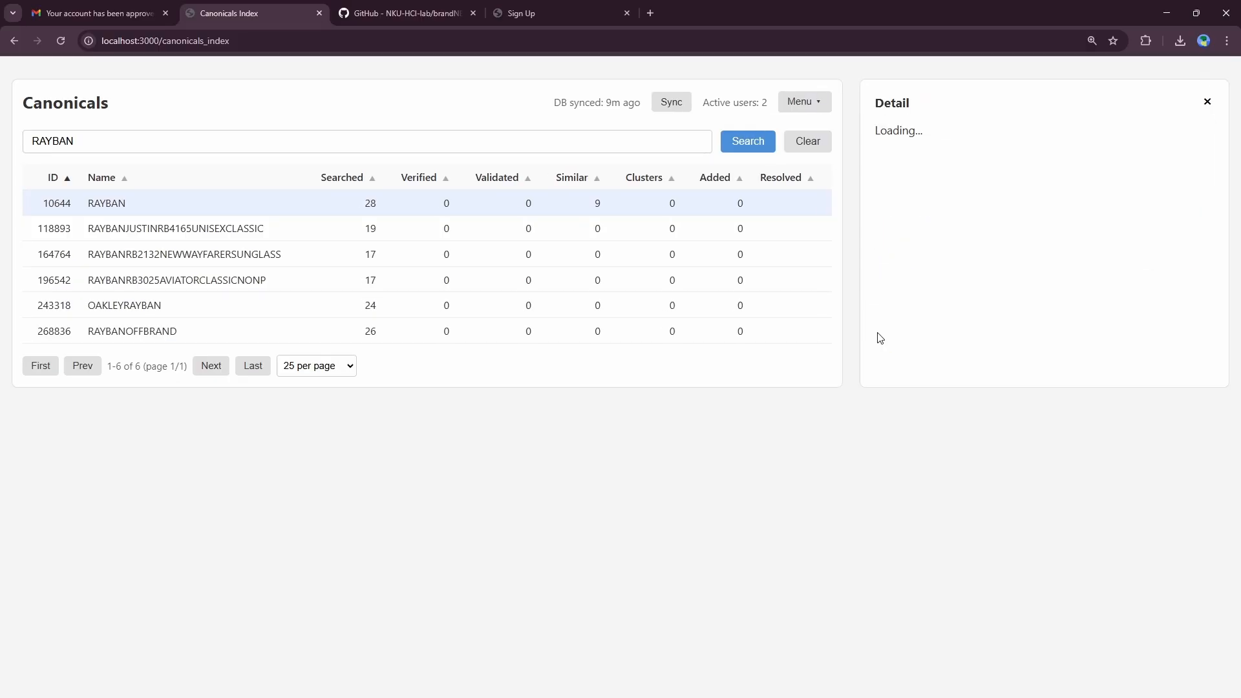
pyautogui.scroll(-1, 961, 423)
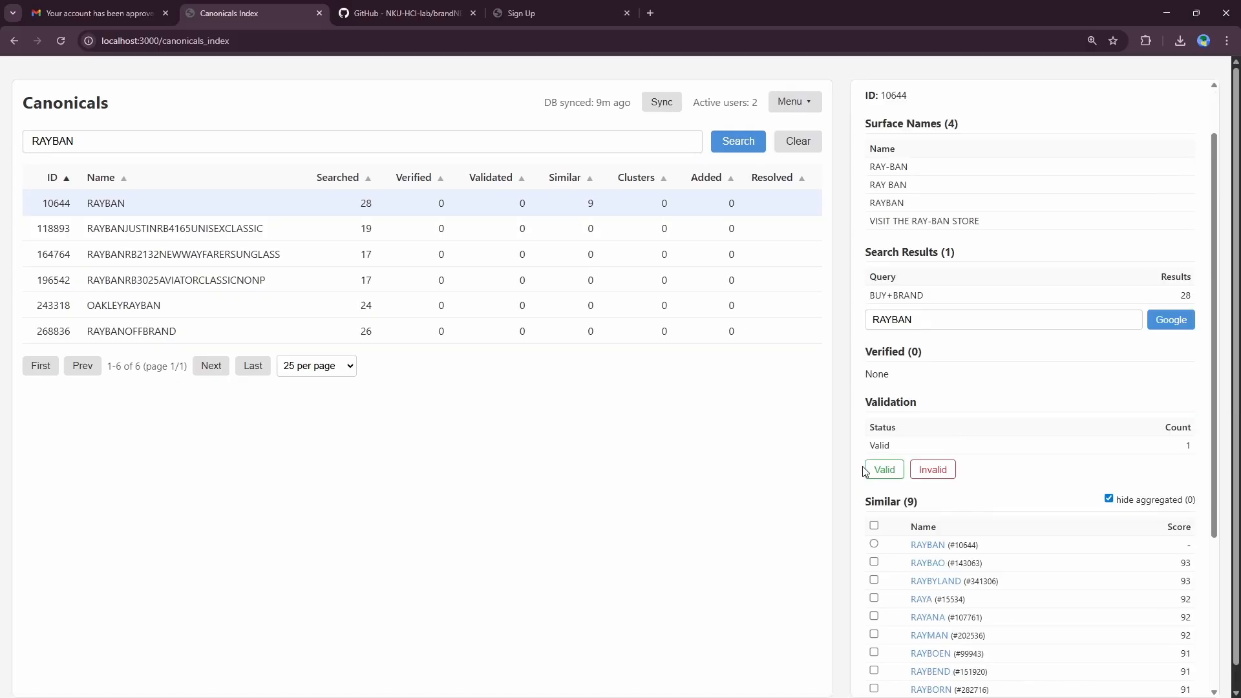
# Step: Highlight RAYBAN's Valid validation status and its count
pyautogui.moveTo(869, 445); pyautogui.dragTo(1135, 453)
pyautogui.click(1169, 440)
pyautogui.moveTo(1163, 427); pyautogui.dragTo(1197, 447)
pyautogui.click(1000, 429)
# Step: Reload the canonicals page and start a new name search with 'rabban'
pyautogui.click(61, 41)
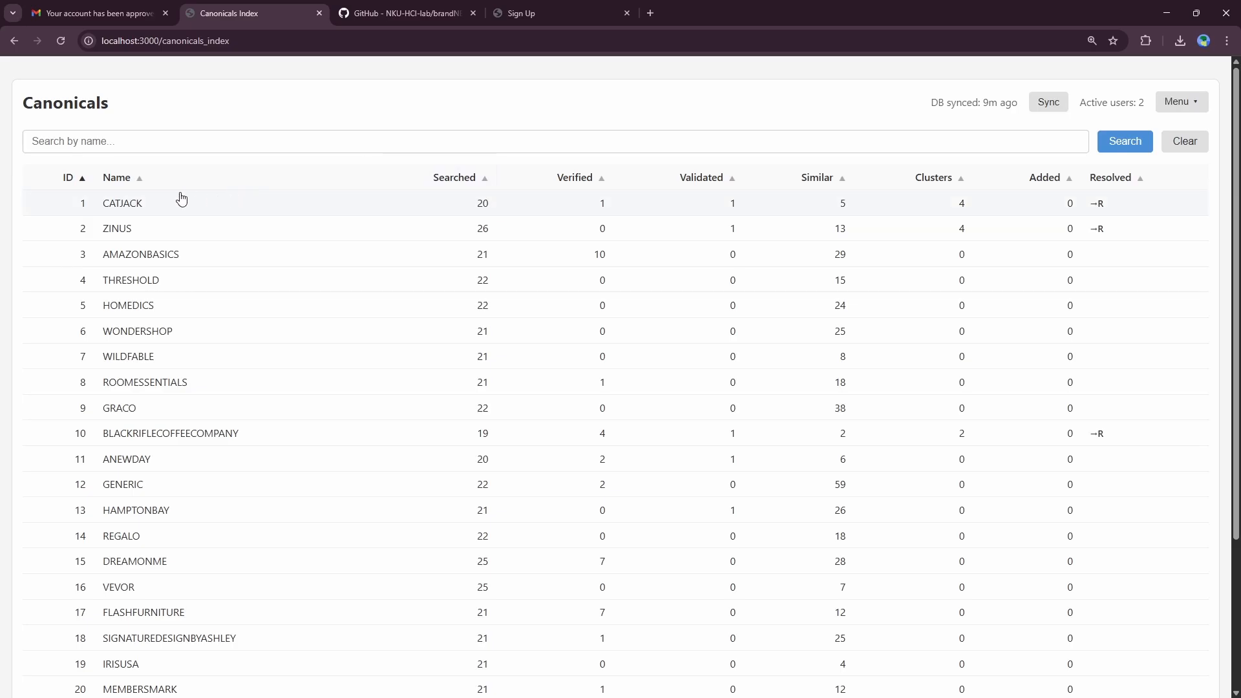
pyautogui.click(121, 147)
pyautogui.write('rabb')
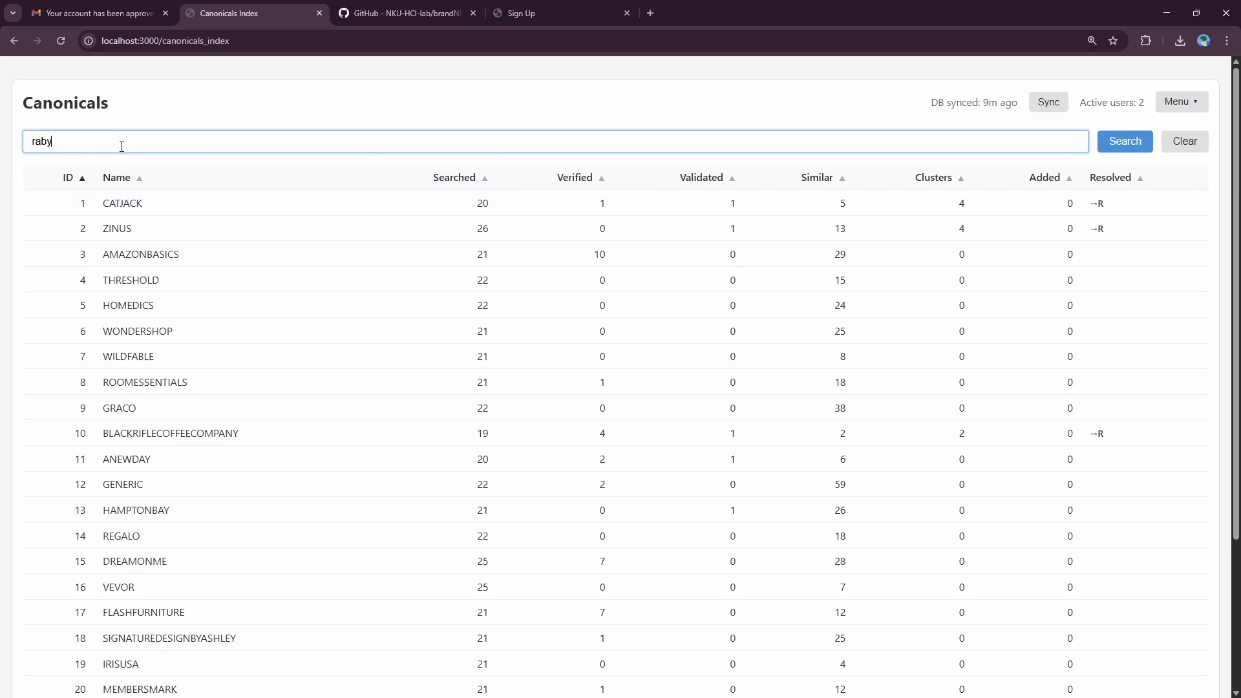
pyautogui.write('an')
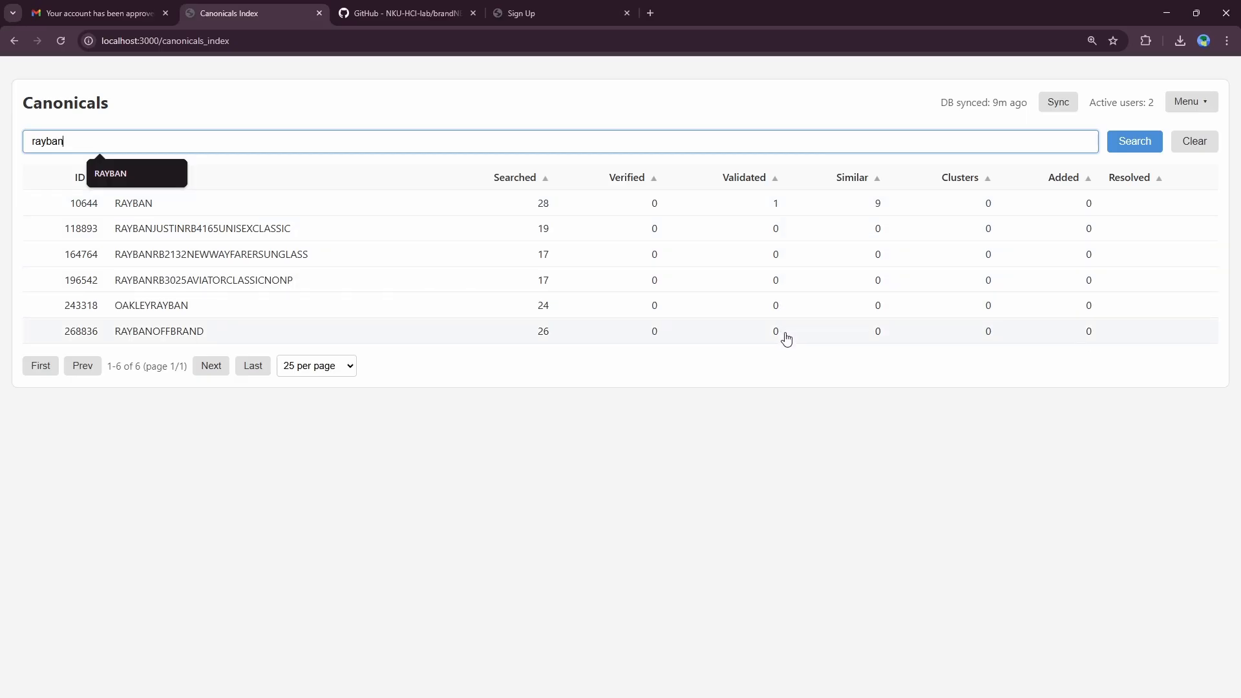
# Step: Open RAYBANJUSTINRB4165UNISEXCLASSIC (ID 118893) and mark it Invalid
pyautogui.click(777, 235)
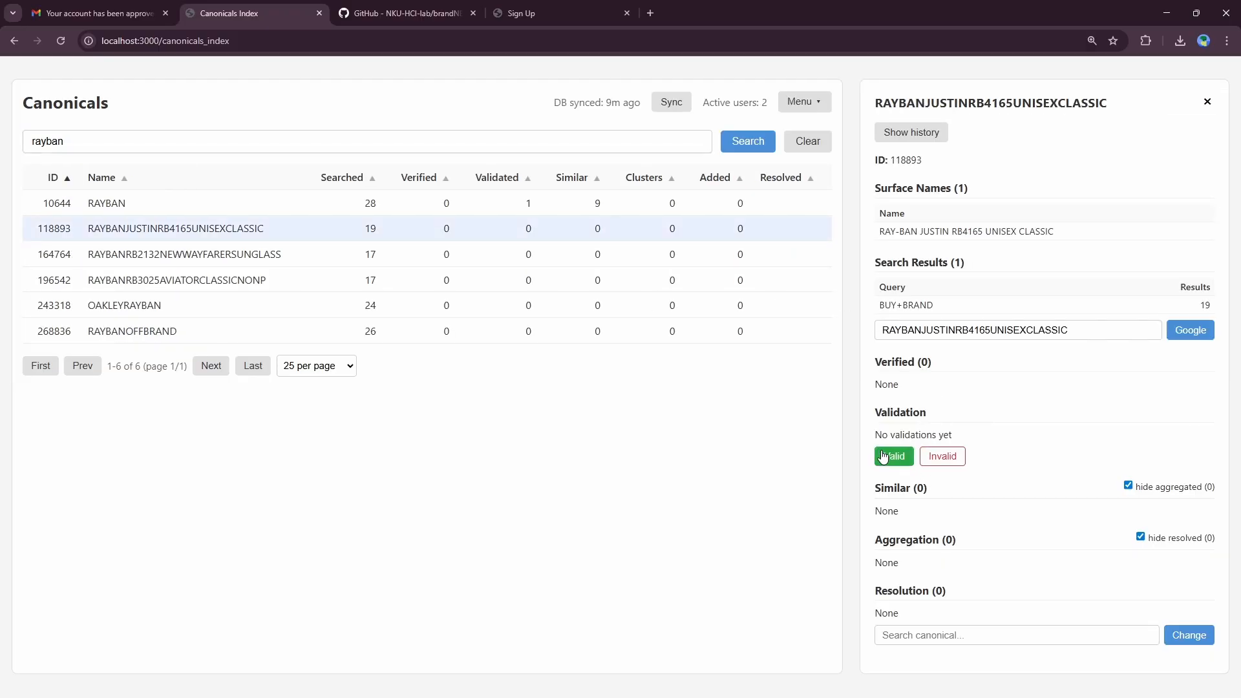
pyautogui.click(944, 457)
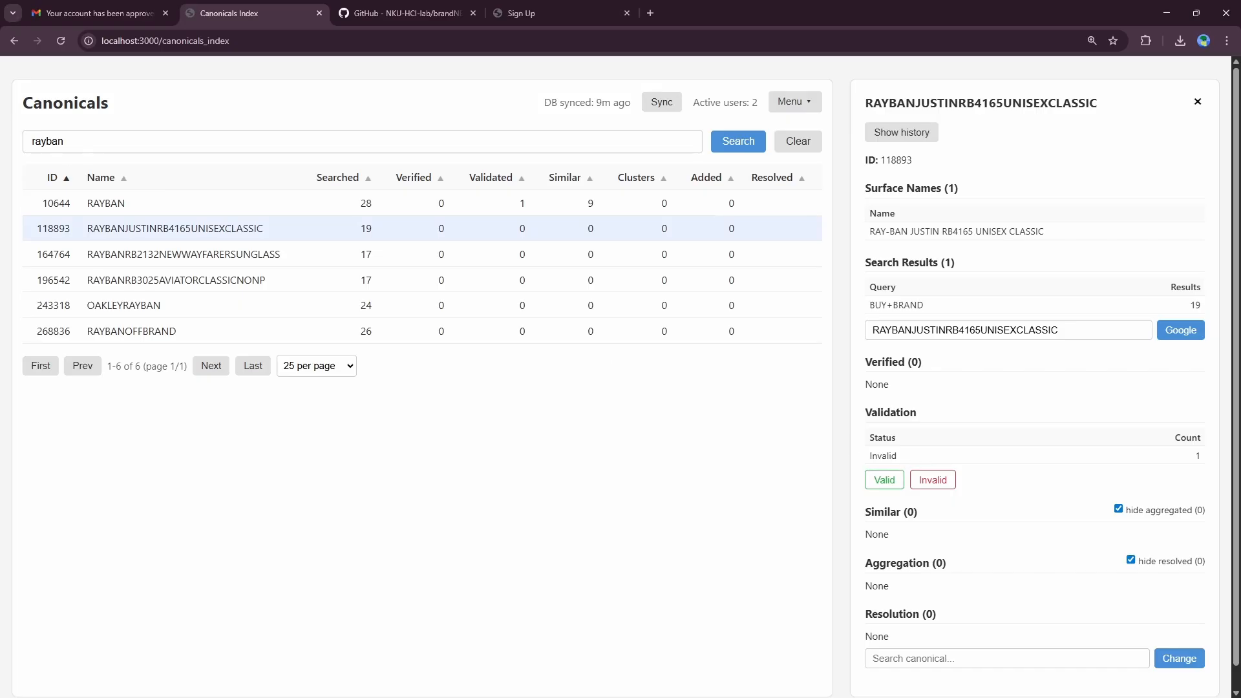
# Step: Reload and search 'rayban', confirming row 118893 now shows Validated -1
pyautogui.click(60, 40)
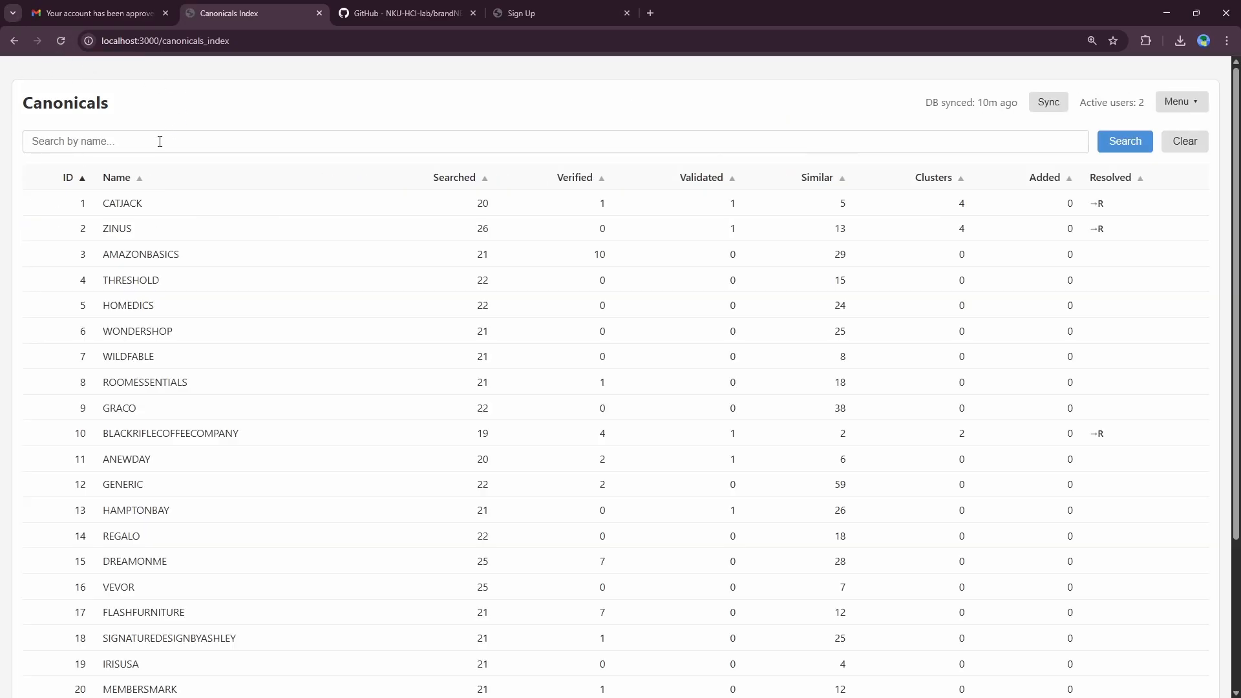
pyautogui.click(160, 141)
pyautogui.write('rayban')
pyautogui.press('Return')
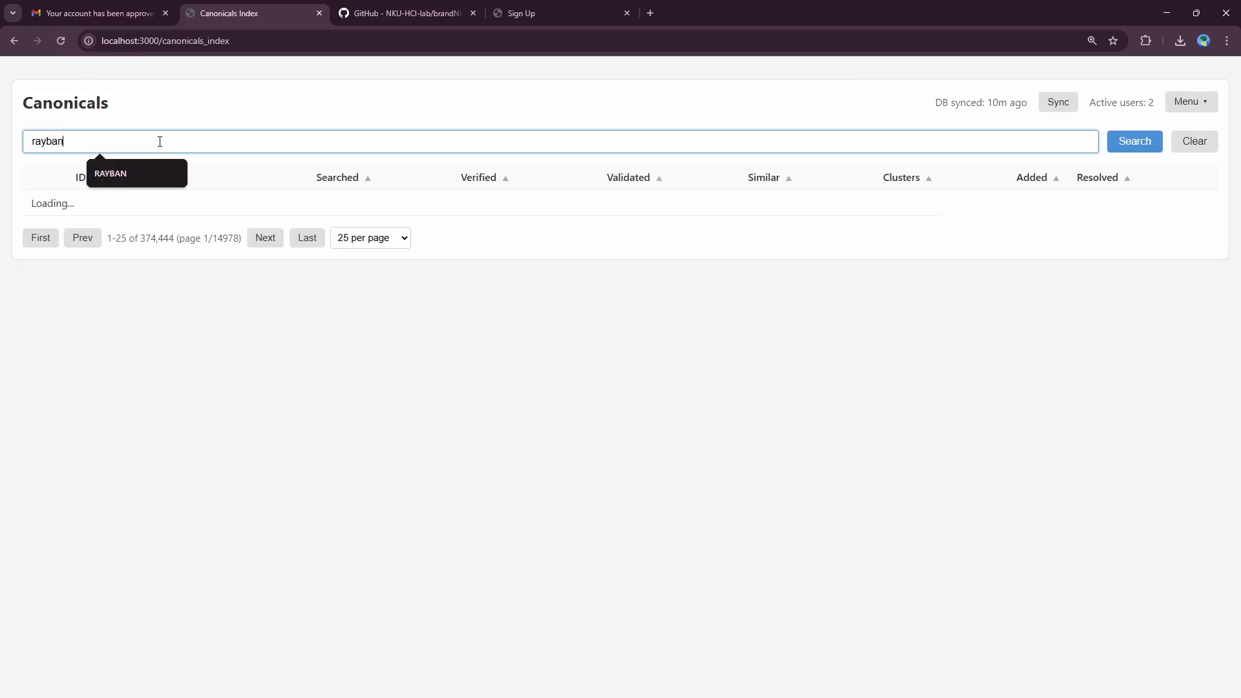
pyautogui.doubleClick(774, 228)
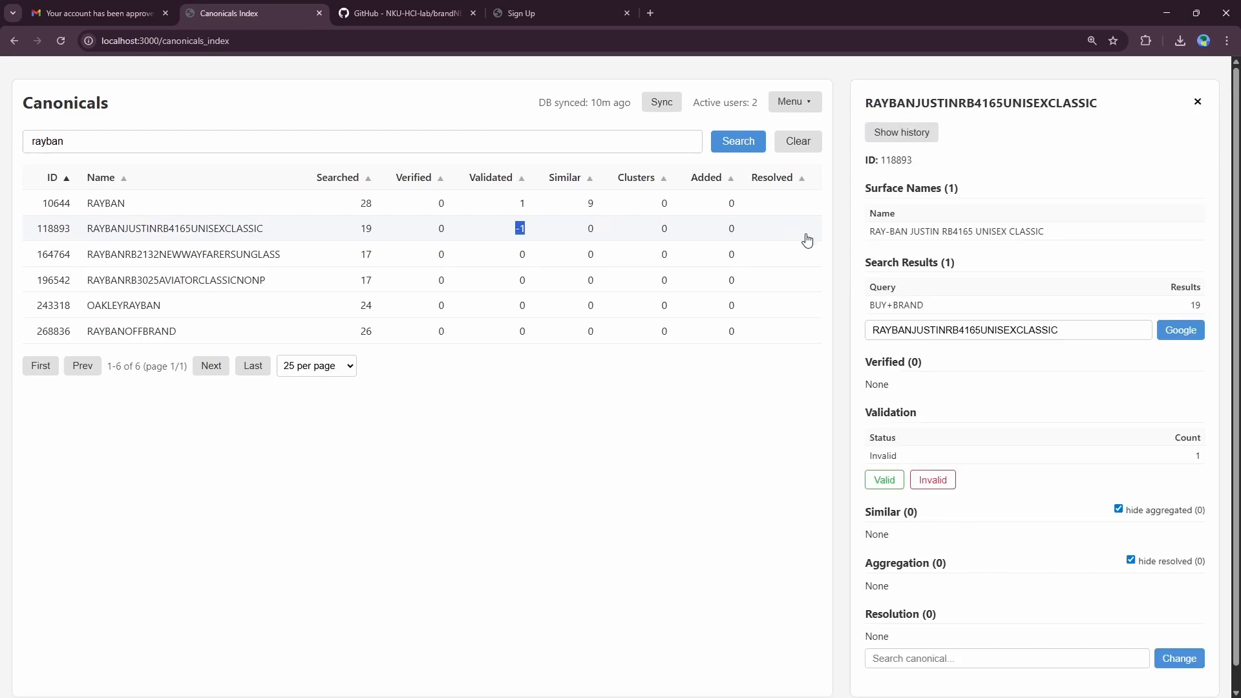
pyautogui.click(1197, 102)
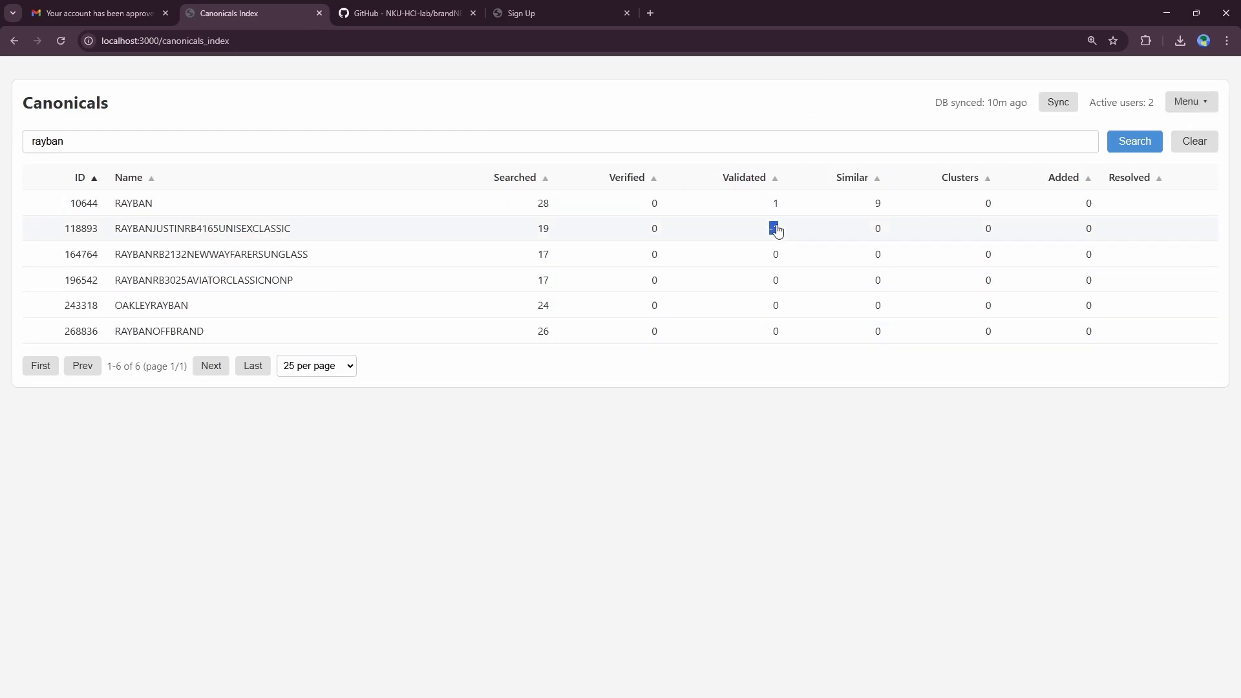
# Step: Mark RAYBANRB2132NEWWAYFARERSUNGLASS and RAYBANRB3025AVIATORCLASSICNONP Invalid, then refresh the results
pyautogui.click(771, 254)
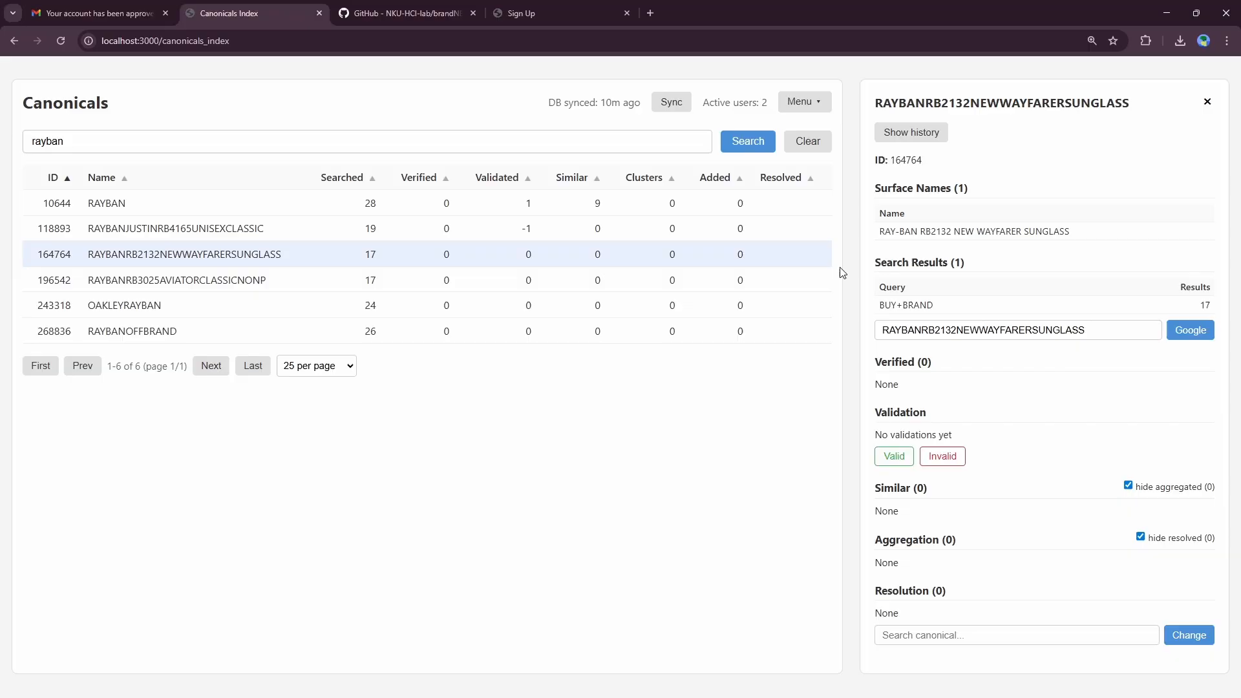
pyautogui.click(945, 456)
pyautogui.click(243, 283)
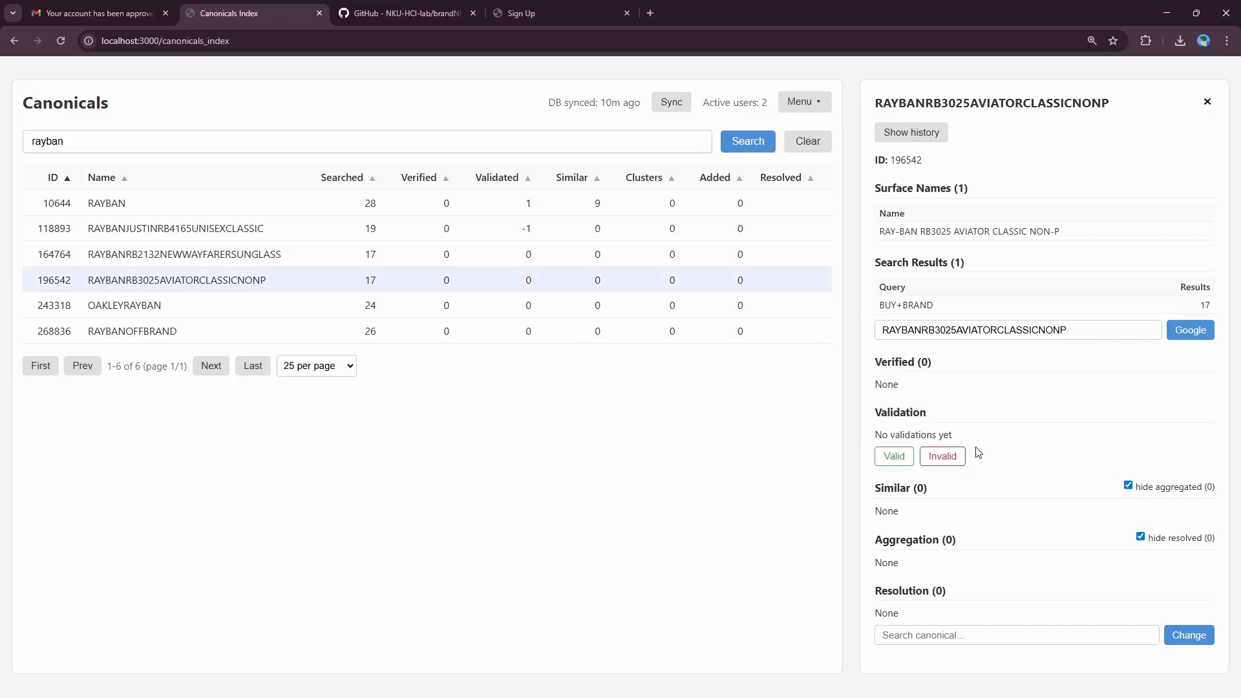
pyautogui.click(956, 460)
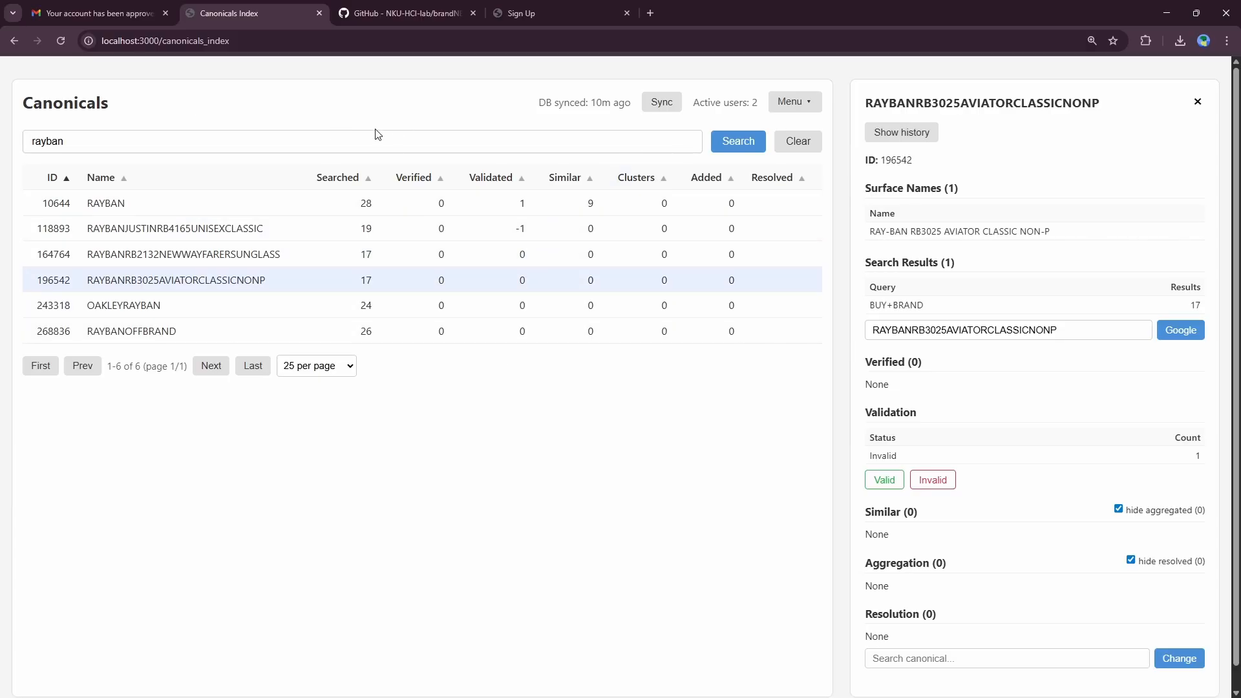
pyautogui.click(731, 150)
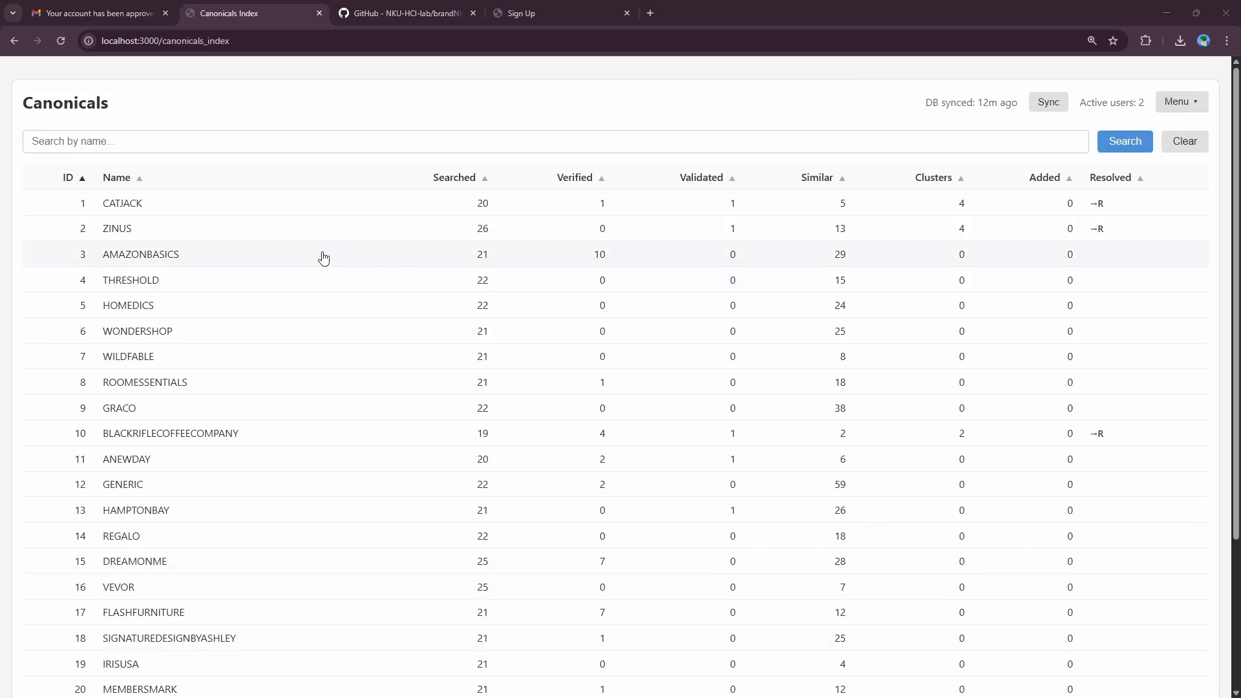
# Step: Open AMAZONBASICS details and highlight its surface names and verified domains list
pyautogui.click(323, 258)
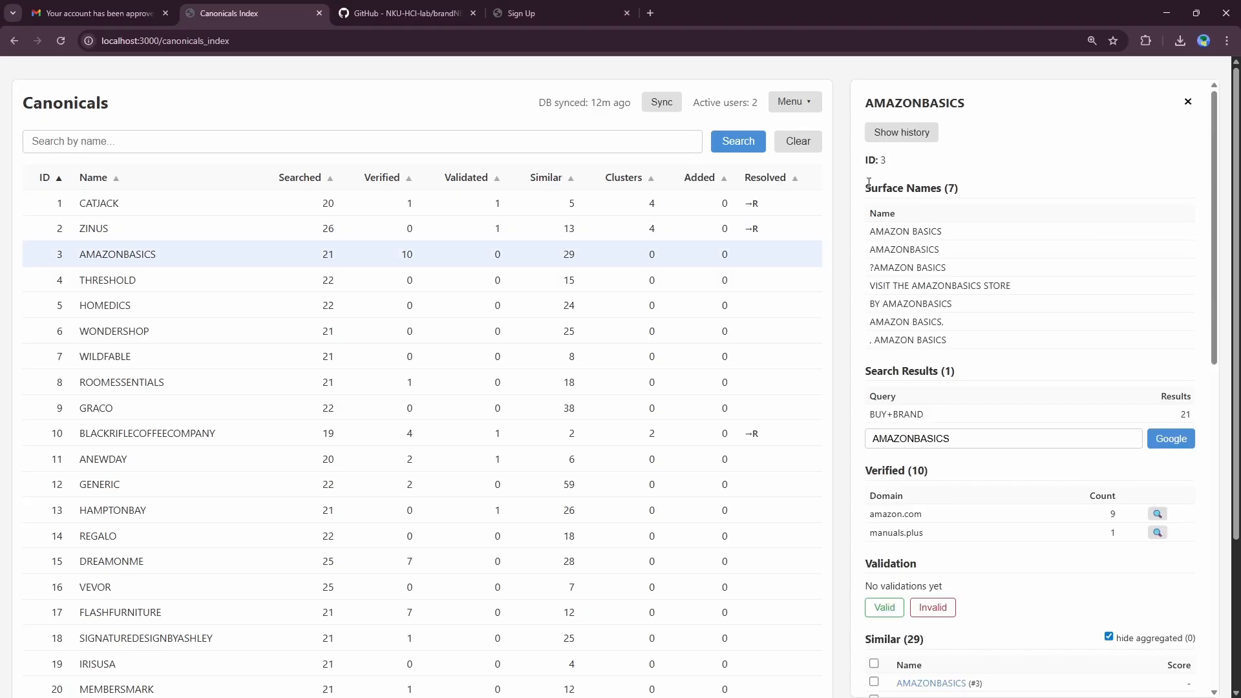
pyautogui.moveTo(868, 183); pyautogui.dragTo(976, 337)
pyautogui.scroll(-2, 969, 333)
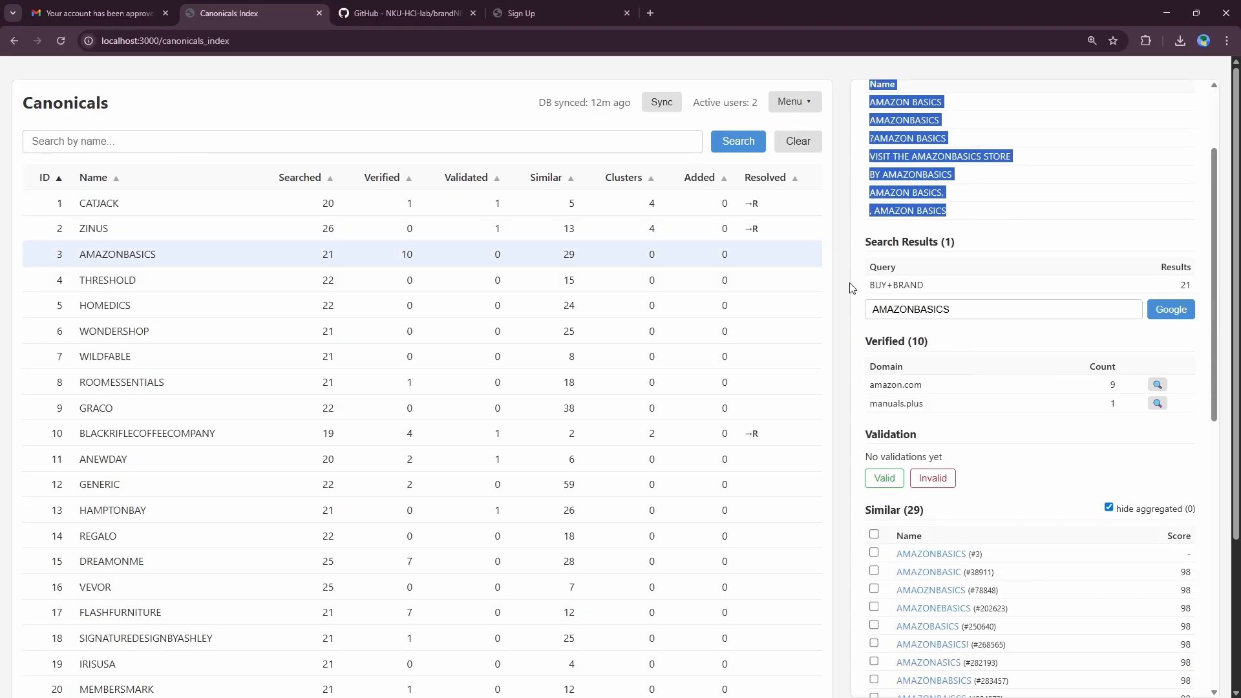
pyautogui.scroll(-1, 910, 303)
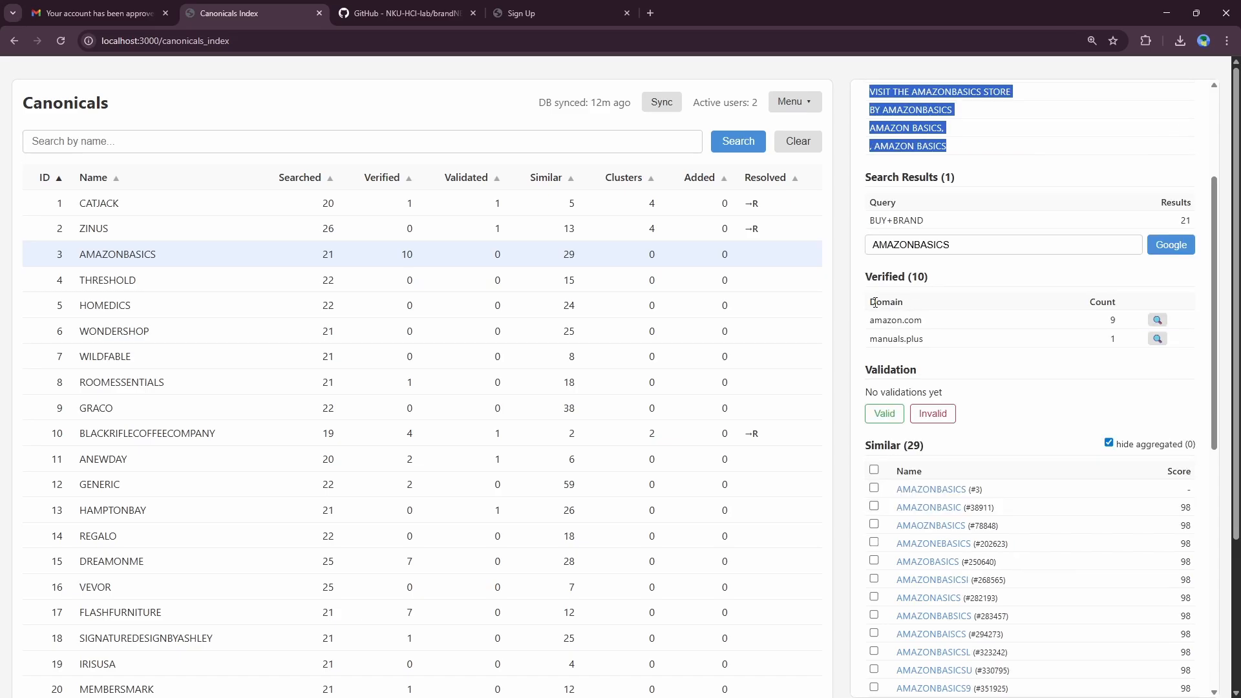
pyautogui.moveTo(867, 280); pyautogui.dragTo(940, 341)
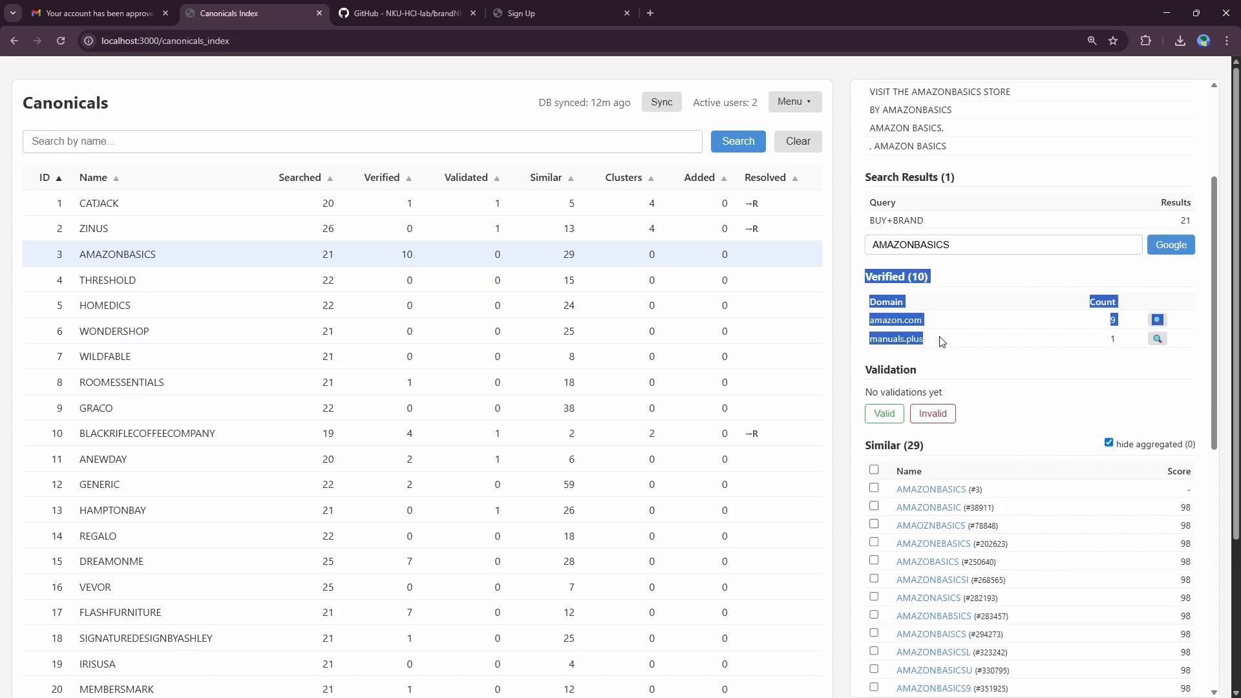
pyautogui.click(940, 335)
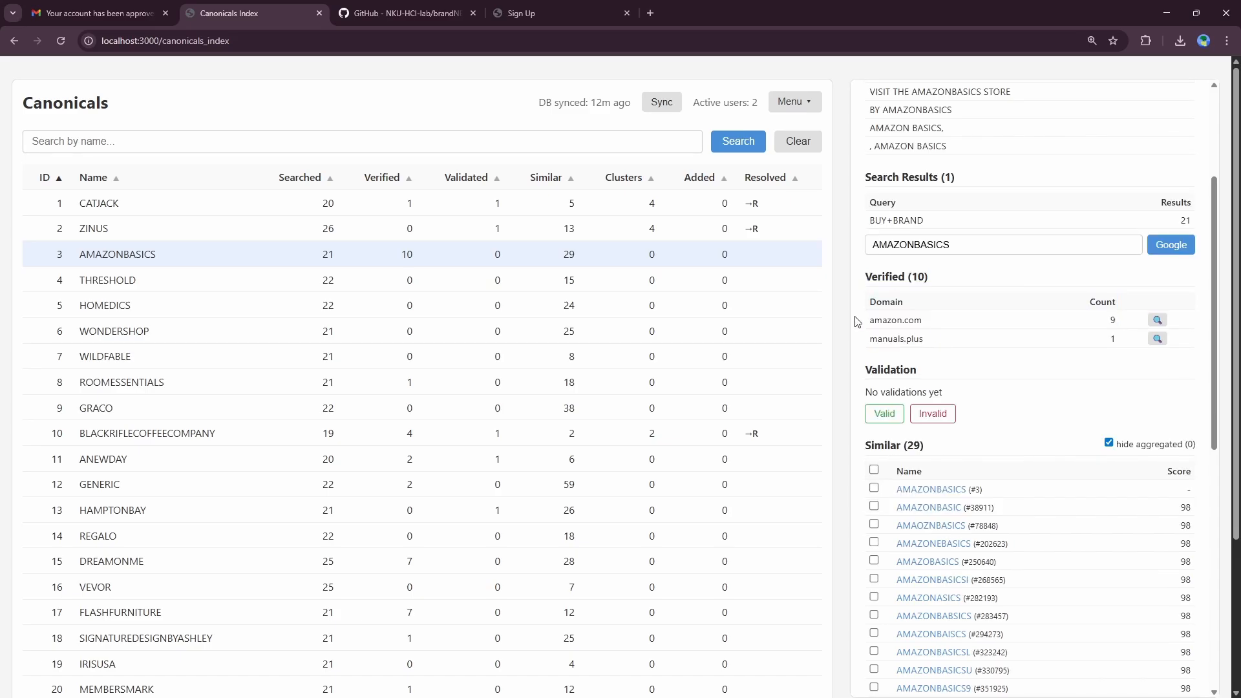
# Step: Highlight the amazon.com and manuals.plus domains and amazon.com's verified count of 9
pyautogui.moveTo(872, 319); pyautogui.dragTo(959, 325)
pyautogui.moveTo(870, 338); pyautogui.dragTo(924, 339)
pyautogui.click(911, 332)
pyautogui.rightClick(937, 351)
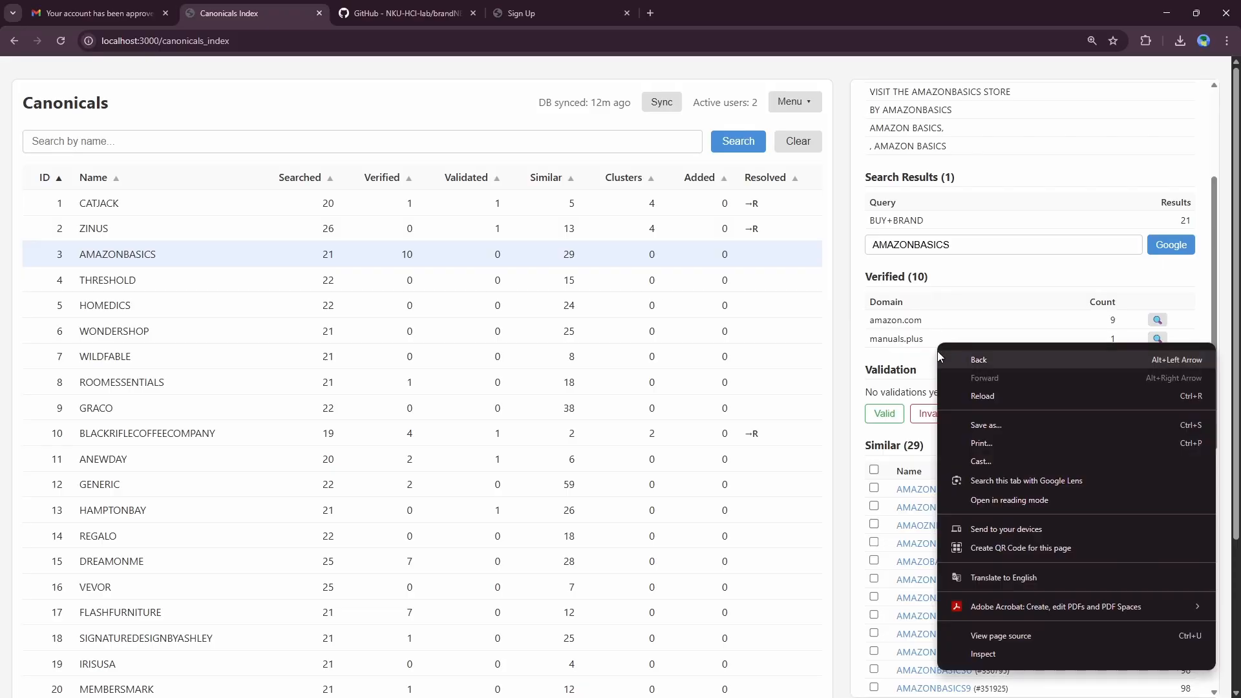
pyautogui.click(922, 338)
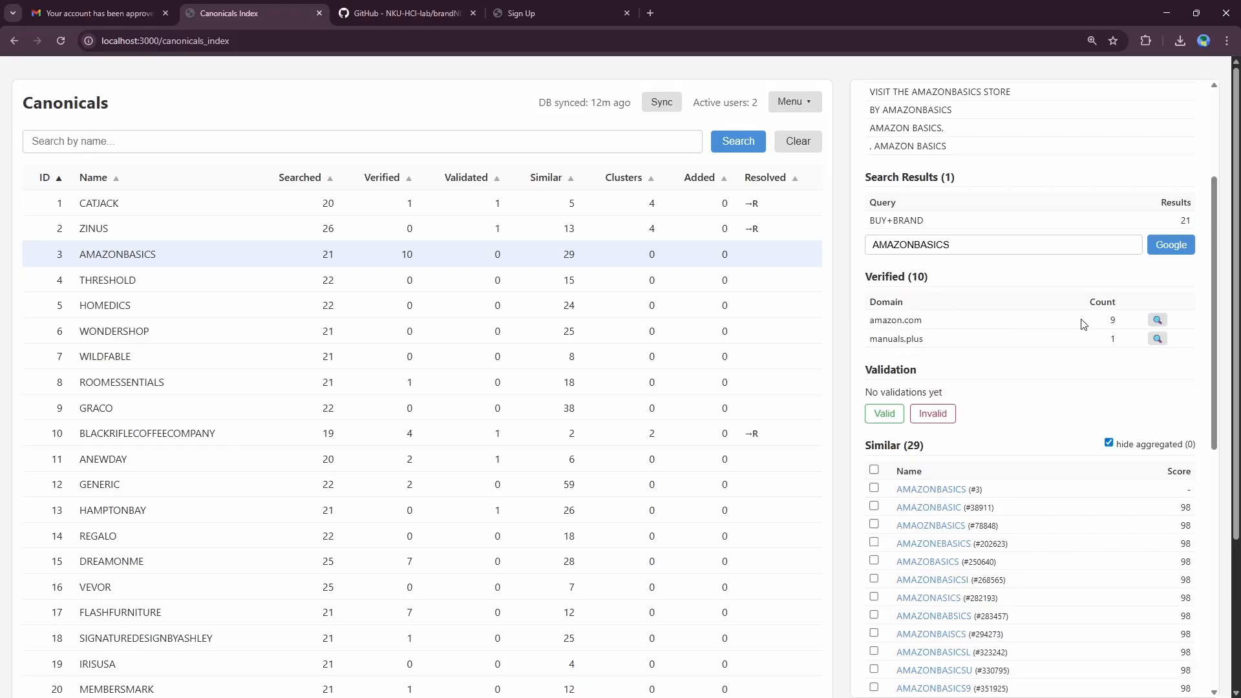
pyautogui.doubleClick(1111, 321)
# Step: Close the Google search for 'AMAZONBASICS amazon.com' and return to the BrandNERD Canonicals Index
pyautogui.click(1157, 321)
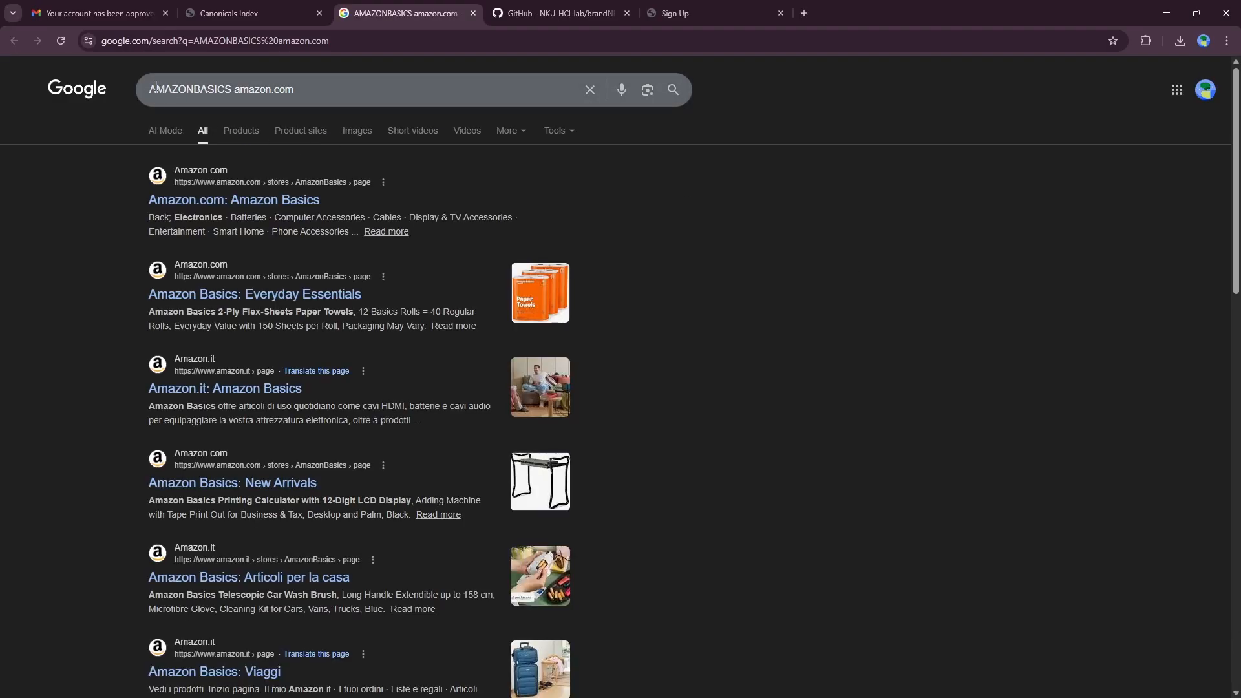
pyautogui.tripleClick(155, 86)
pyautogui.click(1119, 183)
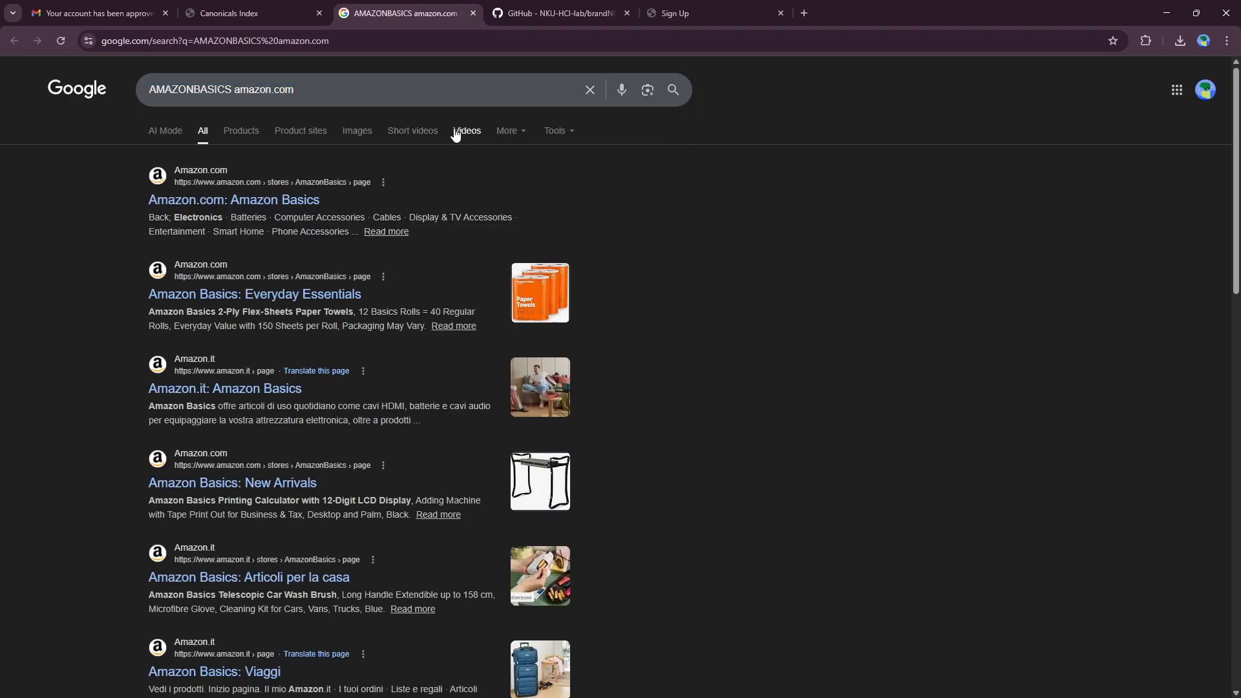
pyautogui.hotkey('ctrl', 'w')
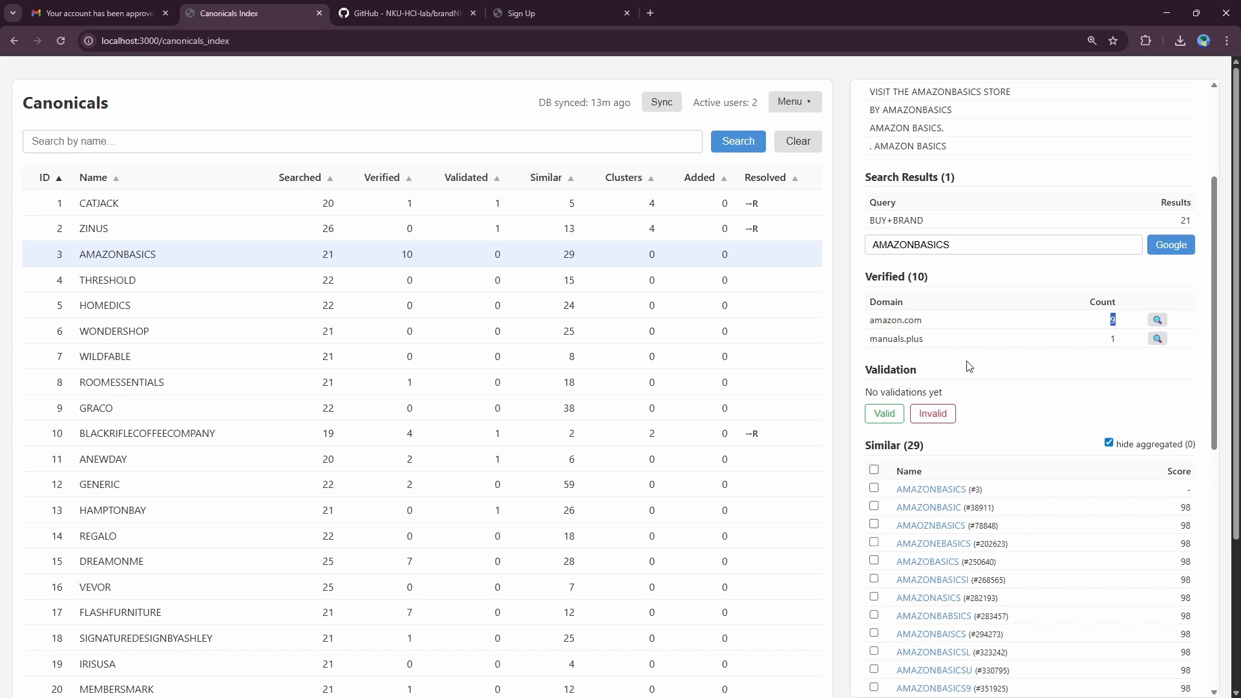
# Step: Mark AMAZONBASICS as Valid under Validation, replacing its 'No validations yet' status
pyautogui.moveTo(869, 375); pyautogui.dragTo(962, 395)
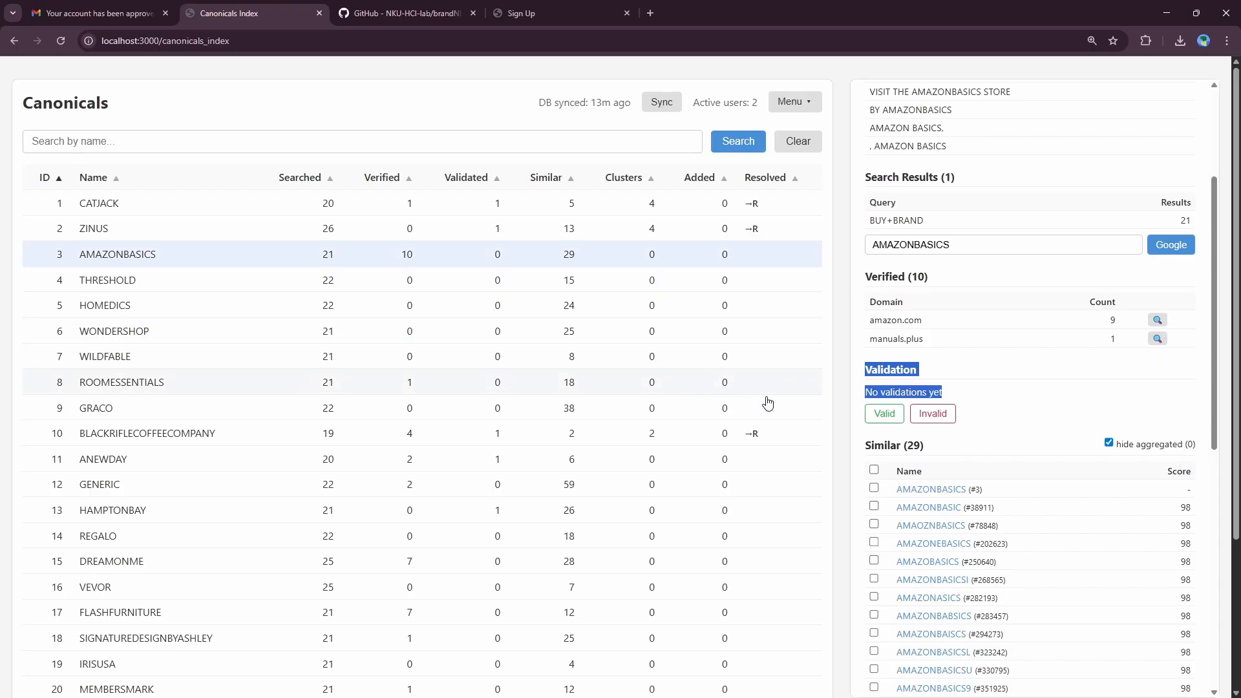
pyautogui.click(880, 419)
pyautogui.scroll(-4, 880, 416)
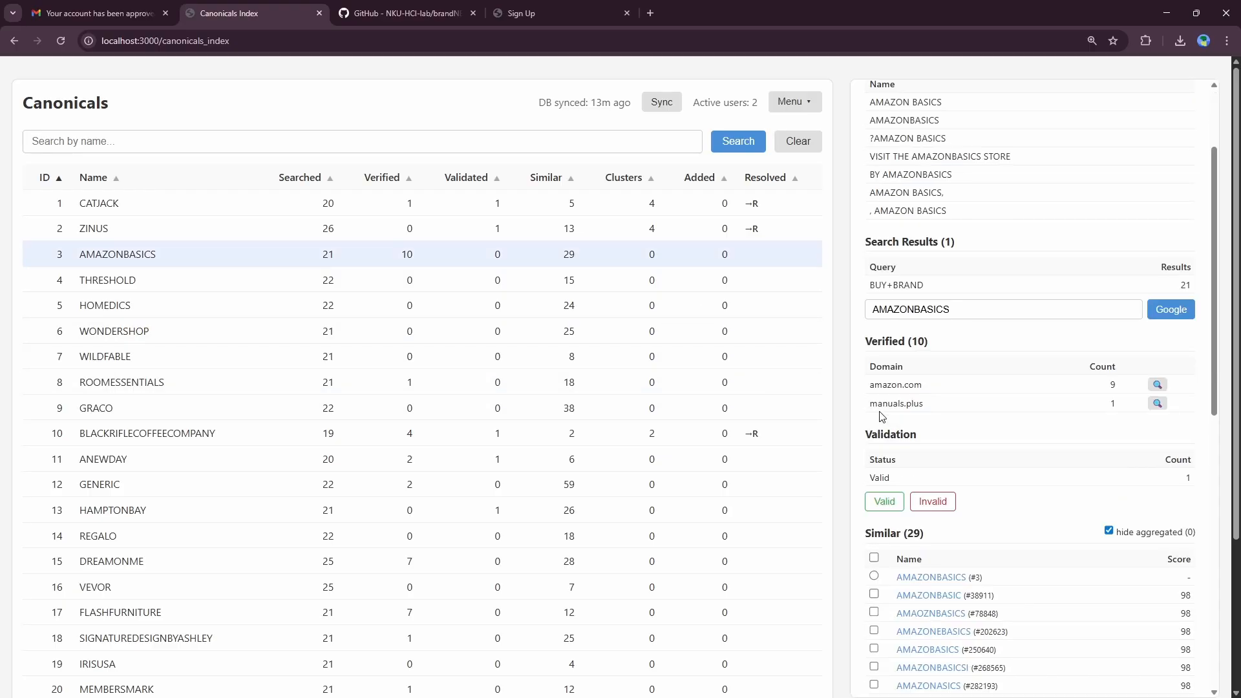
pyautogui.scroll(-2, 874, 384)
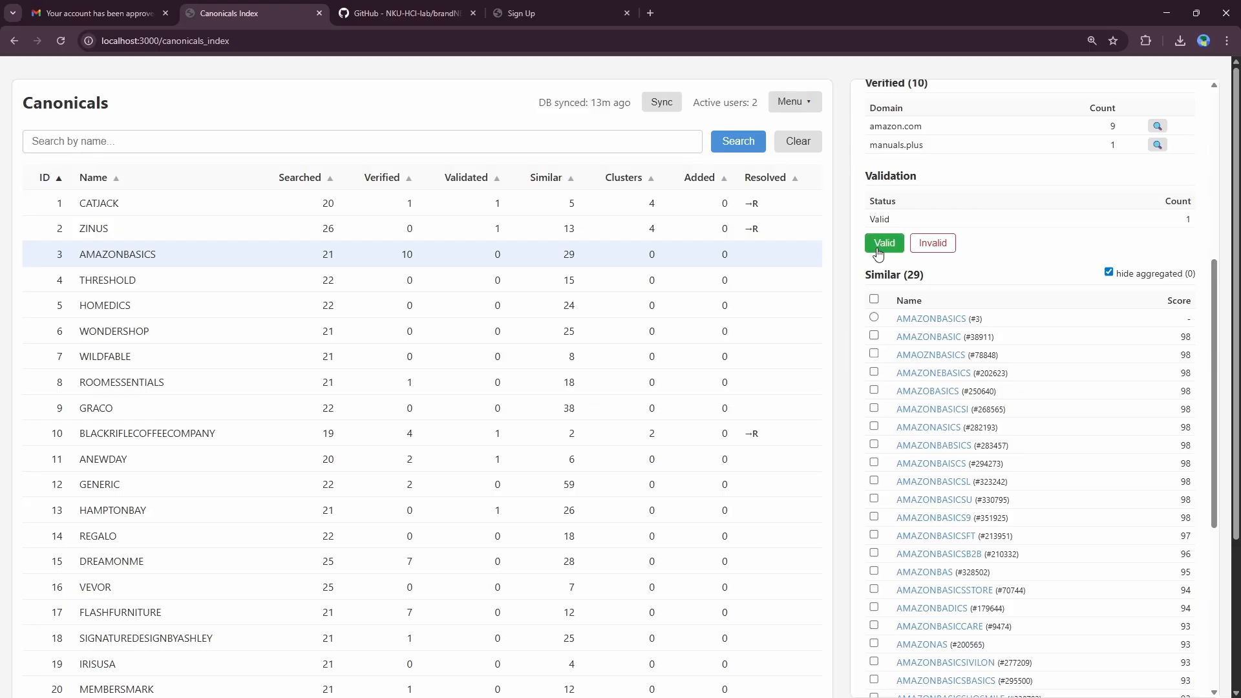
pyautogui.scroll(1, 878, 253)
pyautogui.scroll(5, 928, 260)
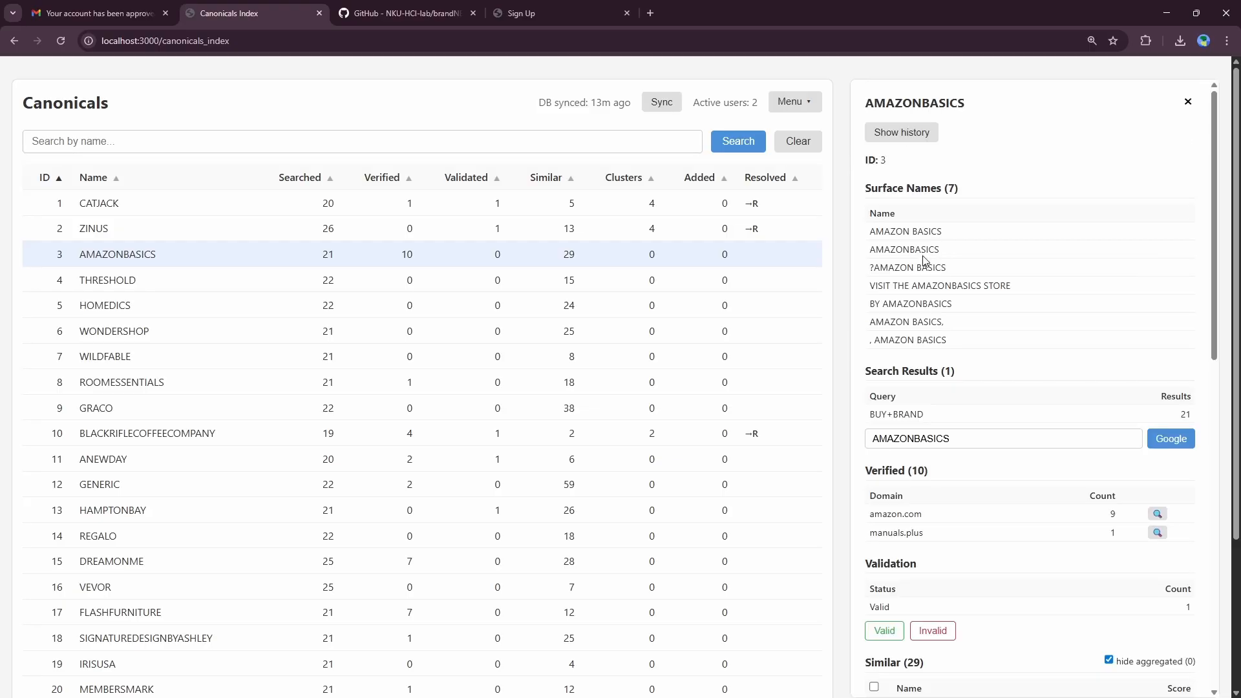
pyautogui.scroll(-5, 931, 269)
pyautogui.scroll(-1, 937, 278)
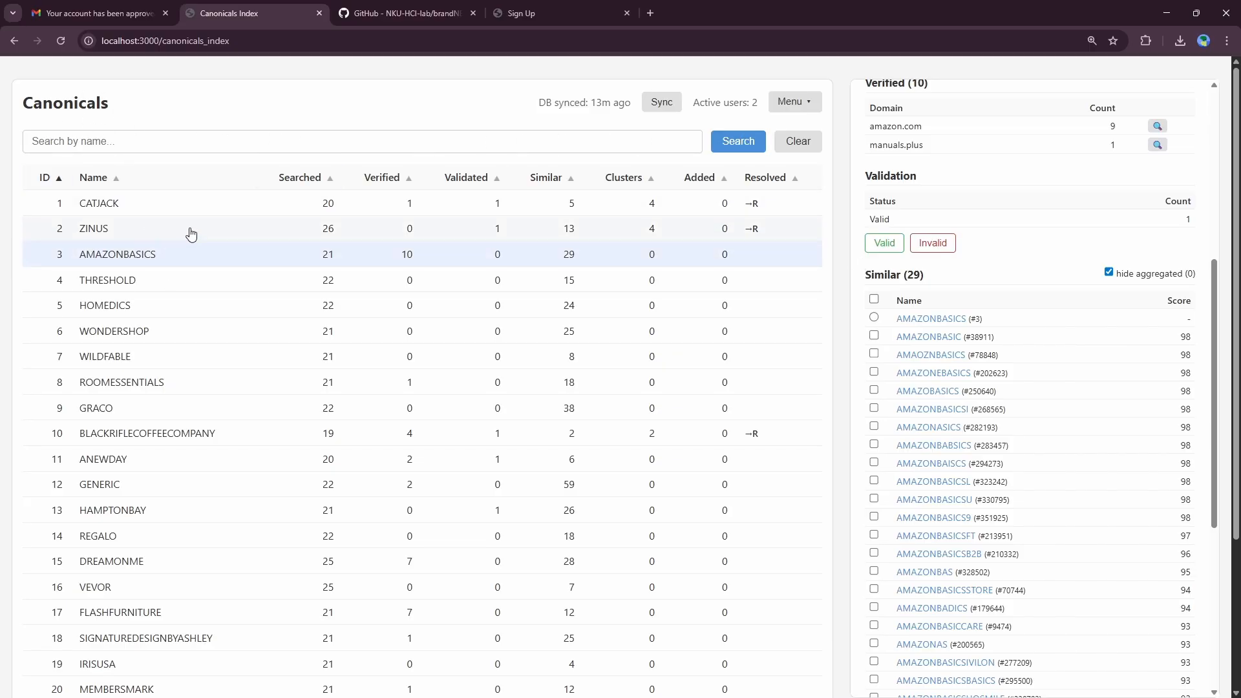
# Step: Clear and reload the canonicals table, then reselect the AMAZONBASICS row
pyautogui.click(785, 150)
pyautogui.moveTo(108, 255); pyautogui.dragTo(115, 256)
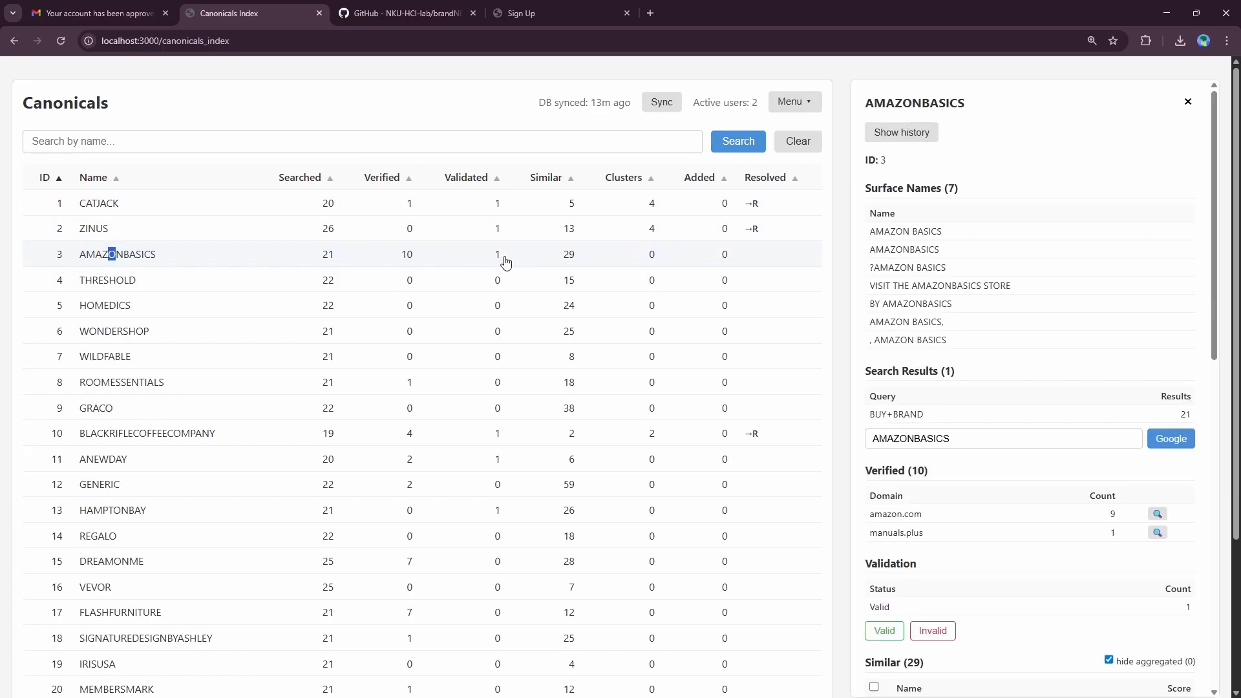
pyautogui.scroll(-2, 1011, 301)
pyautogui.scroll(-5, 1011, 301)
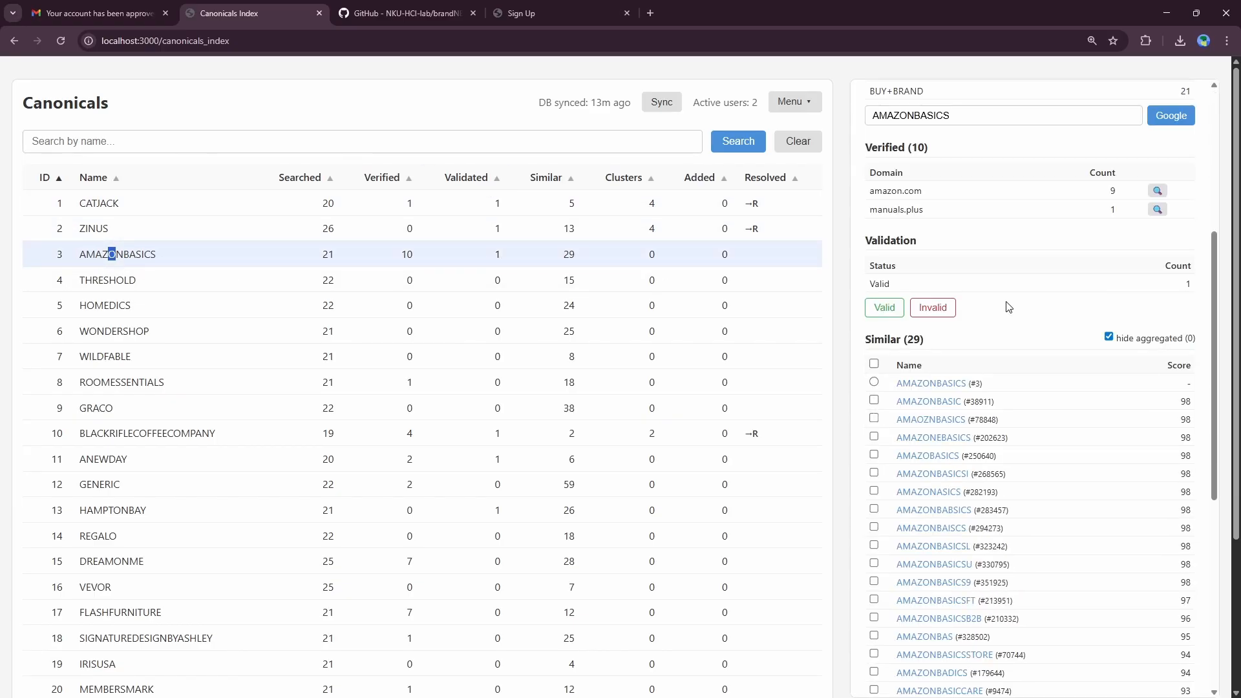
# Step: Review the Similar (29) list, led by AMAZONBASIC and AMAOZNBASICS scoring 98
pyautogui.moveTo(868, 206); pyautogui.dragTo(1134, 591)
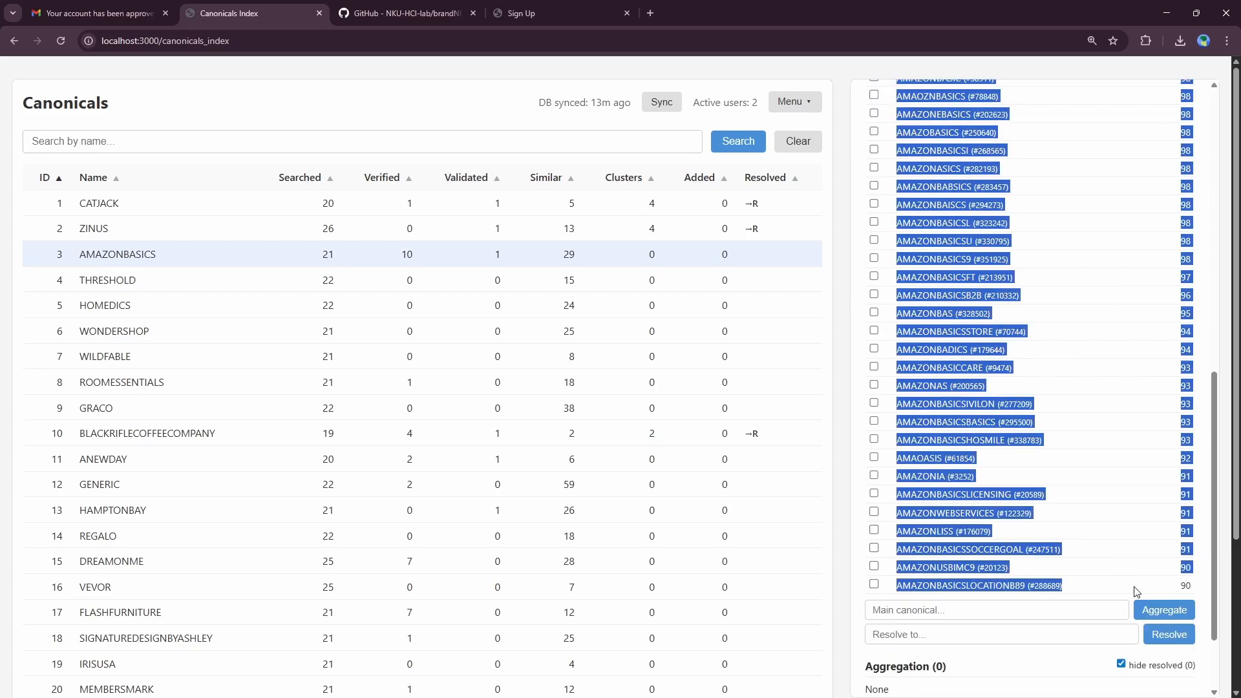
pyautogui.scroll(3, 1081, 427)
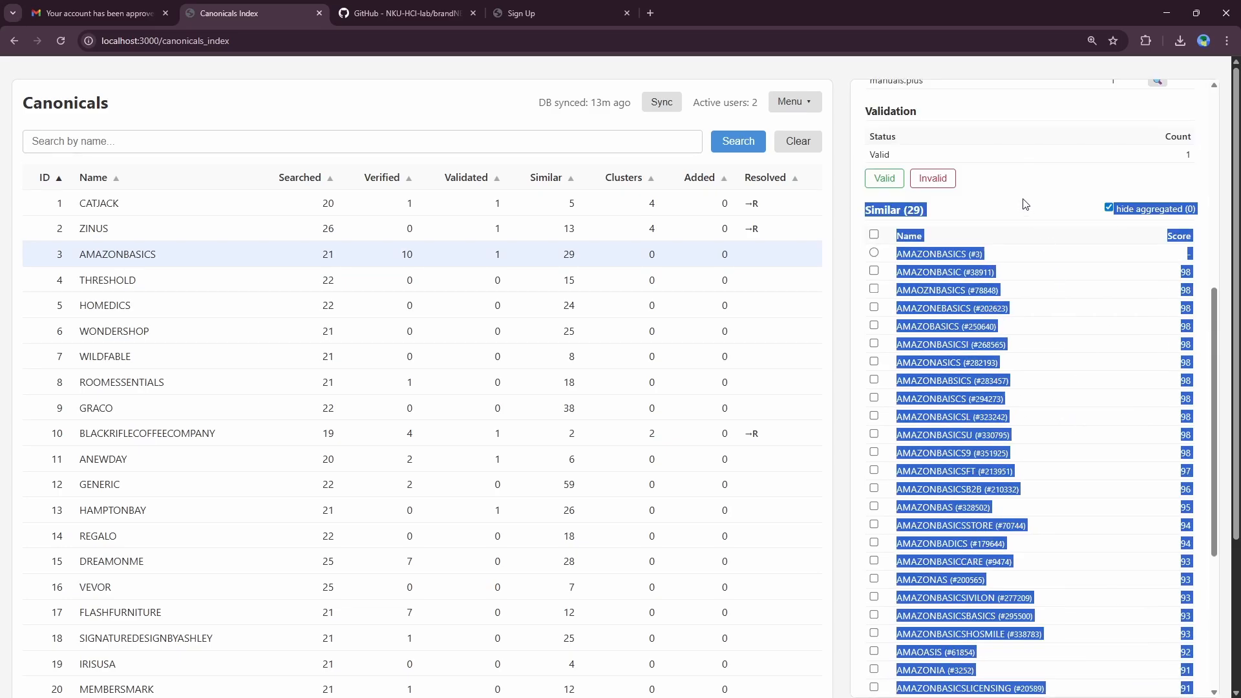
pyautogui.click(1022, 204)
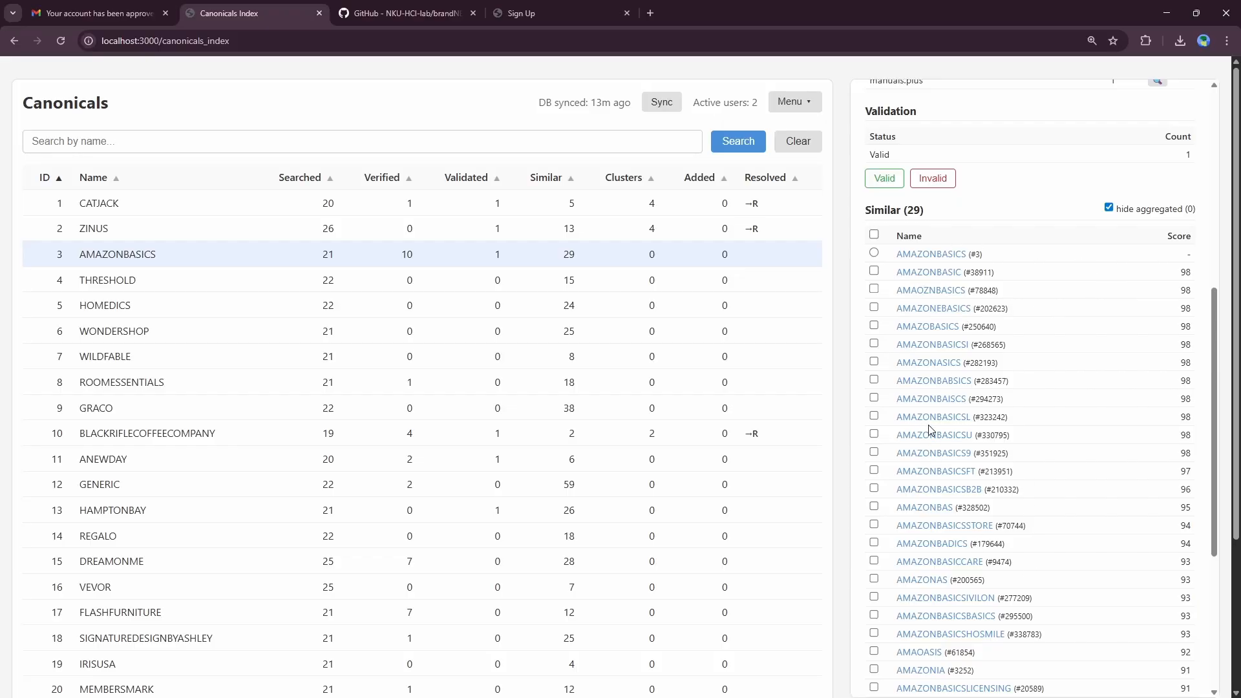
pyautogui.scroll(-2, 953, 317)
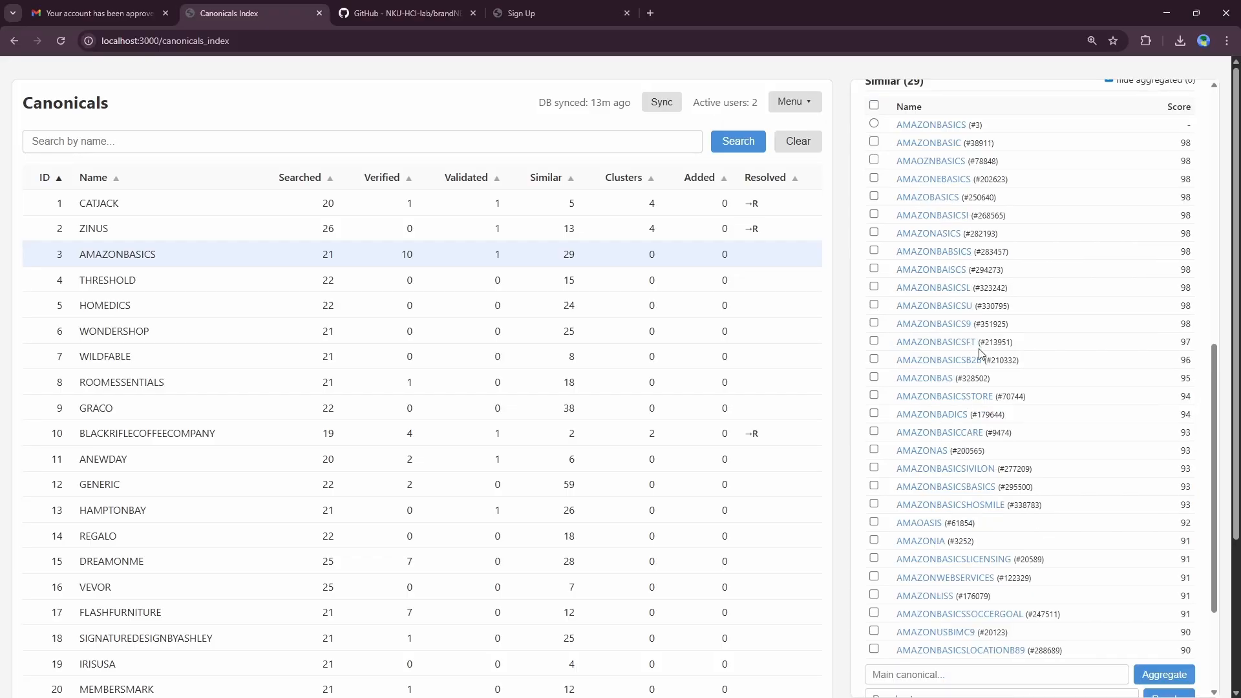
pyautogui.scroll(-1, 981, 352)
pyautogui.scroll(2, 937, 268)
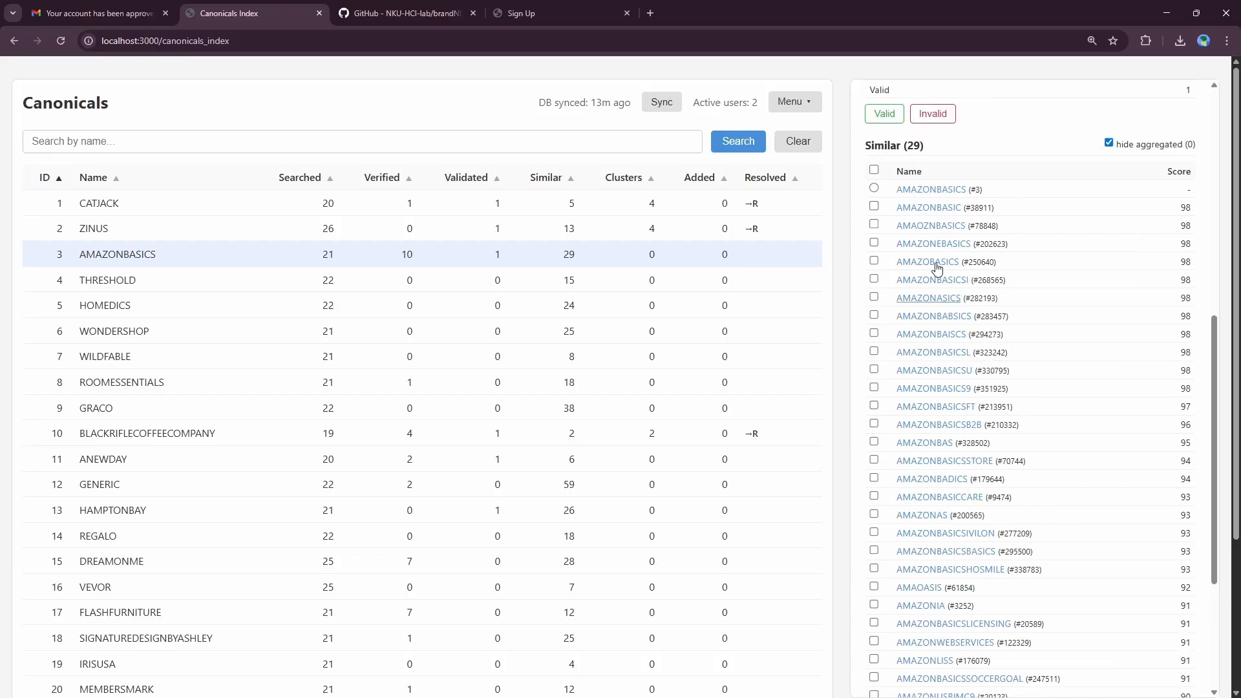
# Step: Choose AMAZONBASICS (#3) as main and tick variants AMAZONBASIC, AMAOZNBASICS, AMAZONEBASICS through AMAZONBASICSU
pyautogui.click(875, 189)
pyautogui.scroll(1, 929, 163)
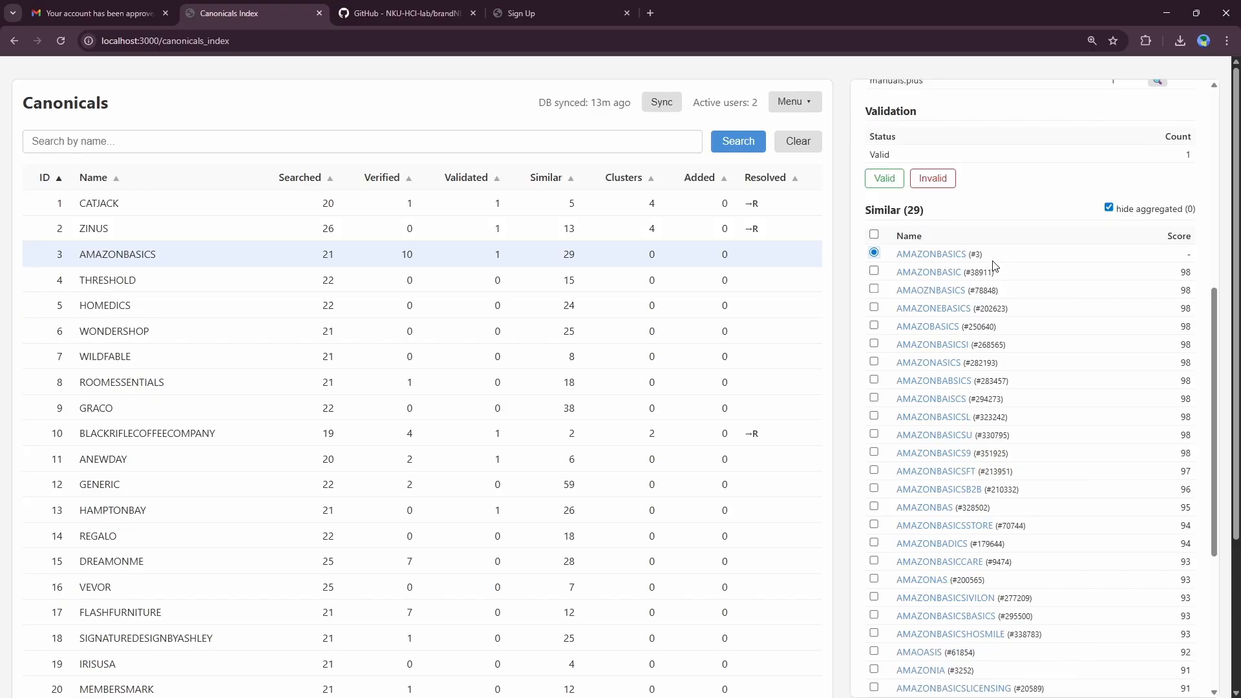
pyautogui.scroll(-1, 1003, 267)
pyautogui.click(873, 207)
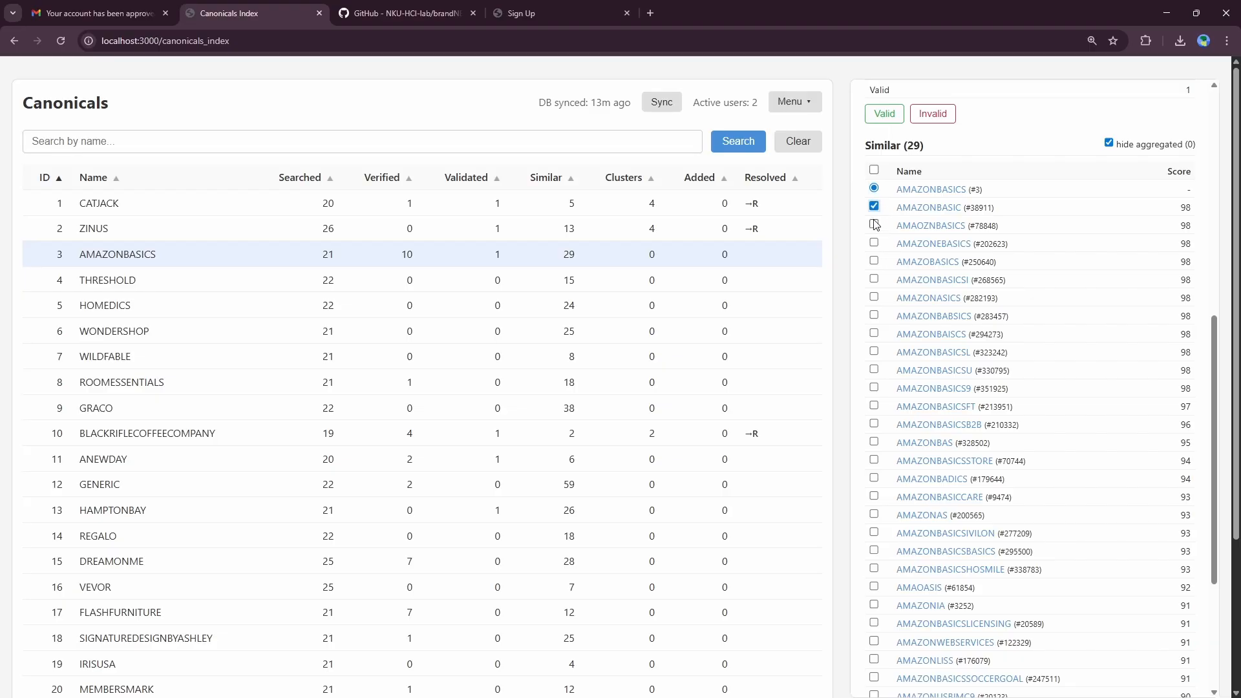
pyautogui.click(873, 224)
pyautogui.click(874, 243)
pyautogui.click(873, 261)
pyautogui.click(873, 279)
pyautogui.click(873, 315)
pyautogui.click(873, 297)
pyautogui.click(874, 333)
pyautogui.click(874, 351)
pyautogui.click(874, 370)
# Step: Tick the remaining variants from AMAZONBASICS9 and AMAZONBASICSFT down to AMAZONBASICSLICENSING
pyautogui.click(874, 388)
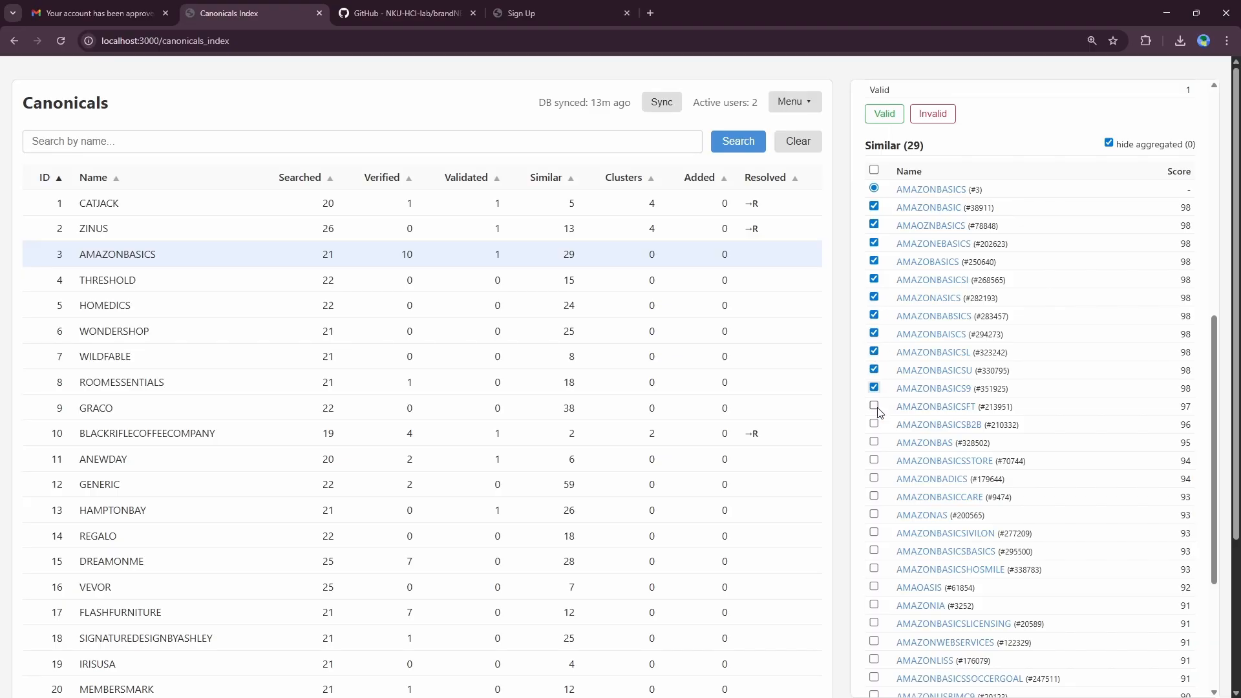
pyautogui.click(874, 406)
pyautogui.click(873, 424)
pyautogui.click(874, 442)
pyautogui.rightClick(1030, 143)
pyautogui.click(1030, 116)
pyautogui.click(873, 460)
pyautogui.click(873, 478)
pyautogui.scroll(-1, 898, 517)
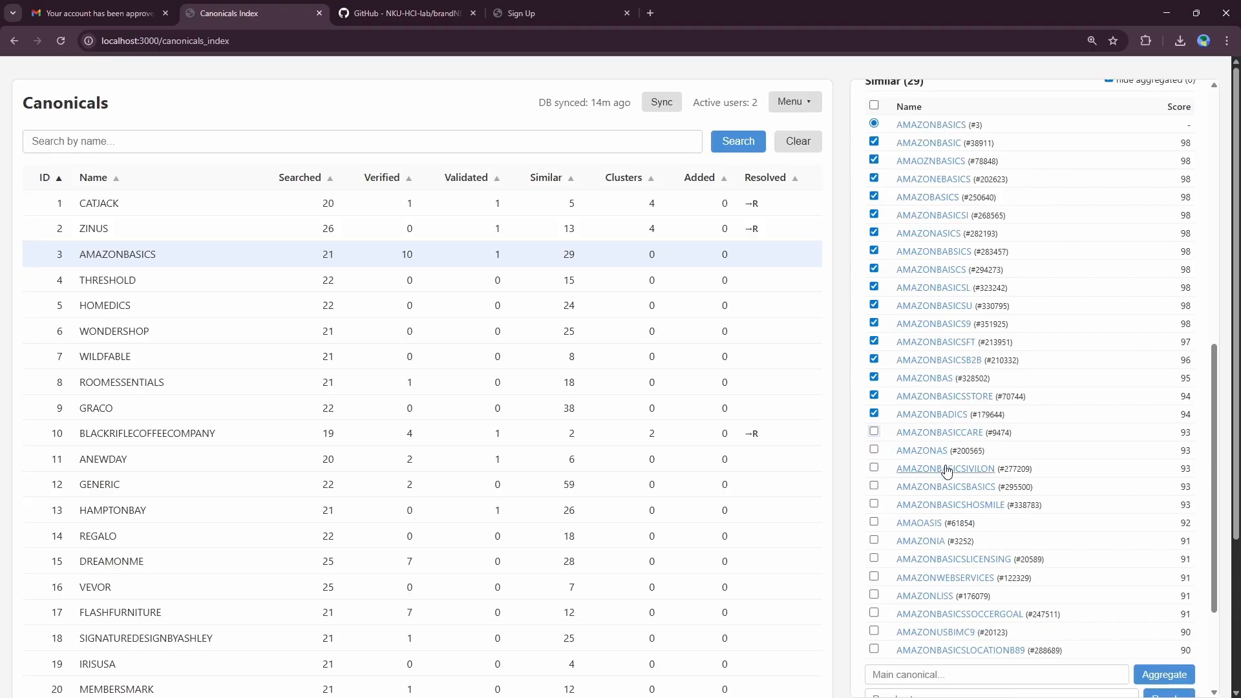
pyautogui.click(874, 485)
pyautogui.click(874, 467)
pyautogui.scroll(-1, 999, 509)
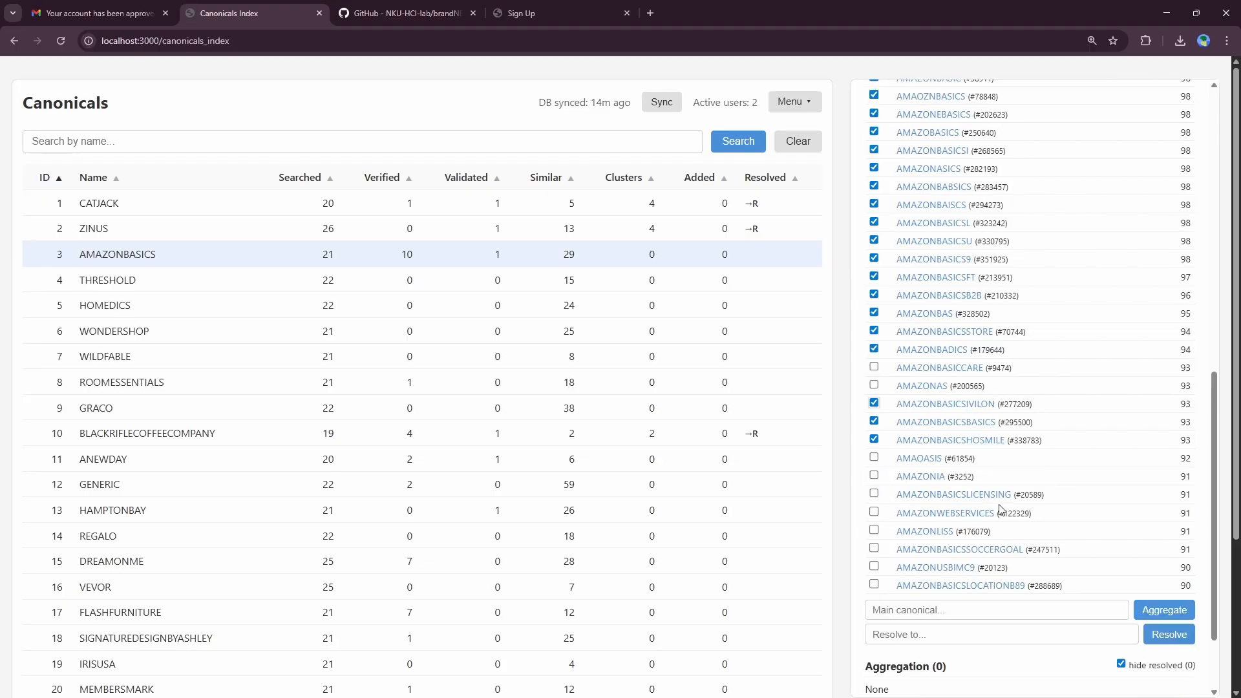
pyautogui.click(873, 494)
# Step: Scroll through the Similar list, leaving non-matches like AMAZONAS and AMAZONWEBSERVICES unticked
pyautogui.scroll(3, 1046, 456)
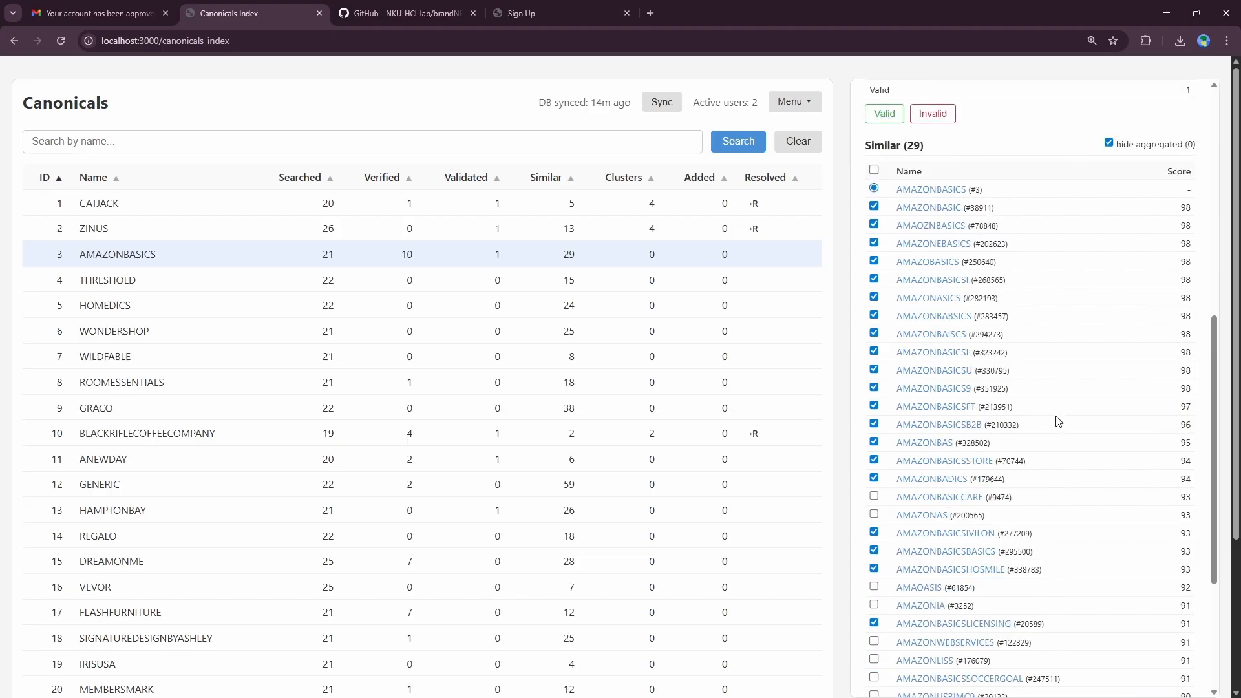
pyautogui.scroll(1, 1060, 236)
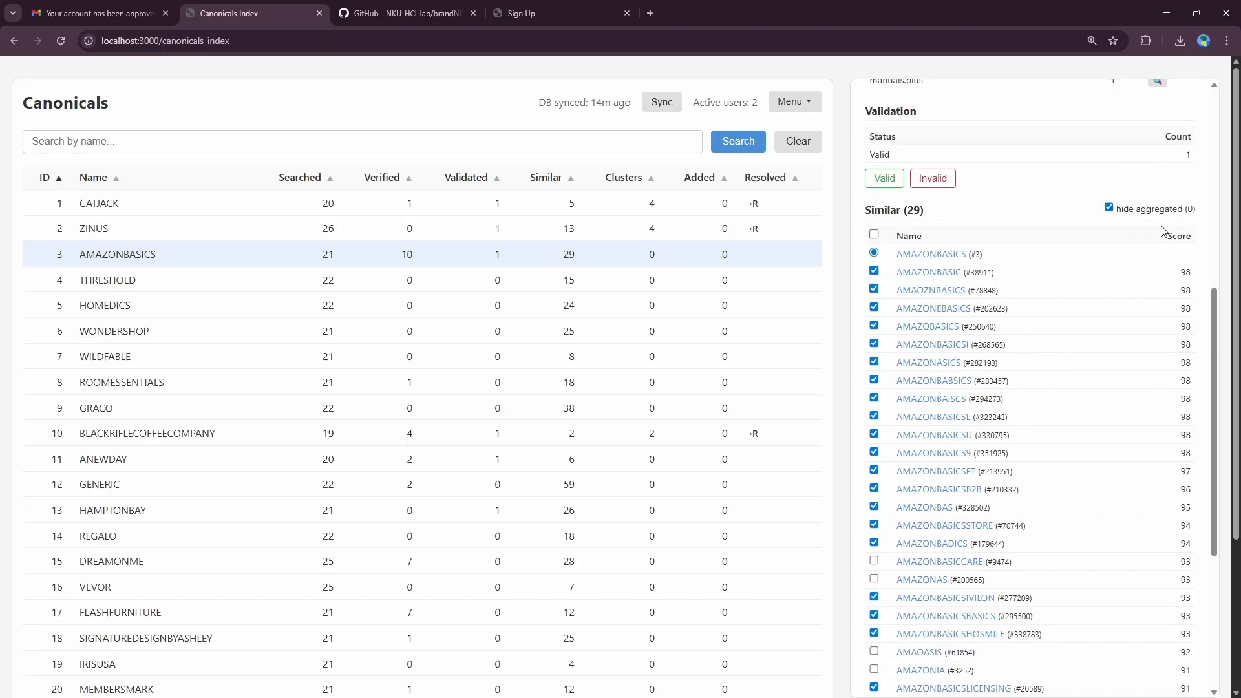
pyautogui.scroll(-2, 1169, 323)
pyautogui.scroll(2, 1167, 363)
pyautogui.scroll(-1, 1159, 282)
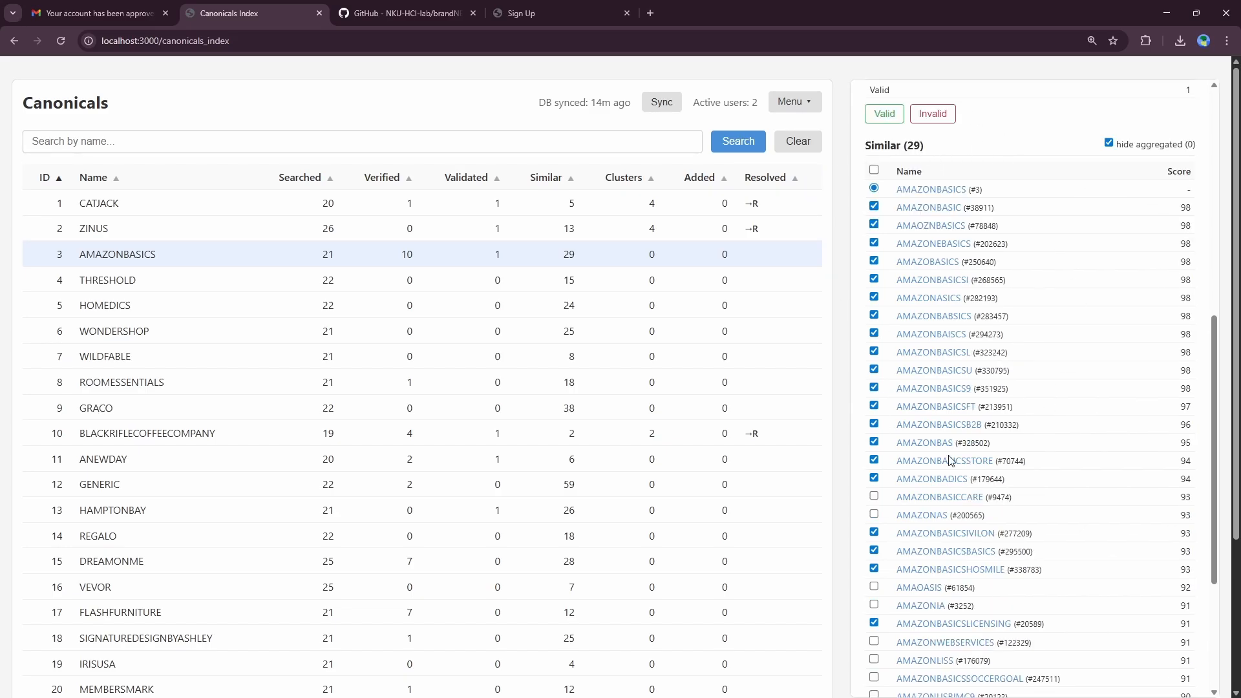
pyautogui.scroll(-1, 1090, 451)
pyautogui.scroll(-1, 1090, 451)
pyautogui.scroll(3, 1098, 438)
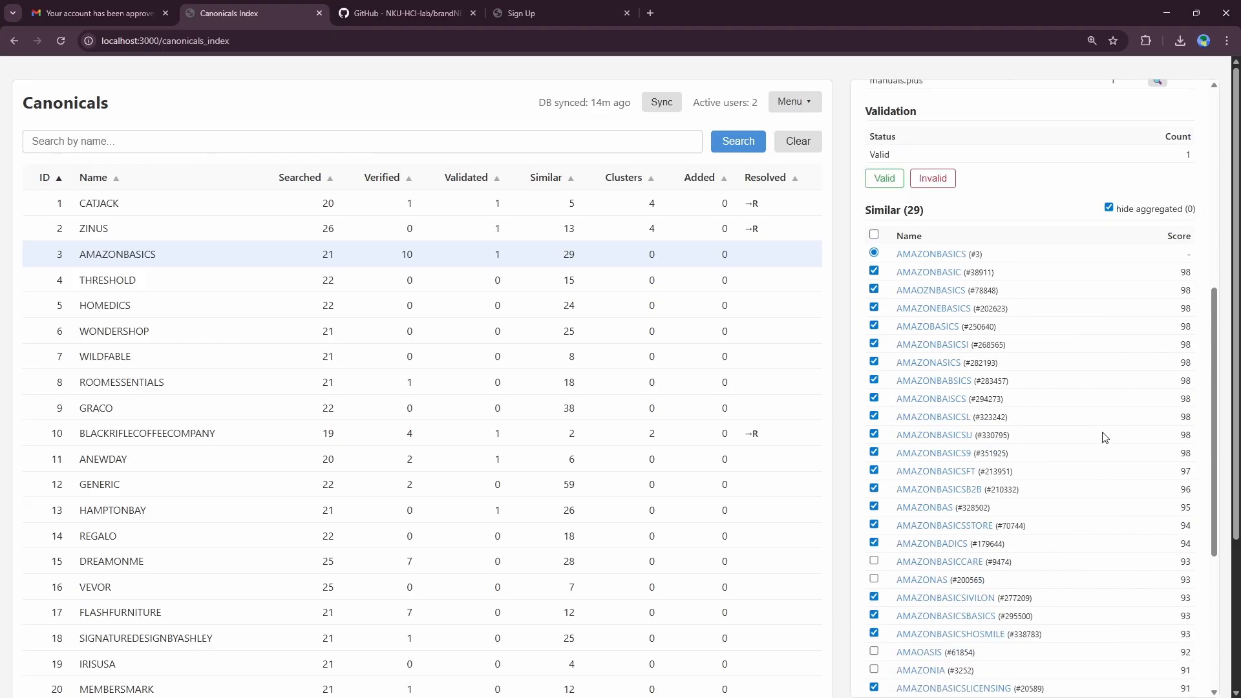
pyautogui.scroll(-1, 1105, 431)
pyautogui.scroll(1, 1106, 414)
pyautogui.scroll(1, 892, 262)
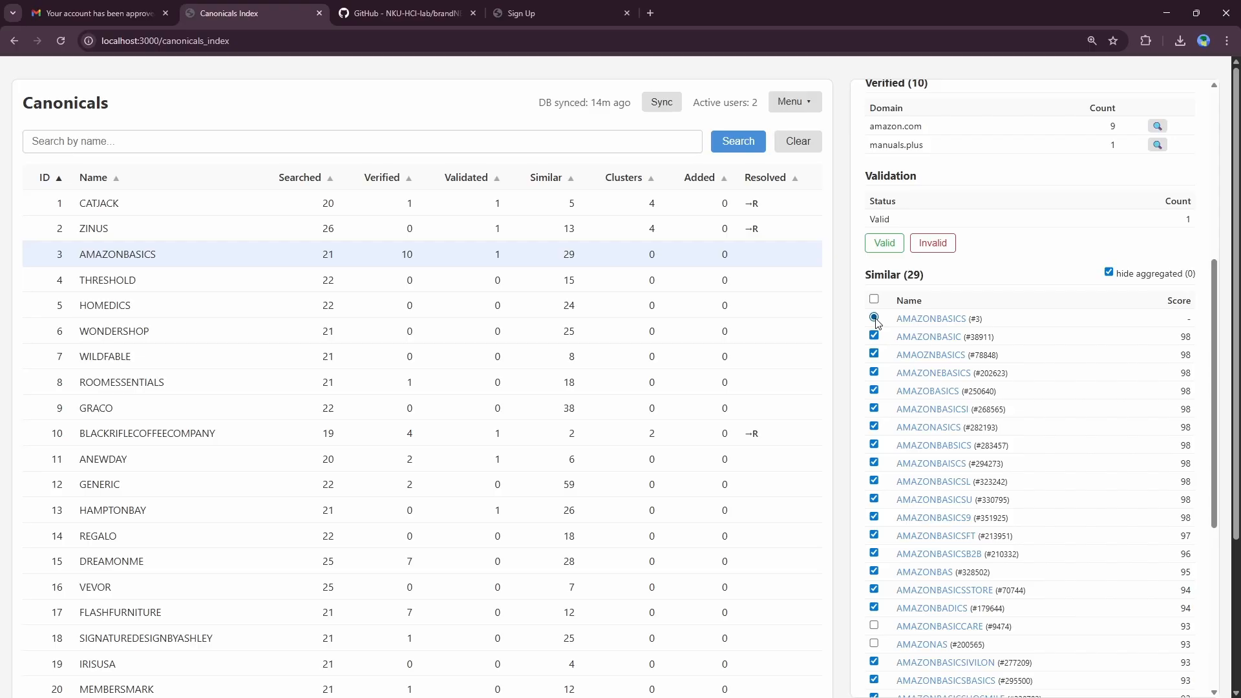
pyautogui.scroll(-1, 876, 346)
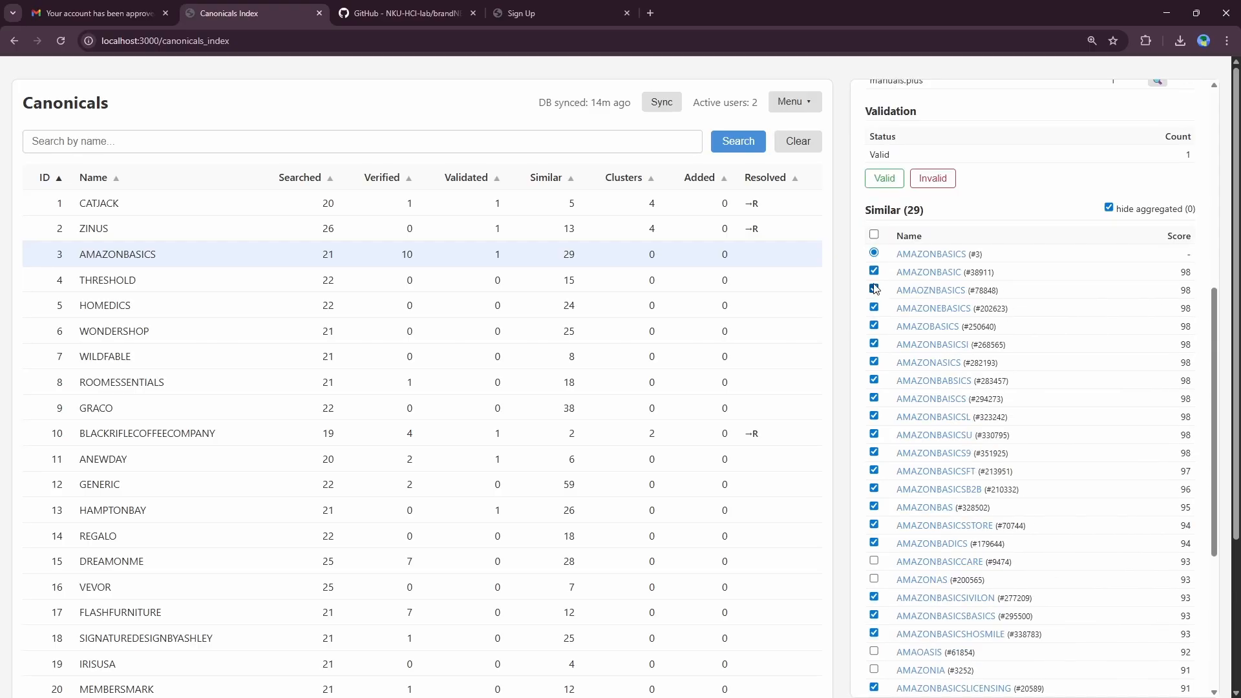
pyautogui.scroll(-1, 889, 354)
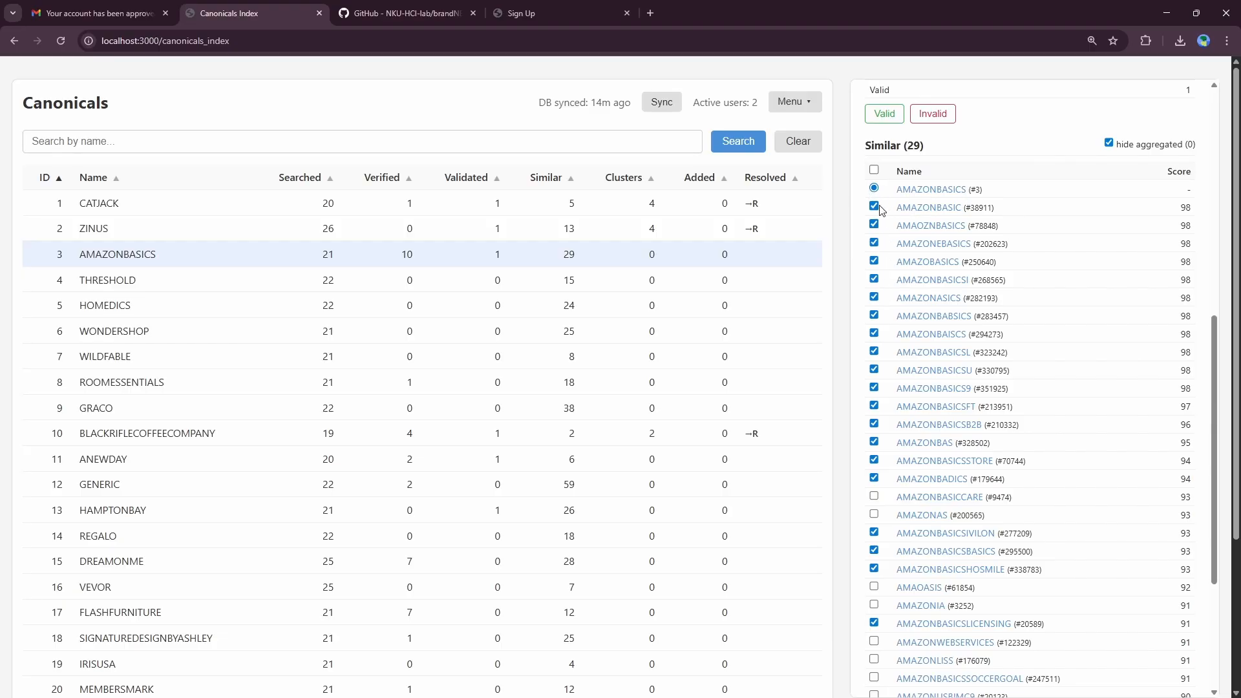
pyautogui.scroll(-2, 956, 549)
pyautogui.scroll(3, 950, 231)
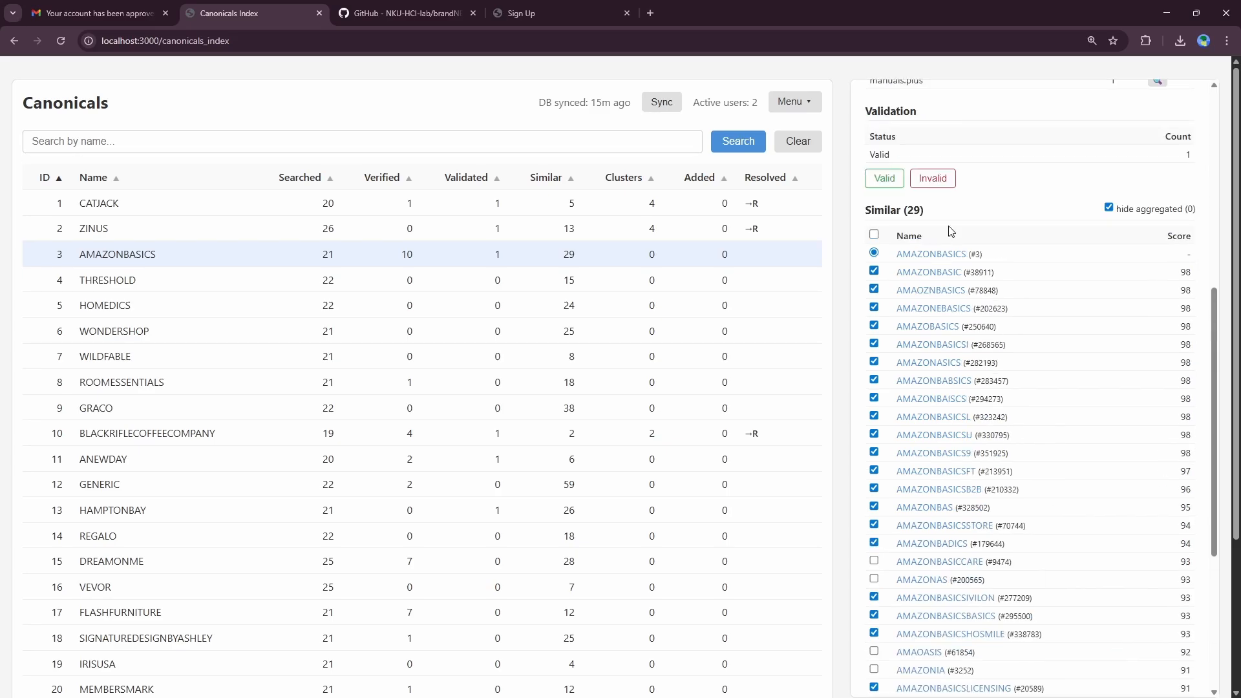
pyautogui.scroll(-1, 974, 269)
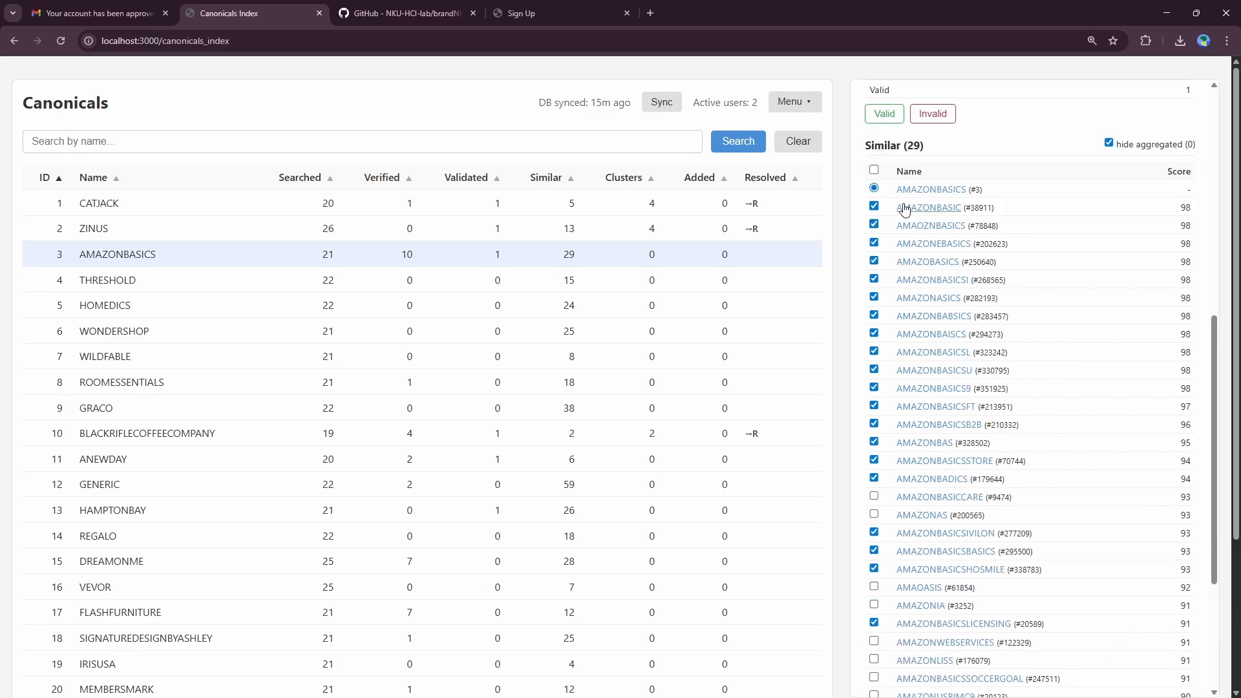
pyautogui.scroll(-3, 911, 223)
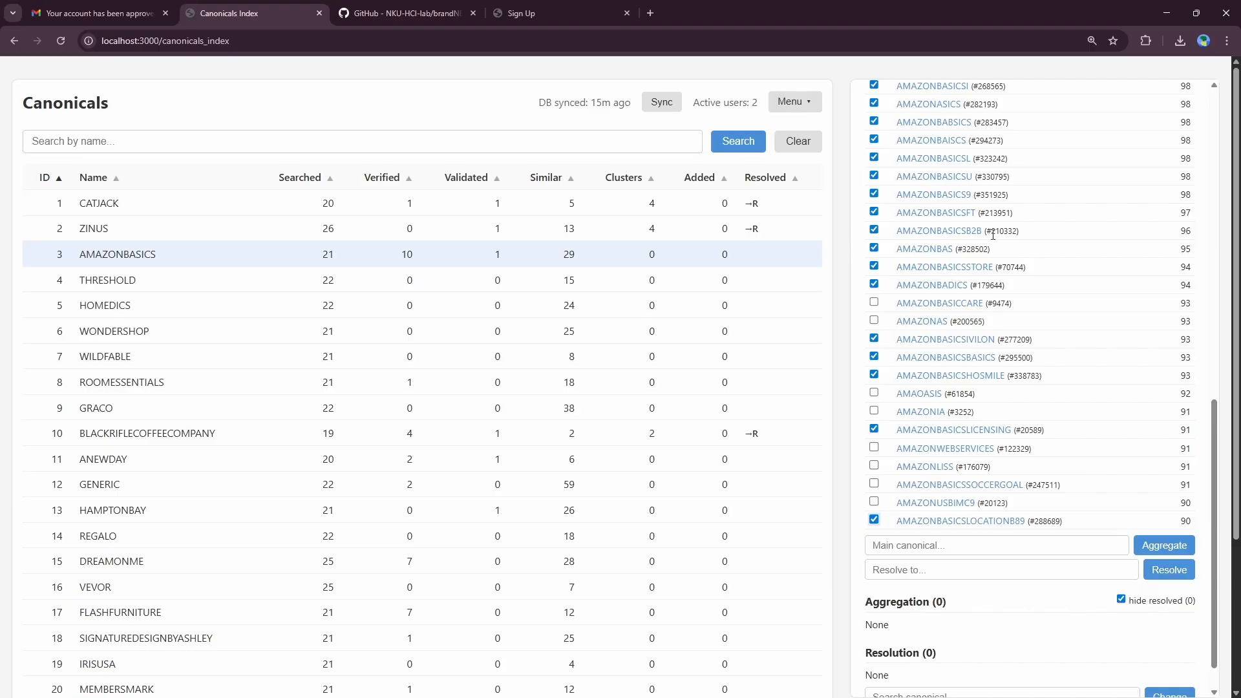
pyautogui.scroll(-1, 993, 234)
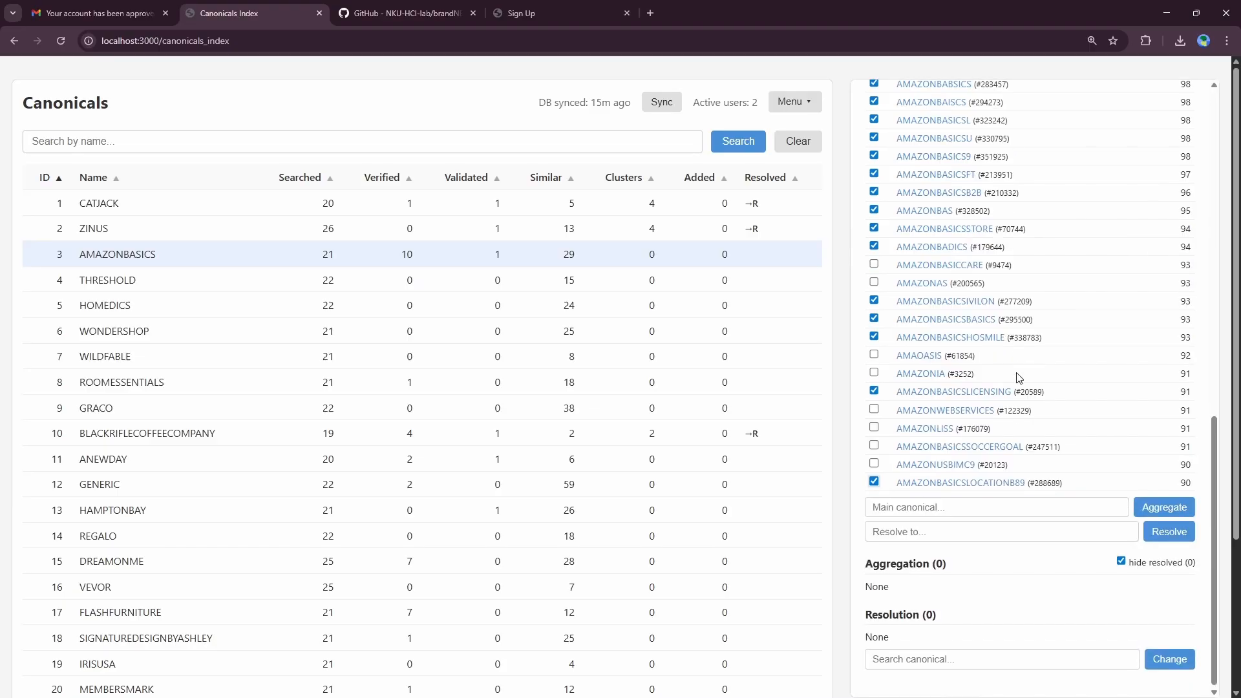
# Step: Aggregate the 21 ticked variants under AMAZONBASICS (#3) and check the Aggregation (21) table
pyautogui.click(1171, 508)
pyautogui.scroll(-7, 1128, 481)
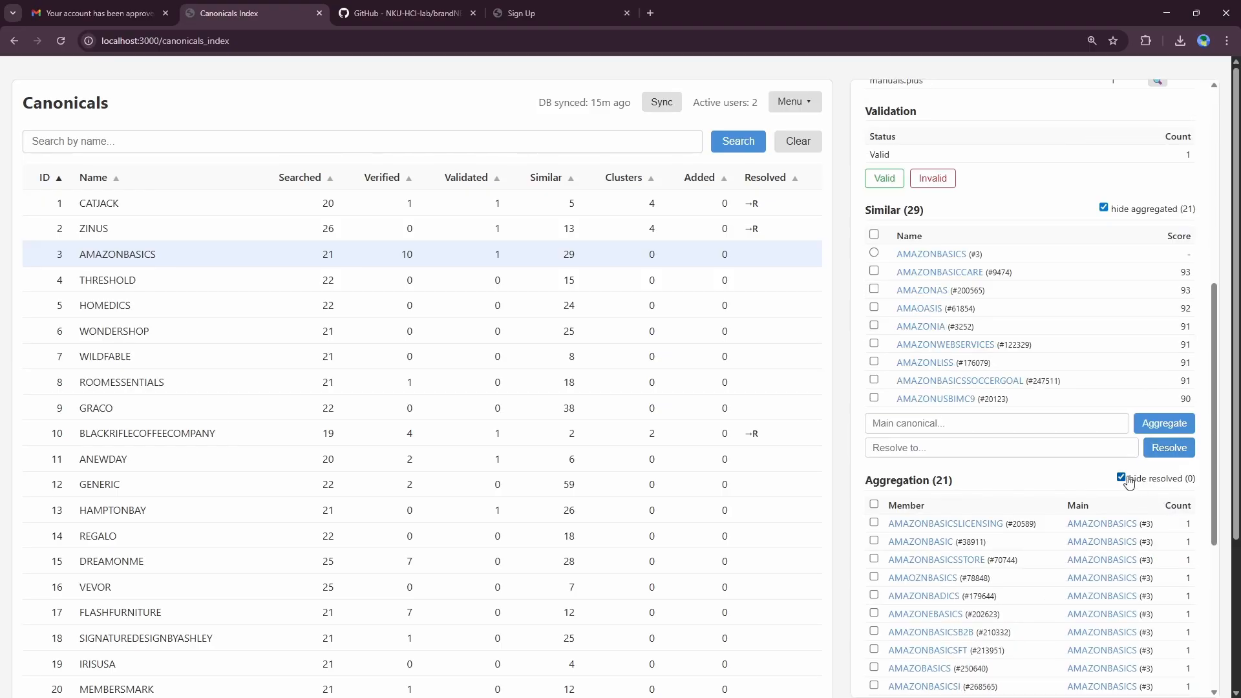
pyautogui.scroll(-3, 1128, 481)
pyautogui.rightClick(1074, 396)
pyautogui.press('Escape')
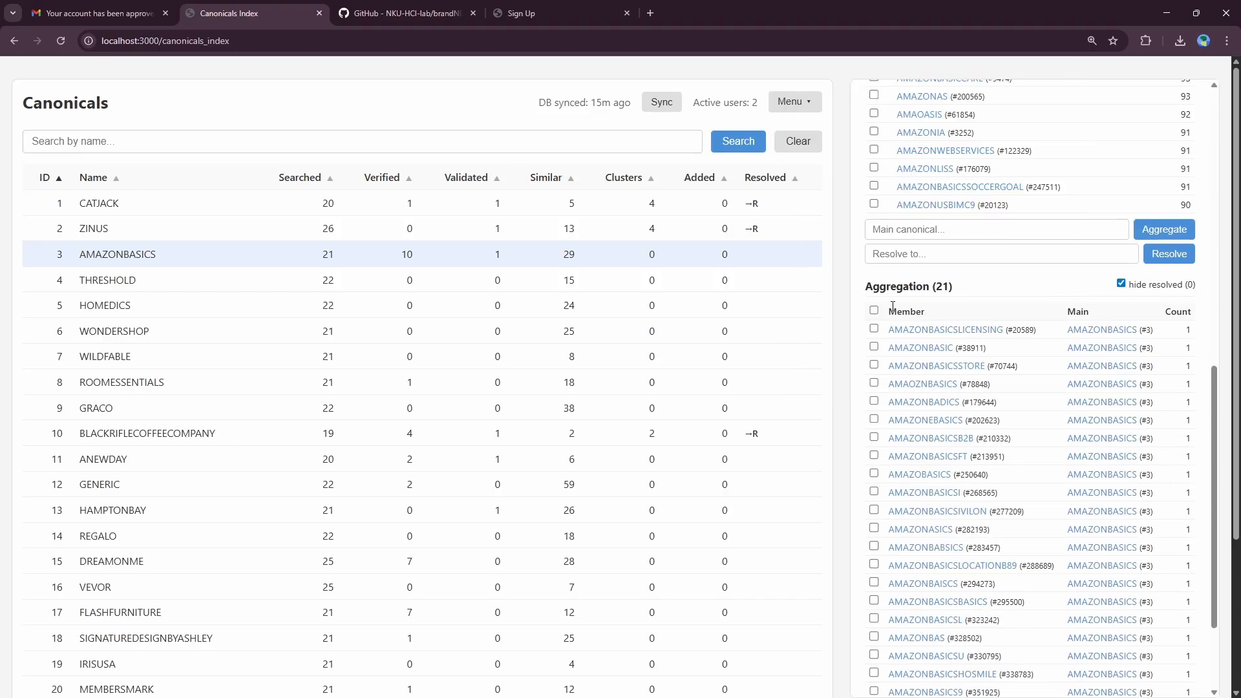
pyautogui.scroll(-1, 892, 306)
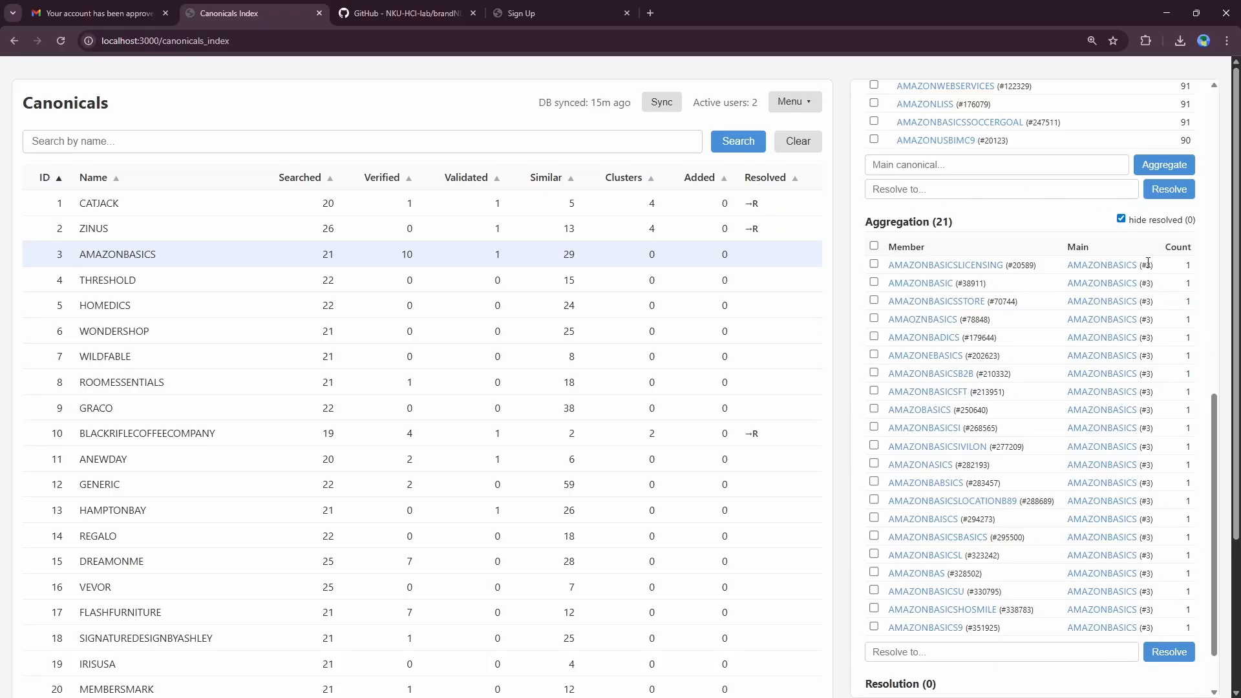
pyautogui.scroll(-1, 1148, 261)
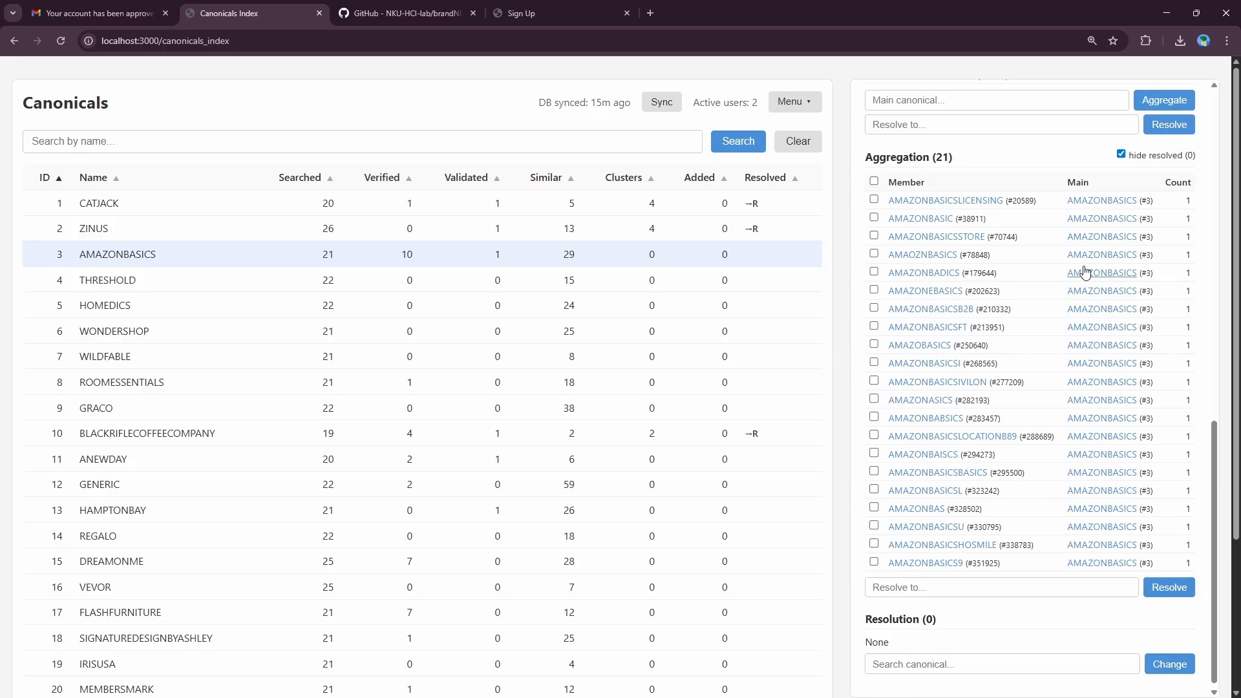
# Step: Select all 21 aggregated members and resolve them to AMAZONBASICS (#3)
pyautogui.click(873, 181)
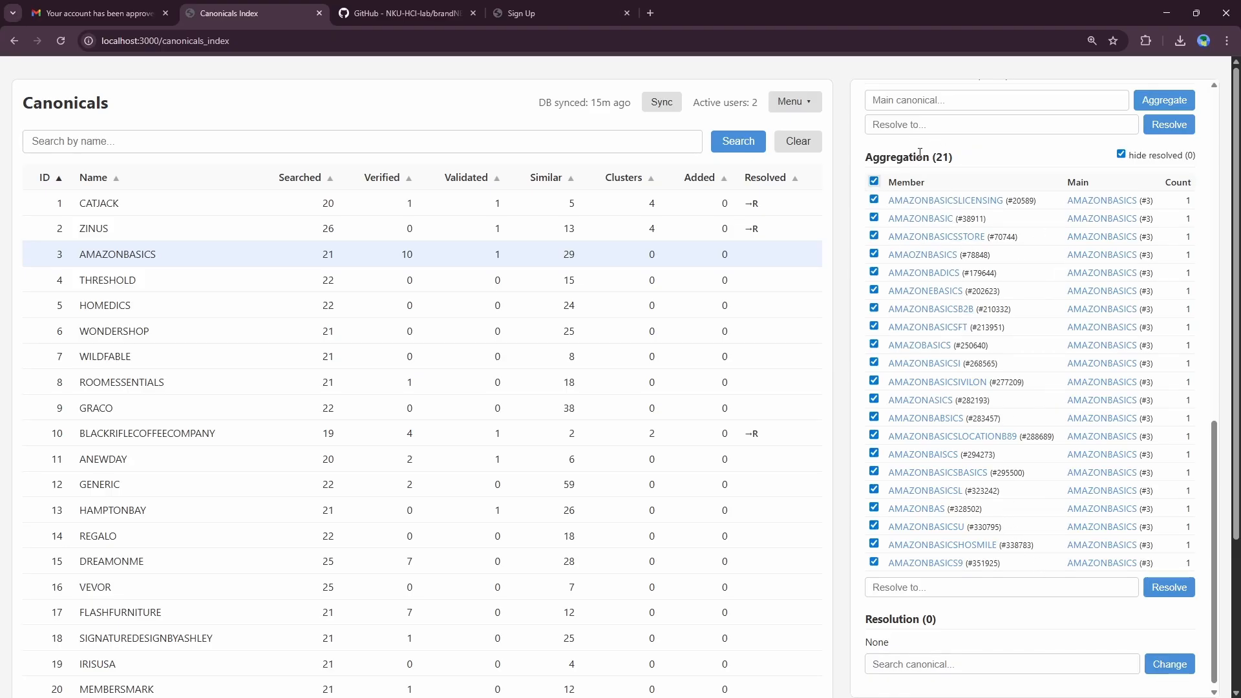
pyautogui.scroll(-1, 998, 467)
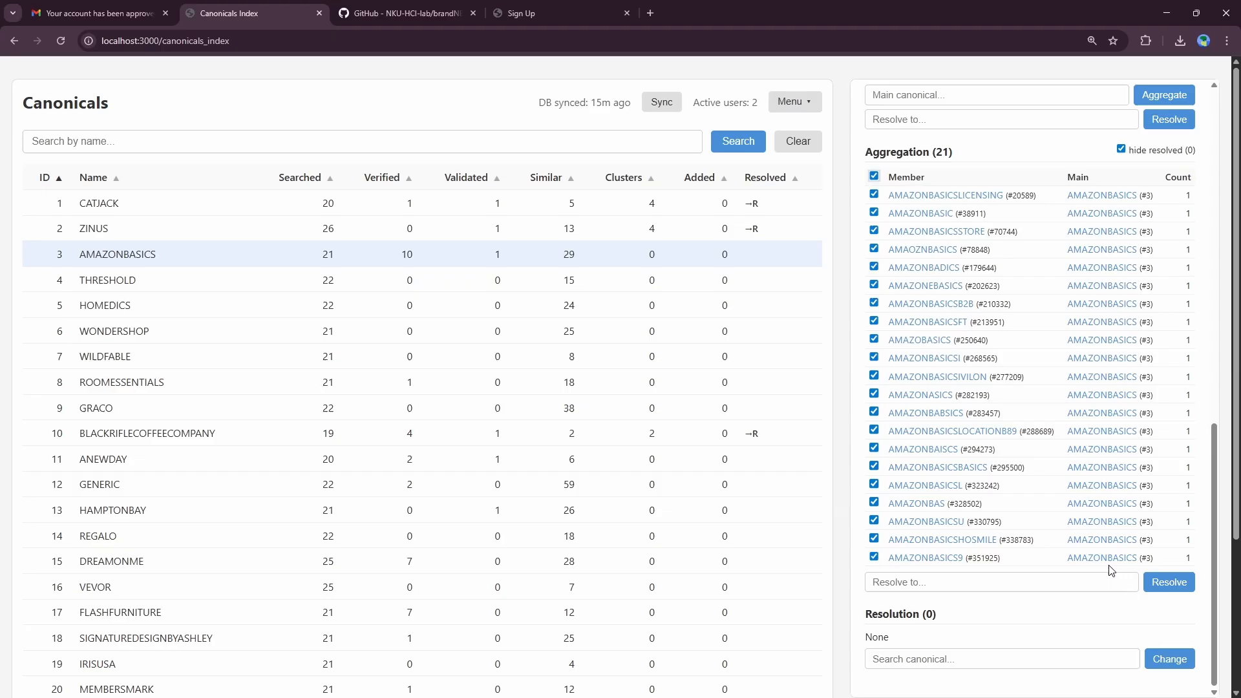
pyautogui.click(1167, 583)
pyautogui.scroll(-10, 1127, 472)
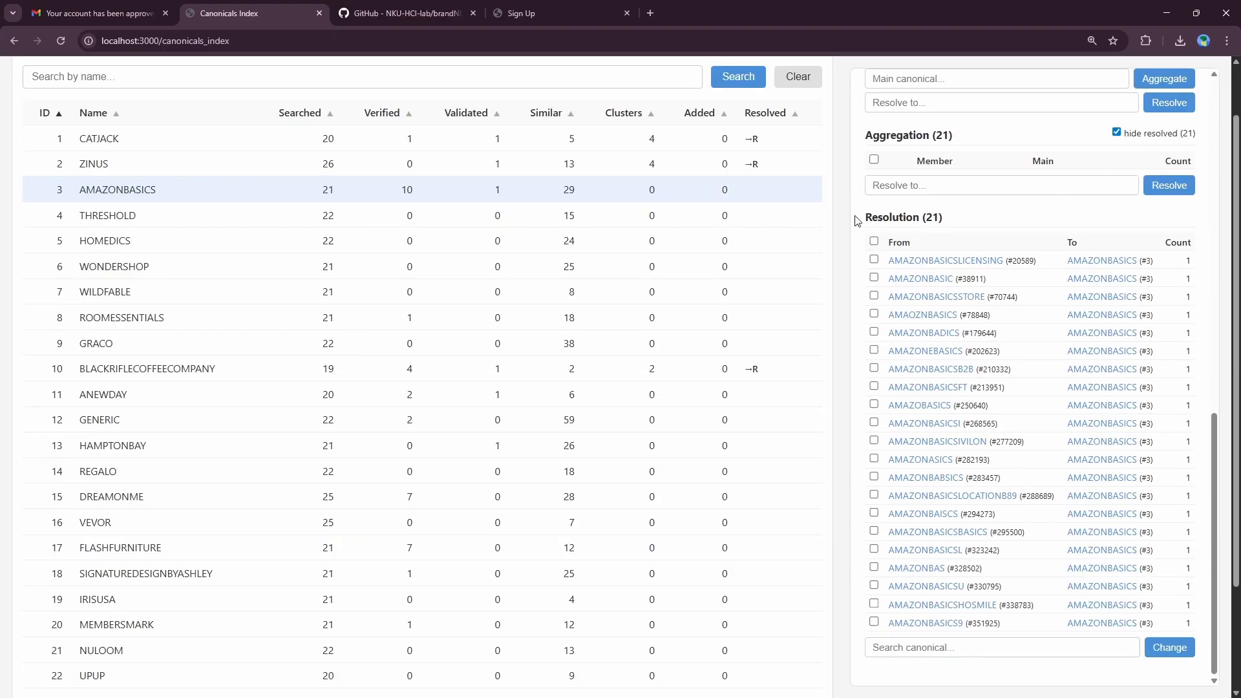
pyautogui.moveTo(858, 221); pyautogui.dragTo(1169, 630)
# Step: Copy AMAZONBASICS9 from the Resolution list and search for it by name
pyautogui.click(1029, 678)
pyautogui.moveTo(965, 626); pyautogui.dragTo(889, 623)
pyautogui.hotkey('ctrl', 'c')
pyautogui.click(334, 84)
pyautogui.hotkey('ctrl', 'v')
pyautogui.press('Return')
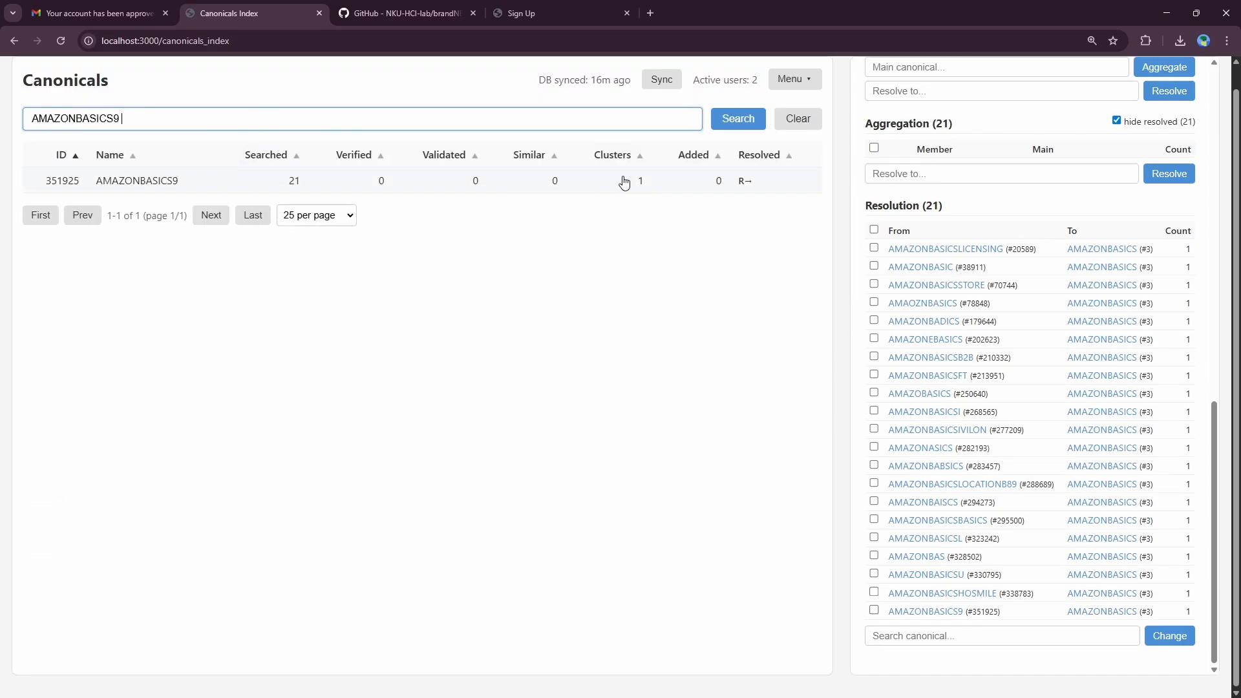
# Step: Open AMAZONBASICS9's details to confirm it is resolved to AMAZONBASICS
pyautogui.click(742, 189)
pyautogui.scroll(-2, 971, 274)
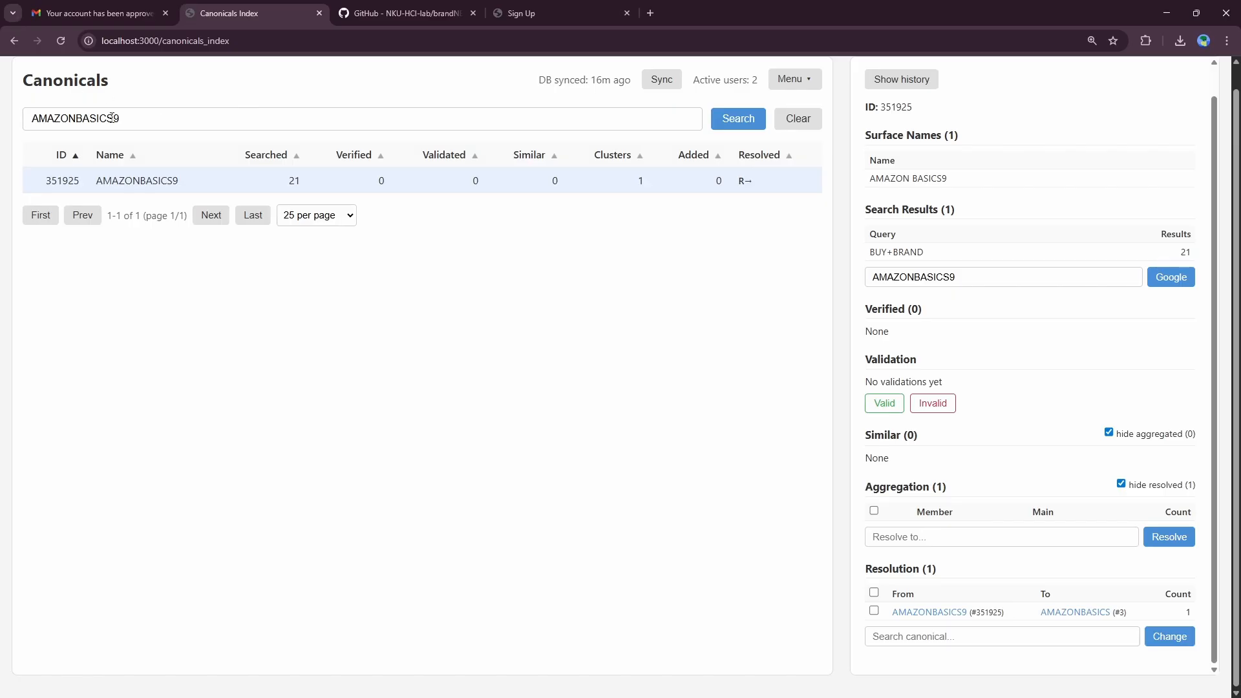
pyautogui.scroll(1, 112, 117)
pyautogui.click(798, 102)
# Step: Check the Dashboard's Aggregated (32) and Resolved (32) totals, then go back to Canonicals Index
pyautogui.click(780, 141)
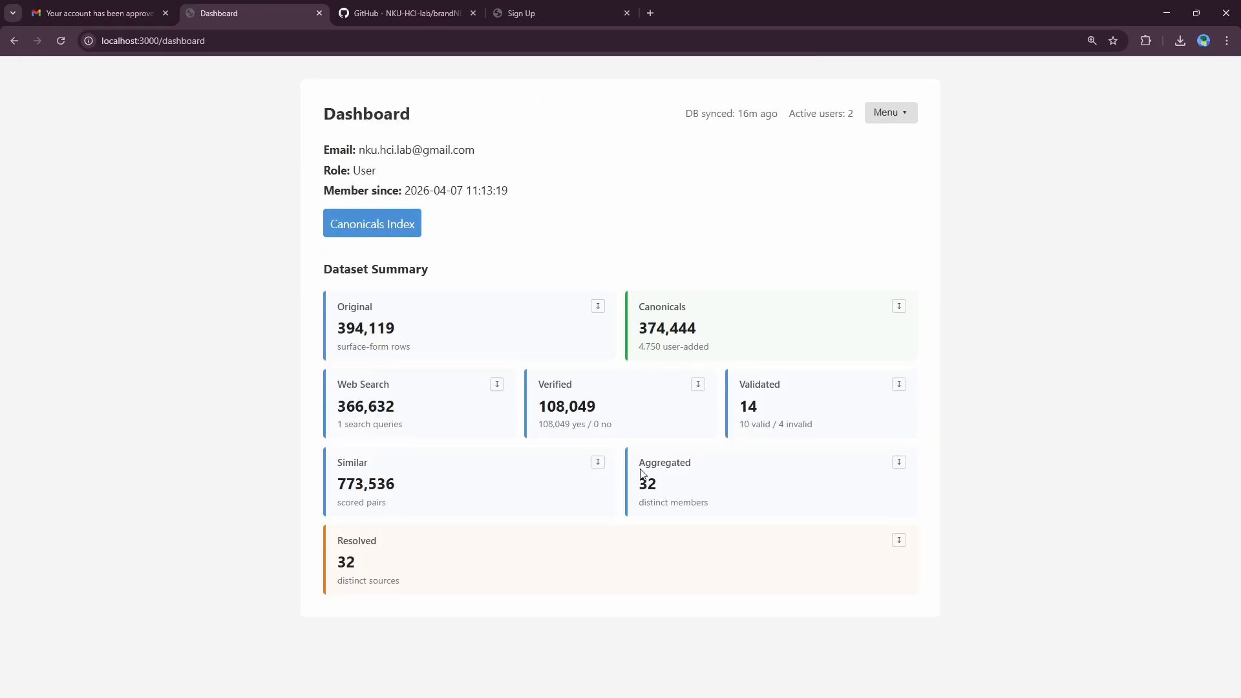
pyautogui.moveTo(639, 471); pyautogui.dragTo(675, 489)
pyautogui.moveTo(345, 542); pyautogui.dragTo(384, 584)
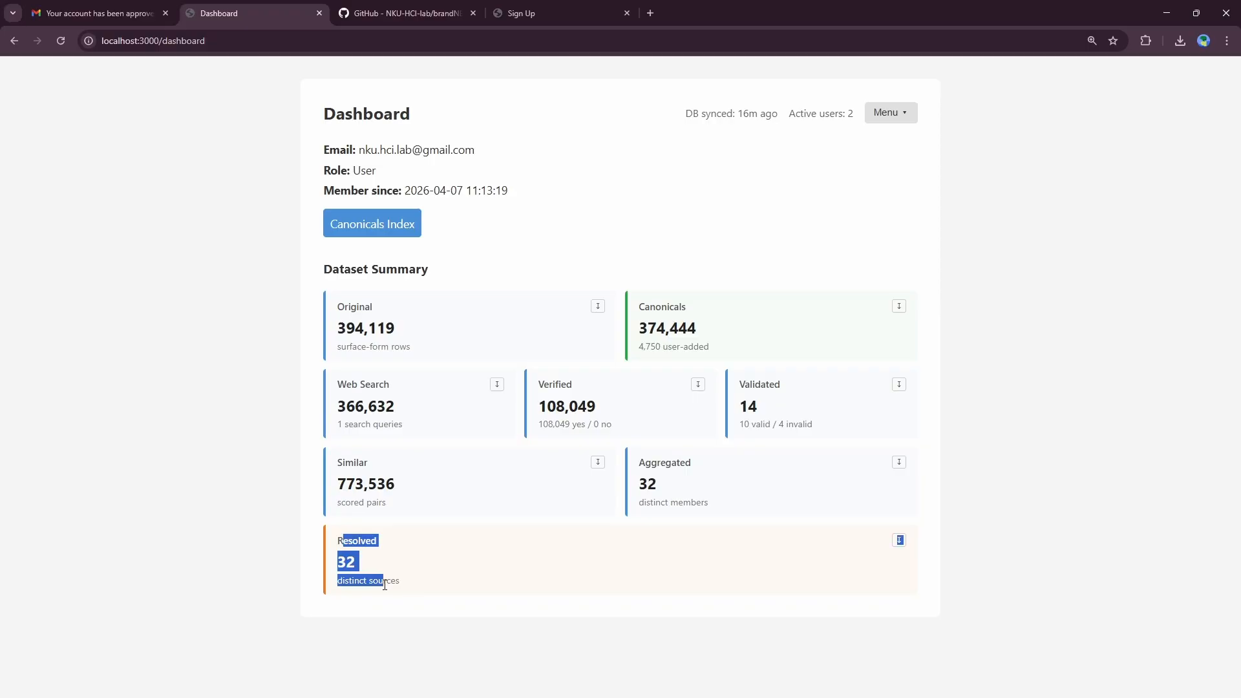
pyautogui.click(378, 228)
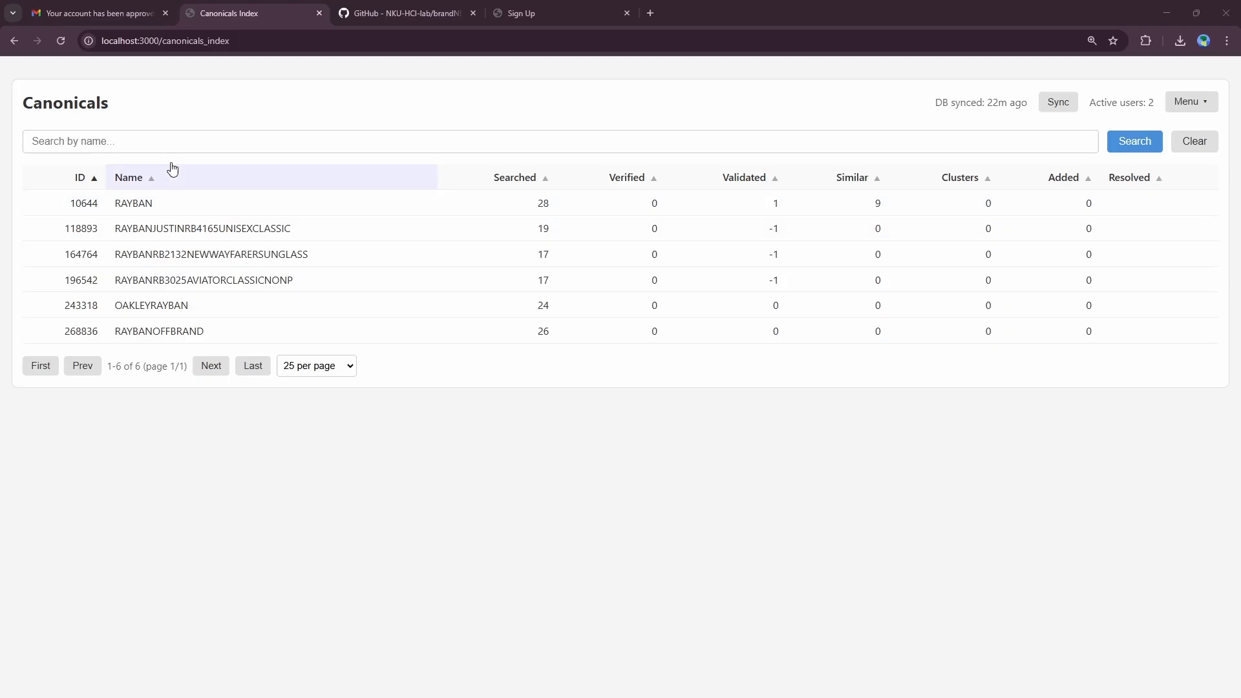
# Step: Reload the canonicals list and search by name for 'RAYB'
pyautogui.click(61, 43)
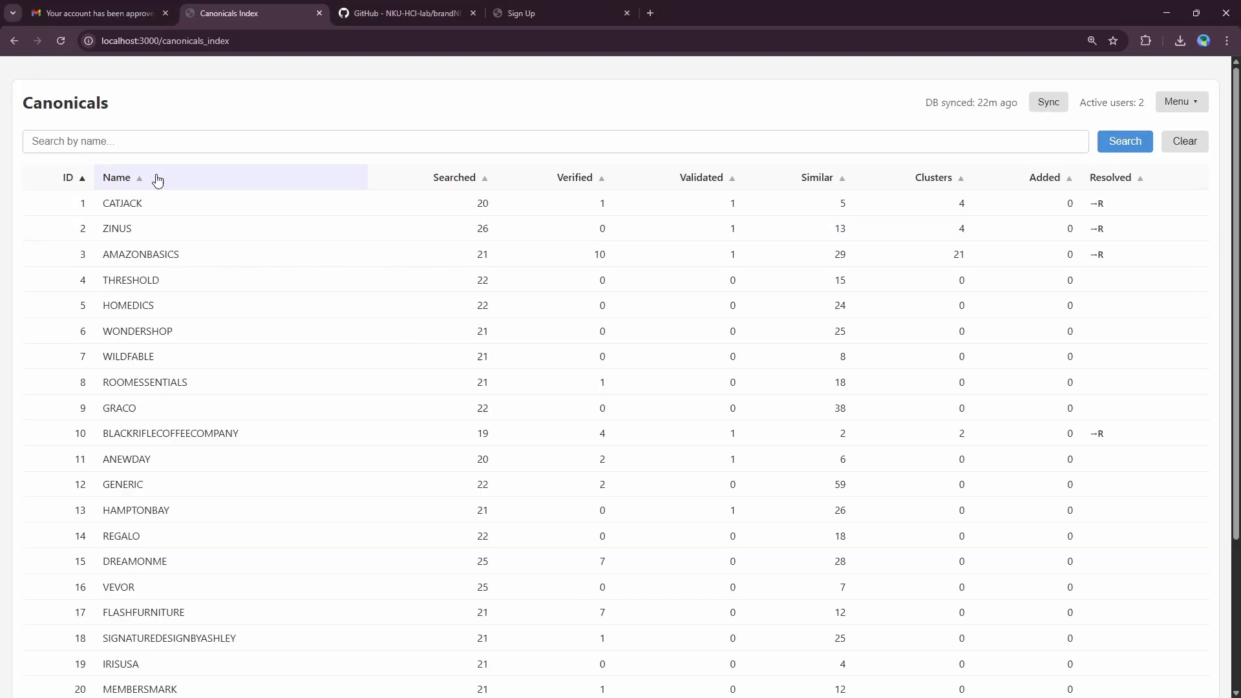
pyautogui.click(139, 141)
pyautogui.write('RAYBAN')
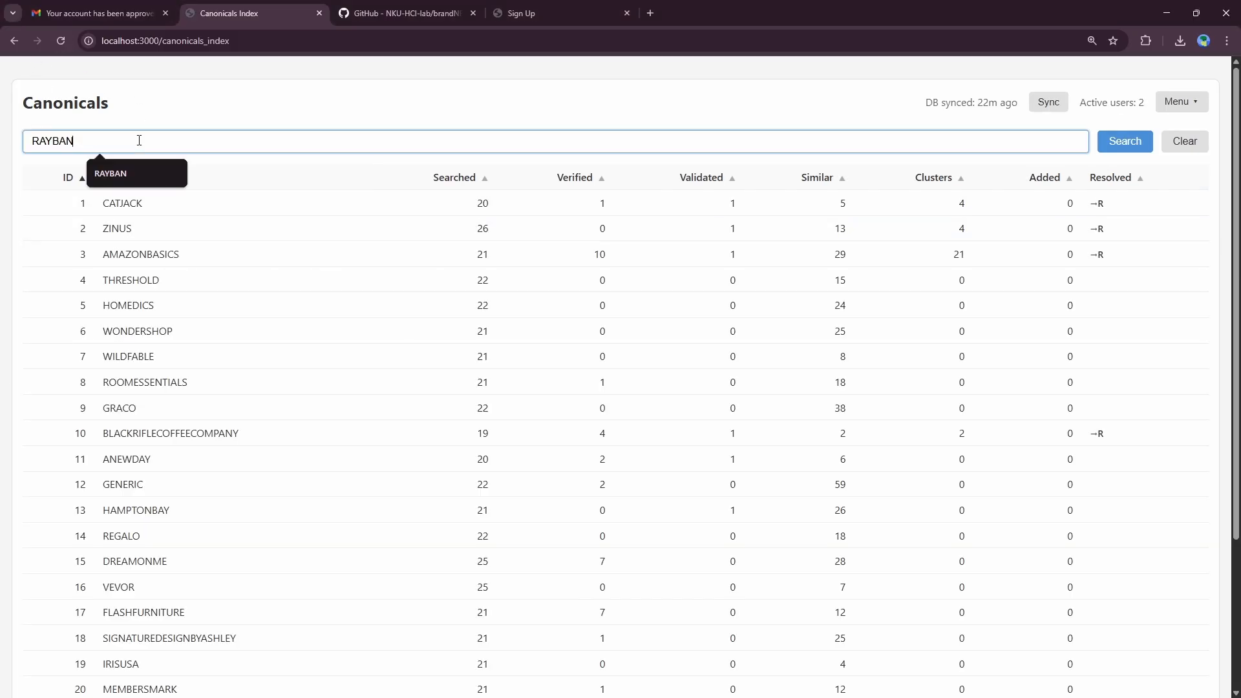
pyautogui.press('Return')
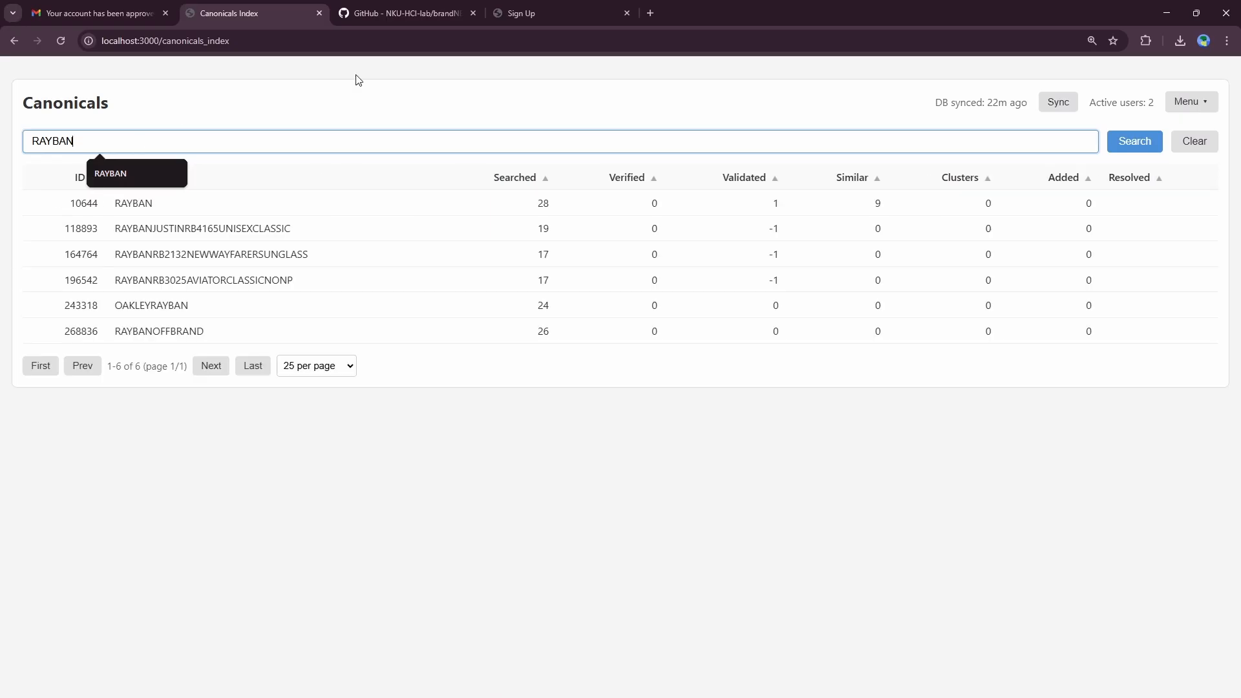
# Step: Browse the RAYBAN rows and open RAYBANRB3025AVIATORCLASSICNONP's details
pyautogui.click(242, 232)
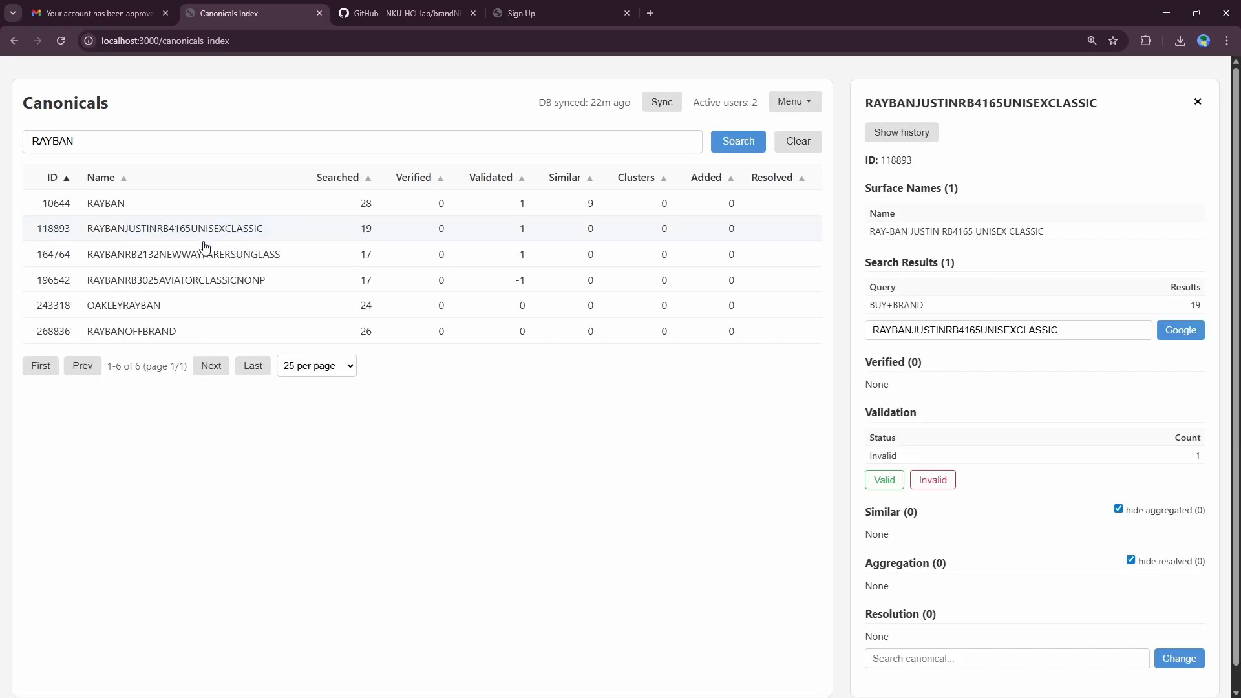
pyautogui.click(223, 254)
pyautogui.click(227, 279)
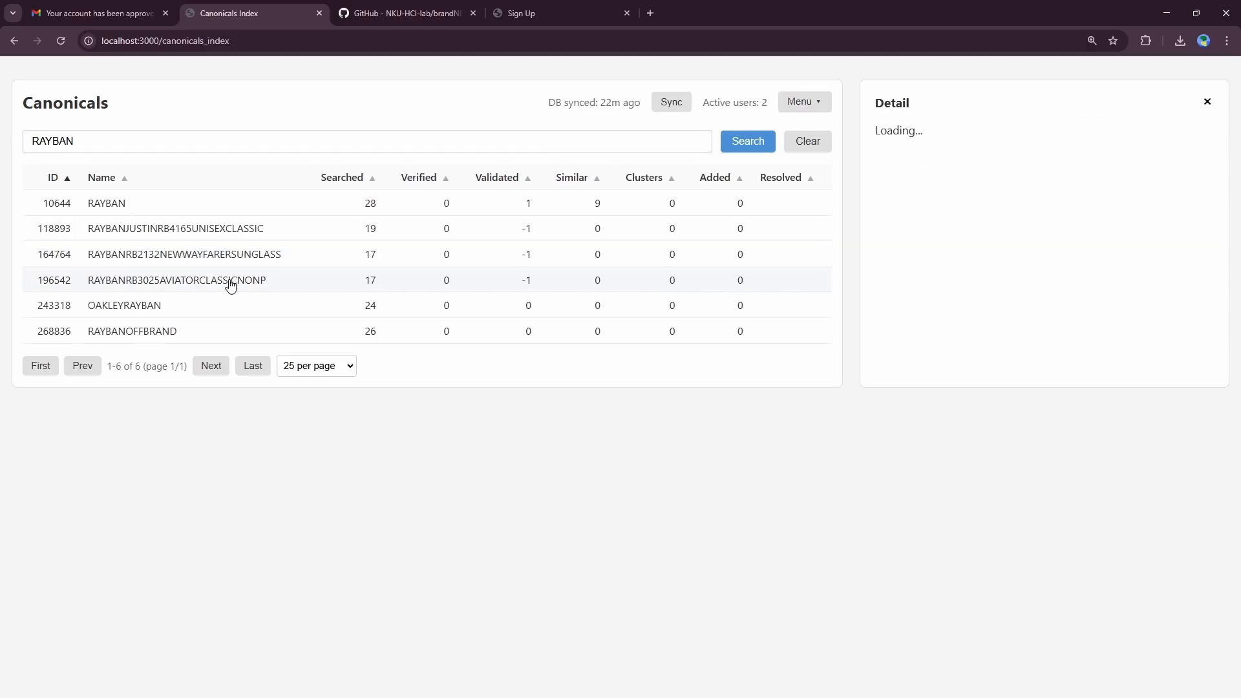
pyautogui.click(231, 247)
pyautogui.click(230, 255)
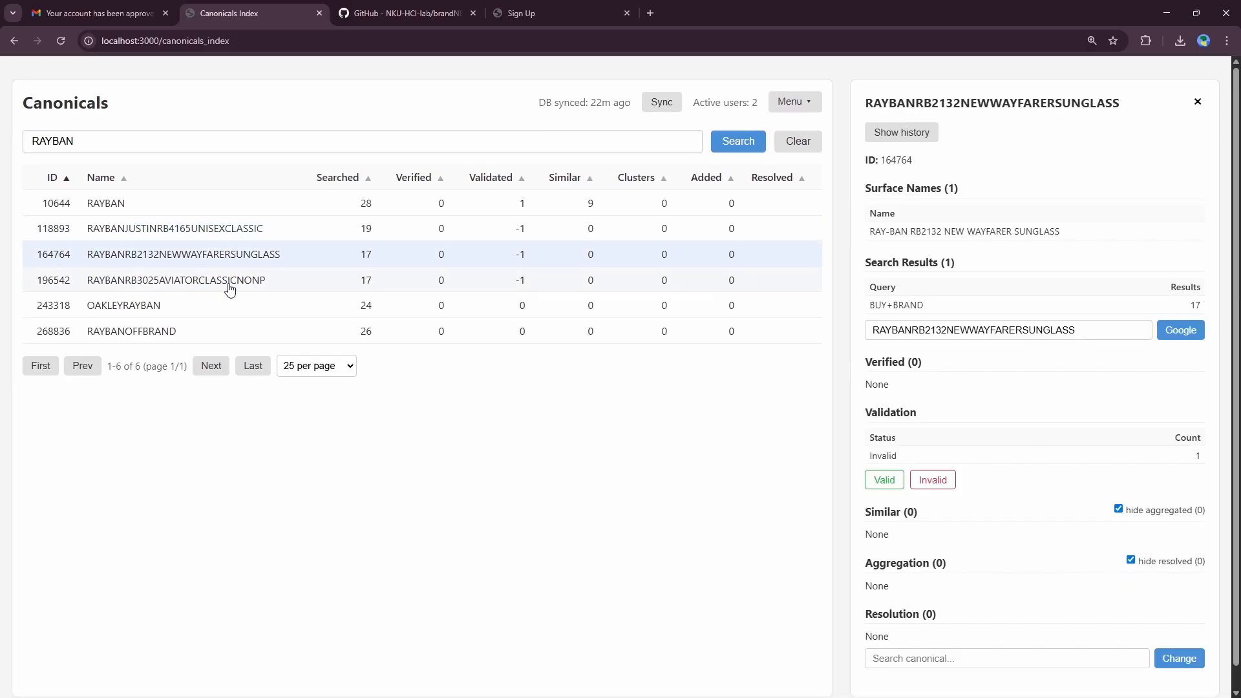
pyautogui.click(228, 281)
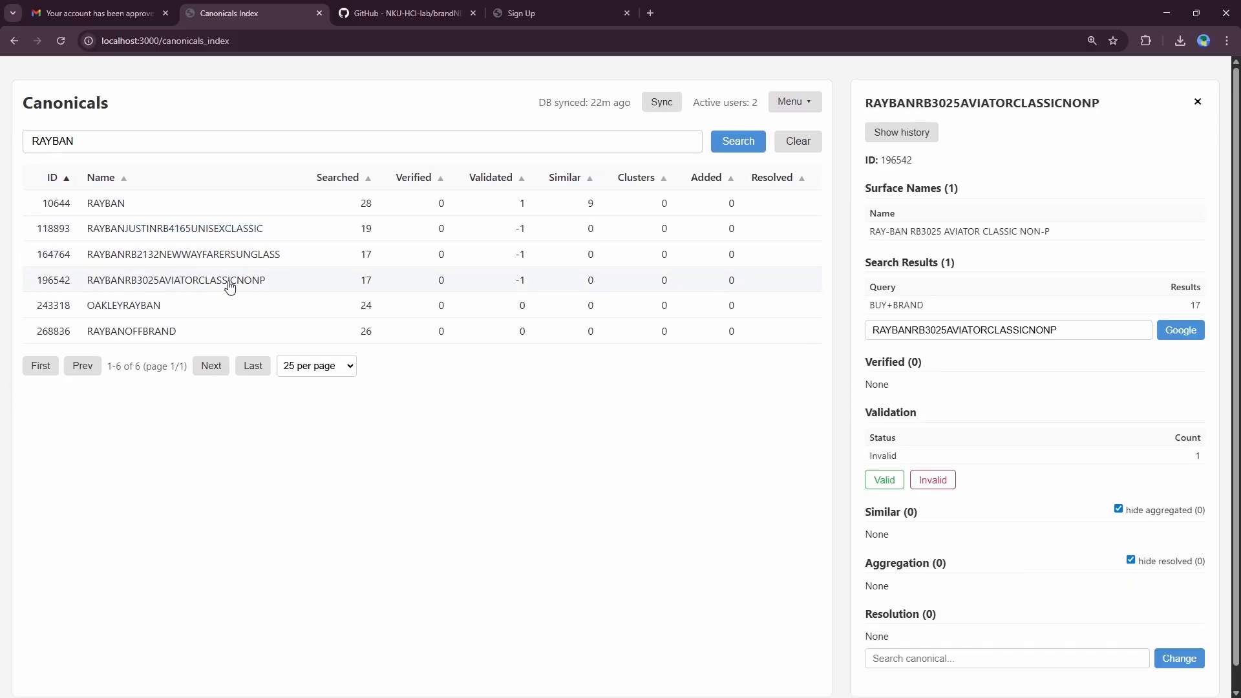
pyautogui.scroll(-1, 1069, 420)
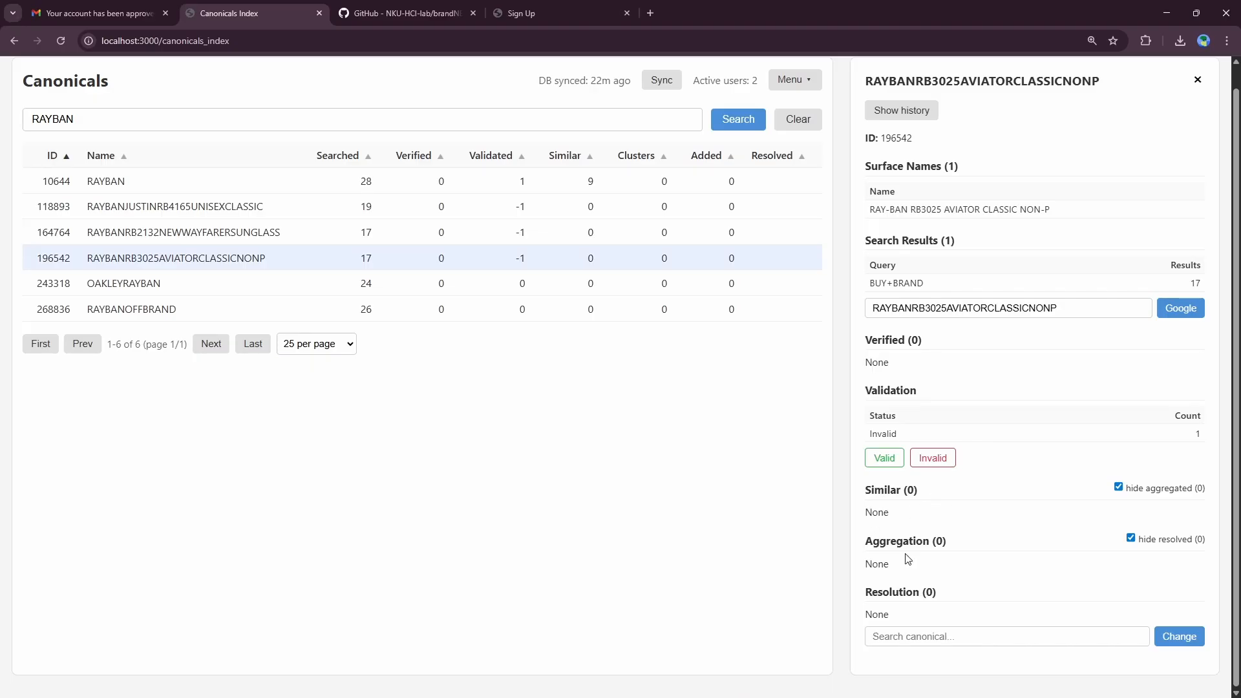
# Step: Resolve RAYBANRB3025AVIATORCLASSICNONP to RAYBAN (#10644) by searching 'RA' and applying Change
pyautogui.doubleClick(1169, 490)
pyautogui.click(932, 637)
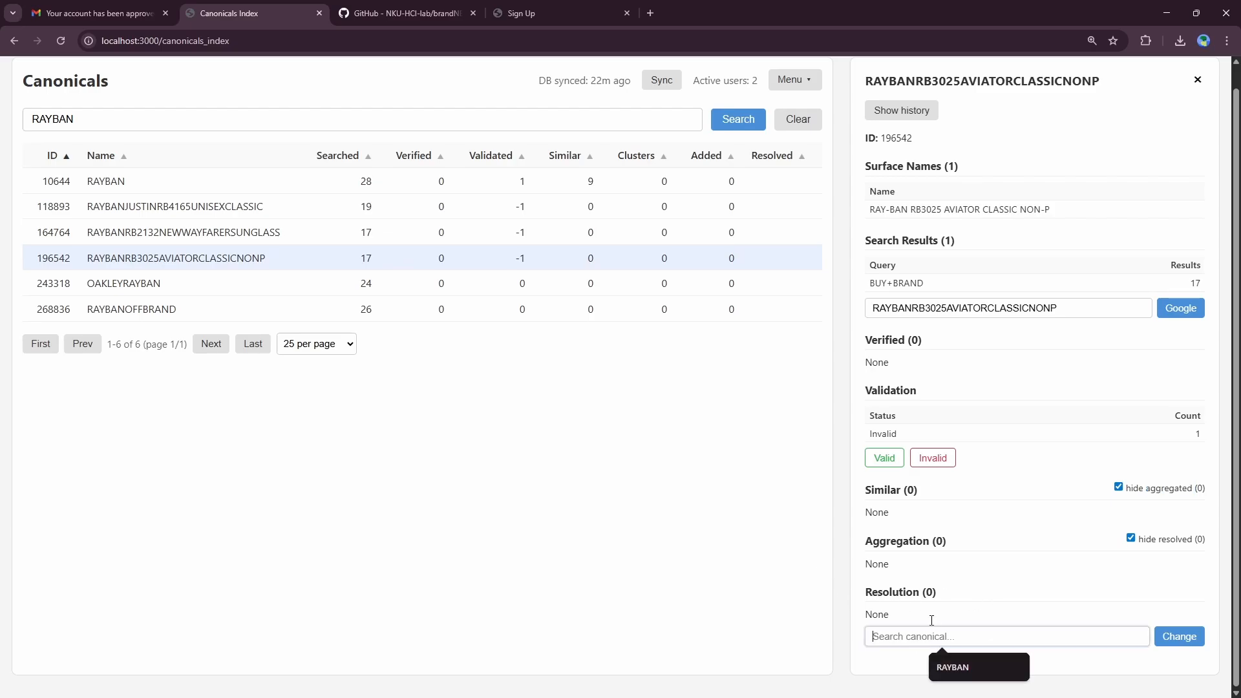
pyautogui.write('RA')
pyautogui.click(973, 664)
pyautogui.scroll(-2, 982, 582)
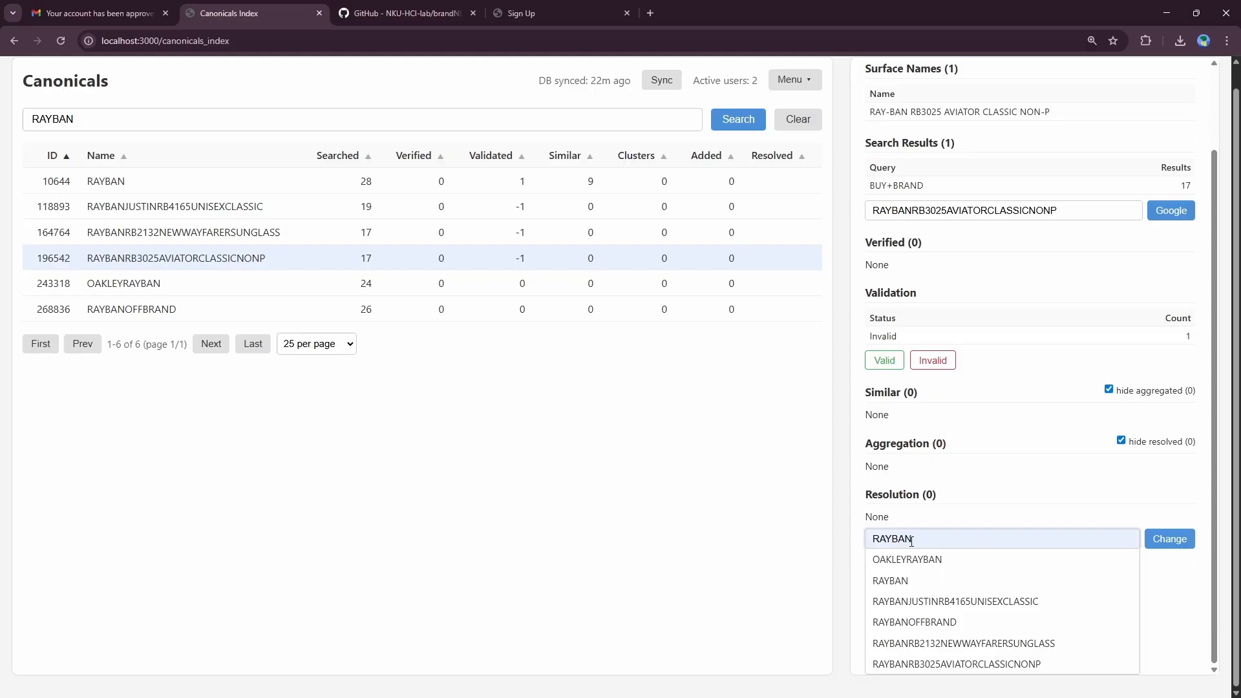
pyautogui.click(895, 580)
pyautogui.click(1170, 636)
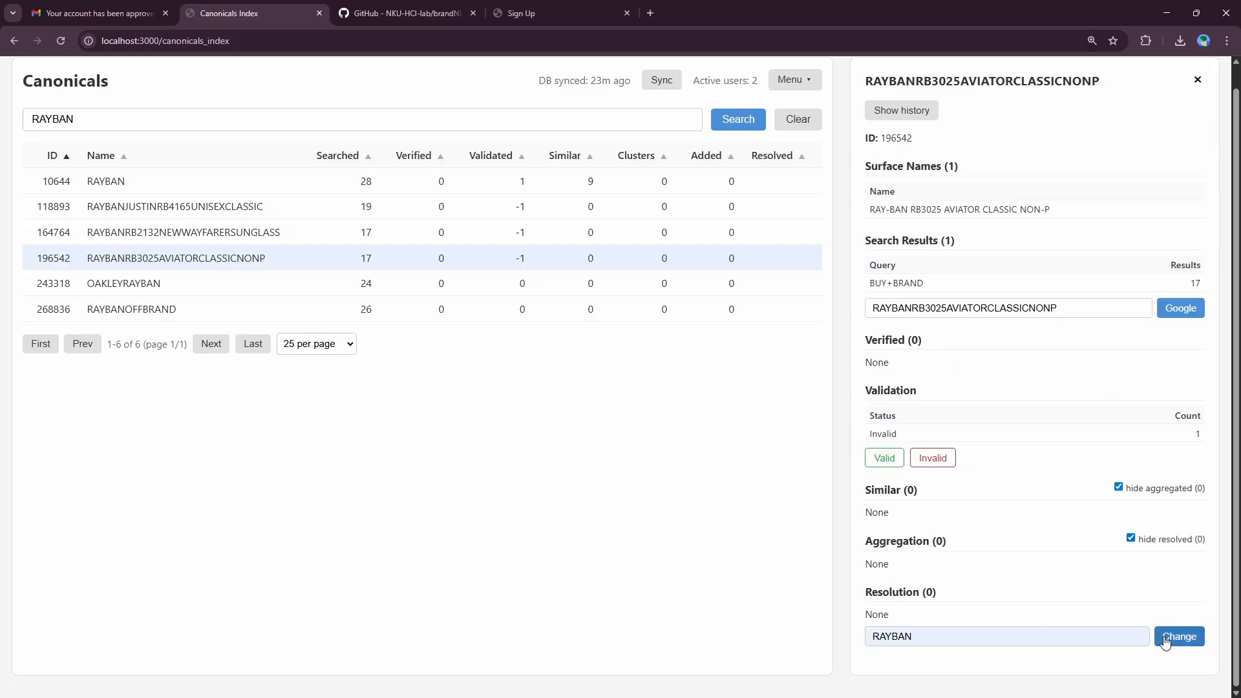
# Step: Reload the canonicals page and search by name for 'RAYBAN'
pyautogui.scroll(-1, 1166, 641)
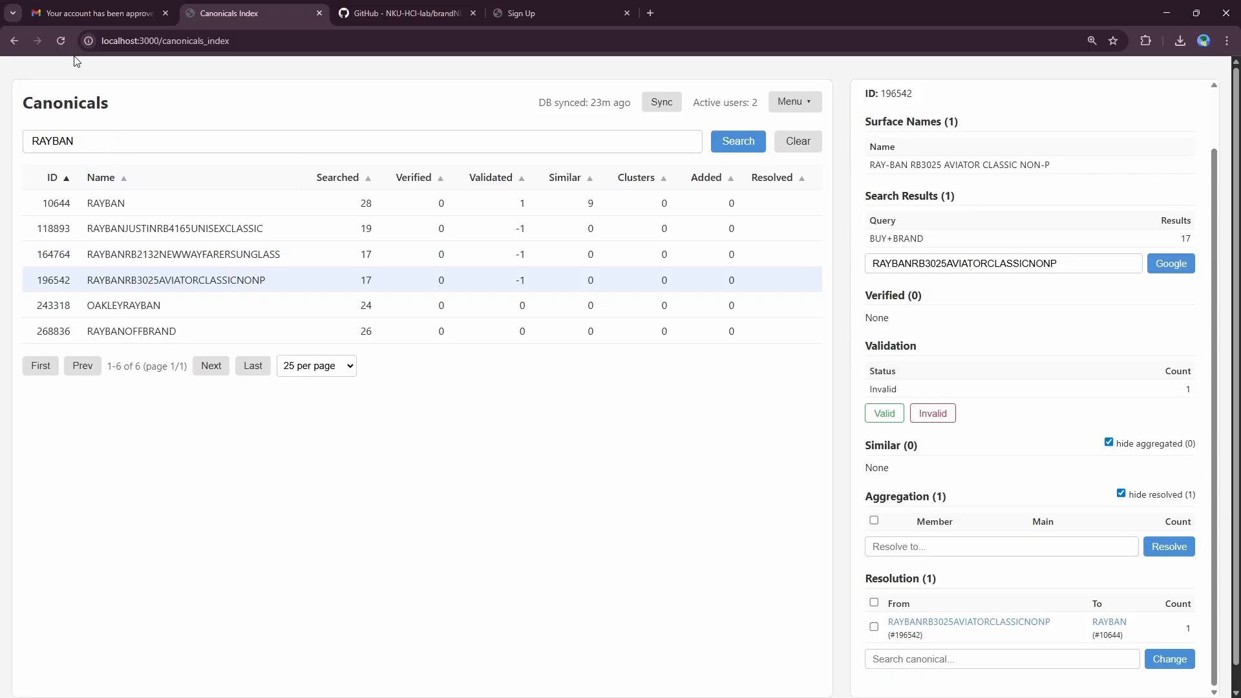
pyautogui.click(56, 43)
pyautogui.click(165, 137)
pyautogui.write('RAYBAN')
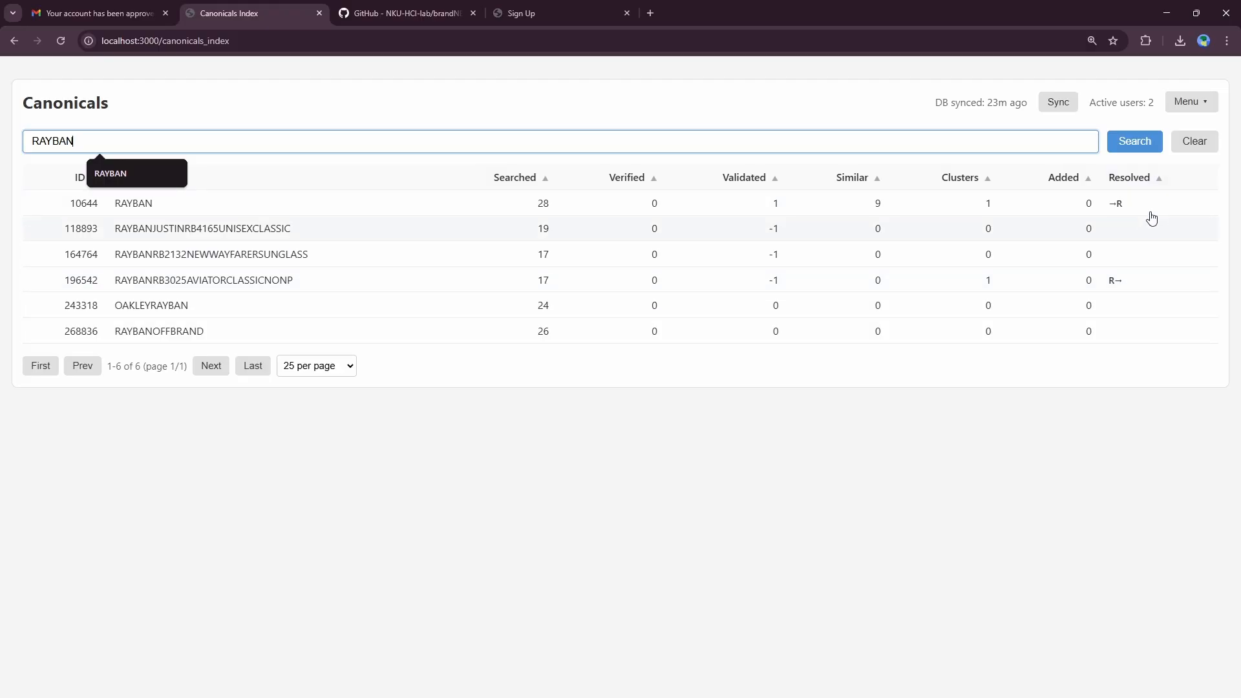
pyautogui.click(993, 315)
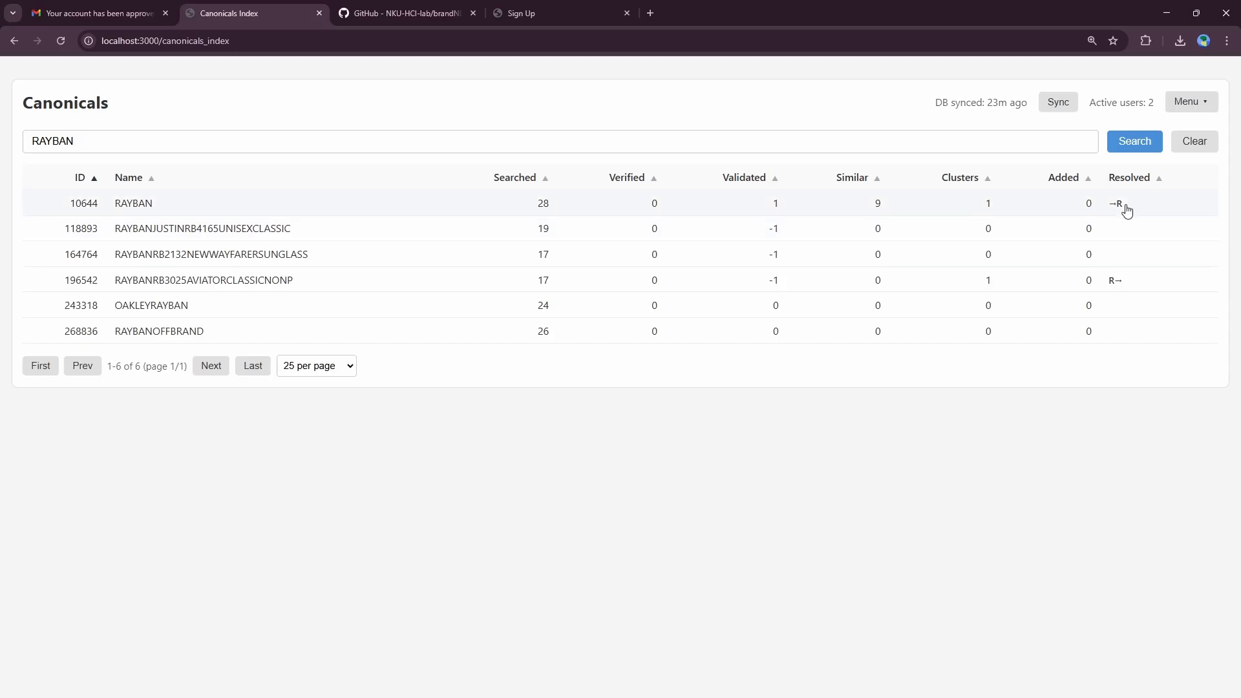
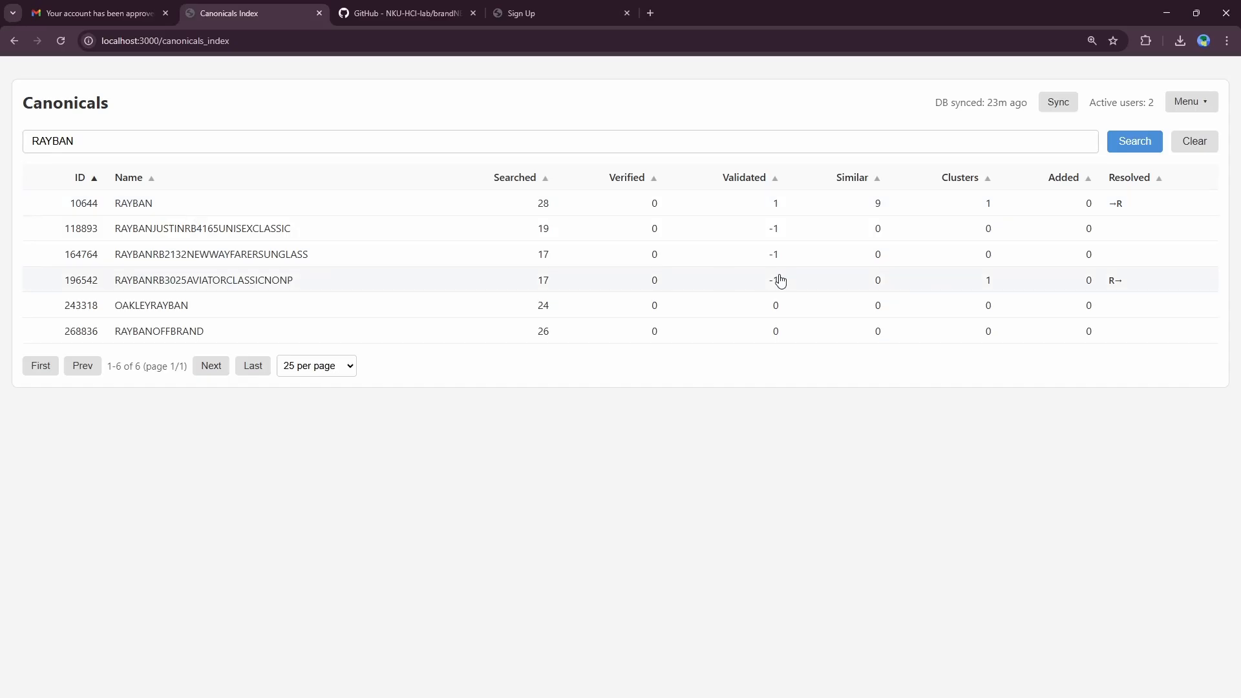
# Step: Resolve RAYBANJUSTINRB4165UNISEXCLASSIC to the RAYBAN canonical
pyautogui.click(1101, 239)
pyautogui.click(975, 636)
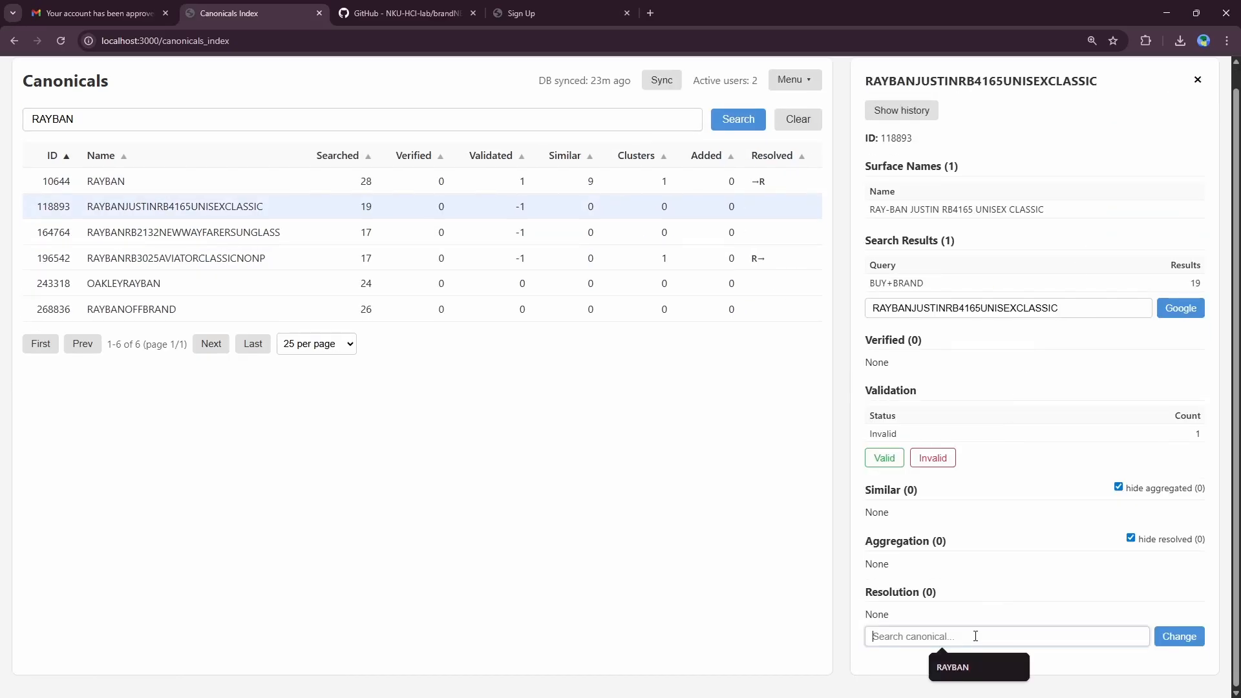
pyautogui.write('RAYBAN')
pyautogui.click(975, 636)
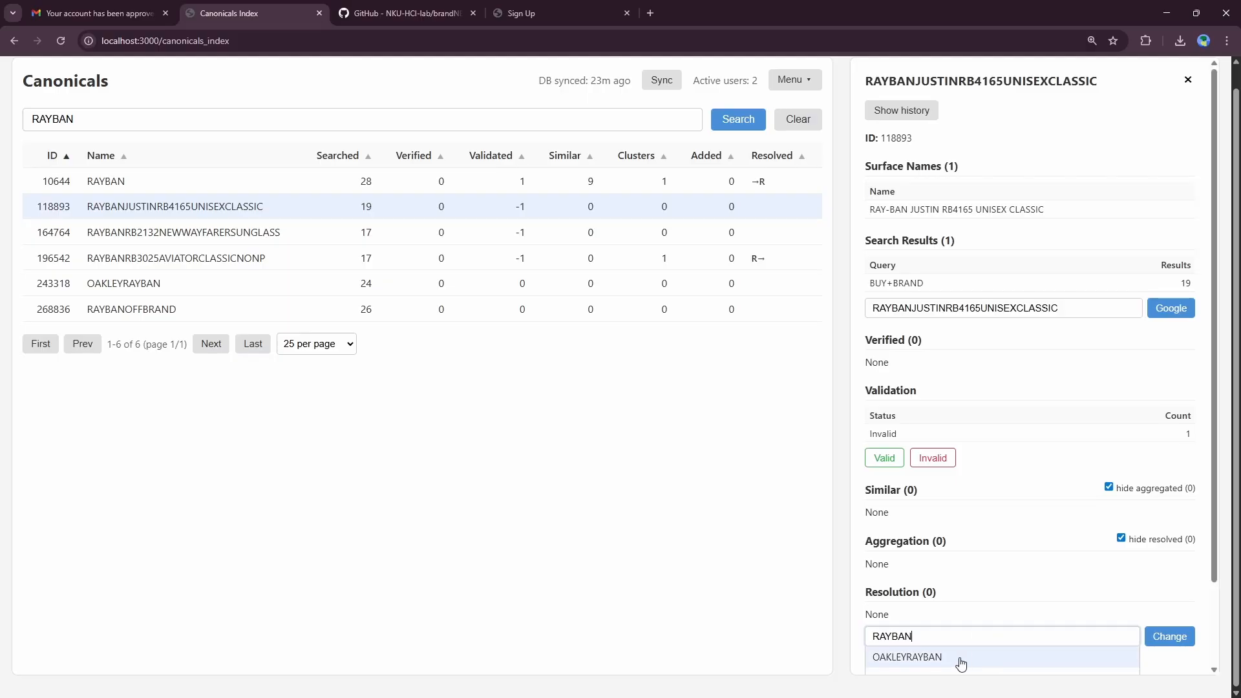
pyautogui.click(955, 584)
pyautogui.click(1171, 651)
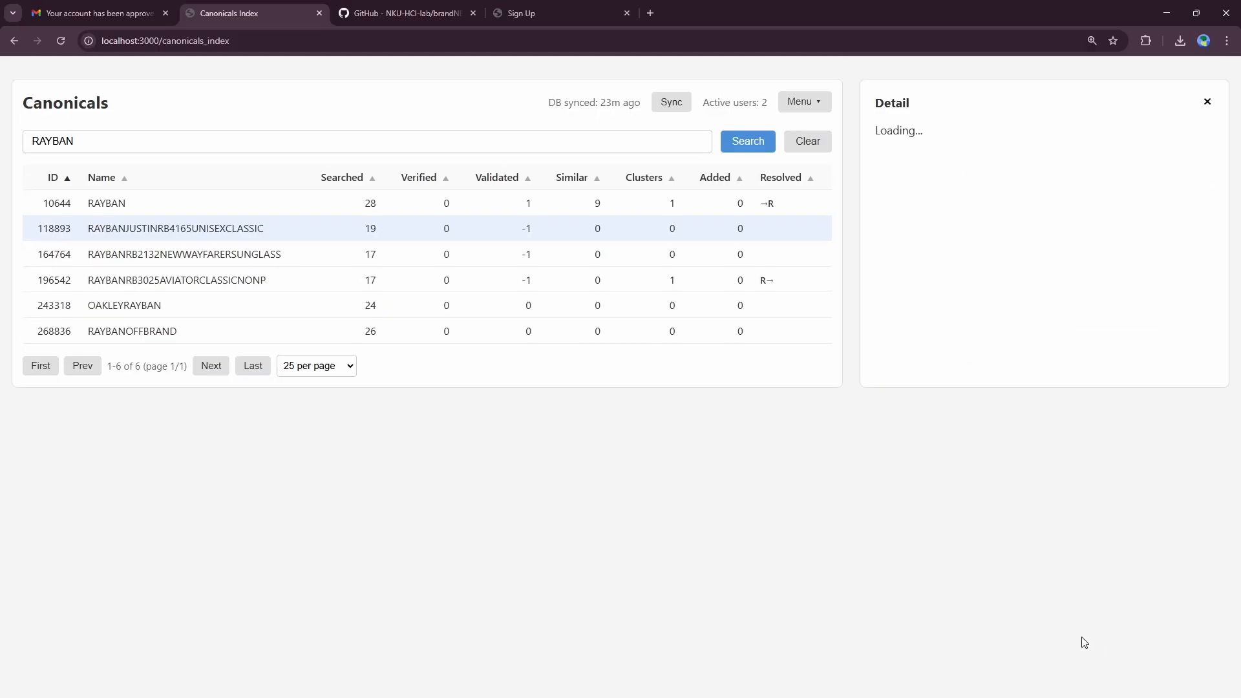
# Step: Resolve RAYBANRB2132NEWWAYFARERSUNGLASS to RAYBAN, refresh the table and close the details panel
pyautogui.click(244, 255)
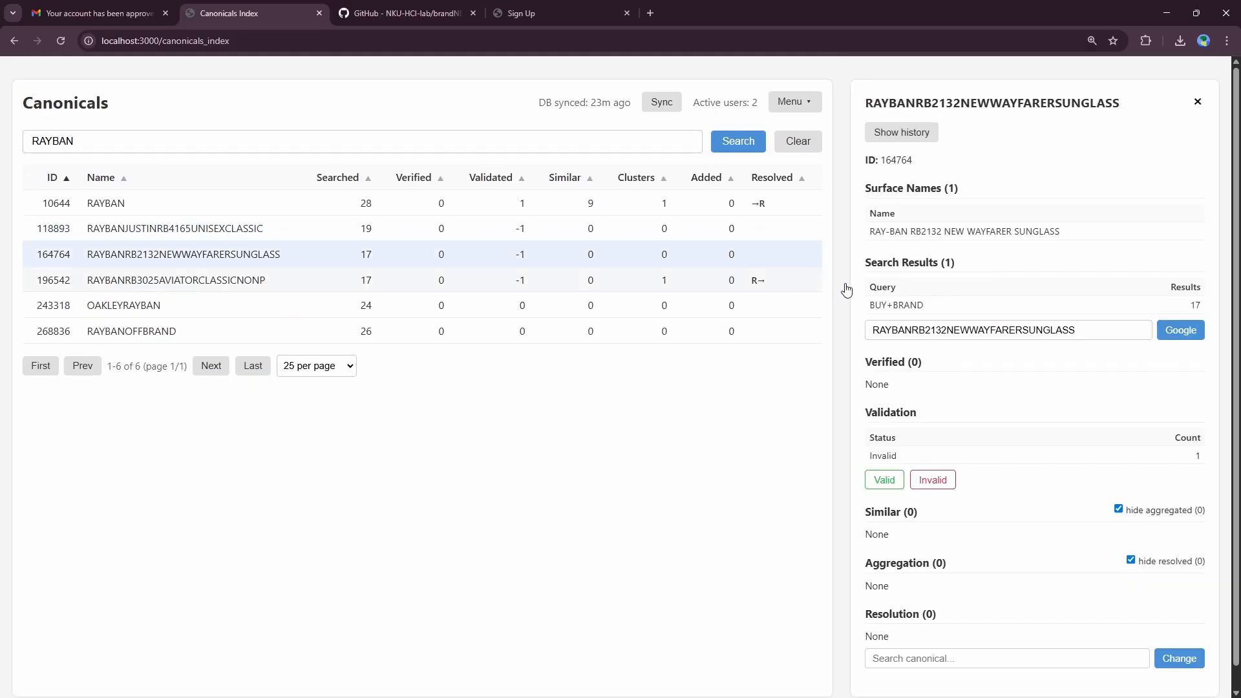
pyautogui.scroll(-1, 847, 288)
pyautogui.click(917, 635)
pyautogui.write('RAY')
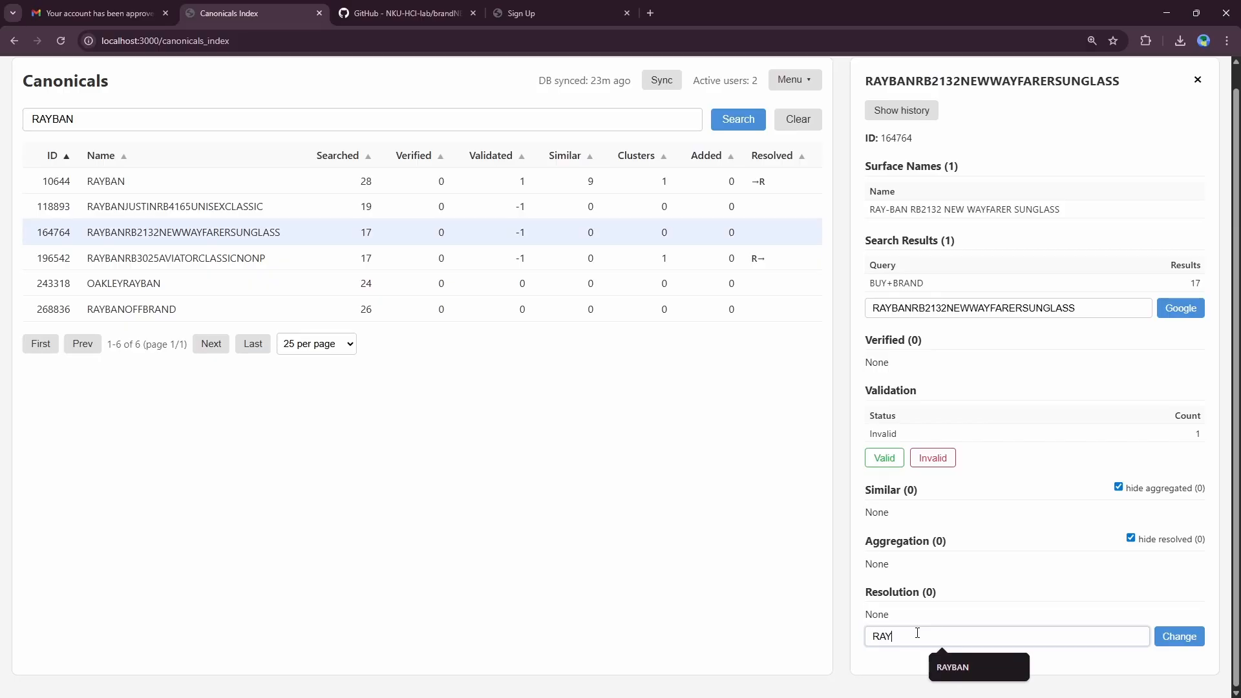
pyautogui.write('BAN')
pyautogui.scroll(-2, 933, 653)
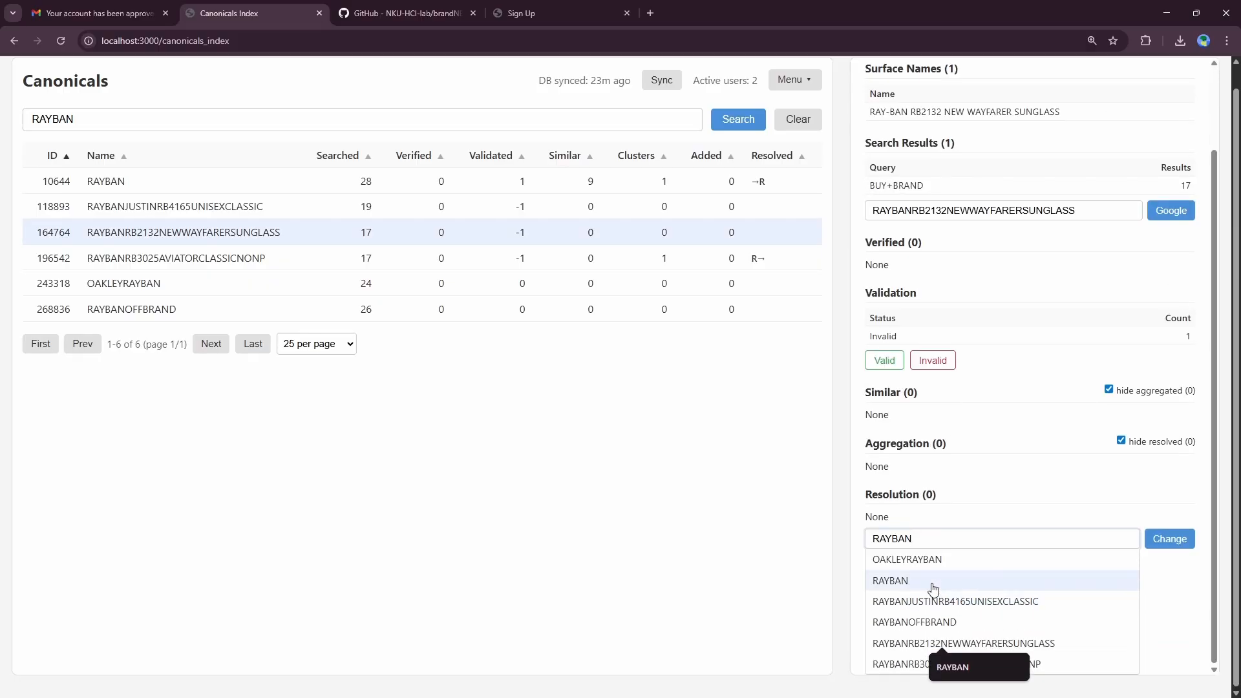
pyautogui.click(932, 580)
pyautogui.click(1169, 636)
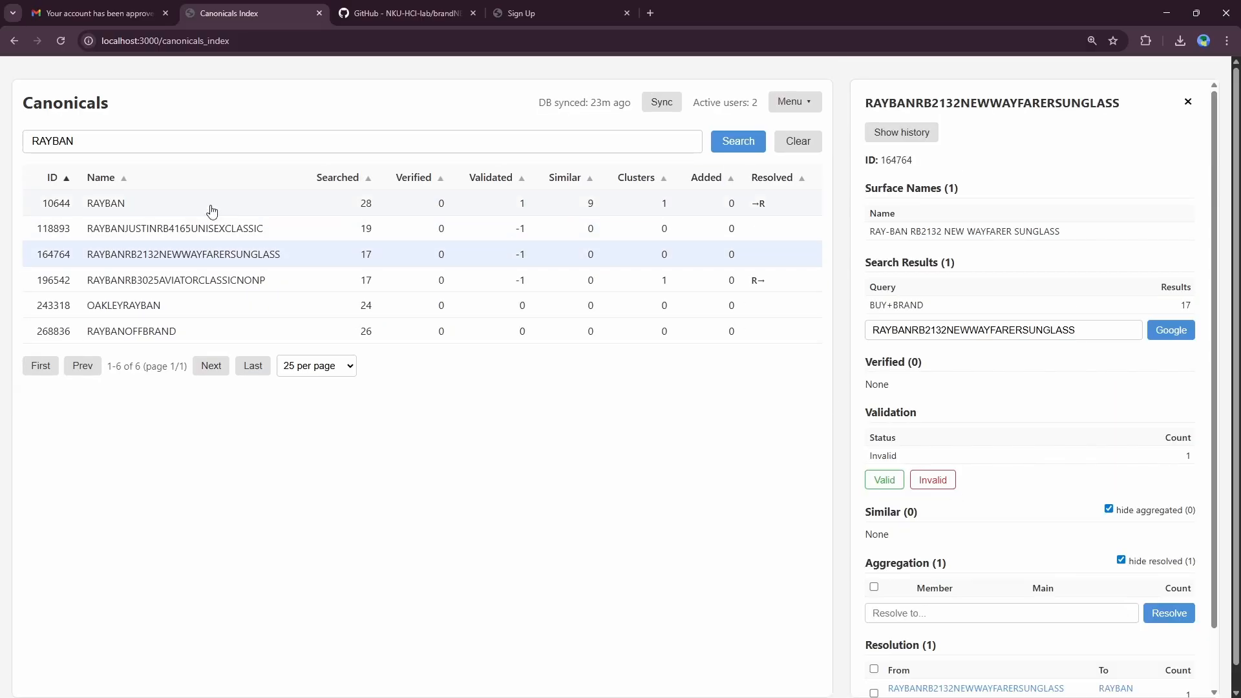
pyautogui.click(738, 140)
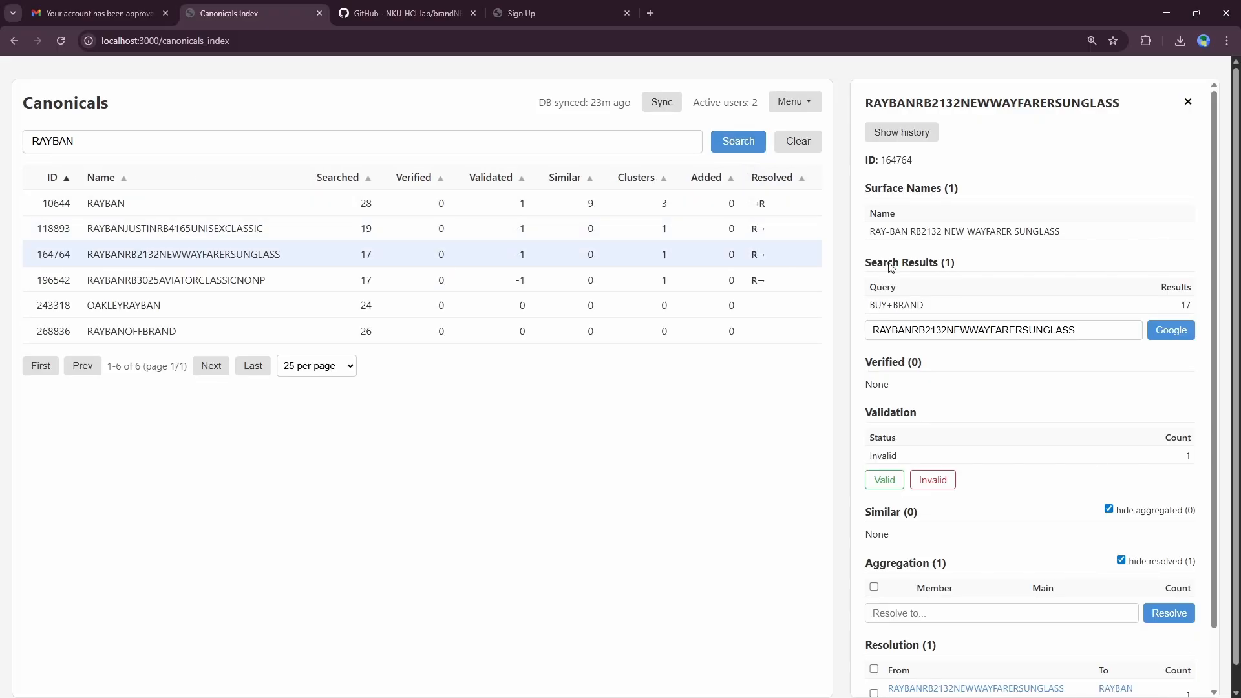
pyautogui.click(1187, 102)
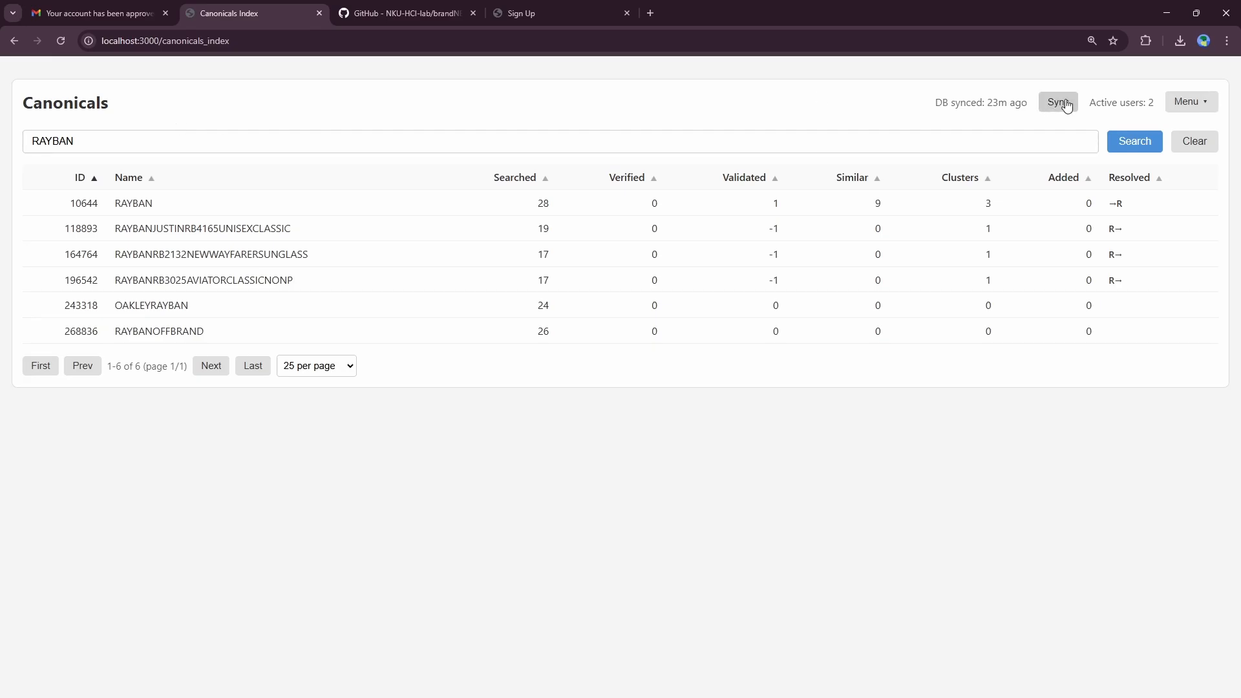
# Step: Check the Dashboard's dataset summary (35 resolved sources), then return to the Canonicals index
pyautogui.click(1177, 110)
pyautogui.click(1141, 129)
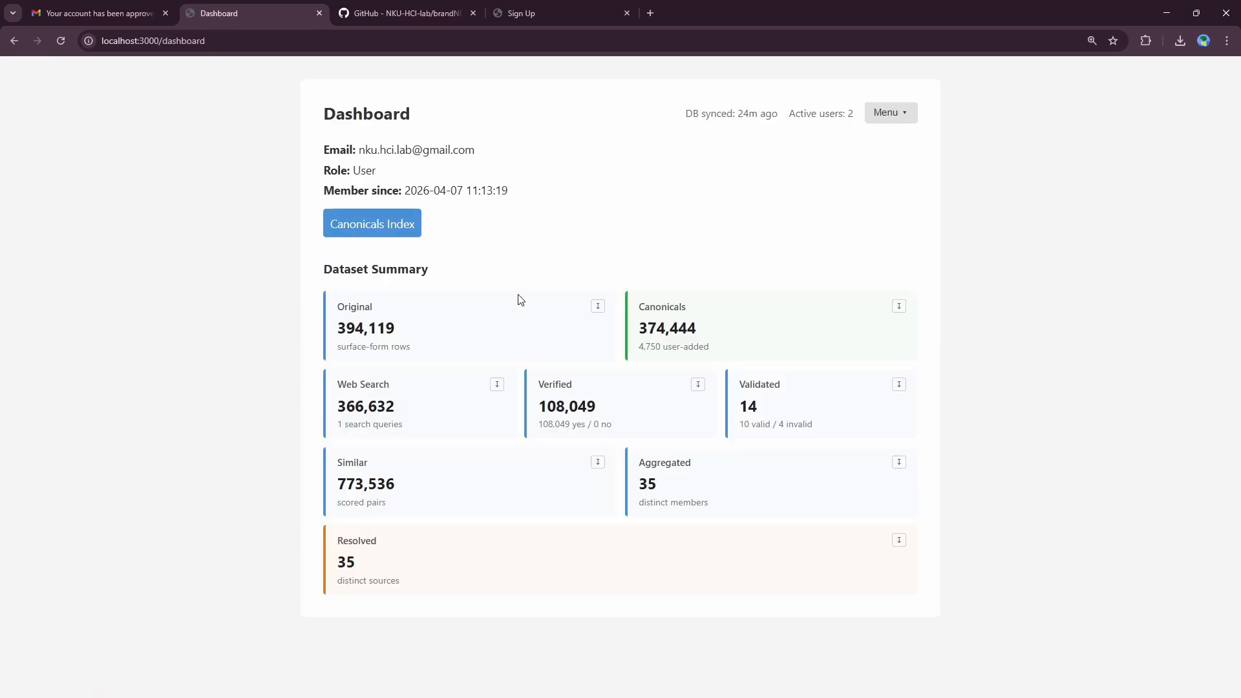
pyautogui.click(379, 233)
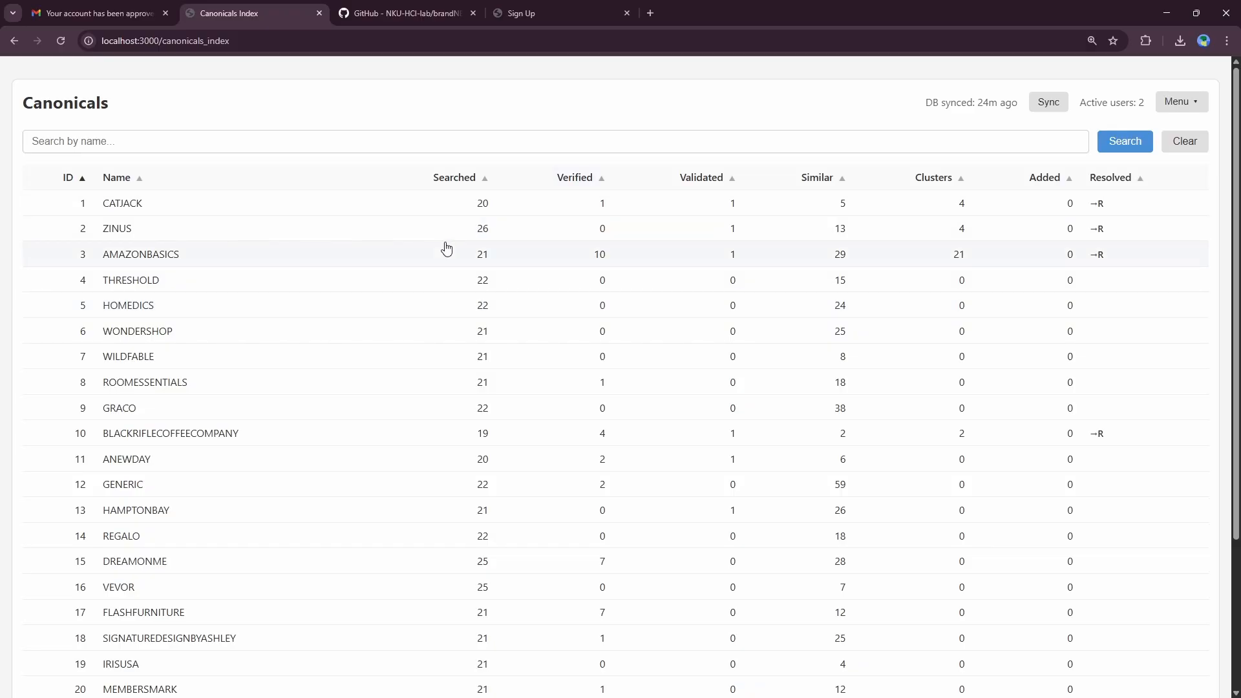
# Step: Open HOMEDICS's details and mark it as a valid brand
pyautogui.click(371, 307)
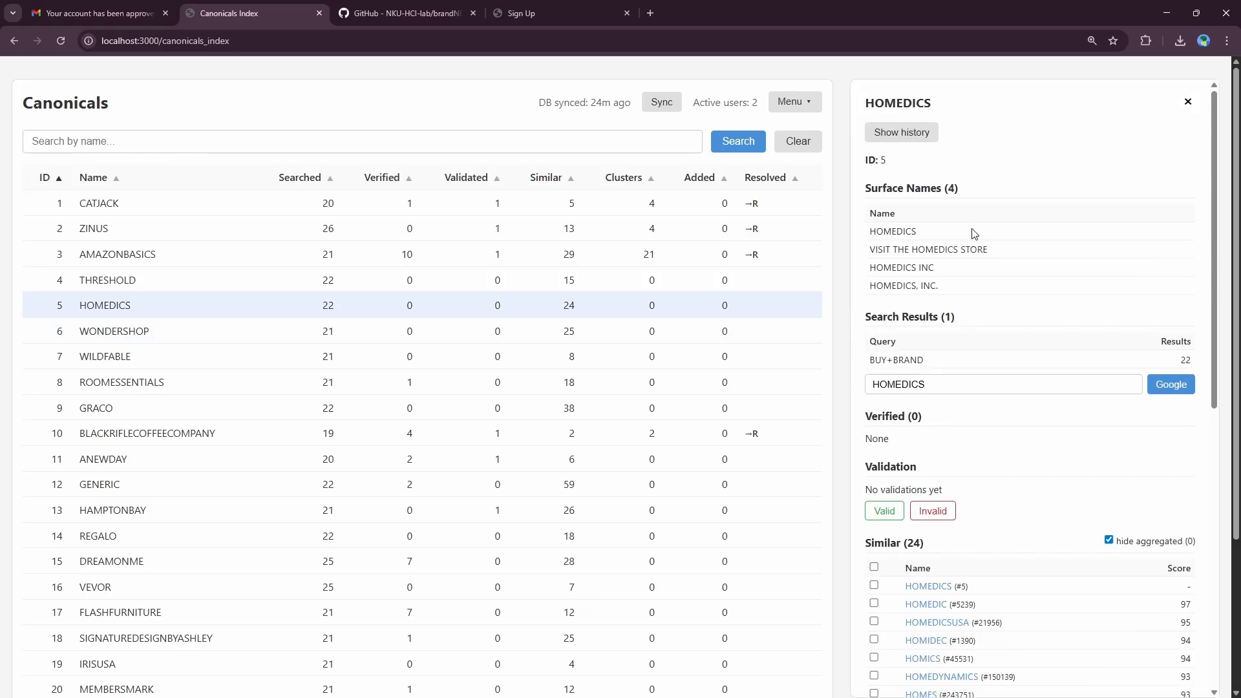
pyautogui.scroll(-5, 974, 234)
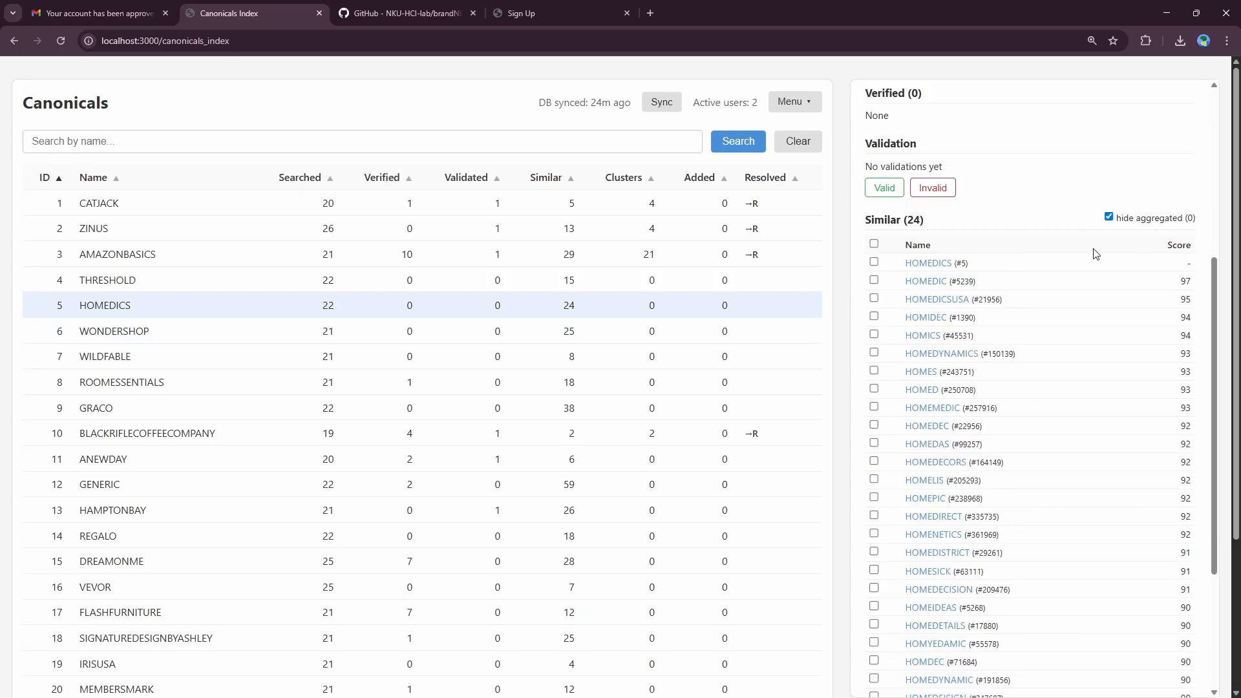
pyautogui.scroll(2, 984, 198)
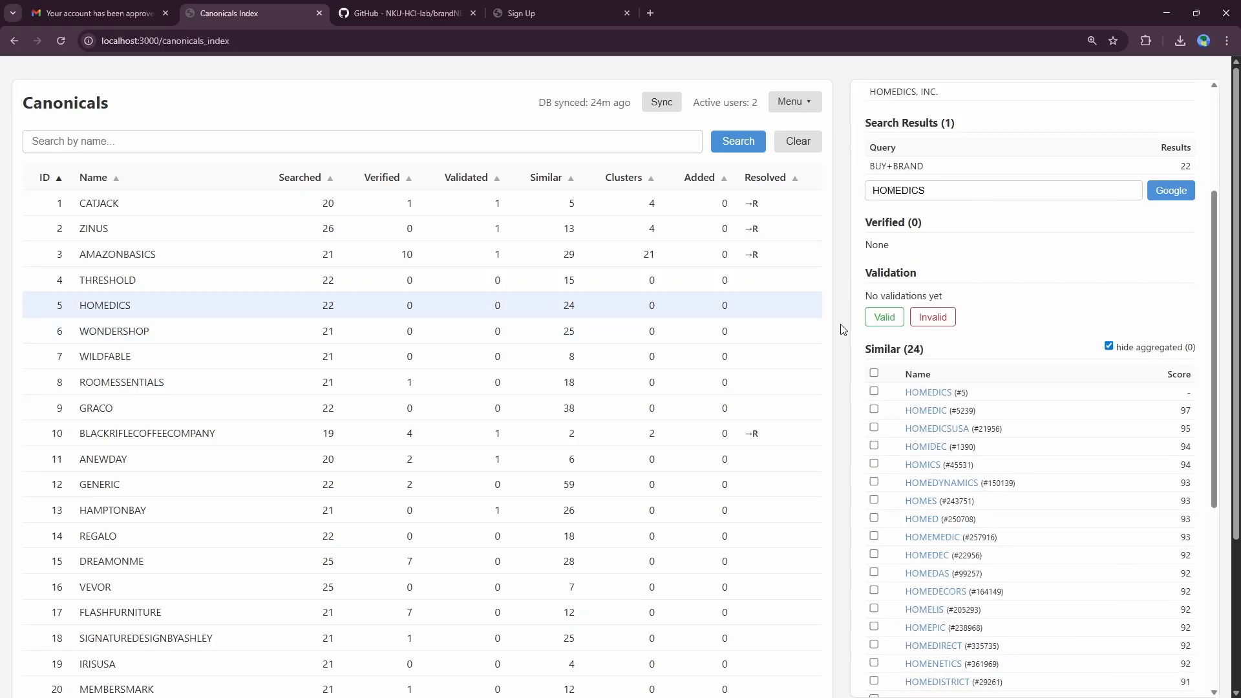
pyautogui.click(880, 317)
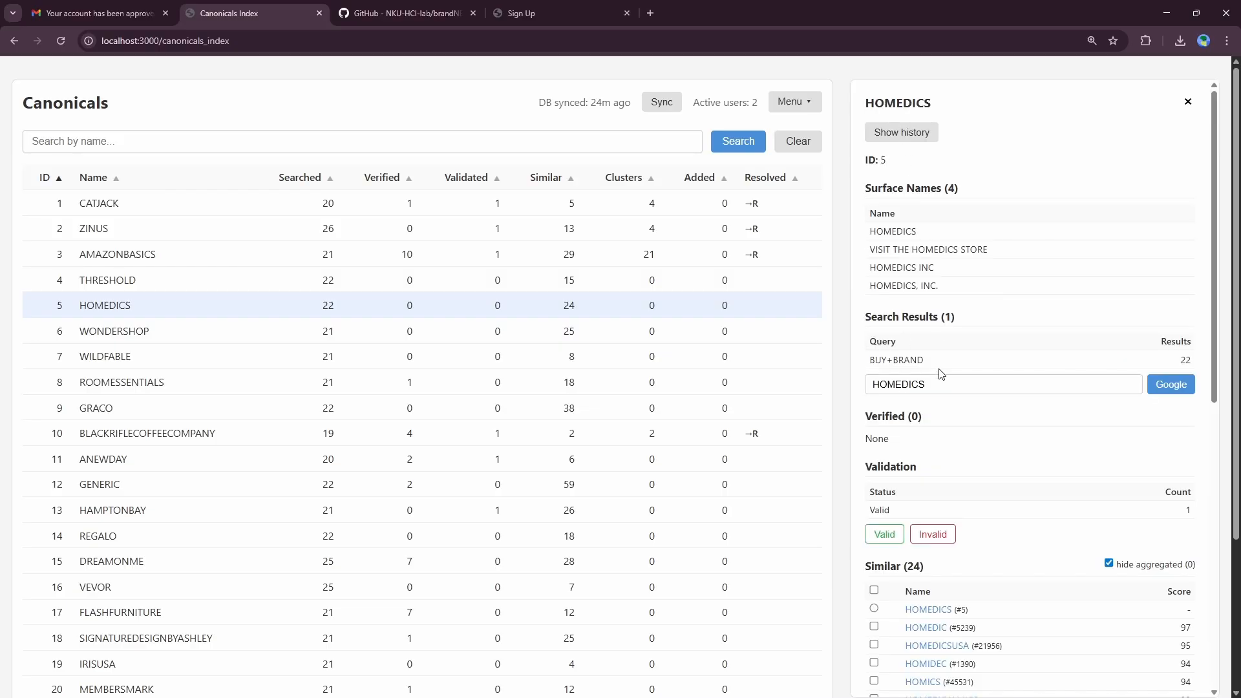
# Step: Aggregate HOMEDICSUSA under HOMEDICS as the main canonical
pyautogui.scroll(-3, 940, 373)
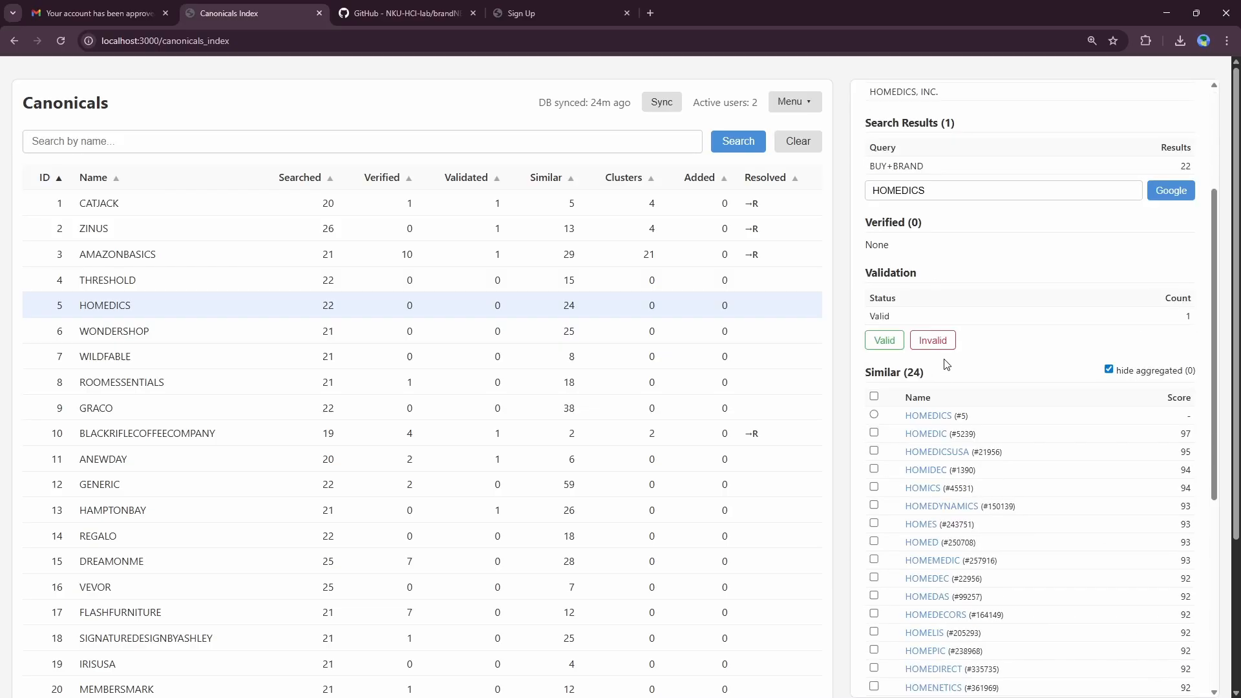
pyautogui.click(873, 451)
pyautogui.click(874, 414)
pyautogui.scroll(-2, 937, 416)
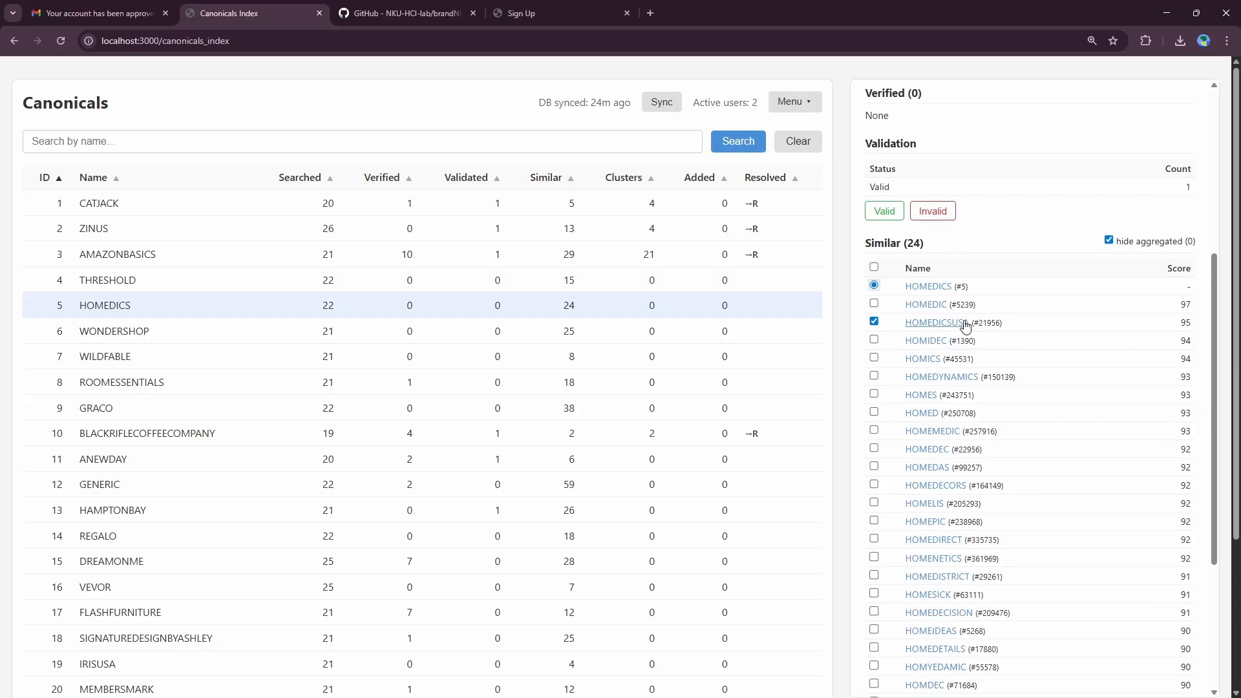
pyautogui.scroll(-4, 996, 323)
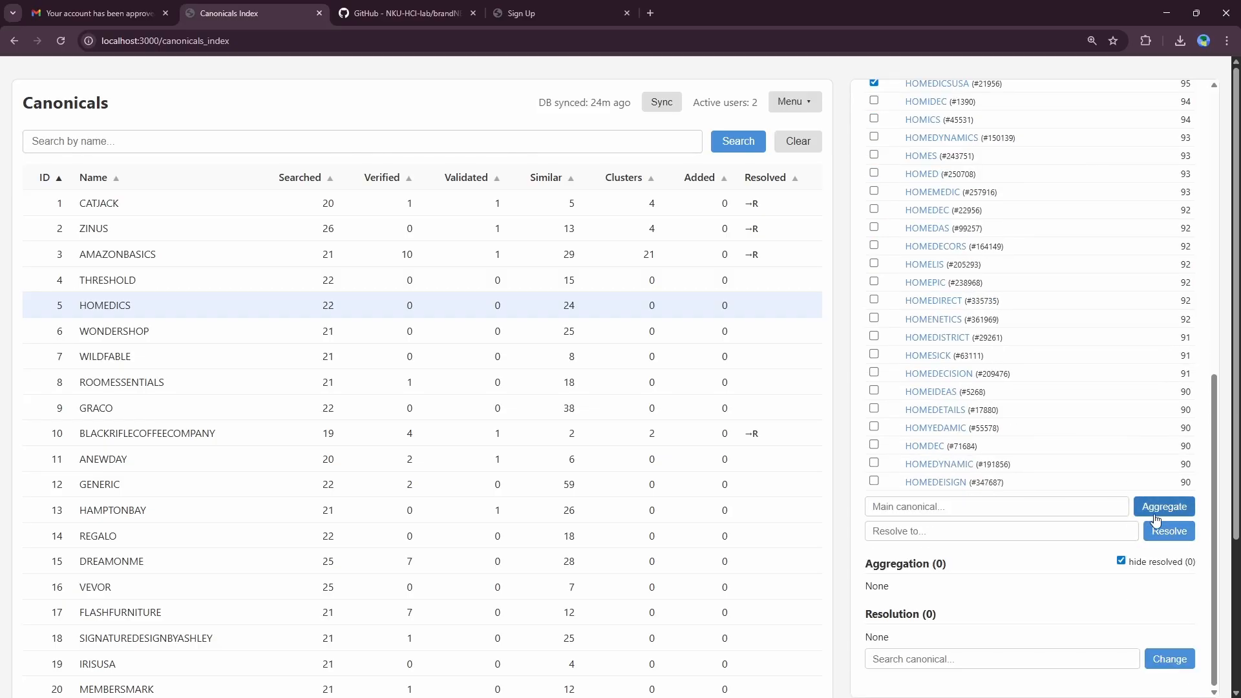
pyautogui.click(1156, 507)
pyautogui.scroll(-15, 1032, 278)
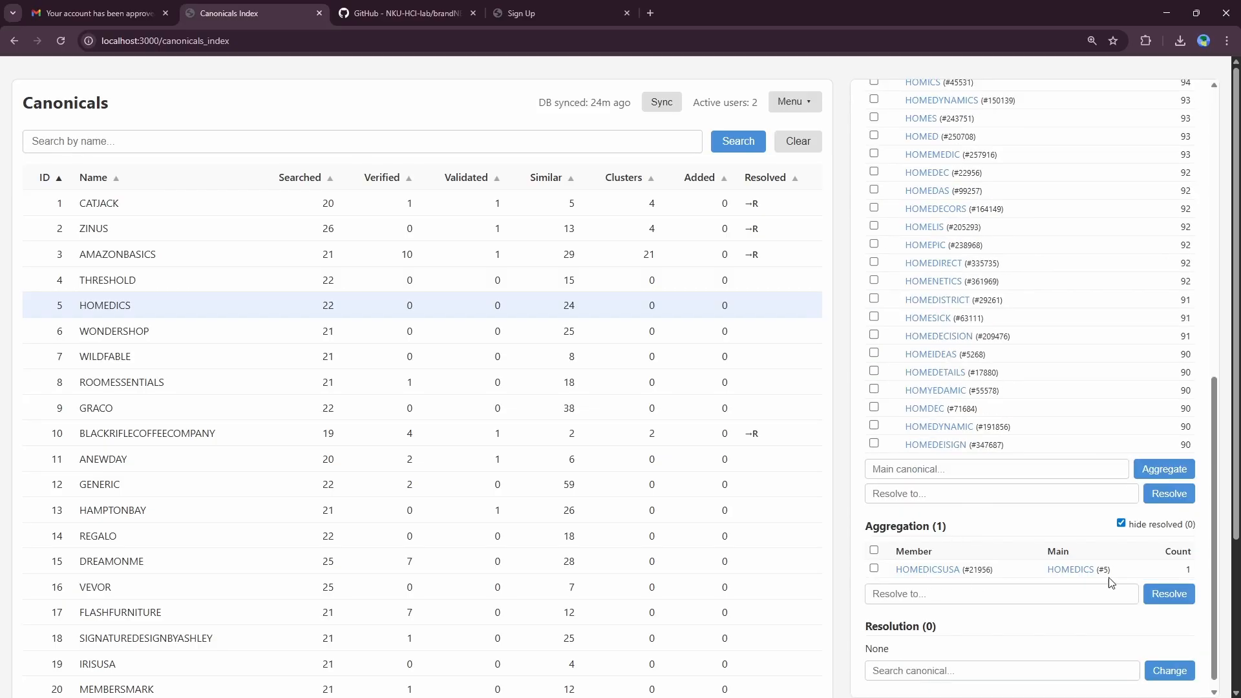
pyautogui.scroll(6, 1116, 439)
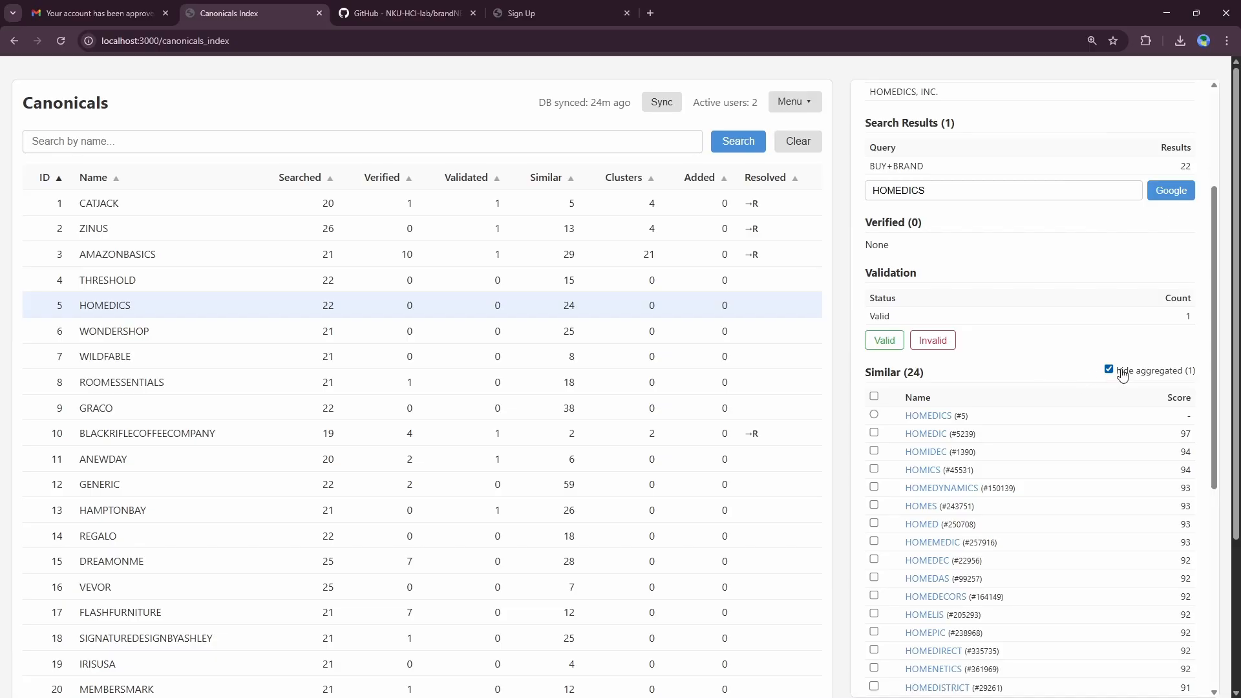
pyautogui.scroll(-5, 1122, 375)
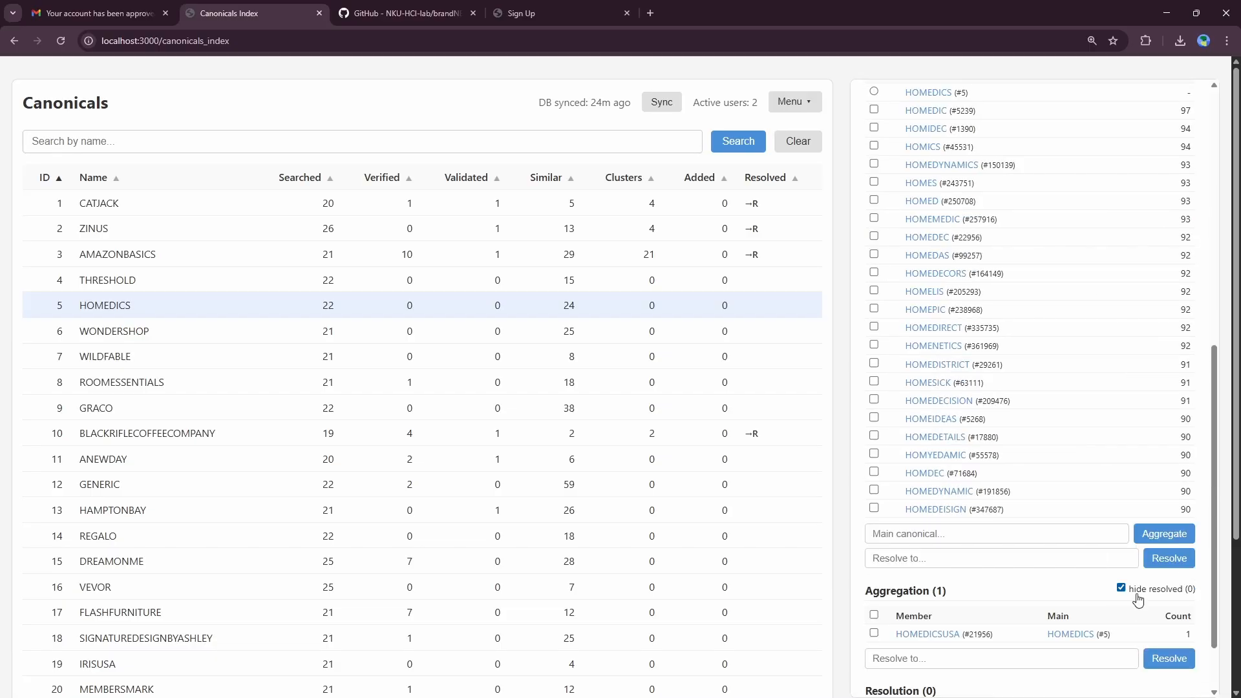
pyautogui.scroll(4, 1137, 599)
pyautogui.click(1123, 307)
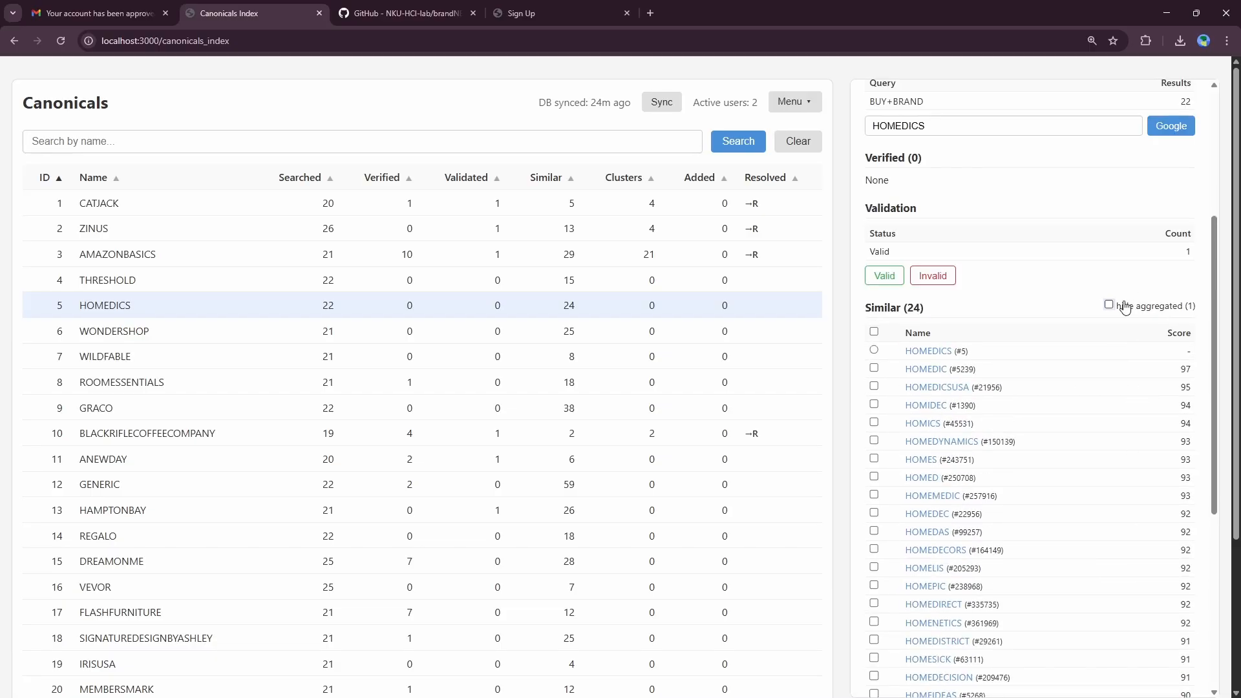
pyautogui.click(1125, 307)
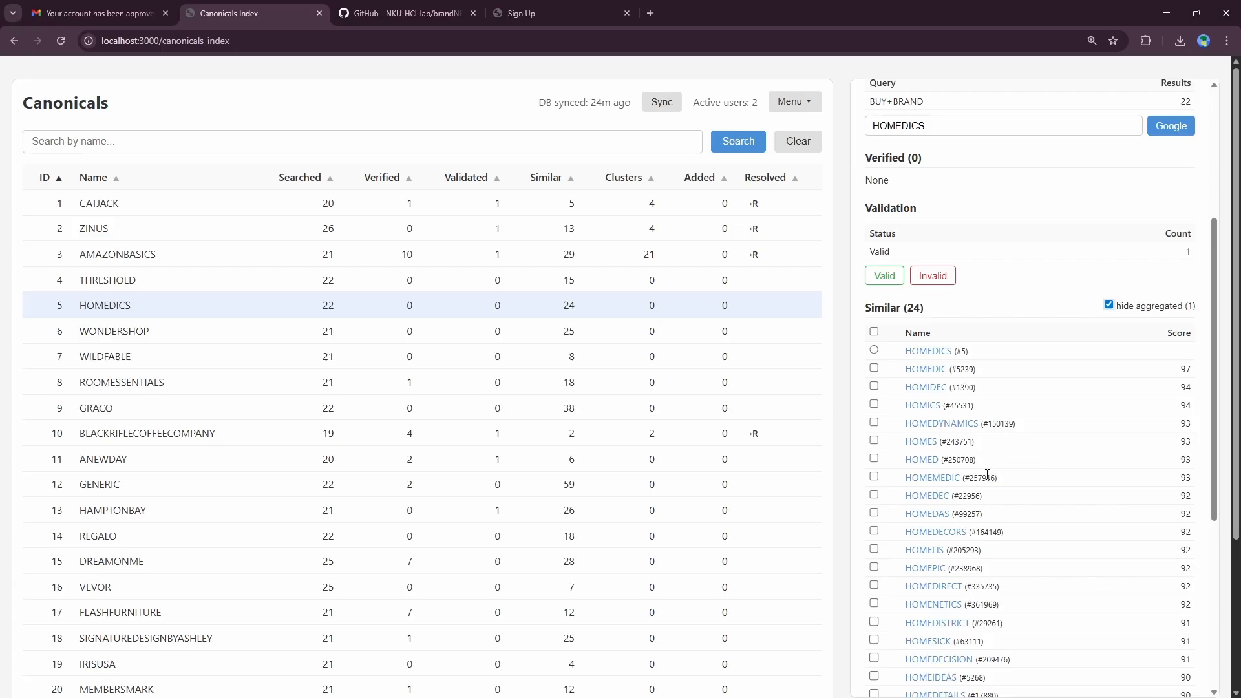
# Step: Aggregate HOMEDIC under HOMEDICS as the main canonical
pyautogui.scroll(-5, 978, 467)
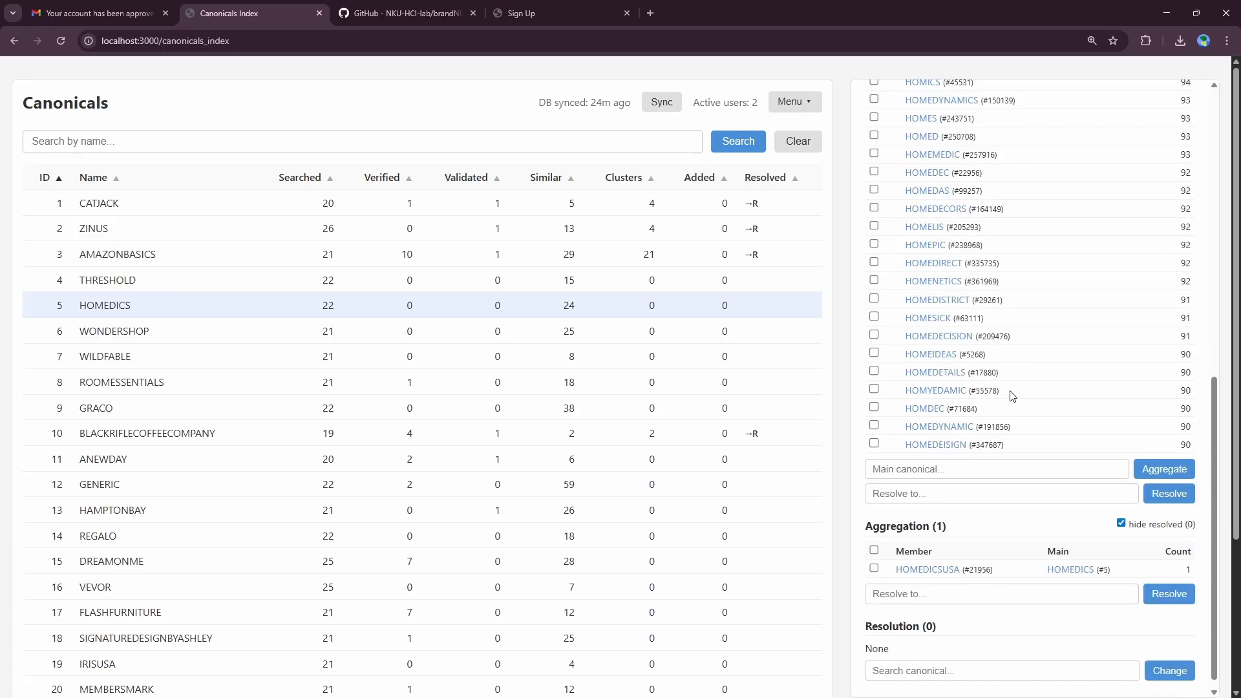
pyautogui.scroll(3, 1013, 362)
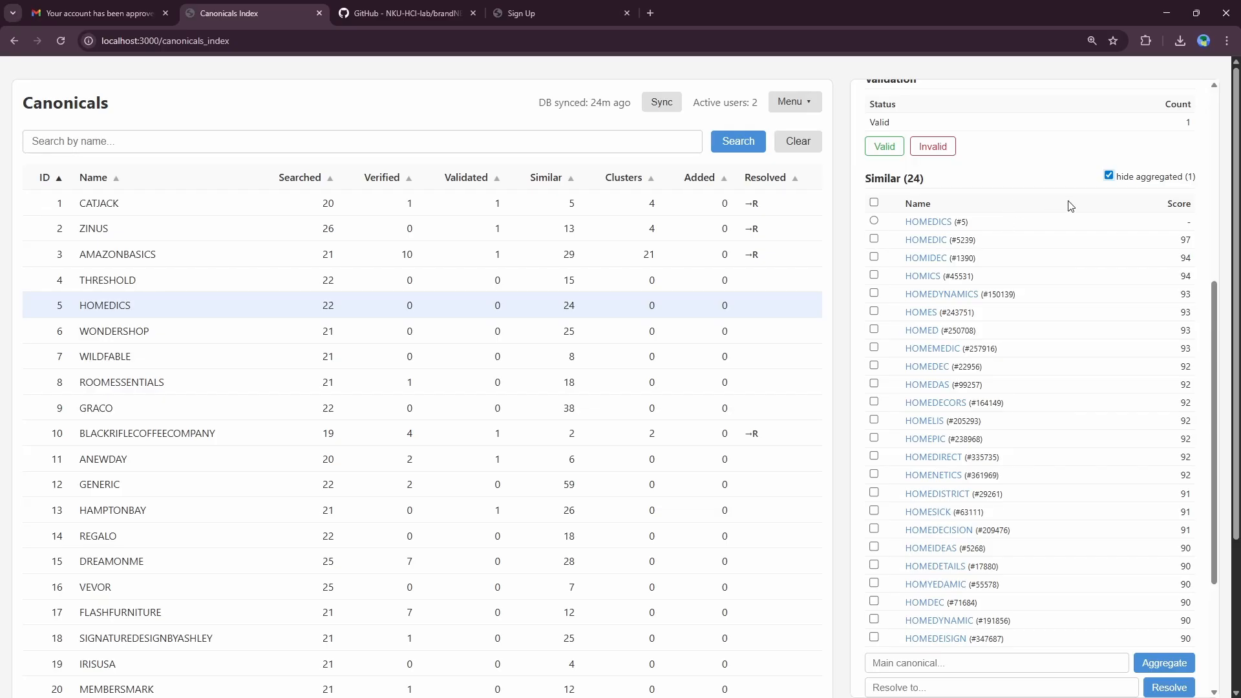
pyautogui.click(874, 239)
pyautogui.click(873, 220)
pyautogui.scroll(-3, 927, 354)
pyautogui.click(1152, 463)
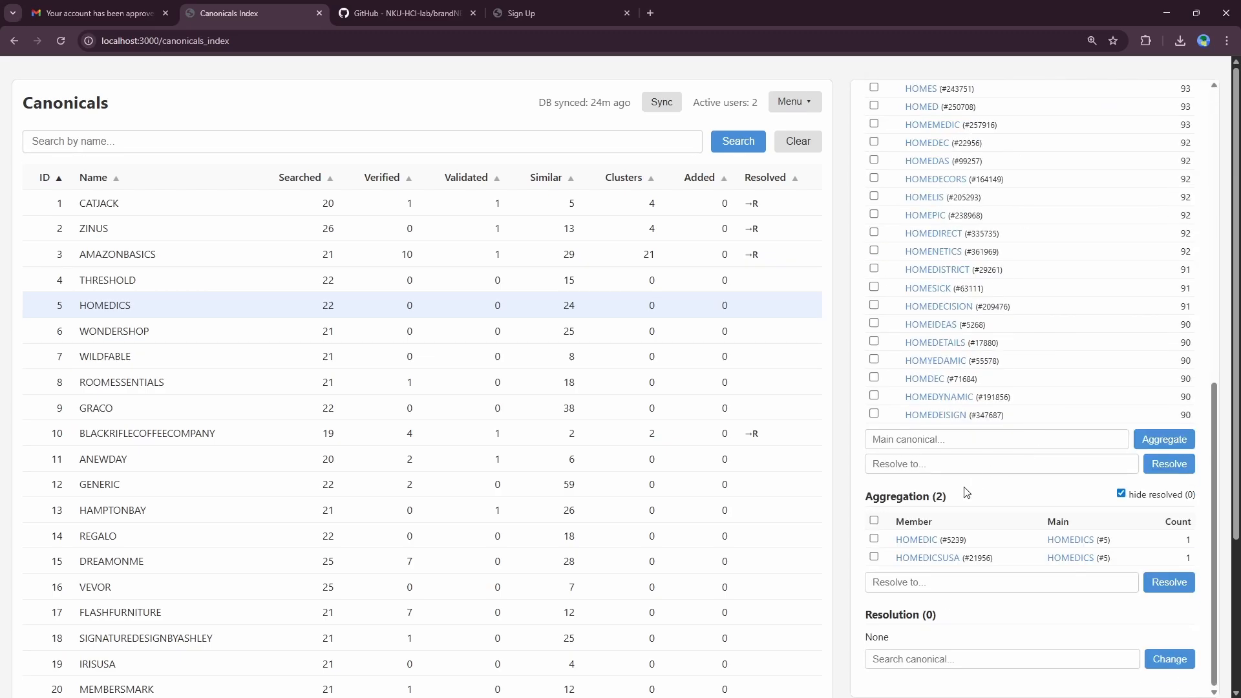
# Step: Resolve HOMEDIC and HOMEDICSUSA to HOMEDICS and check the resolved members list
pyautogui.click(875, 521)
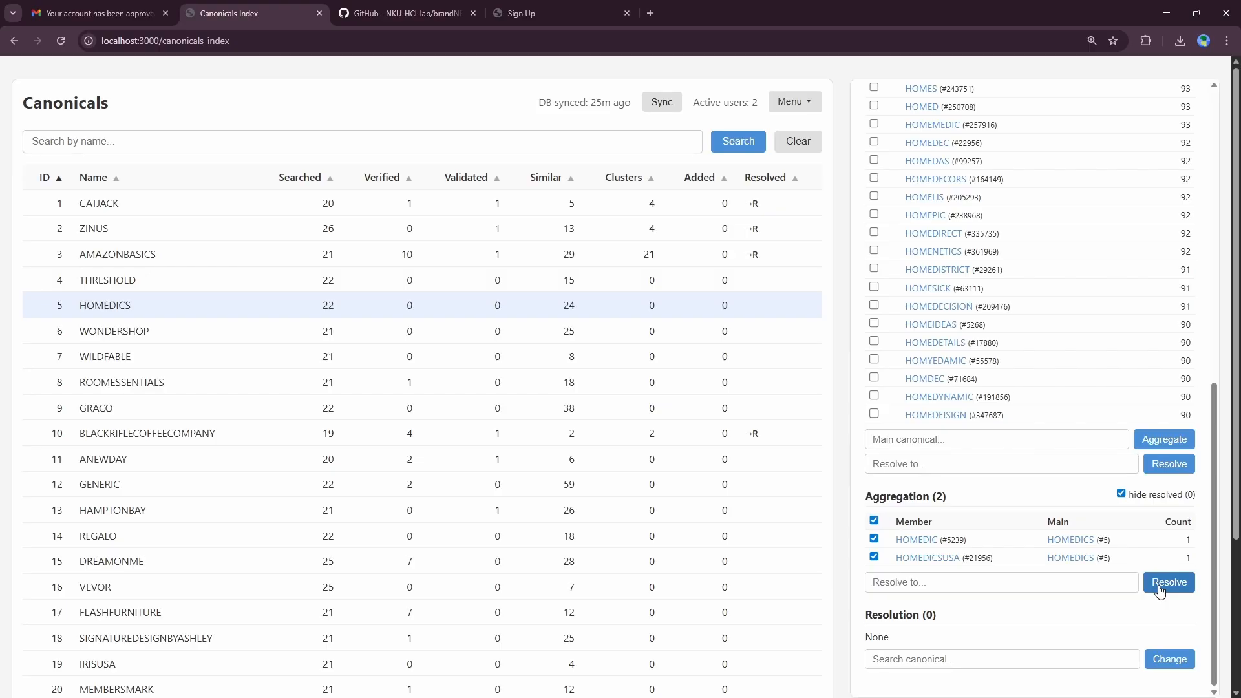
pyautogui.click(1159, 588)
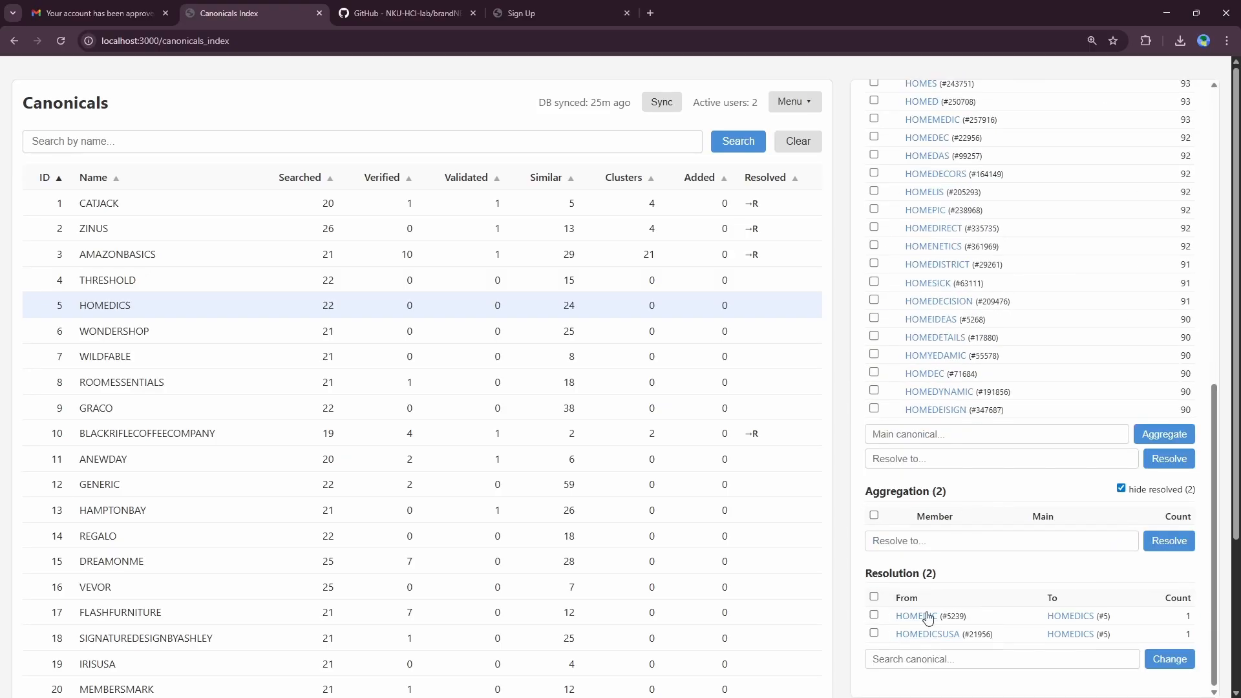
pyautogui.click(109, 311)
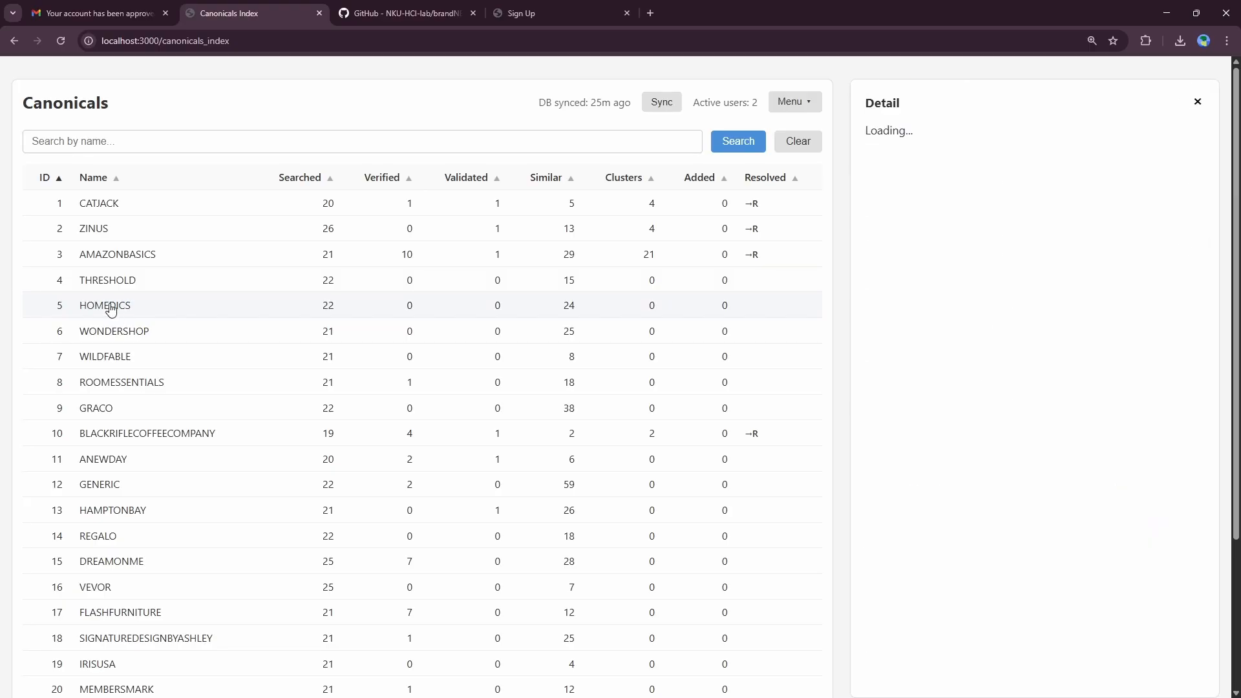
pyautogui.scroll(-2, 122, 278)
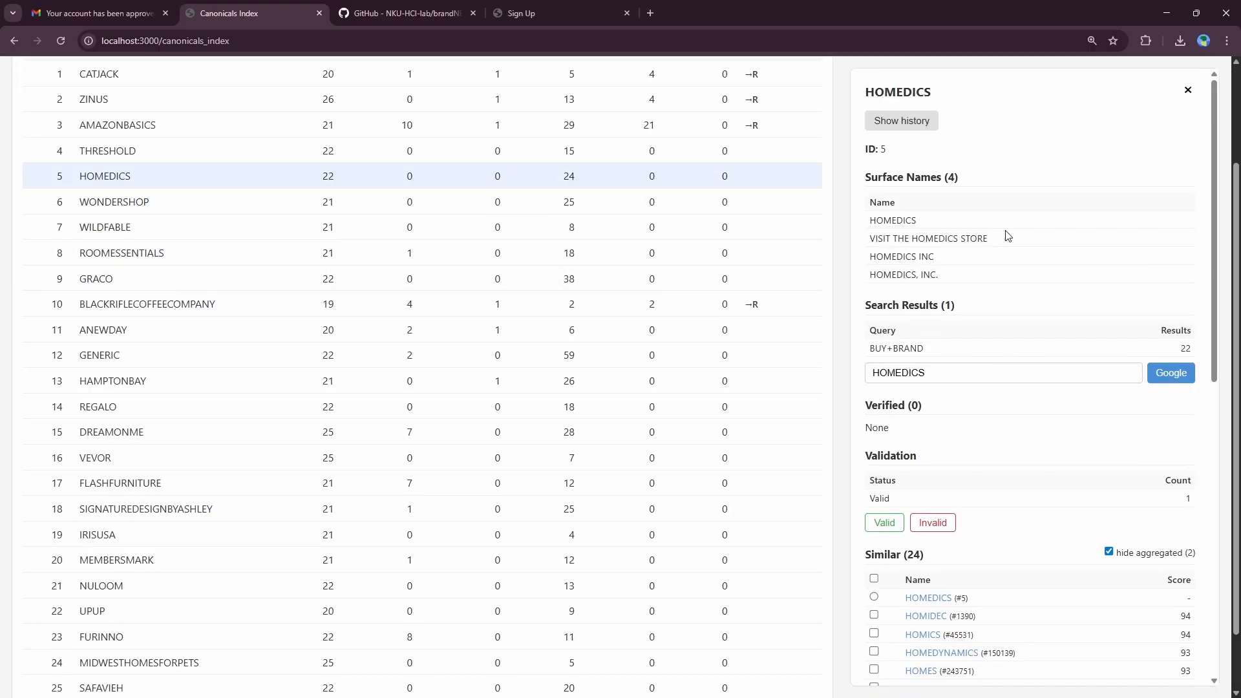
pyautogui.scroll(-9, 1005, 236)
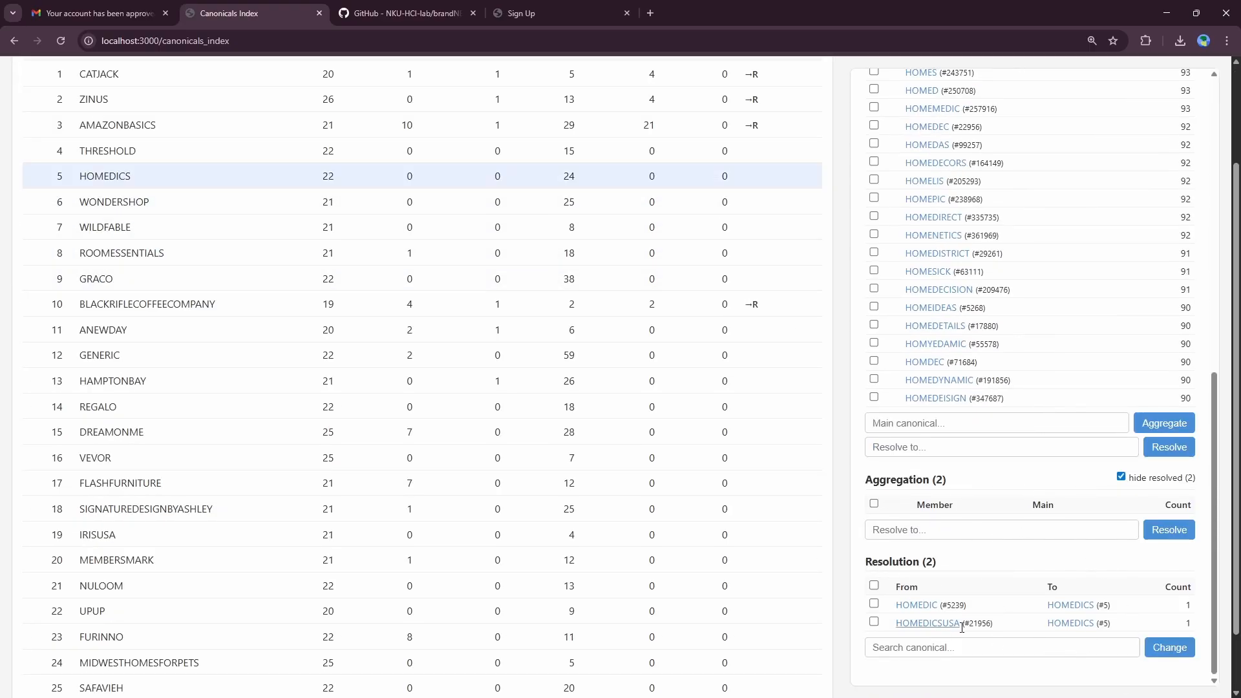
pyautogui.click(1177, 480)
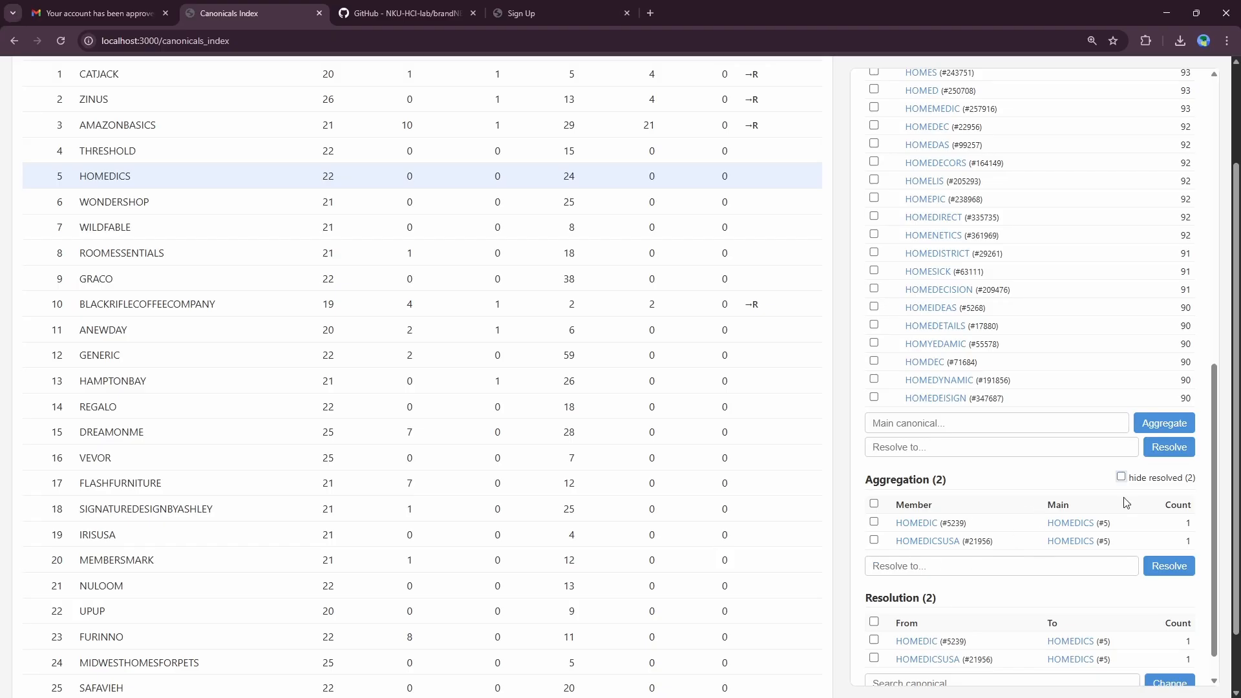
pyautogui.click(1179, 477)
pyautogui.scroll(4, 947, 512)
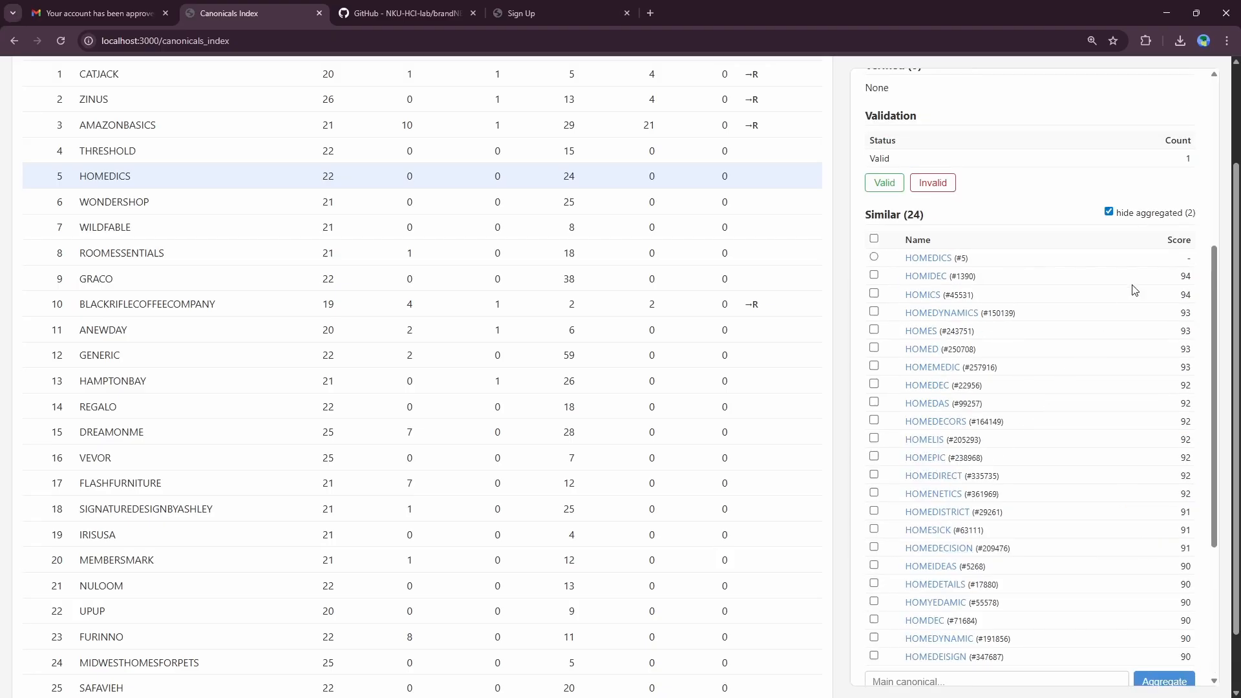
pyautogui.doubleClick(1164, 215)
# Step: Open ROOMESSENTIALS's details and mark it as valid
pyautogui.click(223, 265)
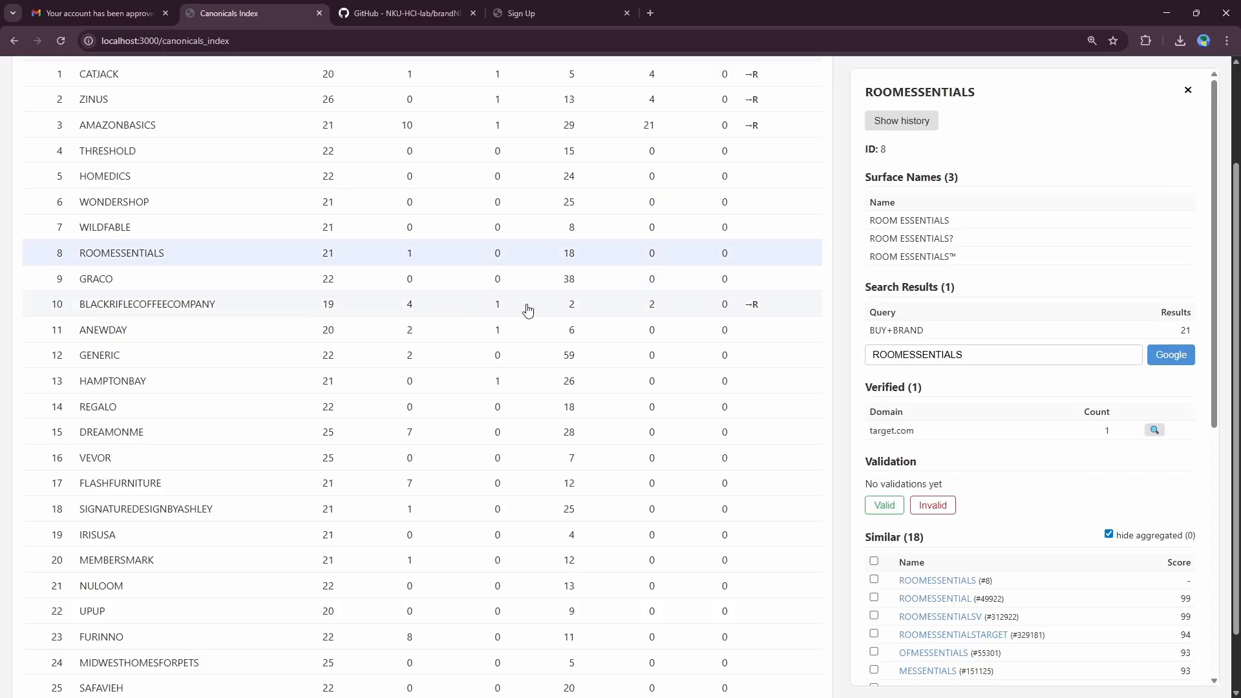
pyautogui.scroll(-3, 966, 260)
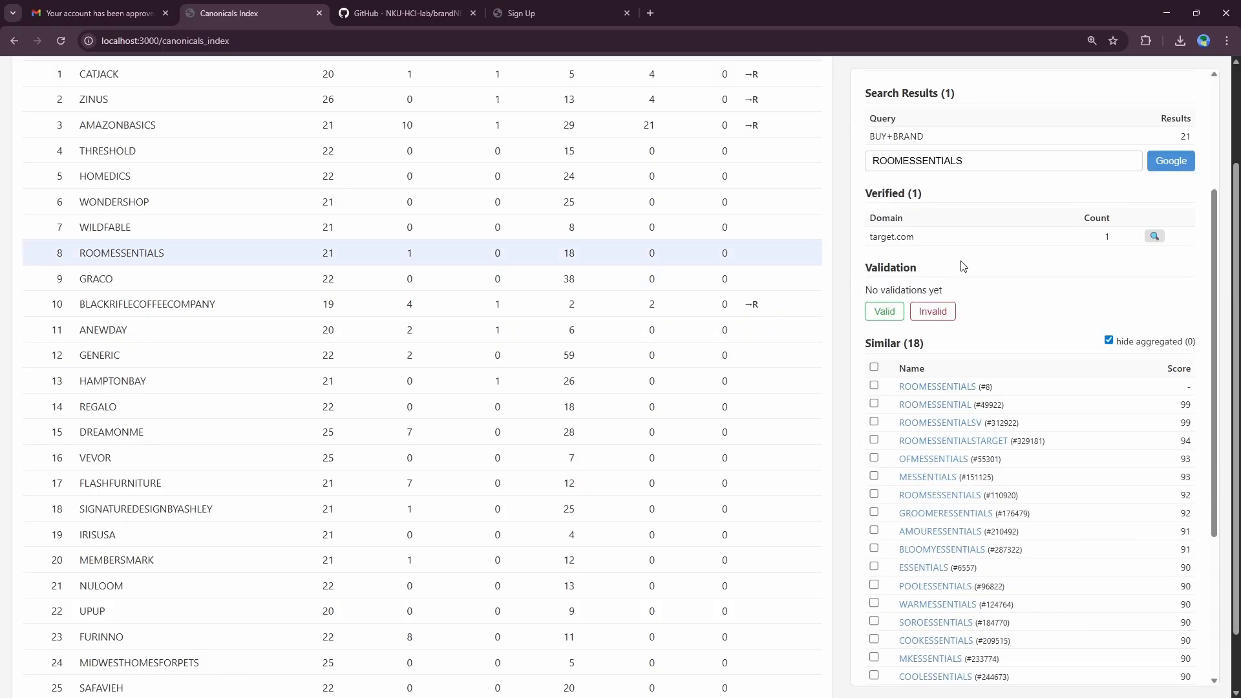
pyautogui.scroll(-1, 964, 265)
pyautogui.click(872, 321)
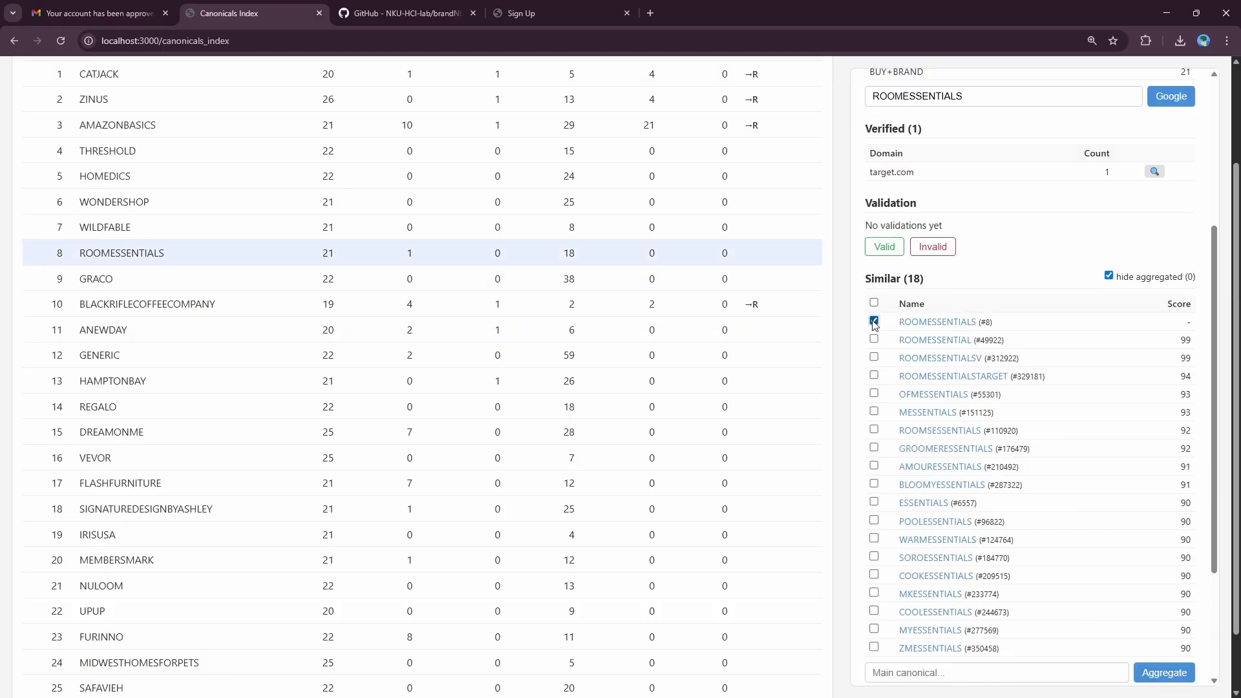
pyautogui.rightClick(873, 321)
pyautogui.click(897, 251)
pyautogui.click(897, 249)
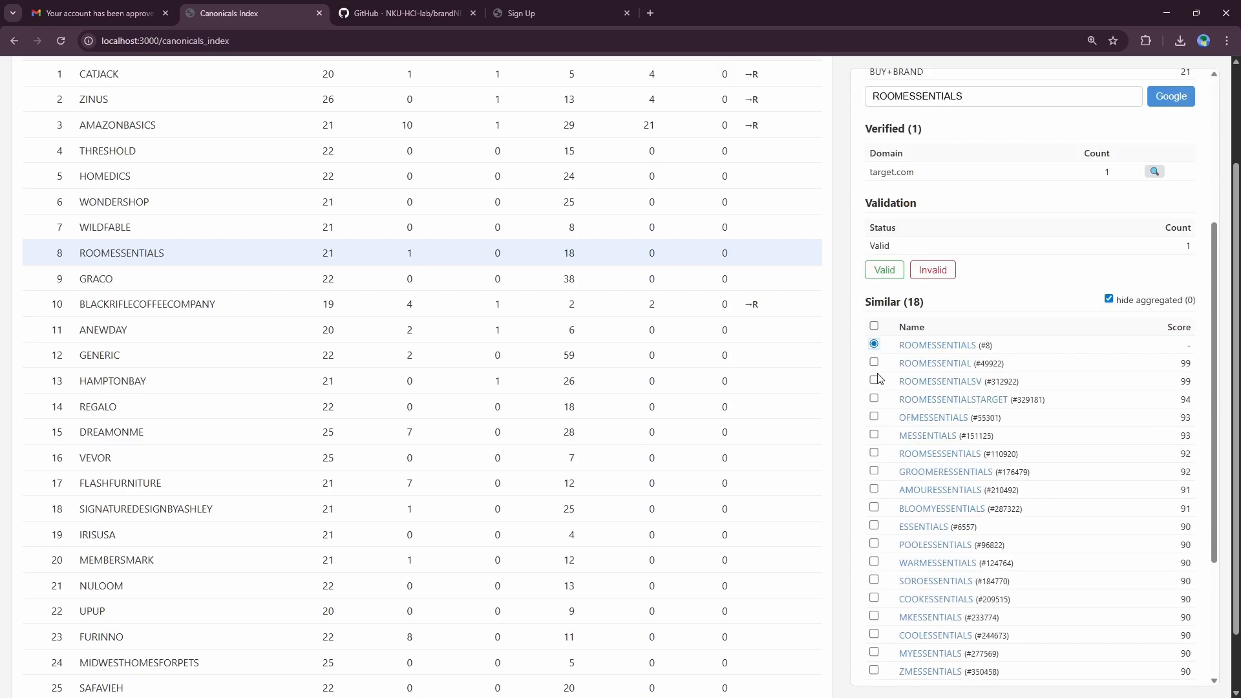
# Step: Resolve ROOMESSENTIAL, ROOMESSENTIALSV, ROOMESSENTIALSTARGET and ROOMSESSENTIALS to ROOMESSENTIALS
pyautogui.click(874, 361)
pyautogui.click(873, 380)
pyautogui.click(874, 399)
pyautogui.scroll(-3, 930, 375)
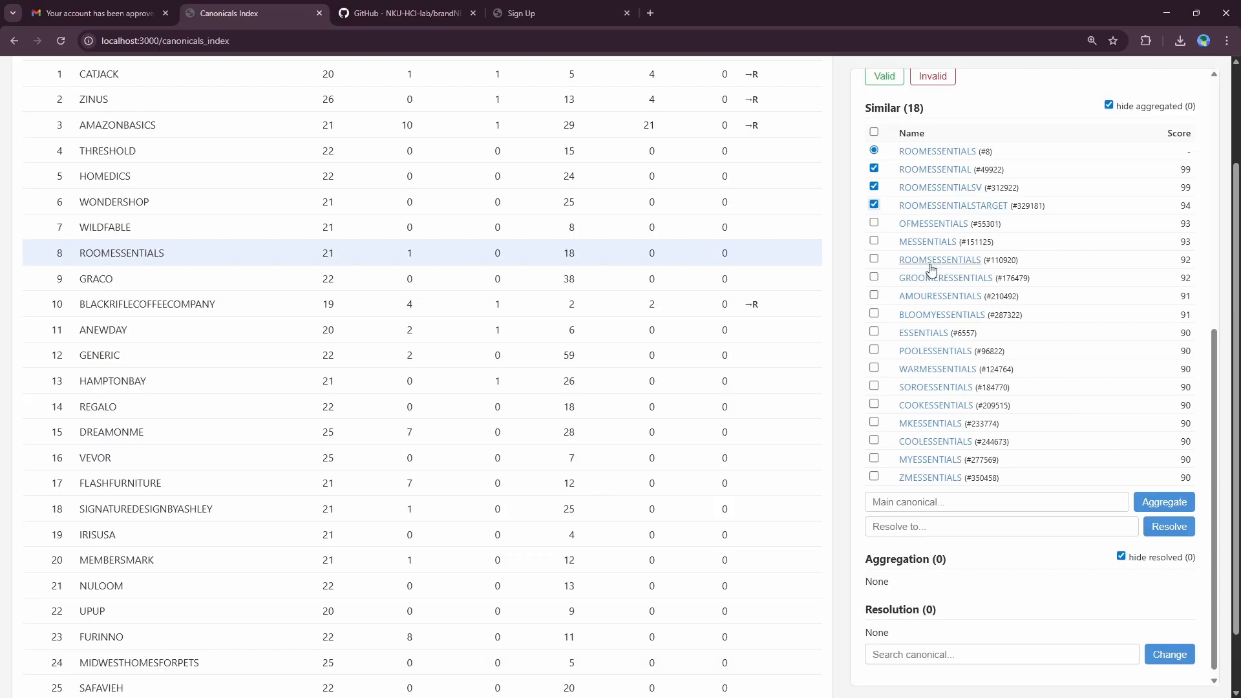
pyautogui.click(876, 259)
pyautogui.scroll(1, 909, 221)
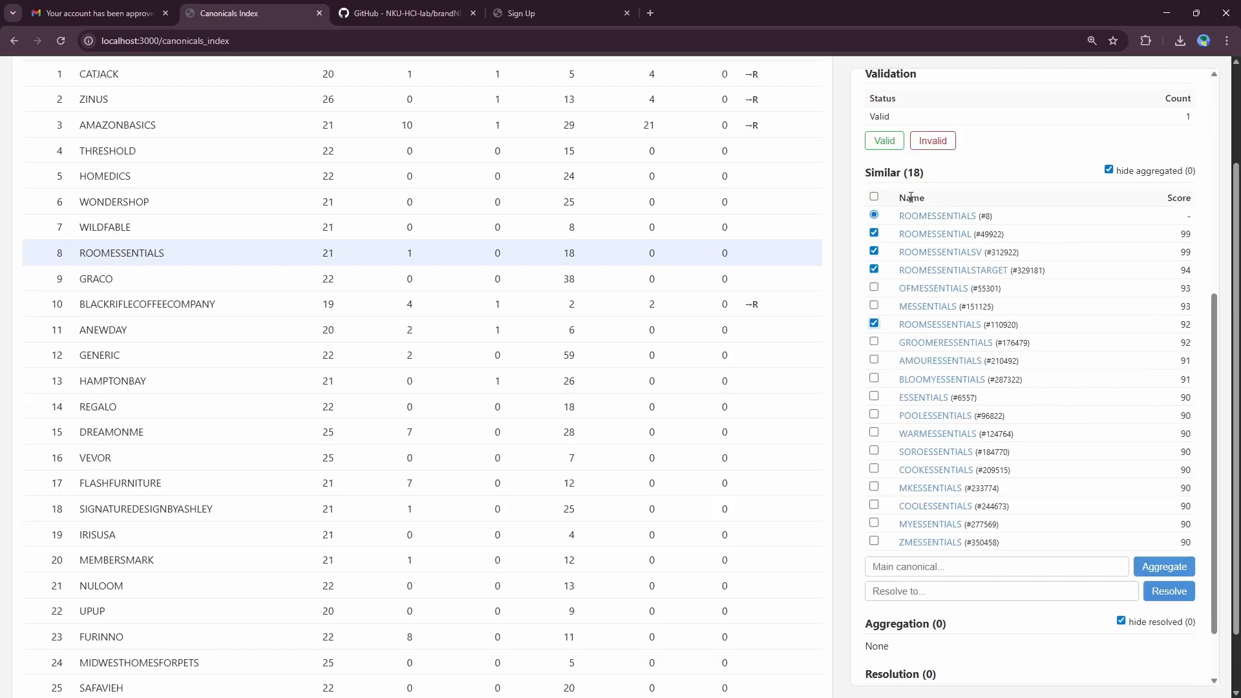
pyautogui.scroll(-1, 1034, 420)
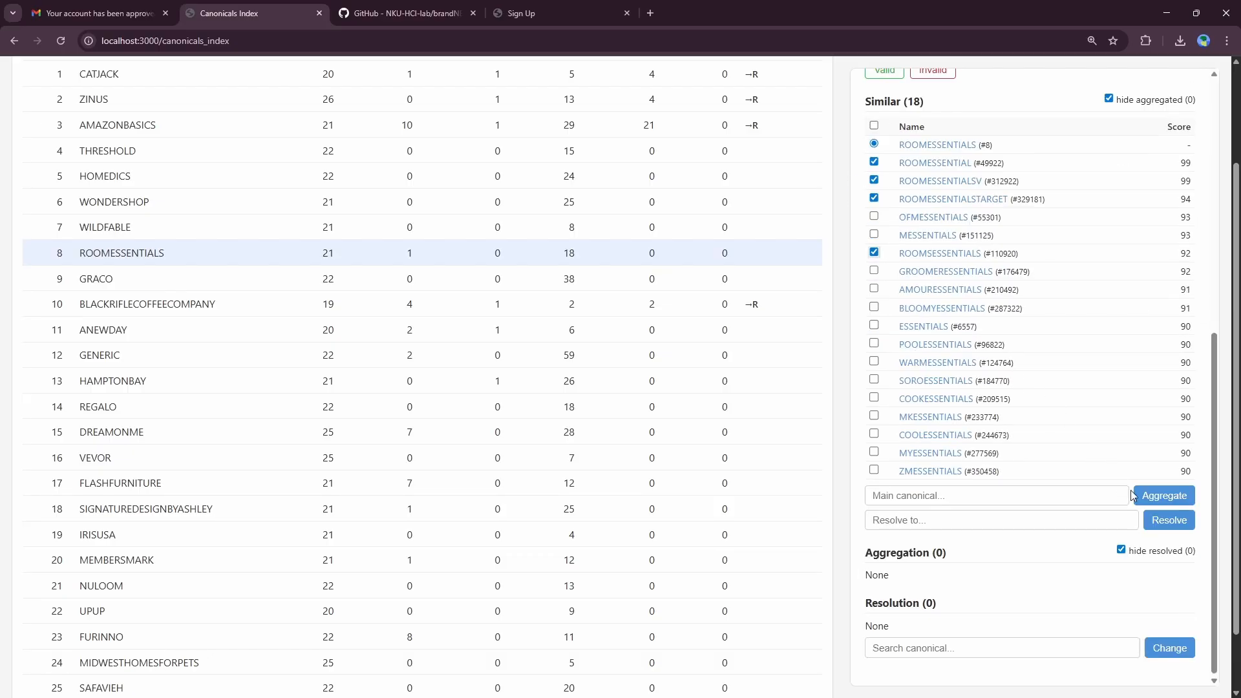
pyautogui.click(1160, 520)
# Step: Show the resolved members in ROOMESSENTIALS's aggregation list and review them
pyautogui.scroll(-1, 1146, 518)
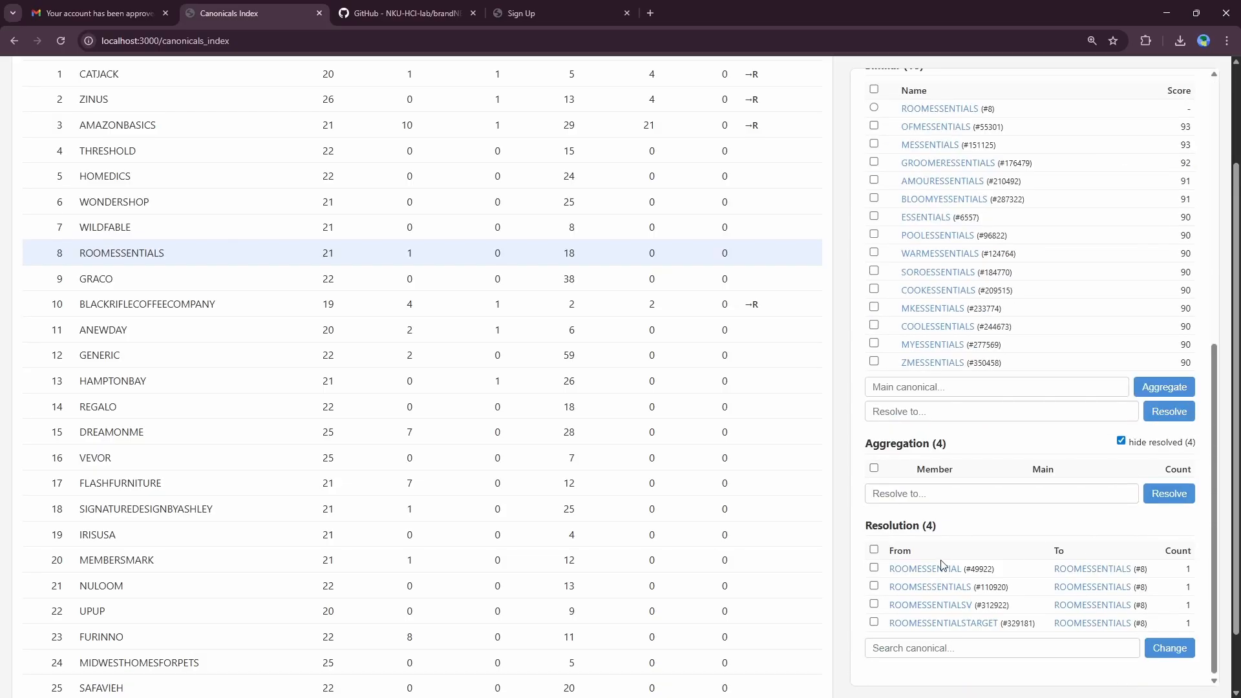
pyautogui.click(1121, 441)
pyautogui.scroll(-1, 1002, 421)
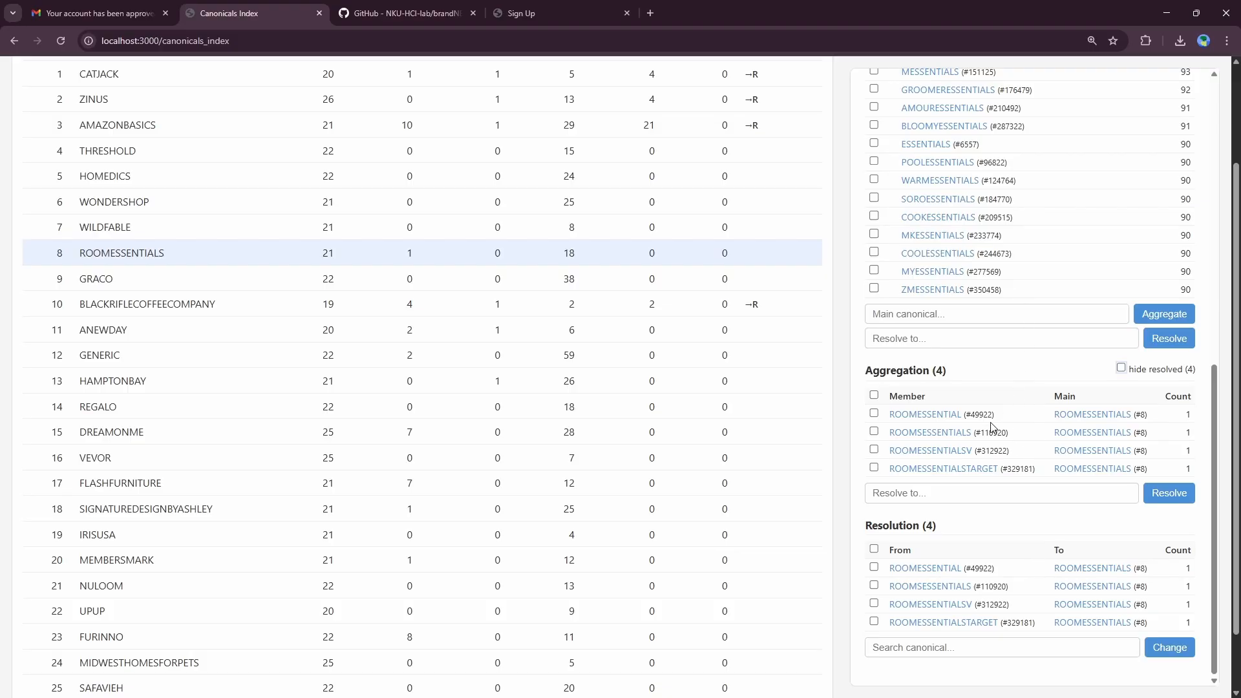
pyautogui.scroll(1, 998, 404)
pyautogui.scroll(2, 996, 399)
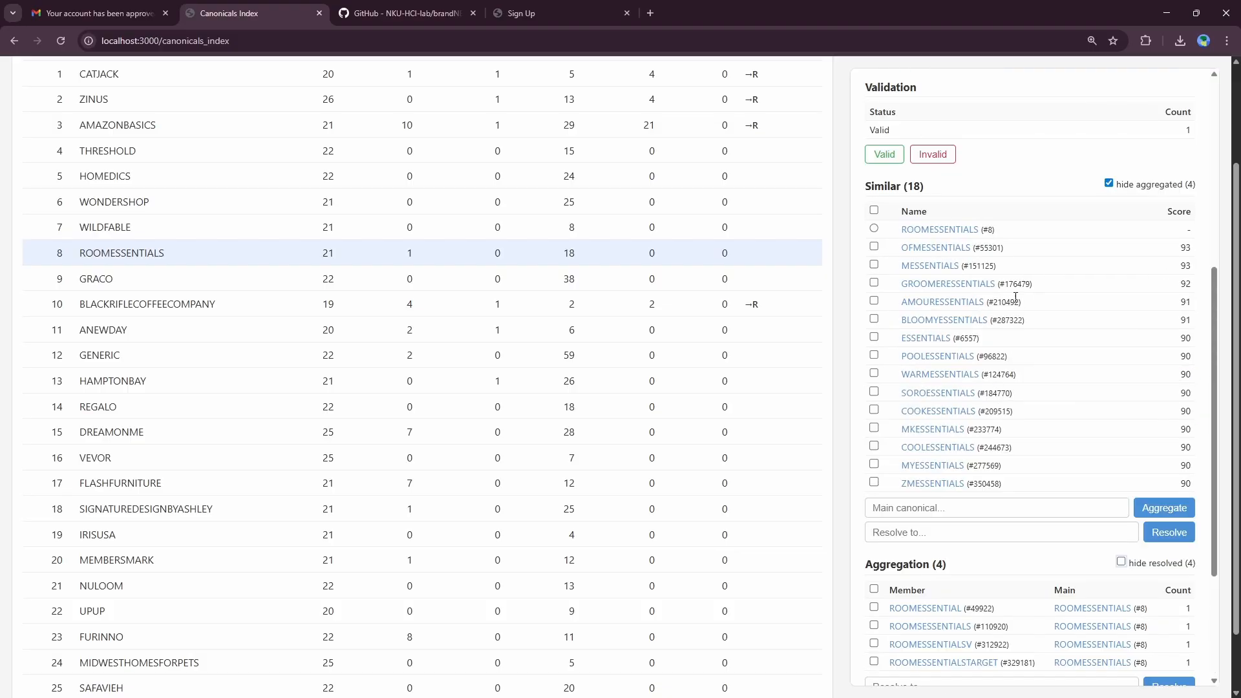
pyautogui.scroll(-2, 1121, 553)
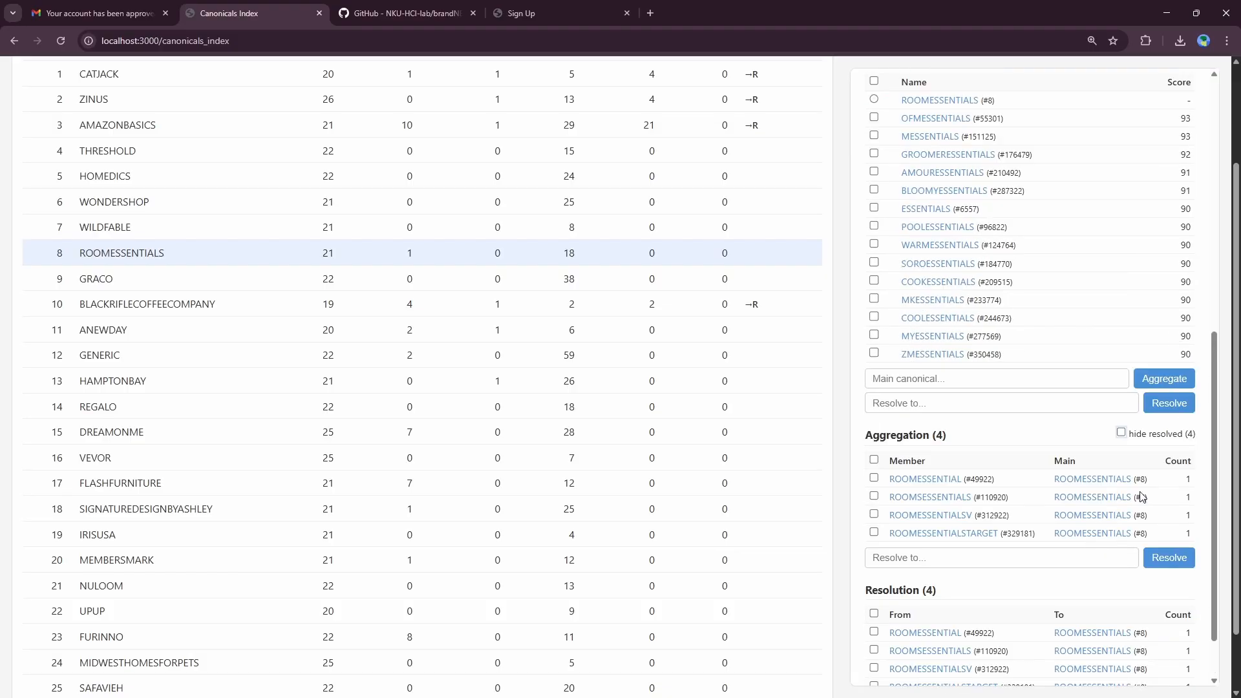
pyautogui.scroll(8, 1140, 497)
pyautogui.scroll(2, 479, 464)
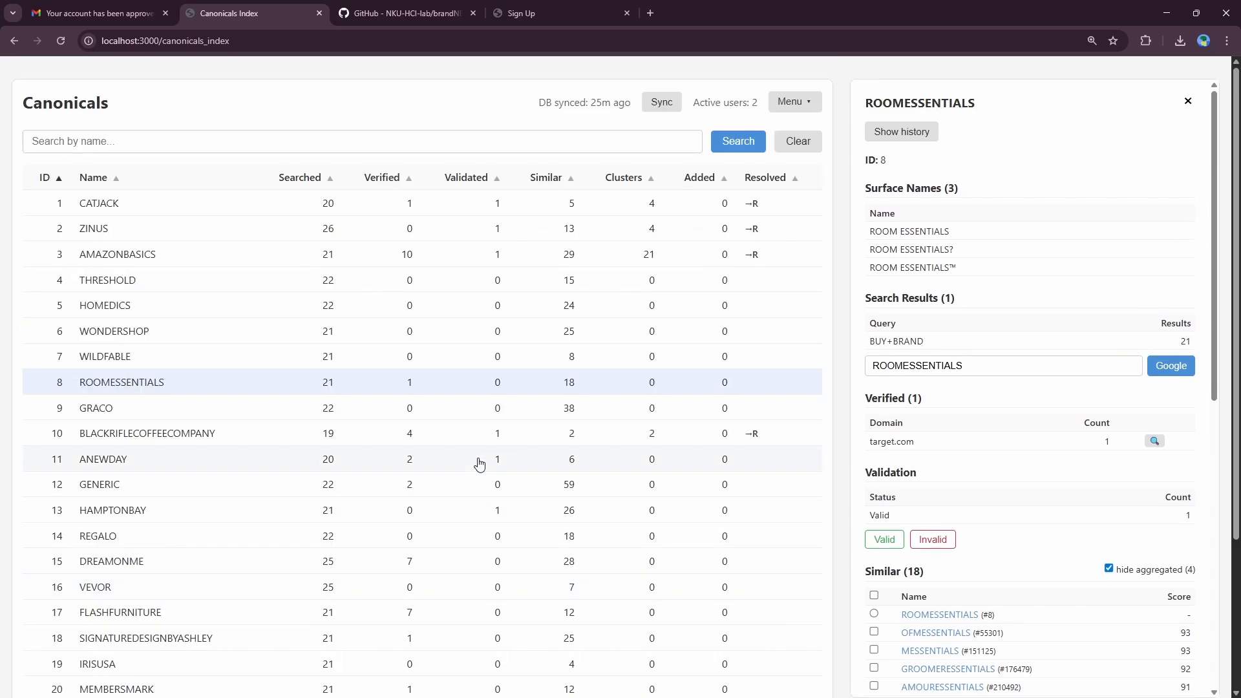
# Step: Search the canonicals list by name for RAYBAN
pyautogui.click(111, 142)
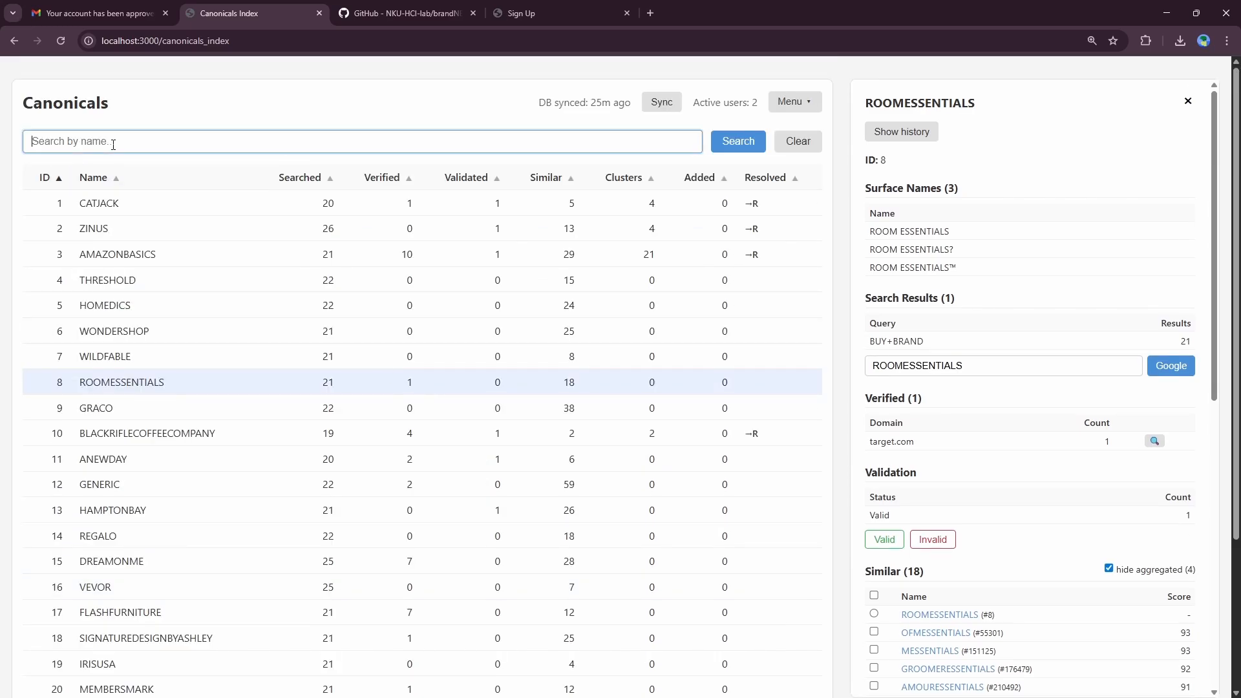
pyautogui.write('RAYBN')
pyautogui.press('Return')
# Step: Open RAYBANJUSTINRB4165UNISEXCLASSIC (row 118893) and view its change history
pyautogui.click(148, 233)
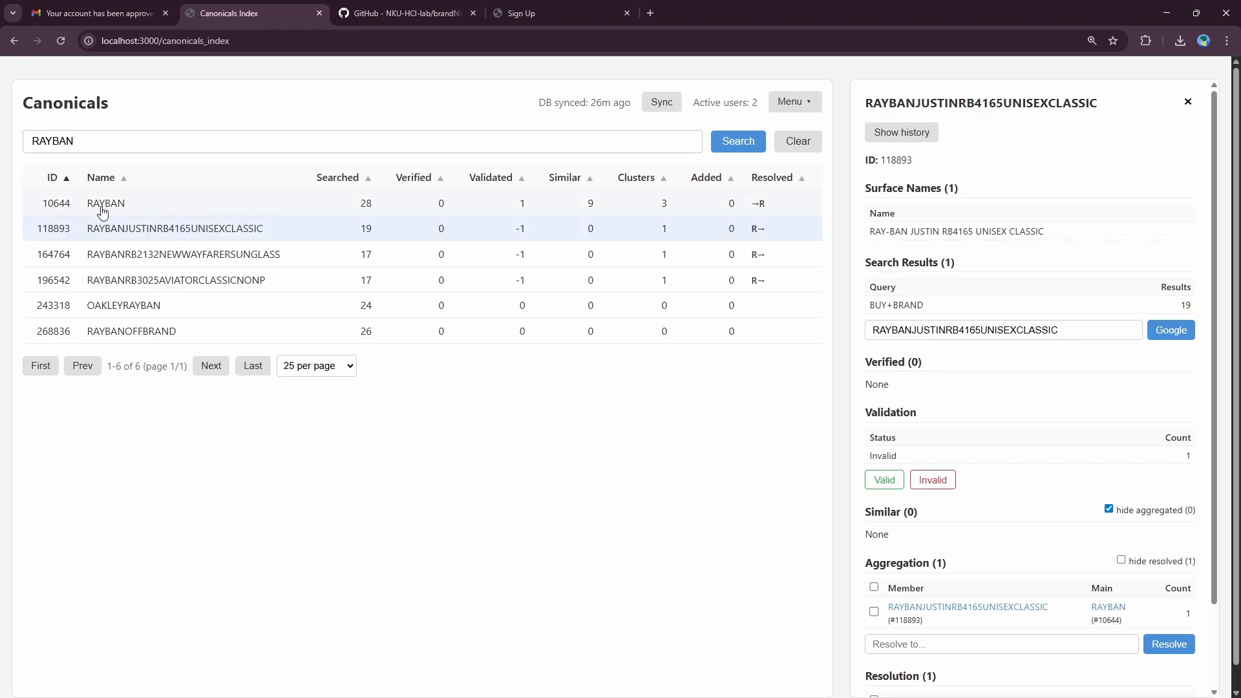
pyautogui.moveTo(99, 204); pyautogui.dragTo(136, 233)
pyautogui.click(136, 233)
pyautogui.scroll(-3, 980, 408)
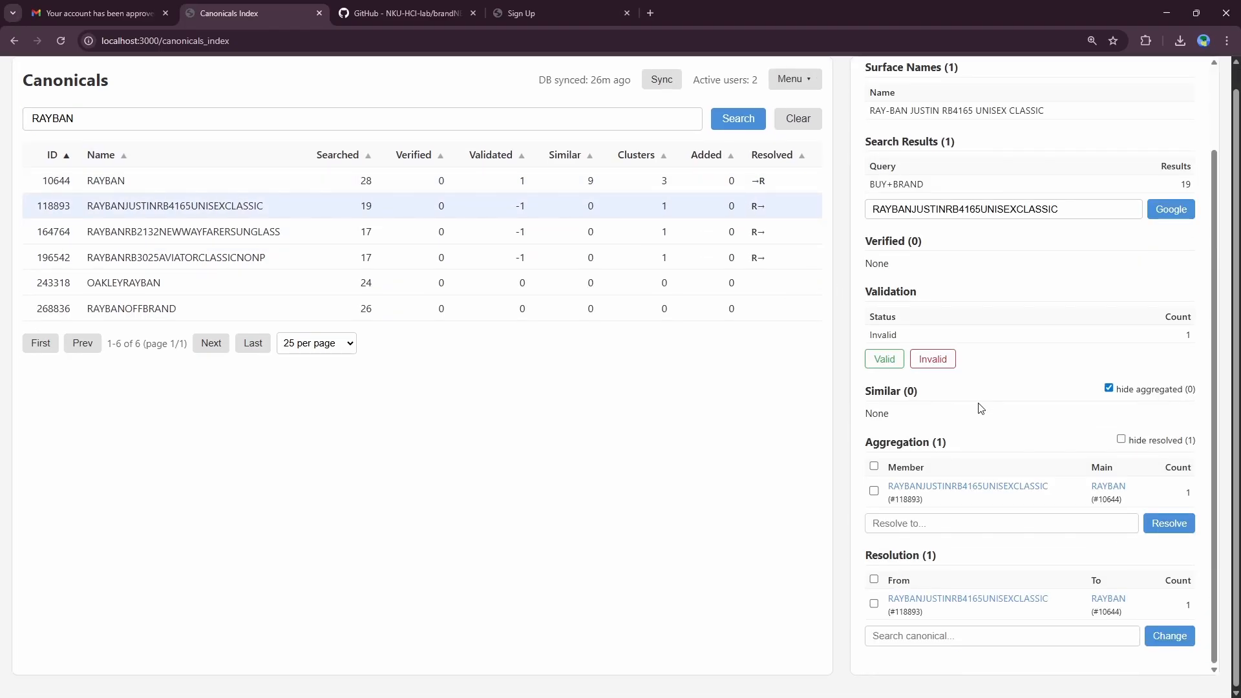
pyautogui.scroll(3, 1027, 358)
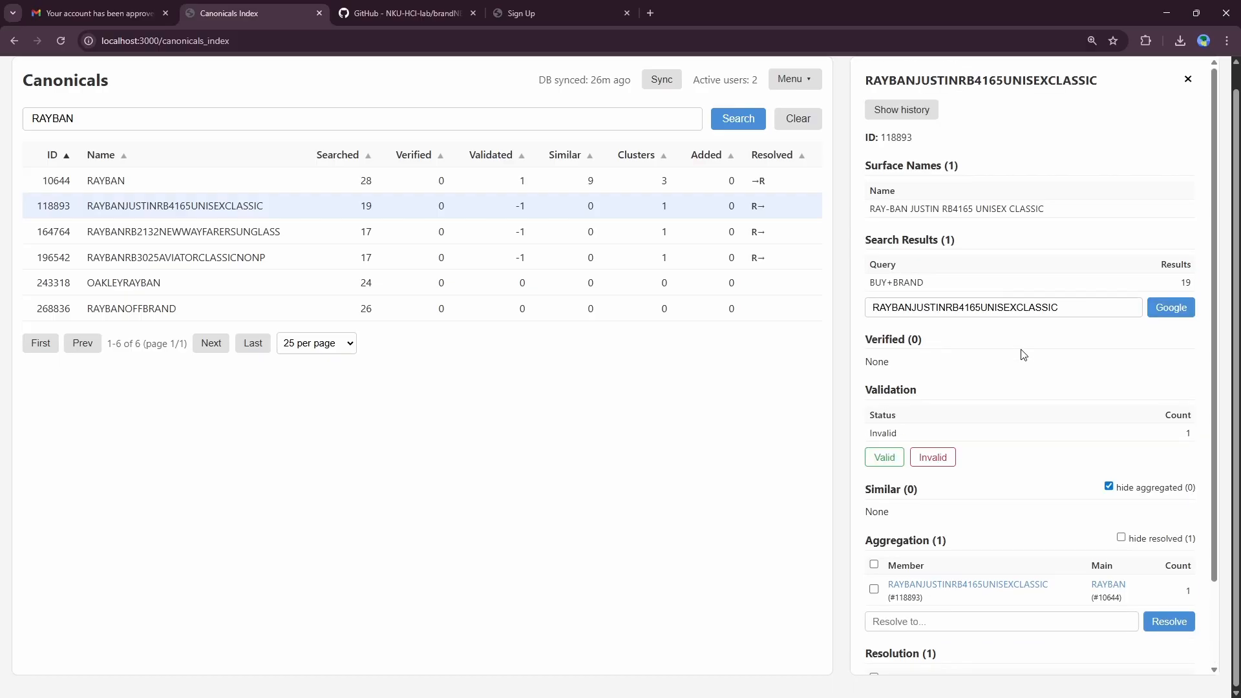
pyautogui.click(893, 136)
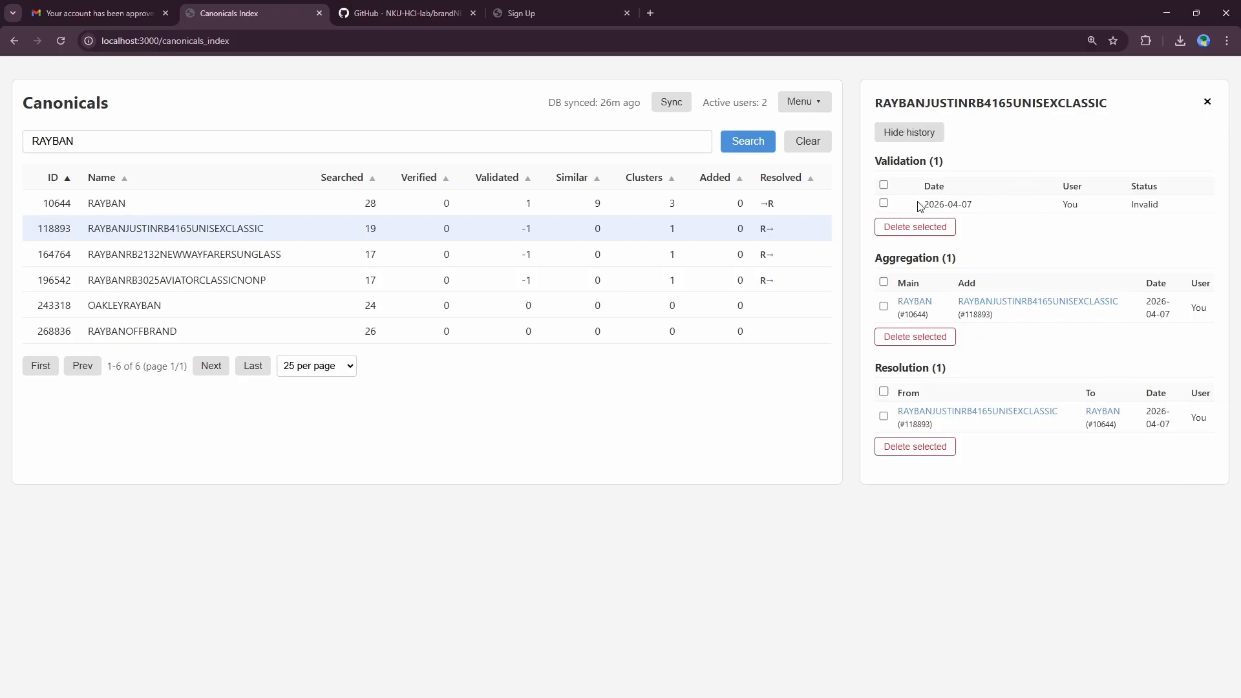
# Step: Delete the 2026-04-07 Invalid validation entry from RAYBANJUSTINRB4165UNISEXCLASSIC's history
pyautogui.moveTo(912, 204); pyautogui.dragTo(1001, 214)
pyautogui.moveTo(1166, 202); pyautogui.dragTo(971, 202)
pyautogui.click(883, 203)
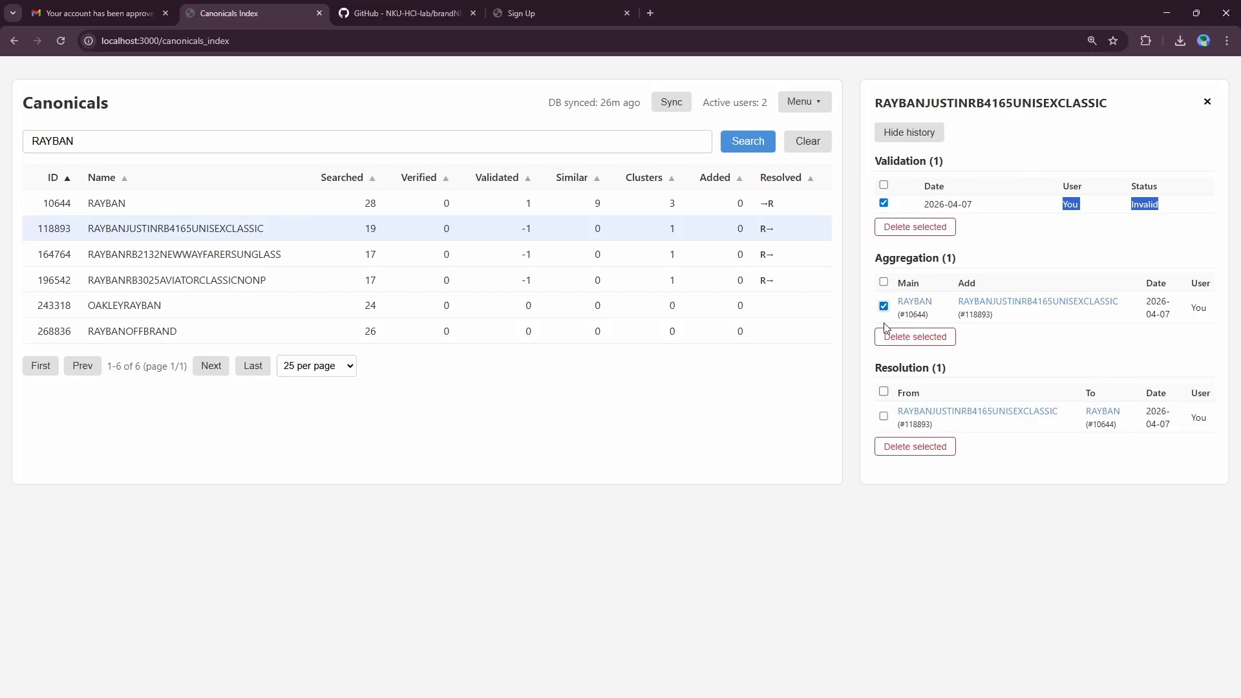
pyautogui.click(883, 415)
pyautogui.click(914, 227)
pyautogui.click(680, 127)
# Step: Back in the details, confirm no validations remain and mark the record Invalid again
pyautogui.click(214, 230)
pyautogui.scroll(-2, 996, 304)
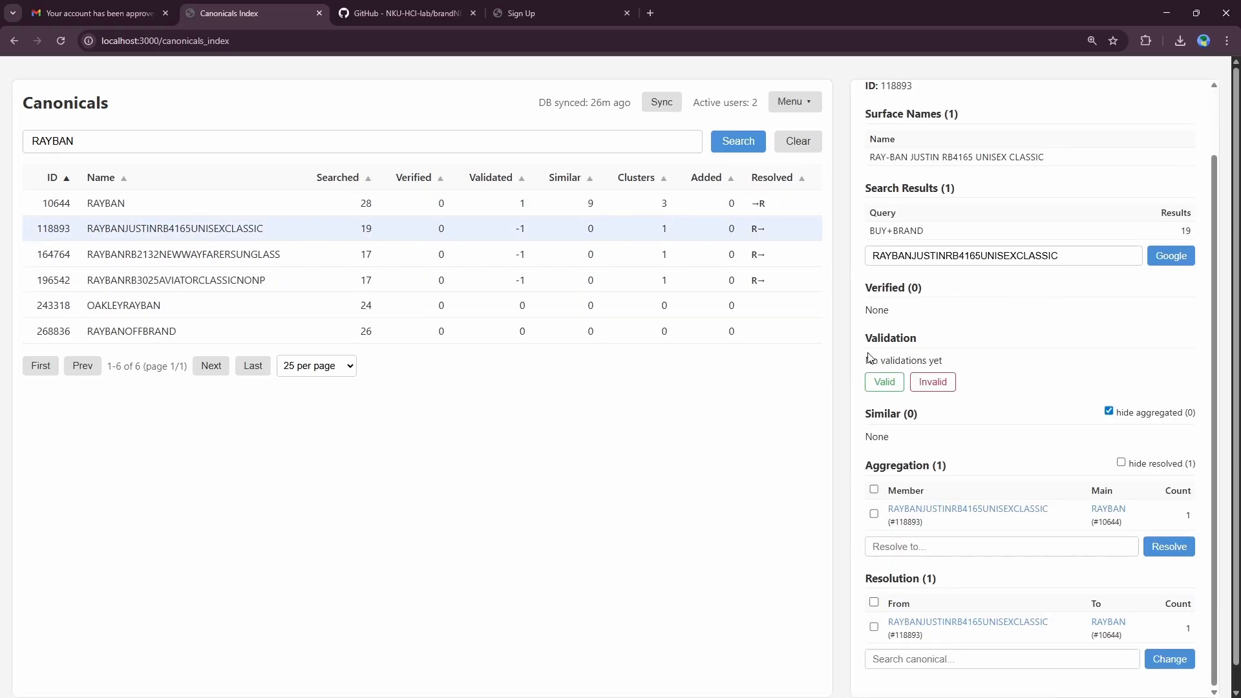
pyautogui.moveTo(869, 357); pyautogui.dragTo(982, 366)
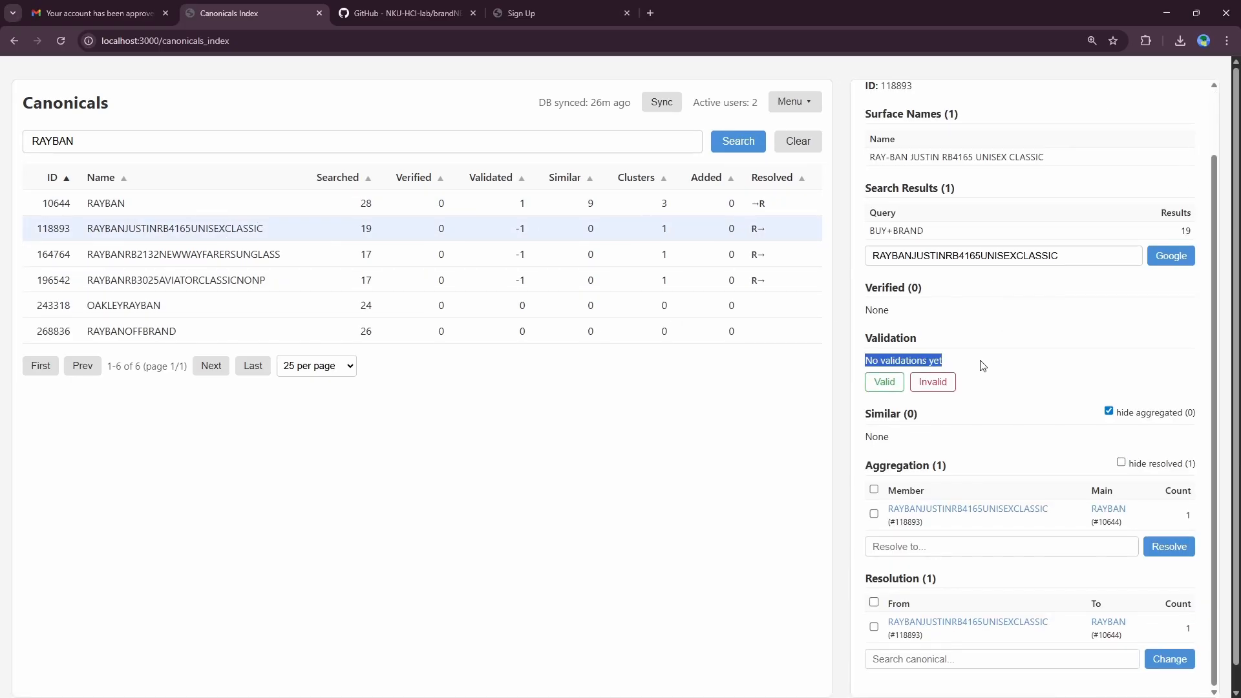
pyautogui.click(937, 385)
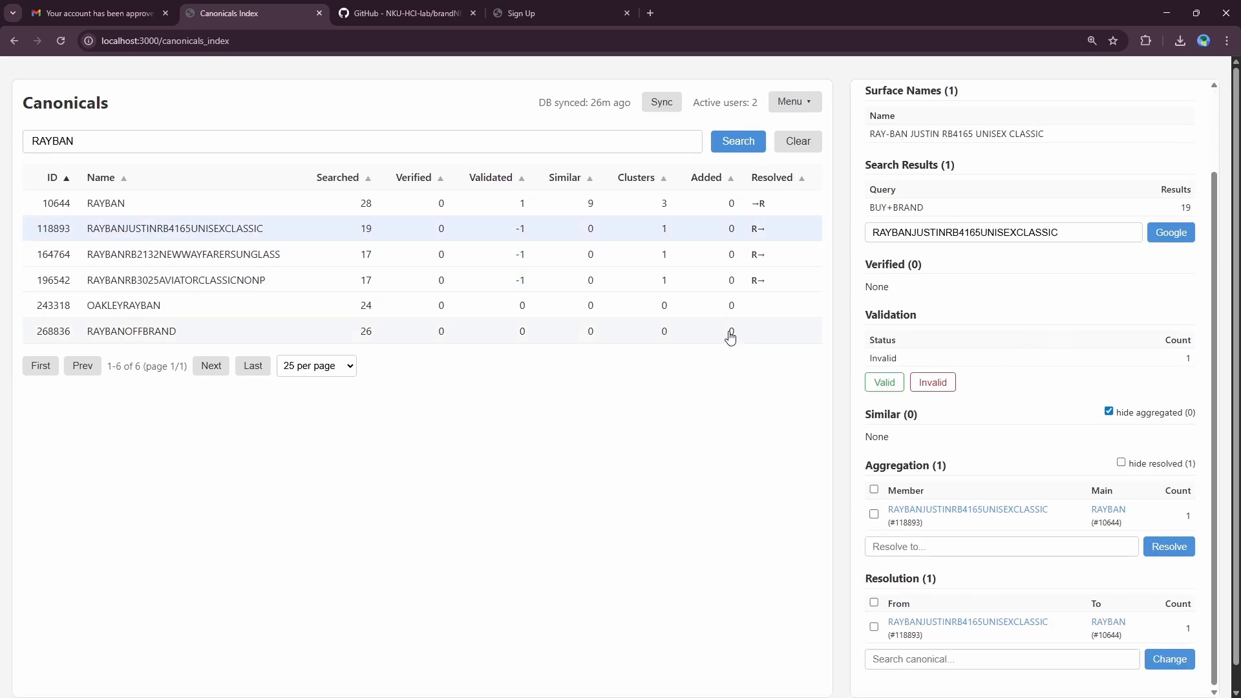
# Step: Close RAYBANJUSTINRB4165UNISEXCLASSIC's detail panel so the RAYBAN table spans the page
pyautogui.scroll(2, 957, 231)
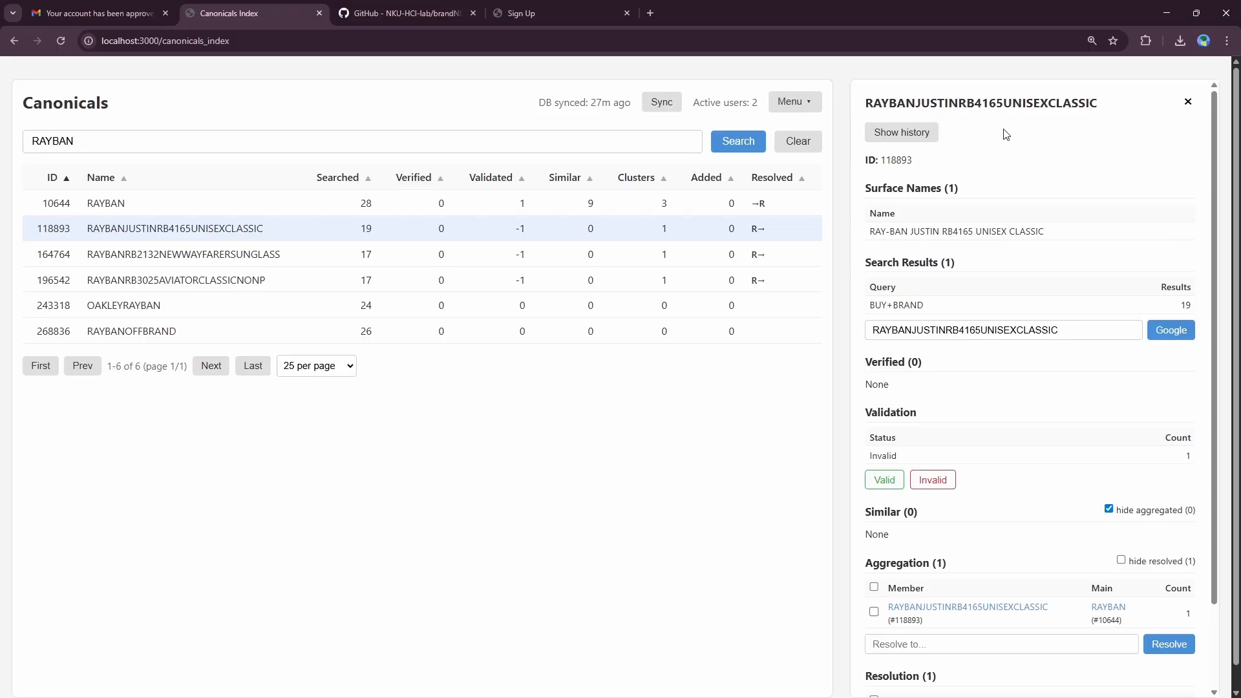
pyautogui.scroll(-2, 1092, 382)
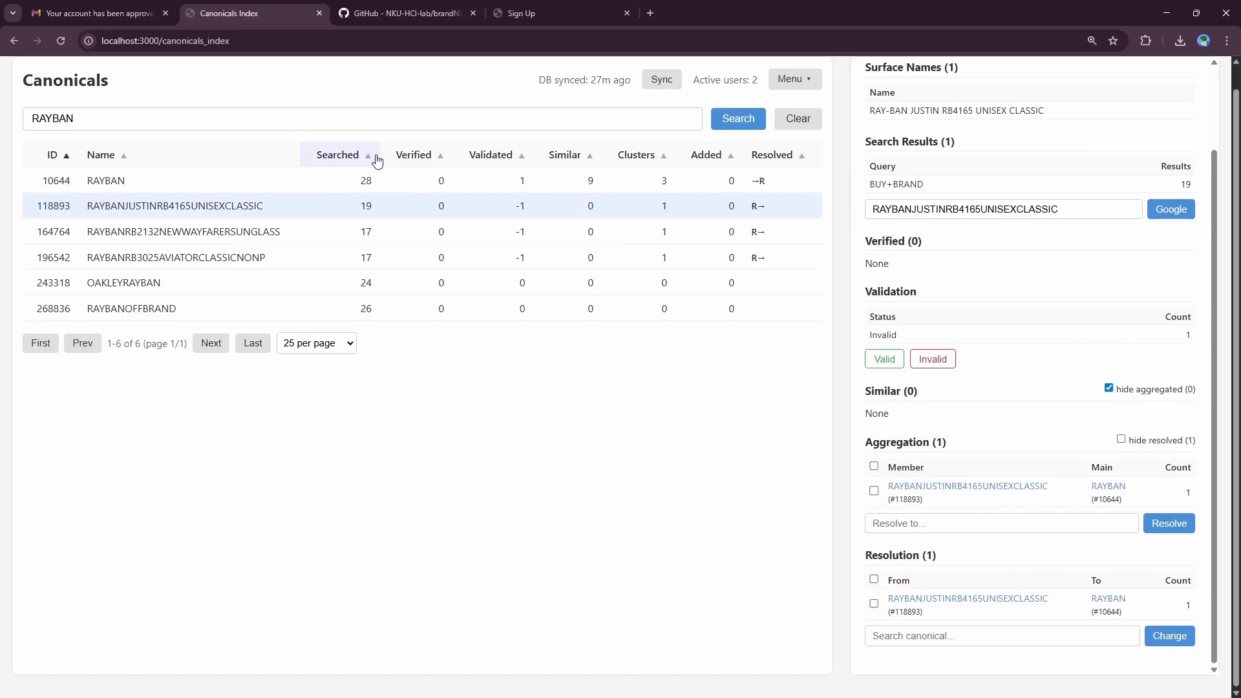
pyautogui.scroll(1, 392, 174)
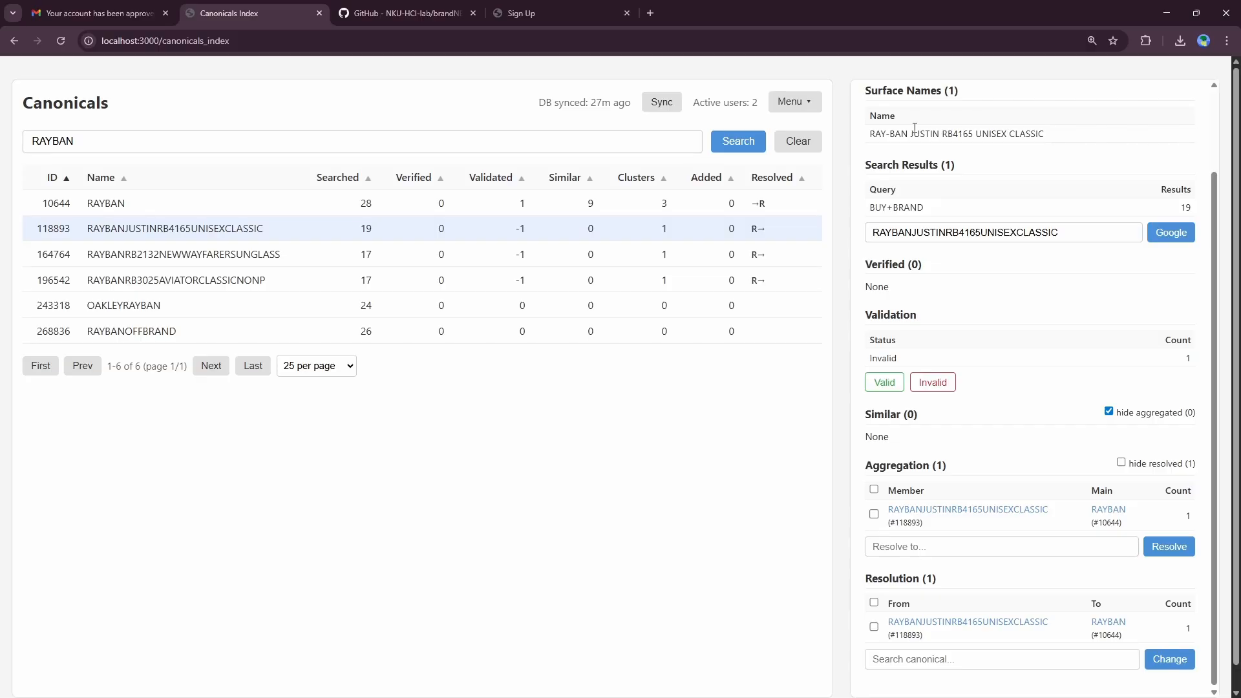
pyautogui.scroll(2, 915, 127)
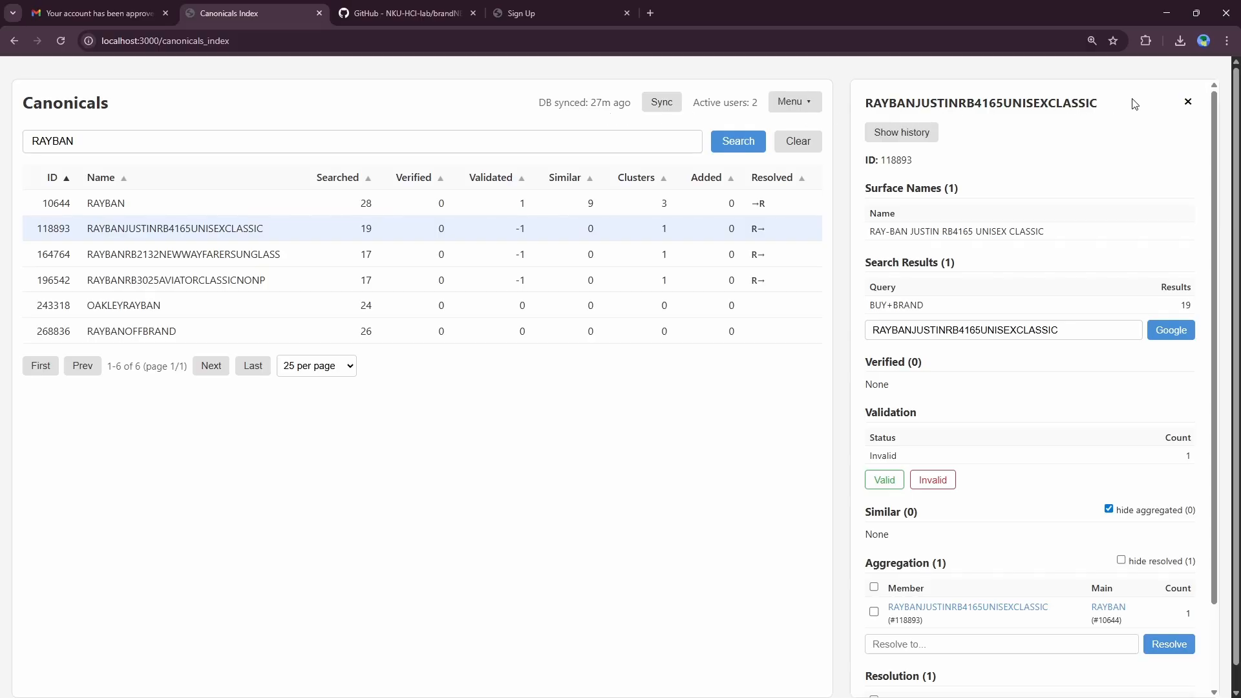
pyautogui.click(1188, 105)
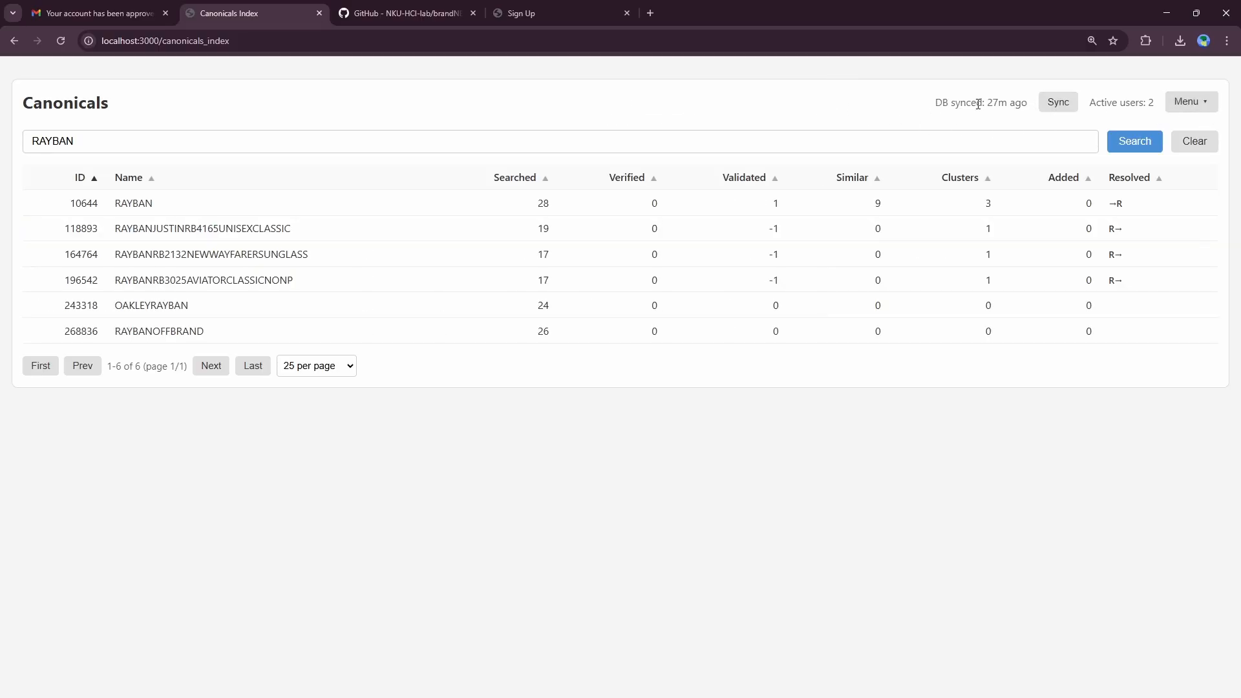
pyautogui.moveTo(929, 104); pyautogui.dragTo(1009, 104)
# Step: Sync the database, then check in File Explorer's ui\data folder that brands.sqlite is 91.1 MB
pyautogui.click(1053, 108)
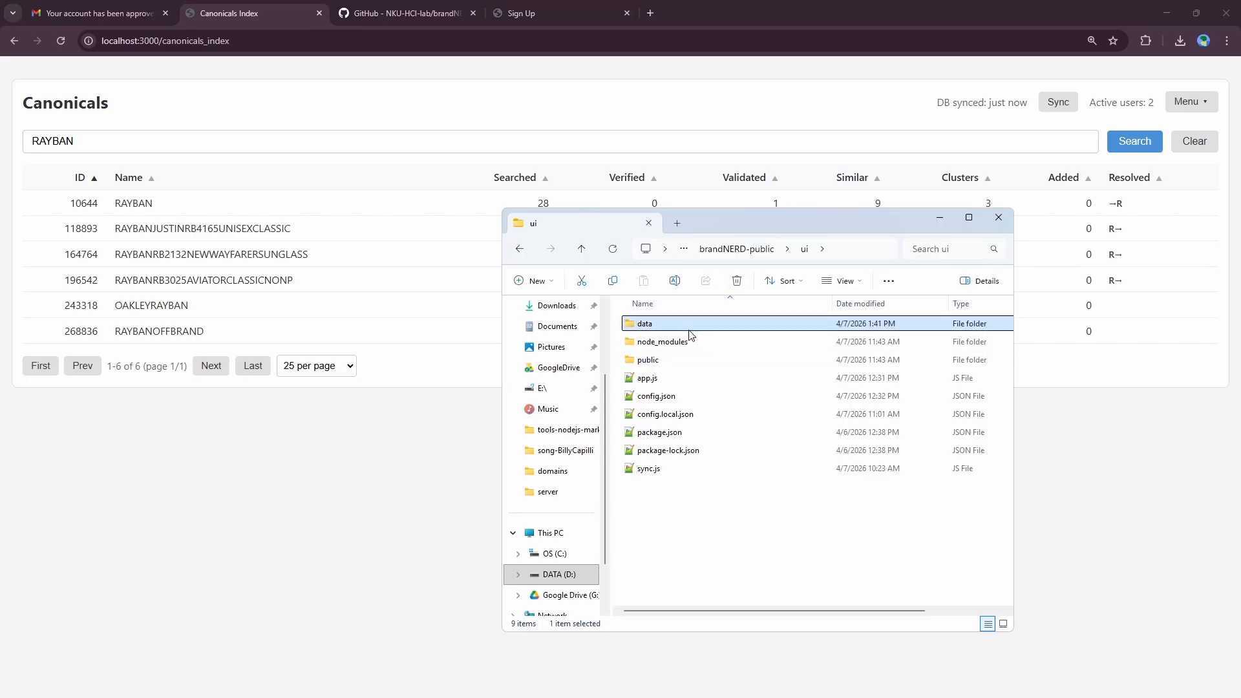
pyautogui.doubleClick(689, 324)
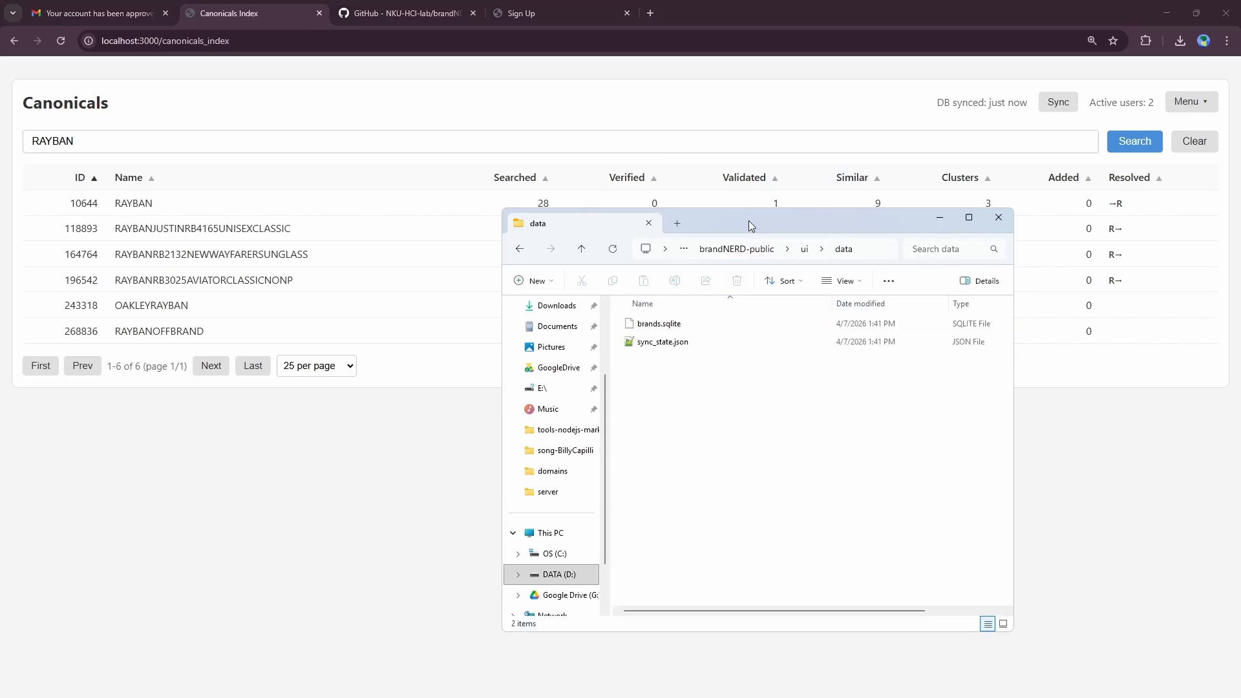
pyautogui.moveTo(748, 223); pyautogui.dragTo(724, 126)
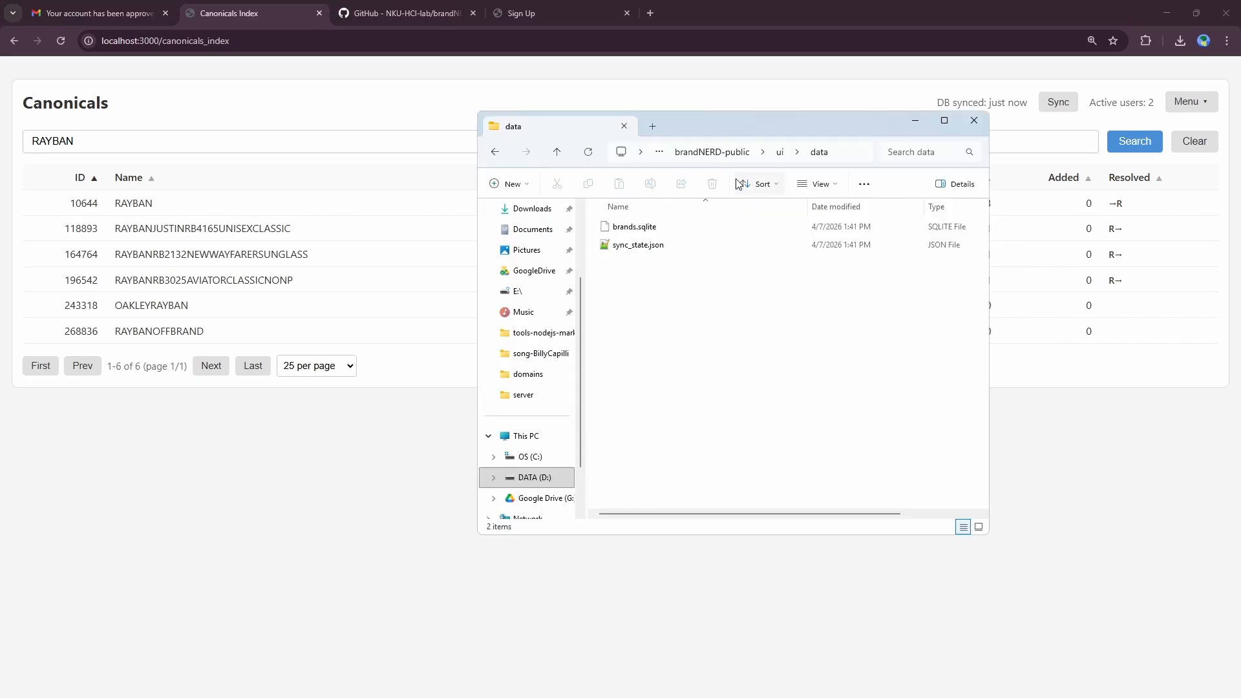
pyautogui.click(661, 227)
pyautogui.moveTo(624, 514); pyautogui.dragTo(653, 515)
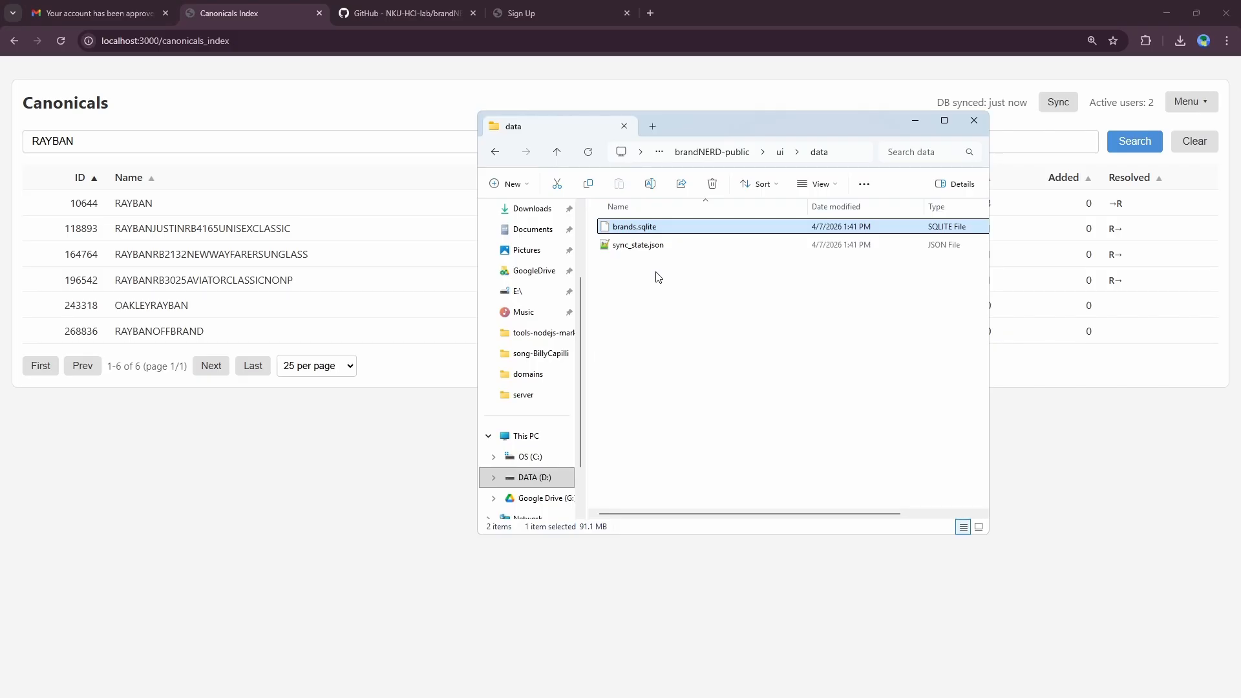
pyautogui.moveTo(703, 123); pyautogui.dragTo(696, 161)
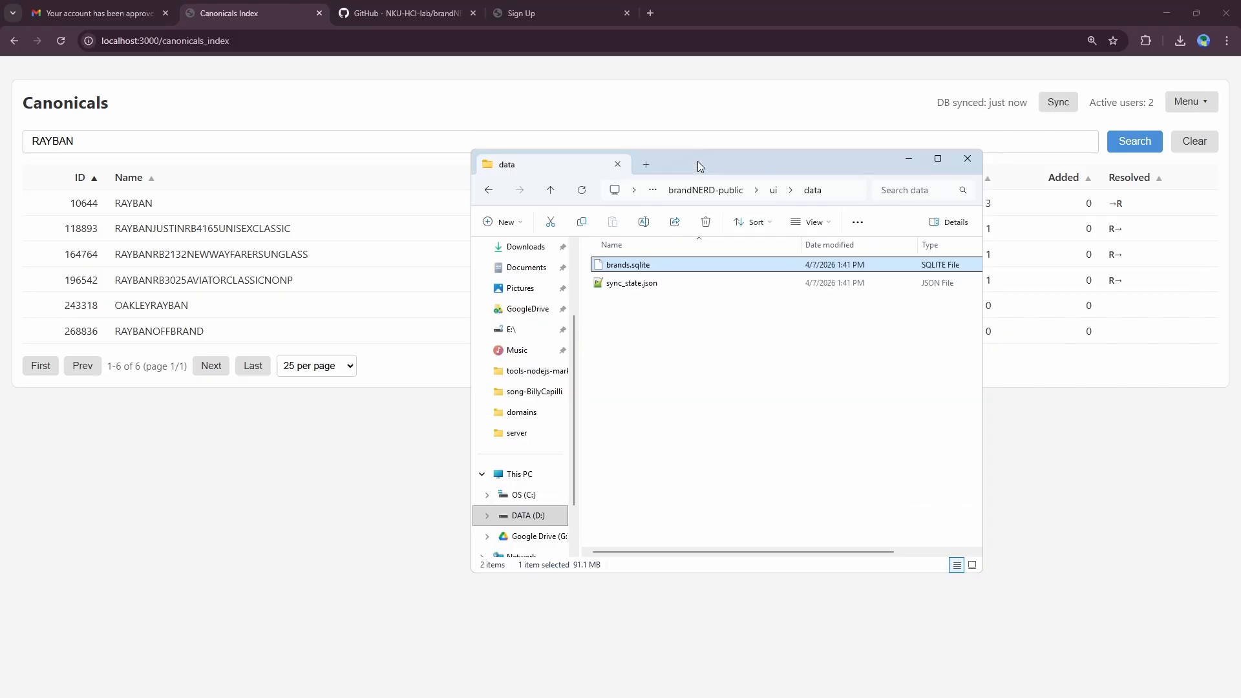
pyautogui.click(954, 99)
# Step: From the Dashboard, download the Resolved data as resolved.tsv and show it in its folder
pyautogui.click(1180, 107)
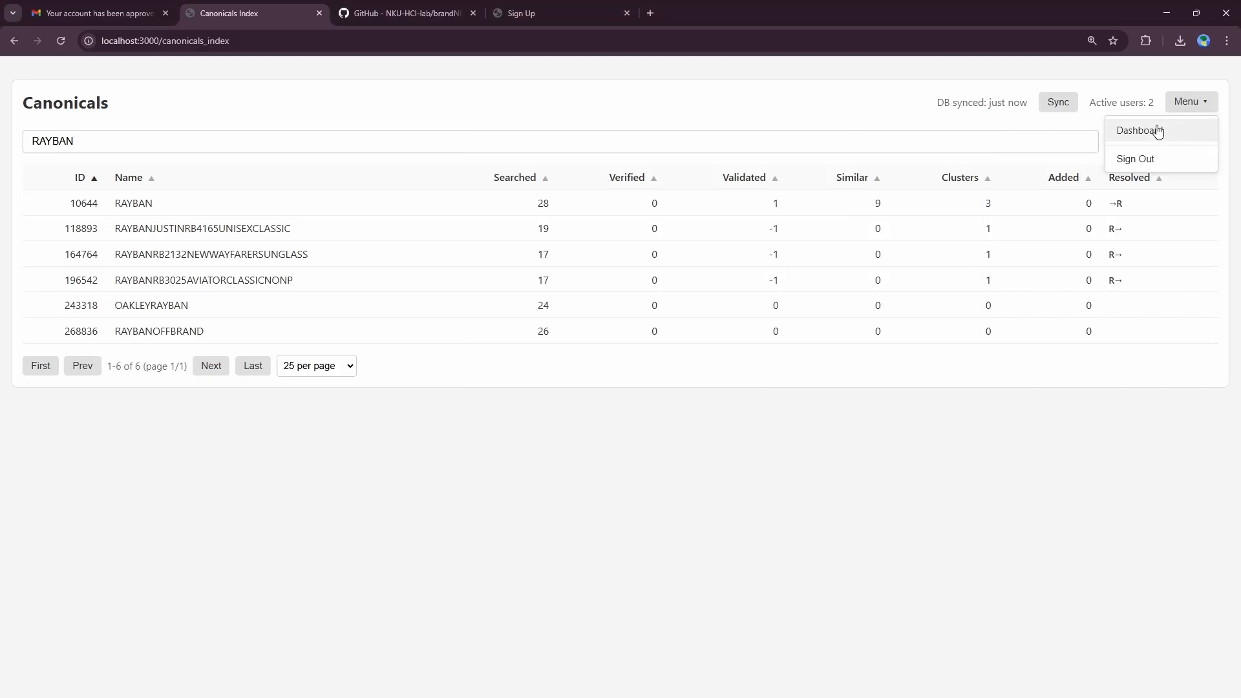
pyautogui.click(1157, 130)
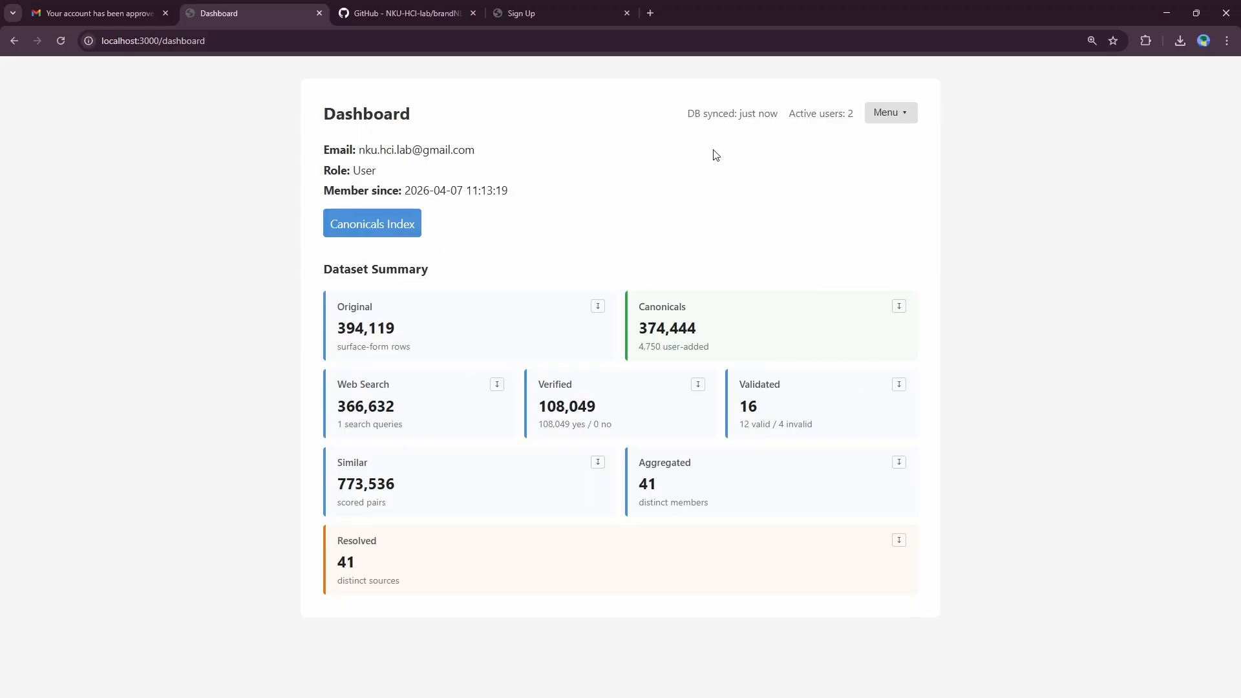
pyautogui.click(904, 545)
pyautogui.click(1145, 72)
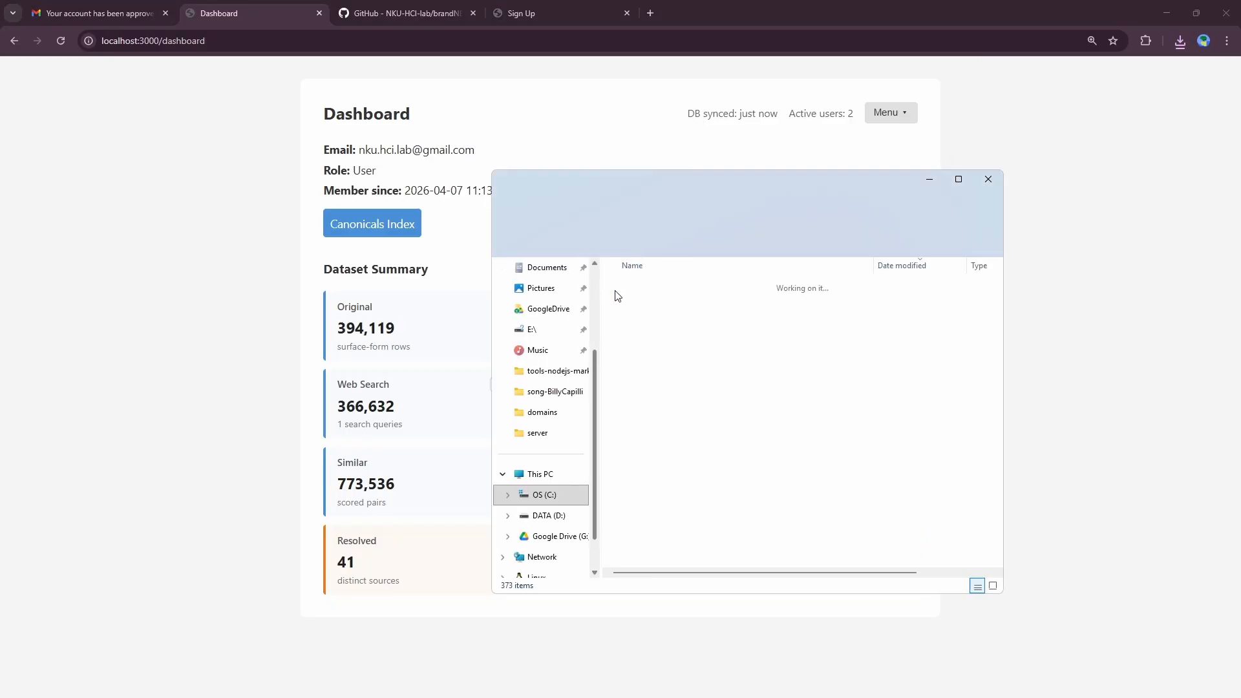
pyautogui.moveTo(714, 180); pyautogui.dragTo(1239, 185)
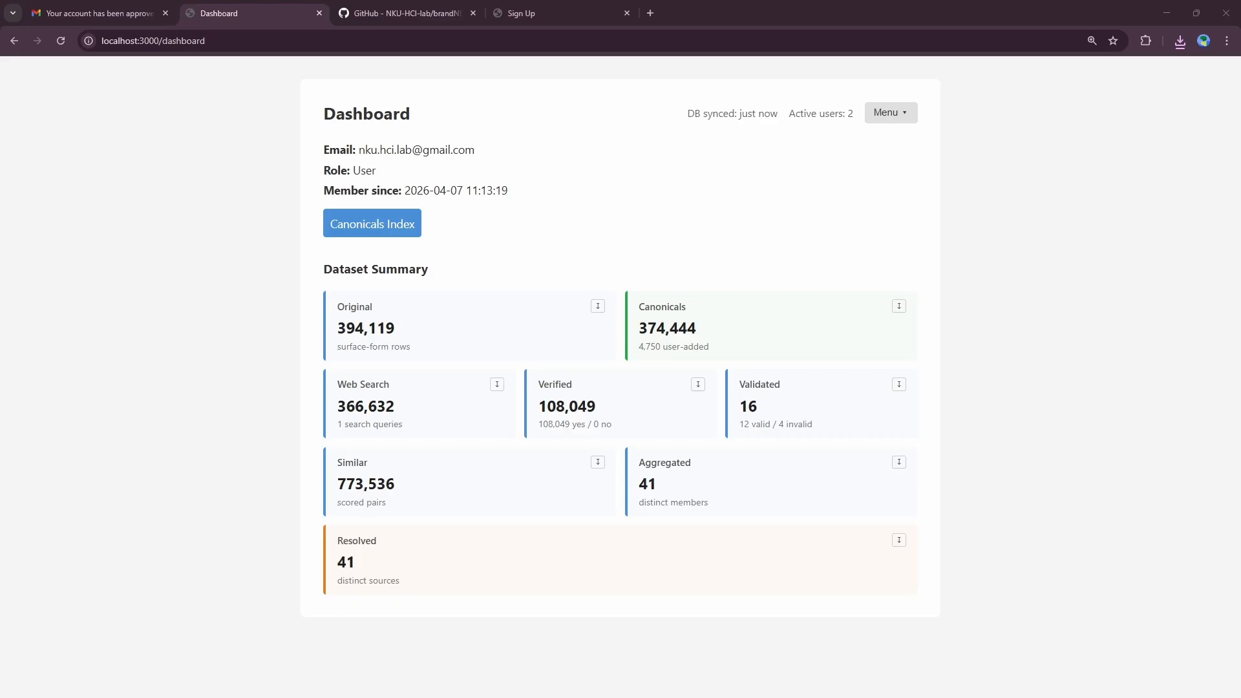
pyautogui.keyDown('ctrl'); pyautogui.scroll(5, 445, 175); pyautogui.keyUp('ctrl')
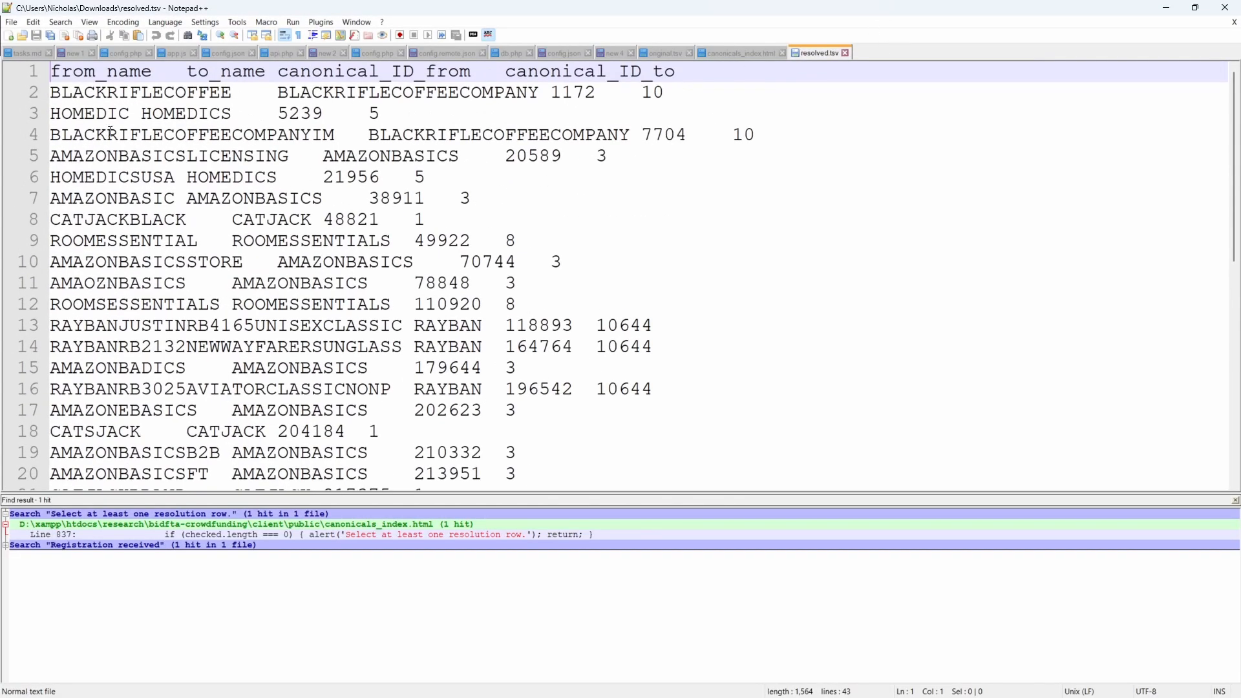
# Step: Inspect resolved.tsv entries such as BLACKRIFLECOFFEE, BLACKRIFLECOFFEECOMPANY and AMAZONBASICSI
pyautogui.doubleClick(97, 92)
pyautogui.doubleClick(349, 90)
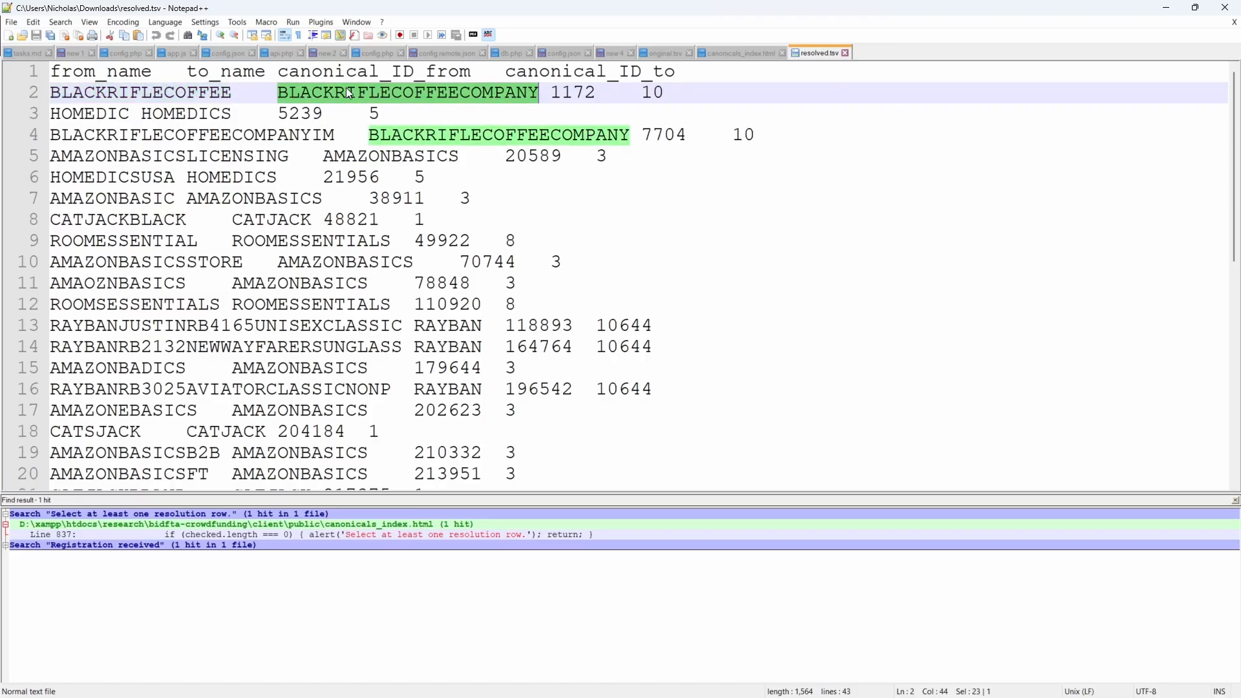
pyautogui.scroll(-7, 146, 152)
pyautogui.doubleClick(145, 155)
# Step: Search resolved.tsv for the RAYBAN entries
pyautogui.hotkey('ctrl', 'f')
pyautogui.write('RY')
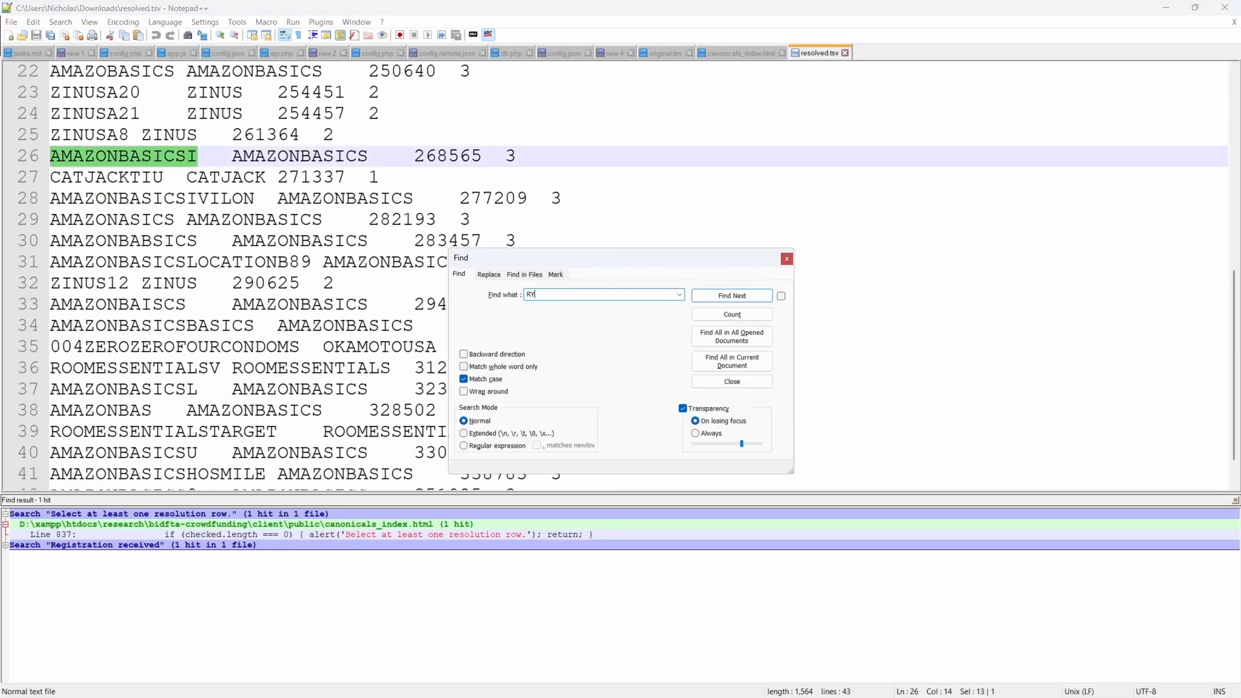
pyautogui.write('ABA')
pyautogui.write('AN')
pyautogui.press('Return')
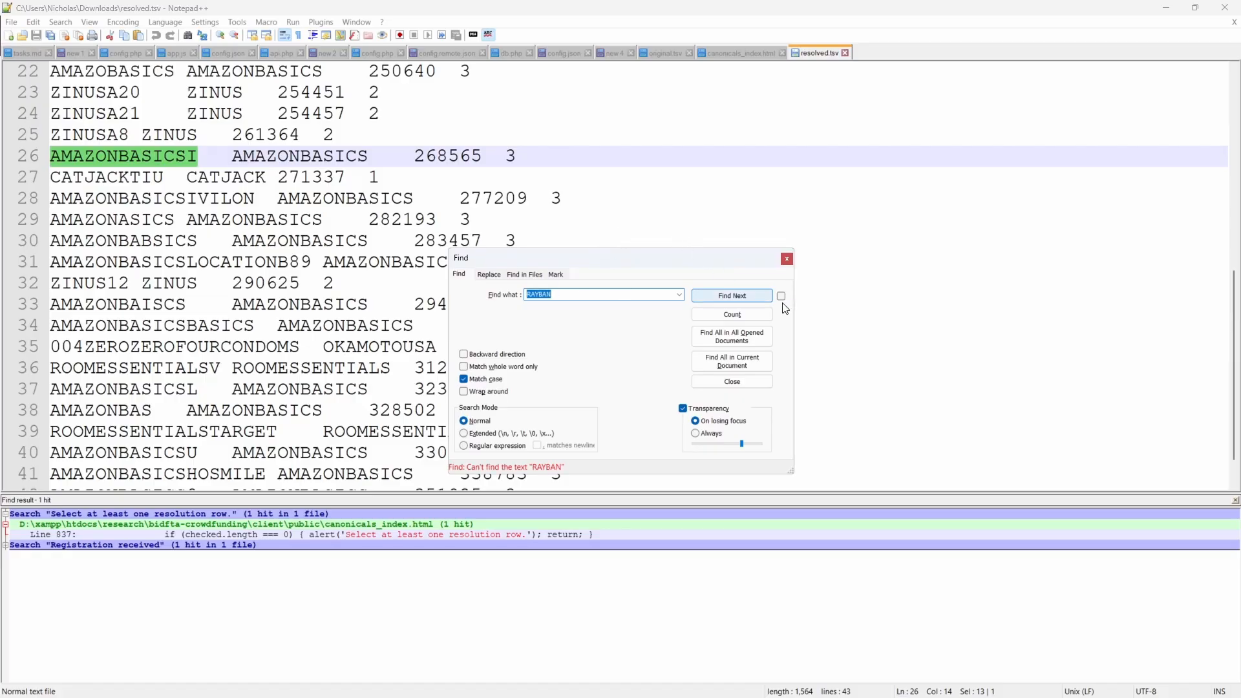
pyautogui.press('Escape')
pyautogui.click(1235, 500)
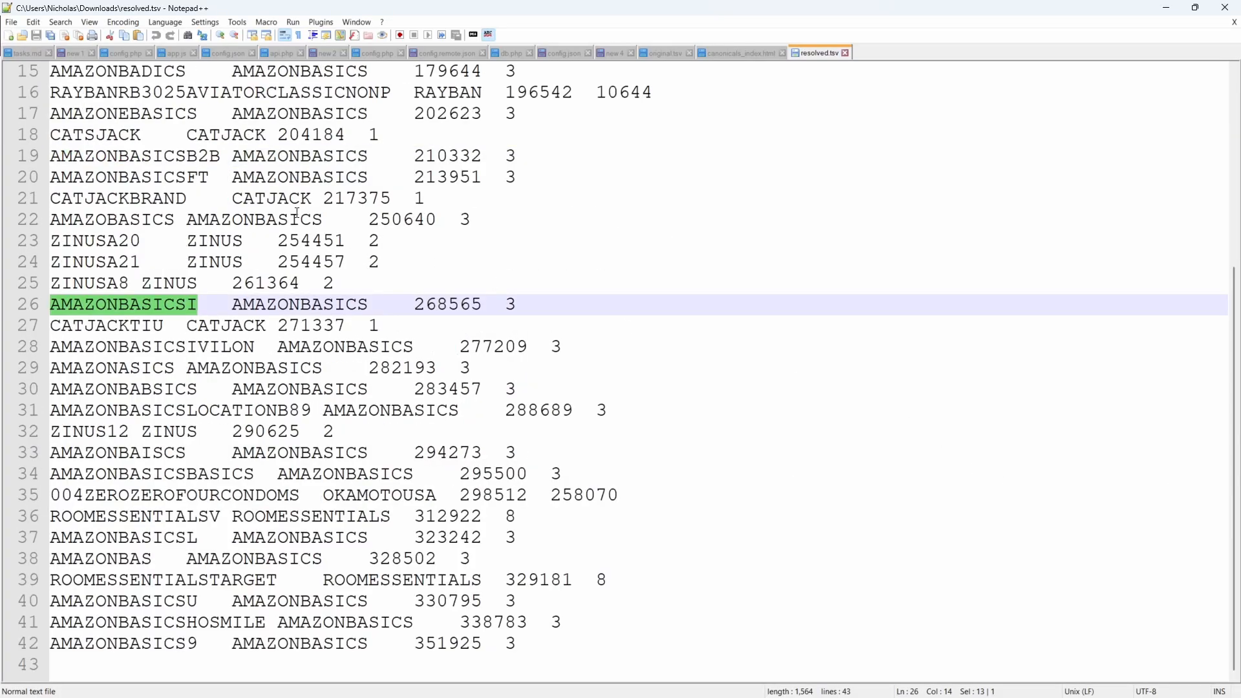
pyautogui.scroll(5, 212, 248)
pyautogui.scroll(-5, 213, 248)
pyautogui.scroll(5, 213, 248)
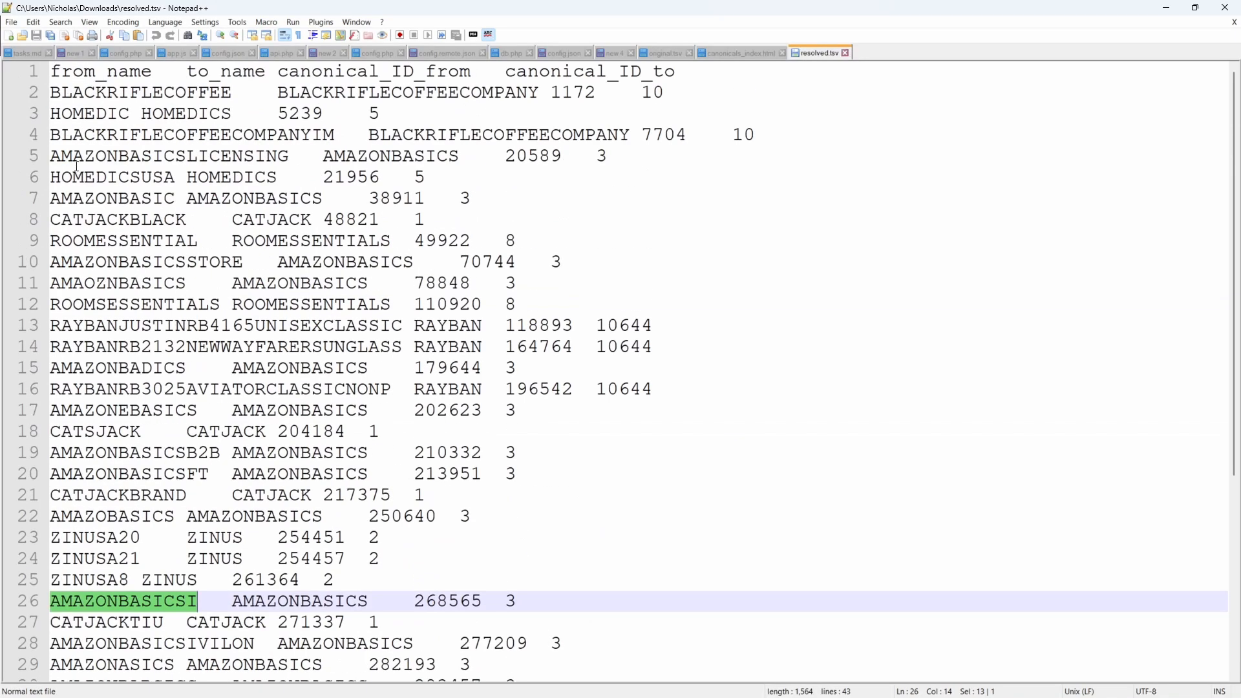
# Step: Search for 'RY', highlight the RAYBAN rows on lines 13–14, then go to the GitHub page
pyautogui.click(95, 115)
pyautogui.hotkey('ctrl', 'f')
pyautogui.write('RYB')
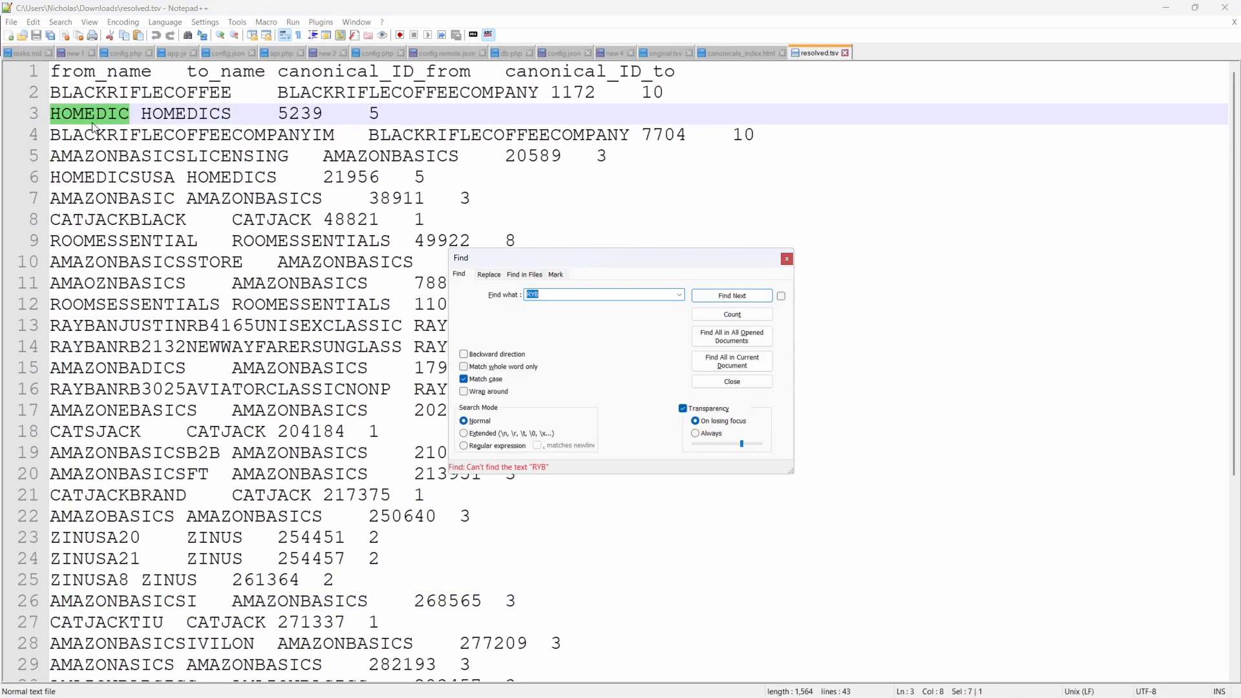
pyautogui.press('Return')
pyautogui.press('Escape')
pyautogui.moveTo(60, 326); pyautogui.dragTo(692, 346)
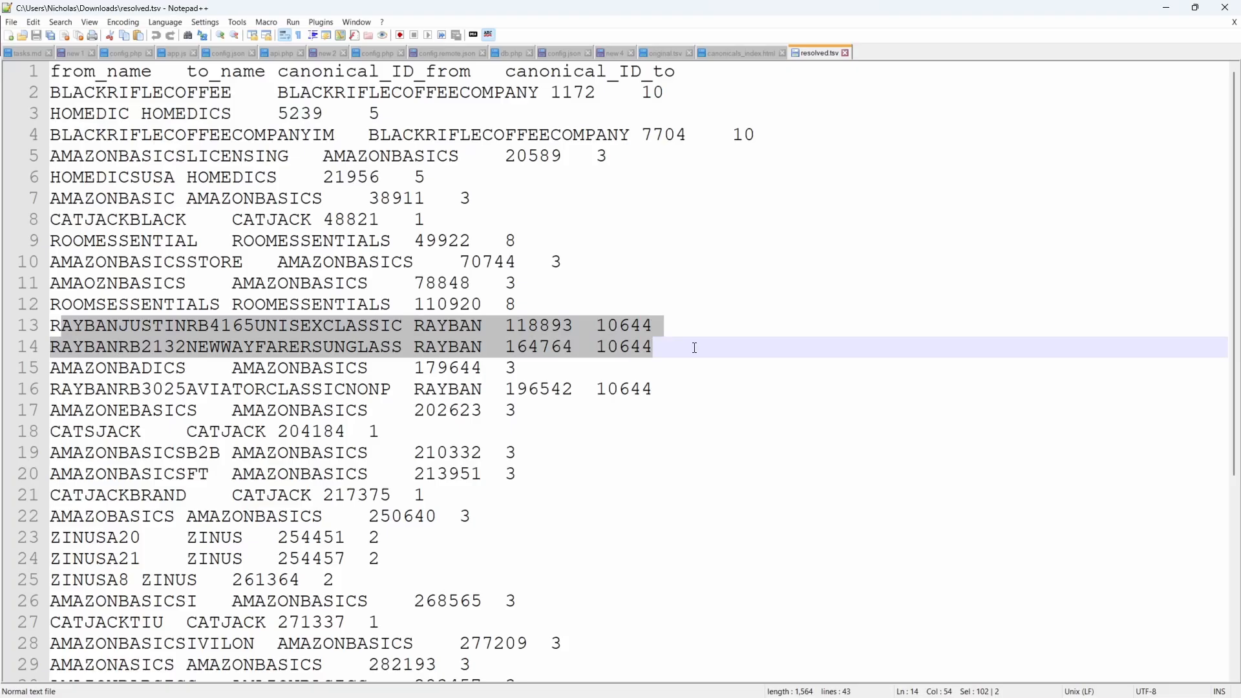
pyautogui.scroll(1, 663, 338)
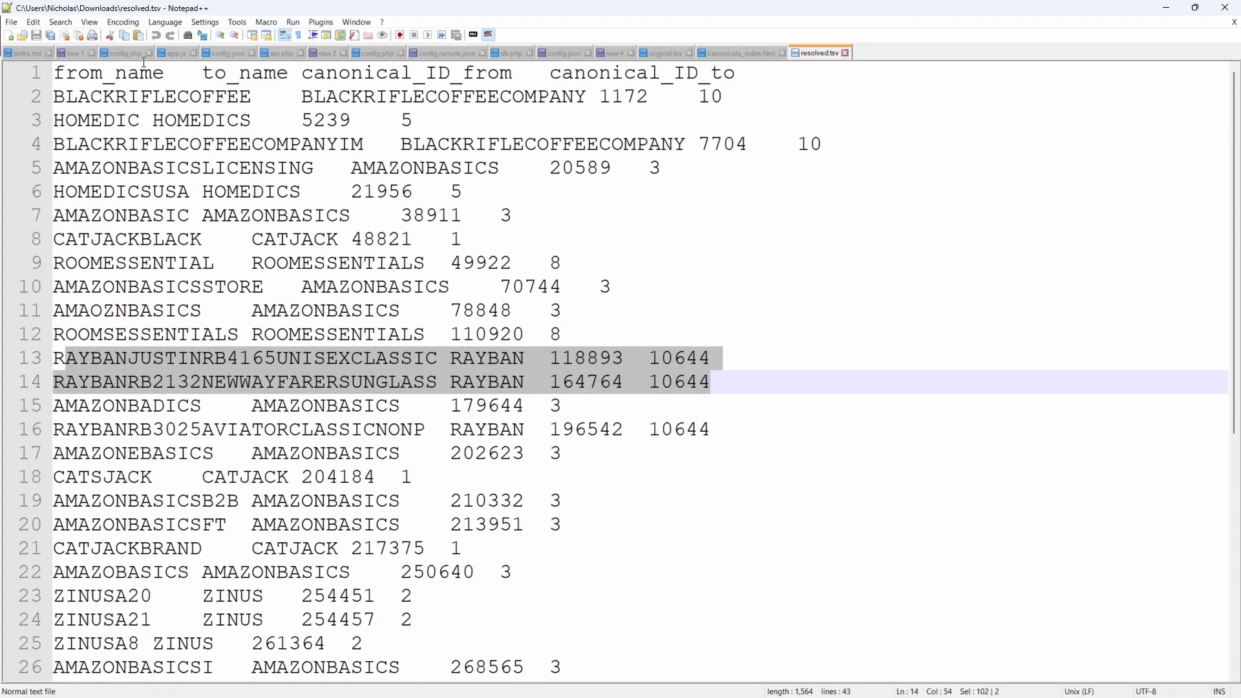
pyautogui.click(60, 69)
pyautogui.click(825, 157)
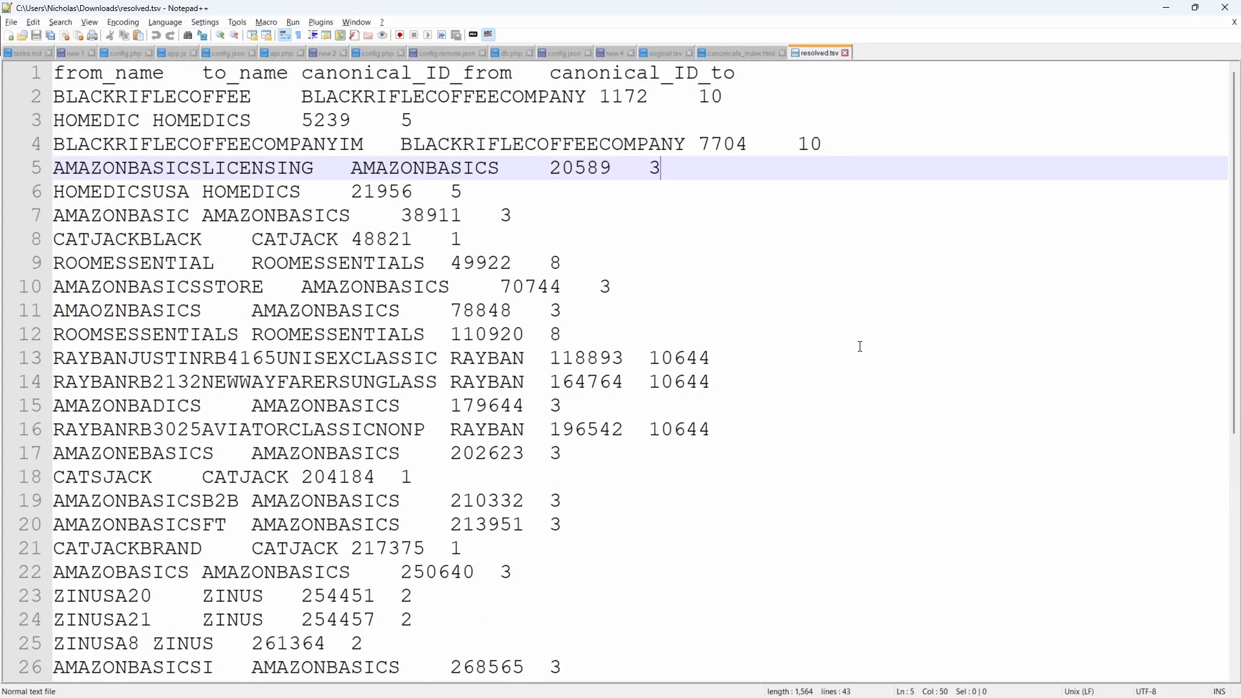
pyautogui.hotkey('alt', 'Tab')
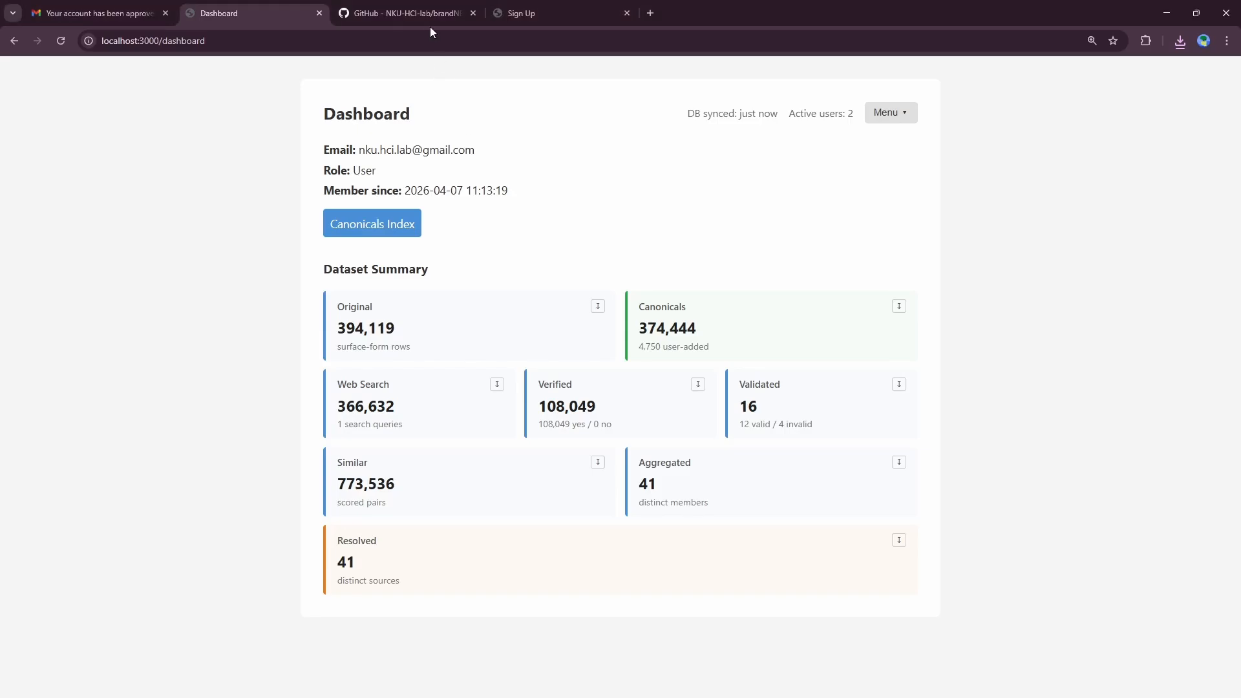
pyautogui.click(422, 16)
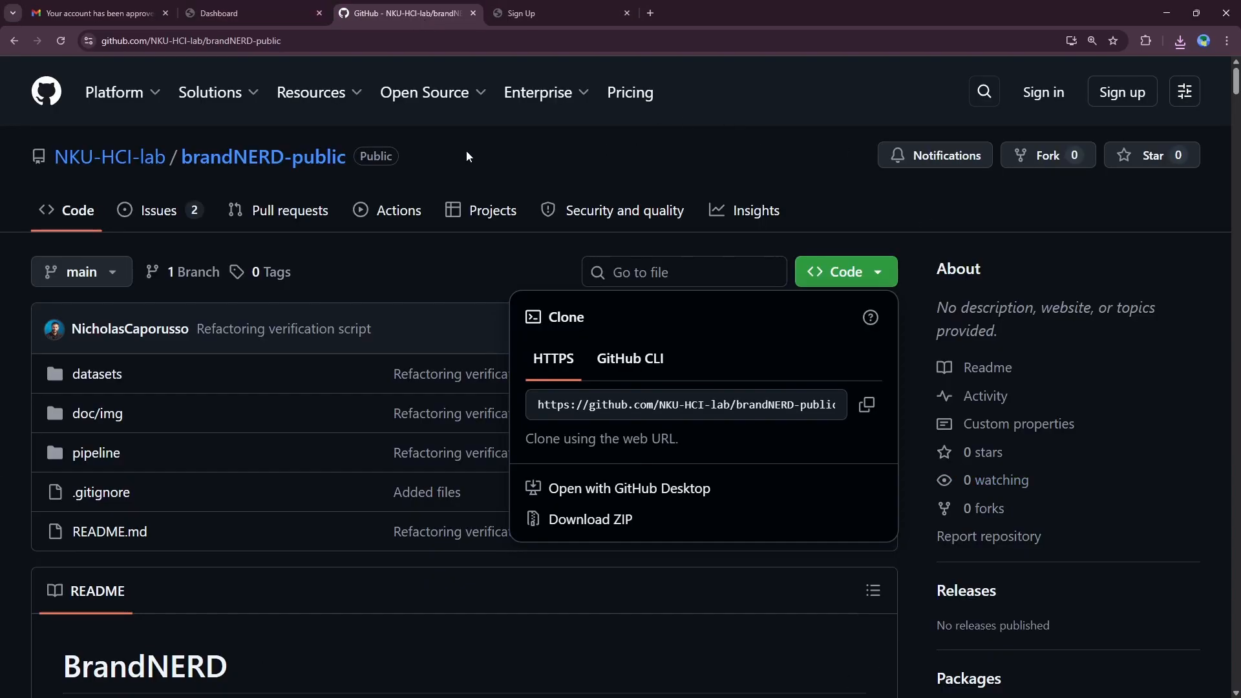